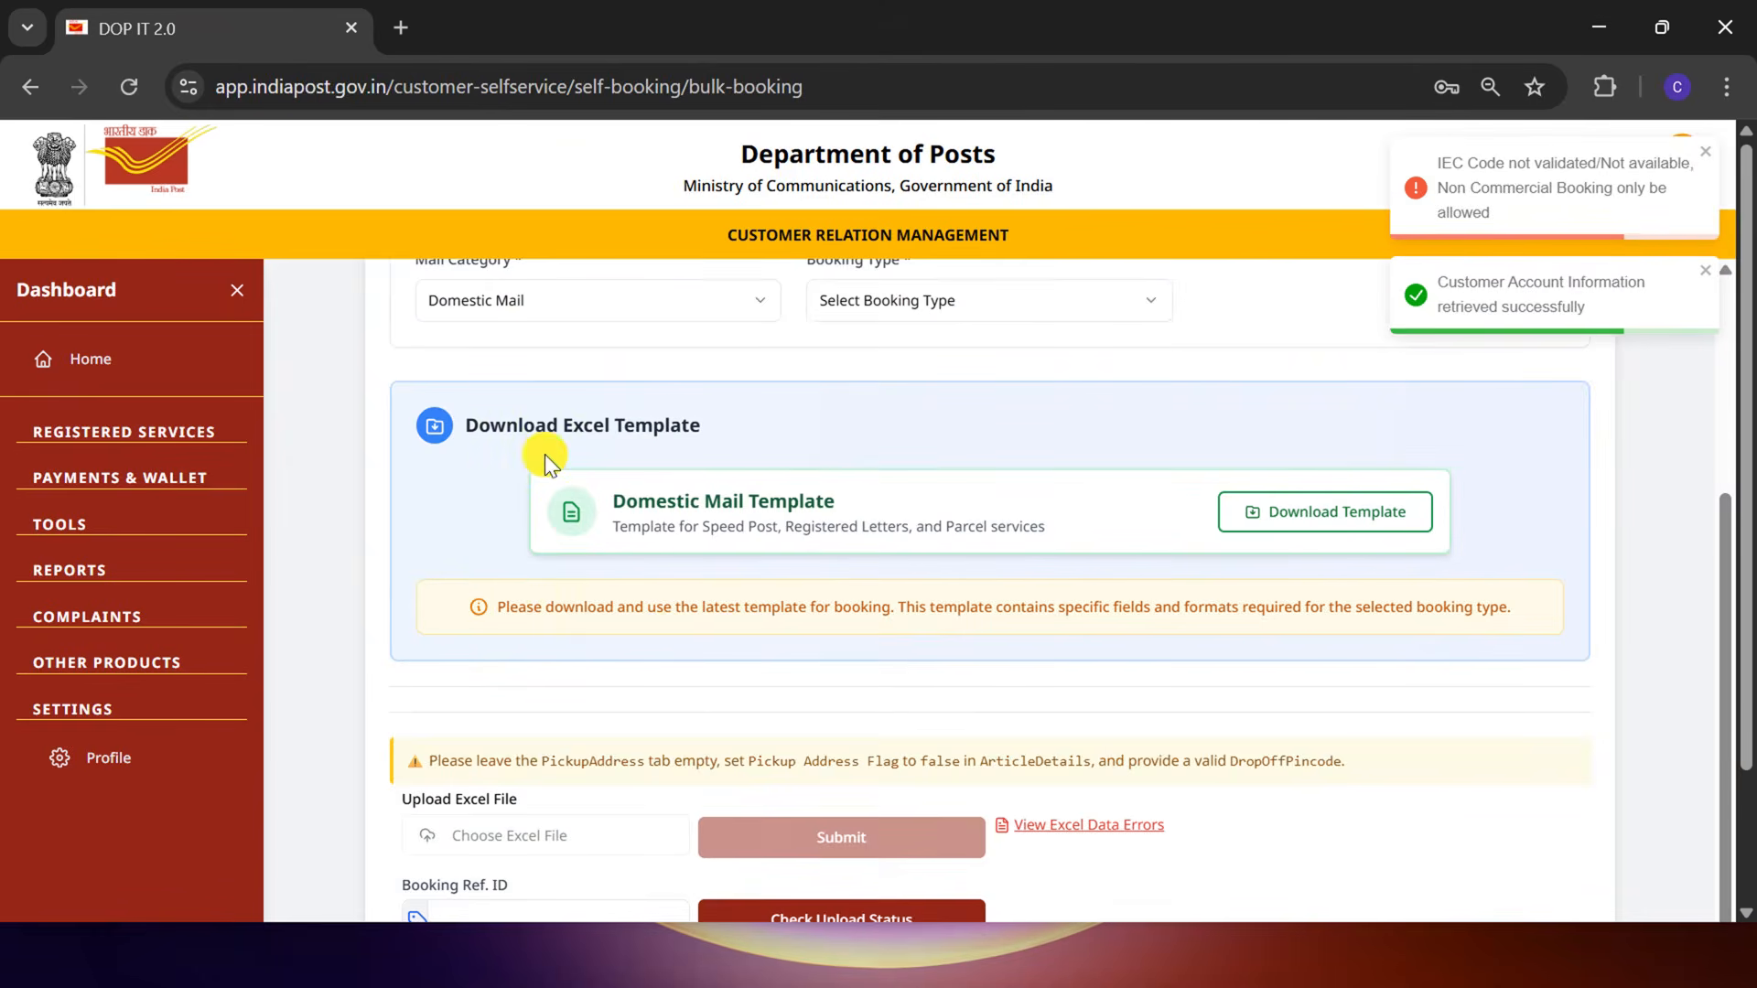
- Set the booking type to Registered Bulk Customer and the product type to Speed Post Parcel for the domestic bulk booking
{"action": "scroll", "coordinate": [777, 355], "scroll_direction": "up", "scroll_amount": 1}
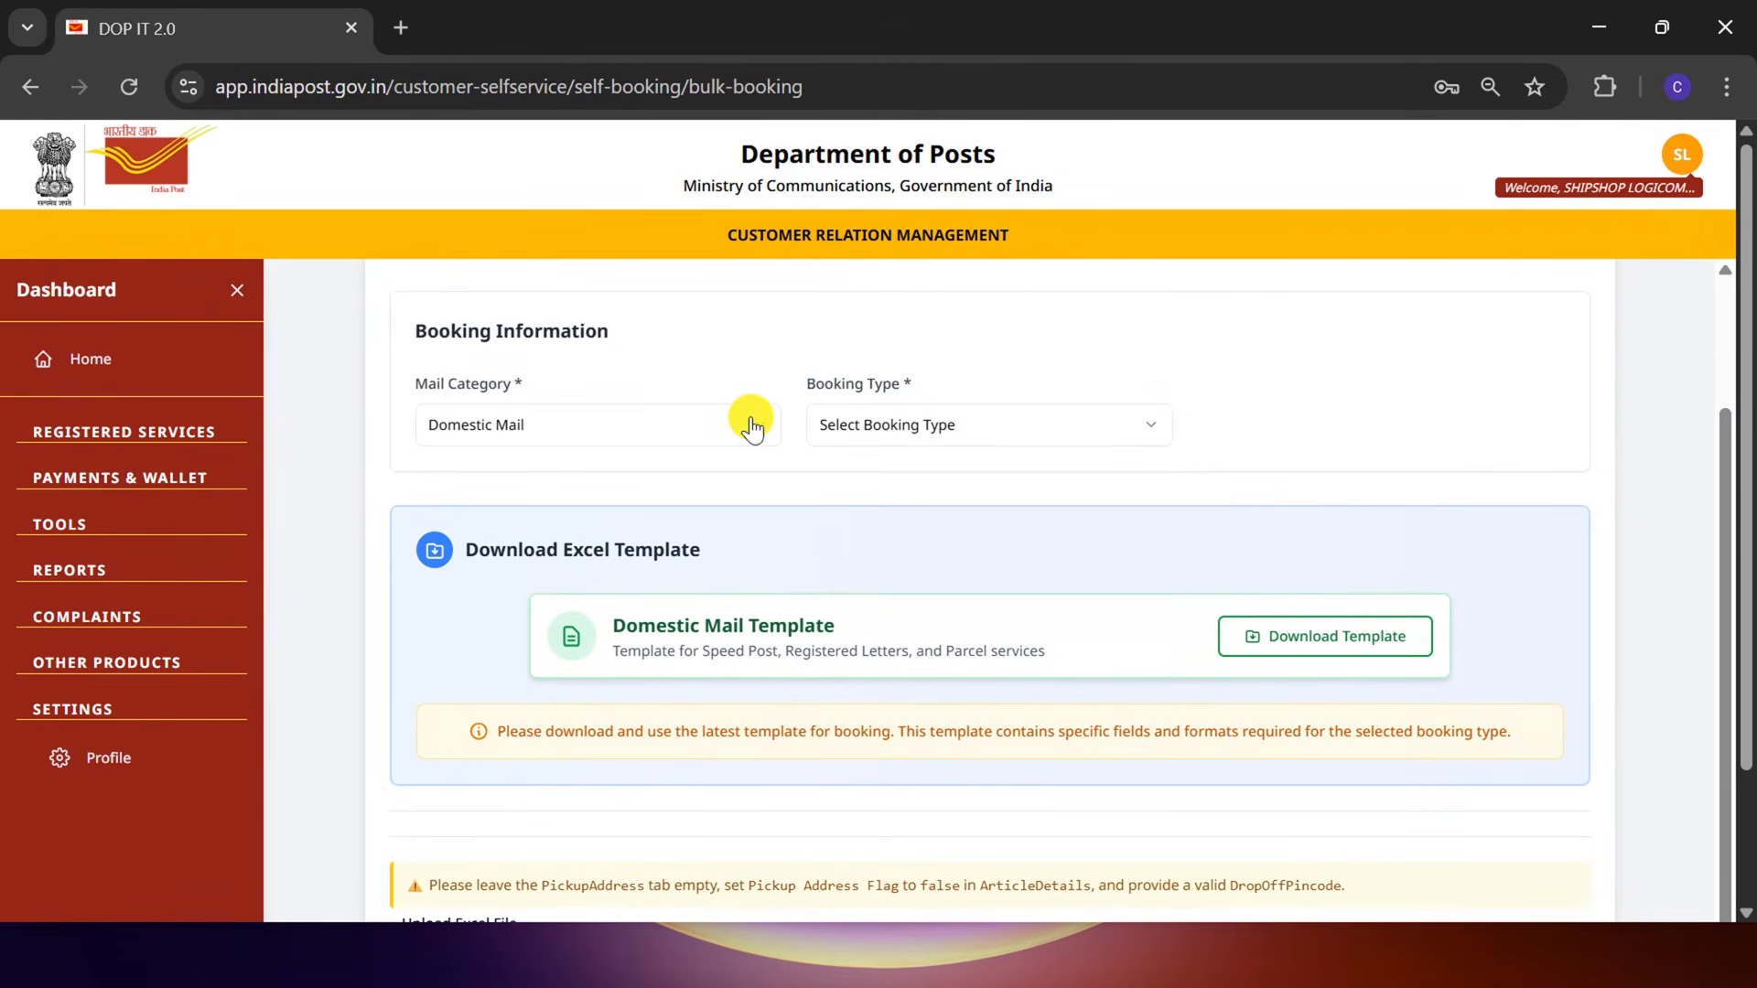
{"action": "left_click", "coordinate": [874, 431]}
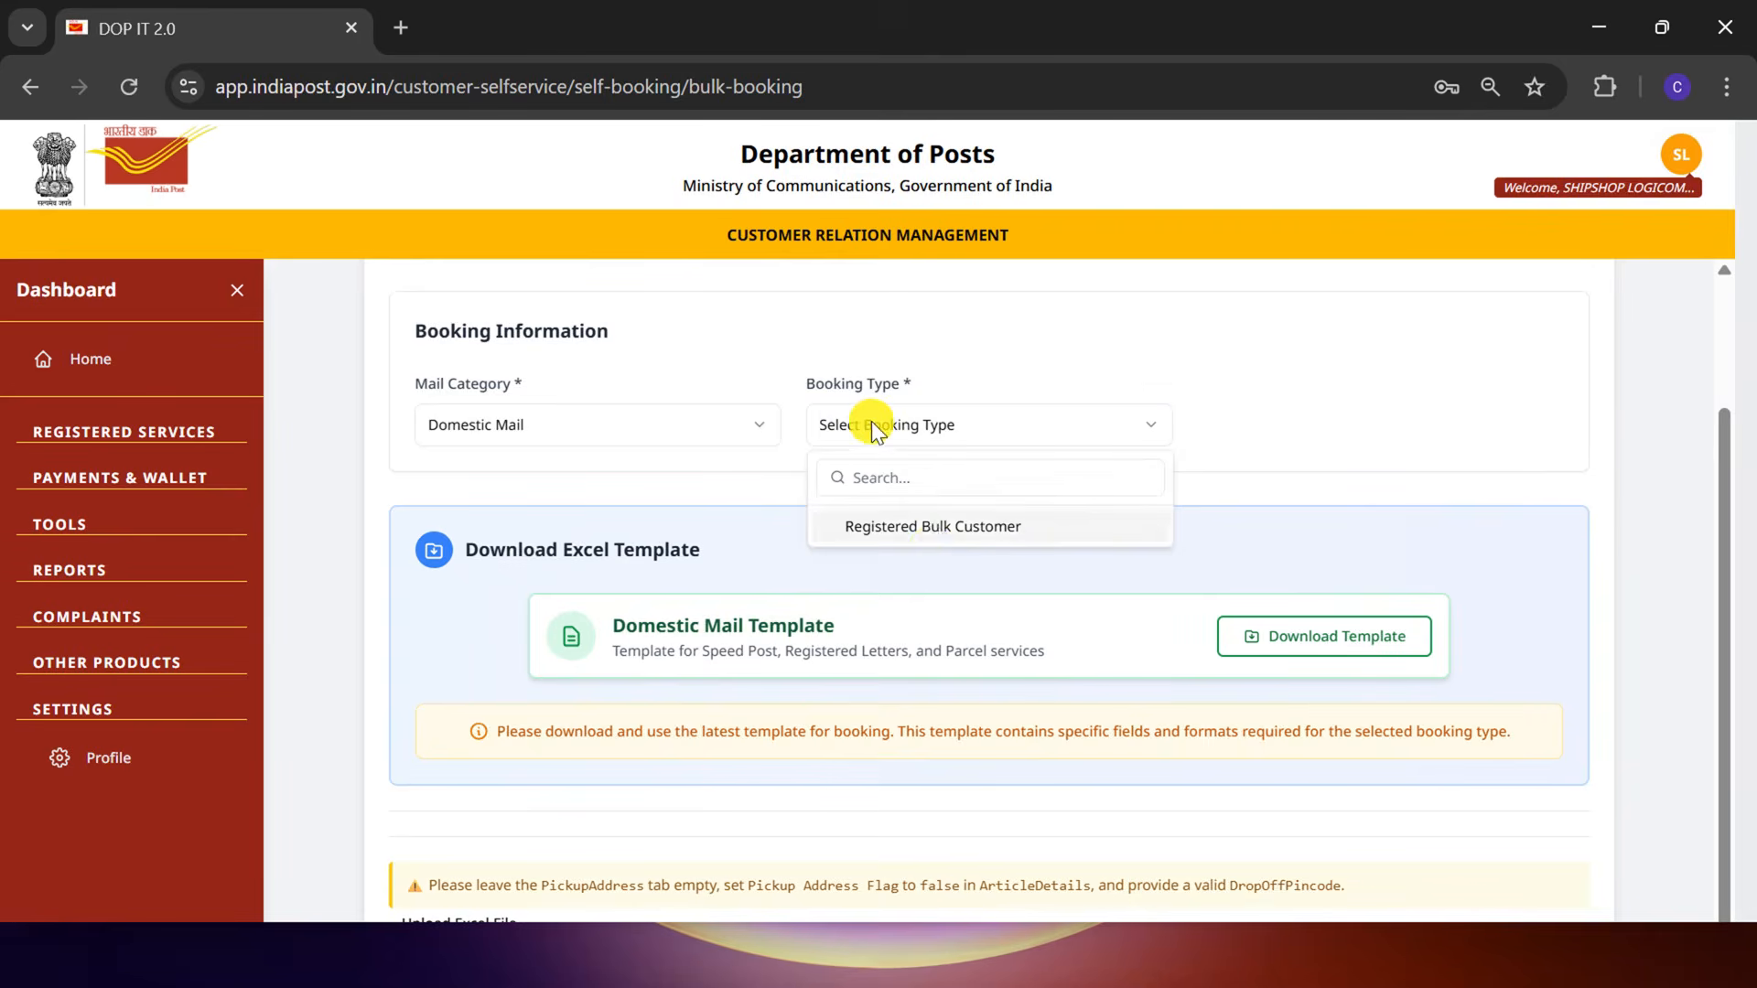
{"action": "left_click", "coordinate": [960, 524]}
{"action": "left_click", "coordinate": [1306, 432]}
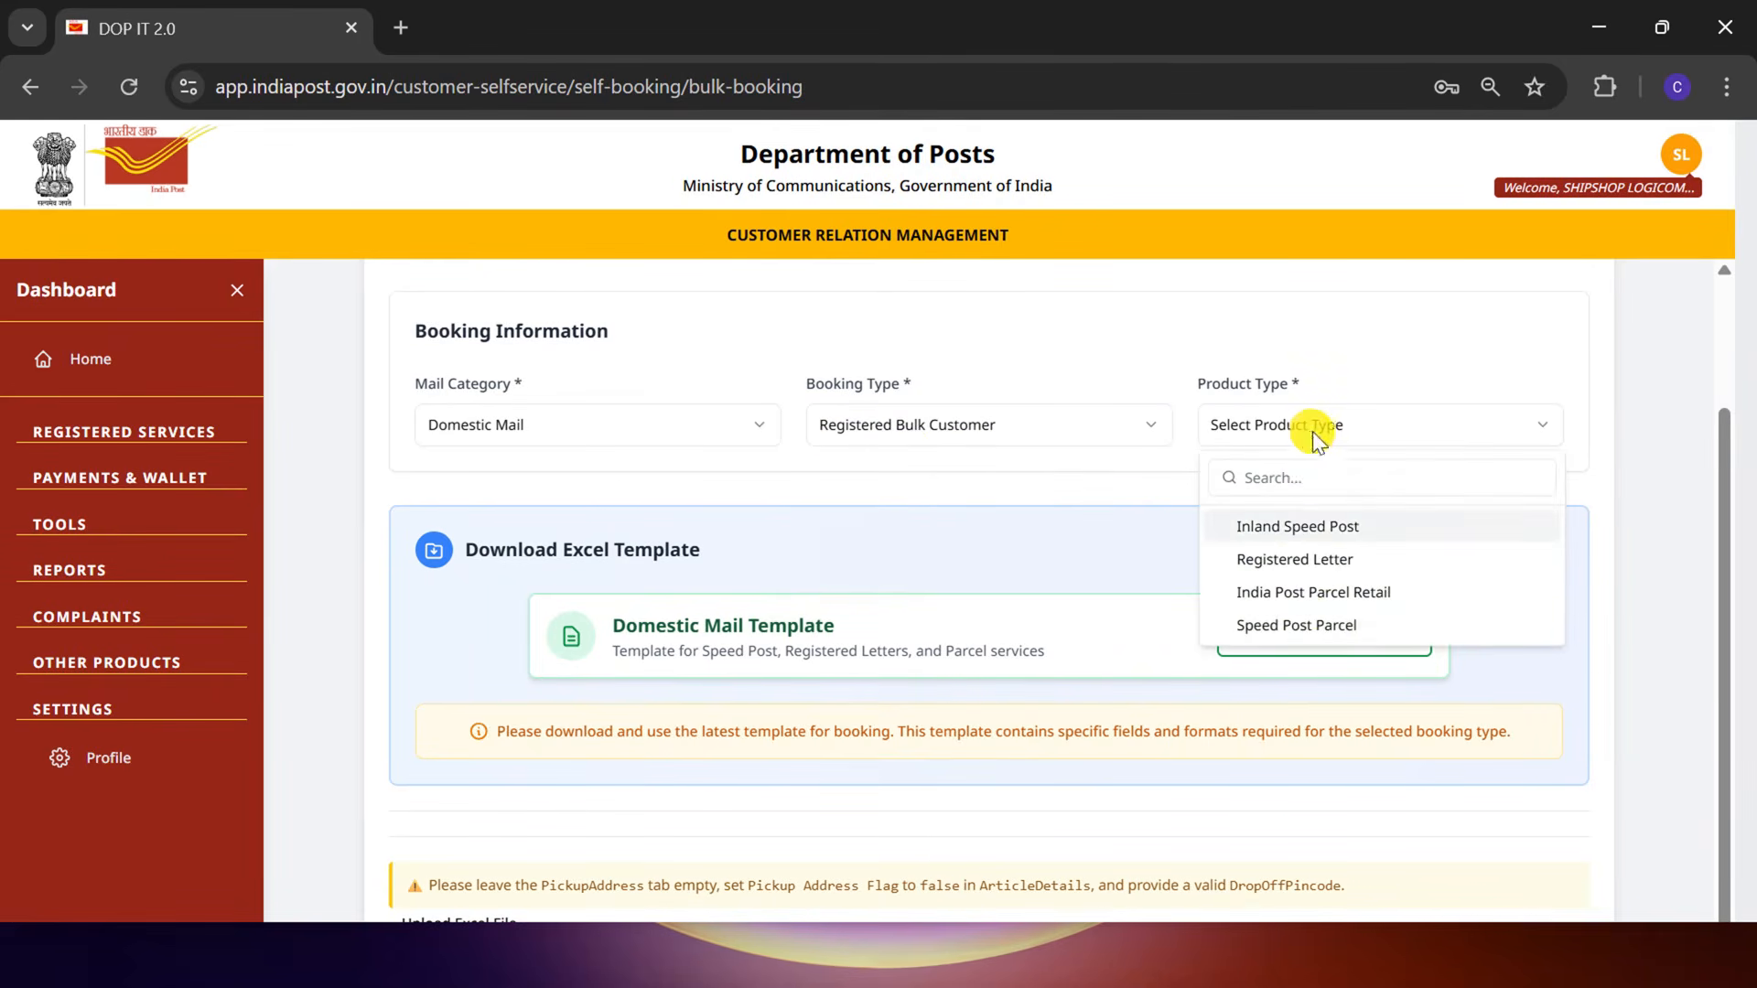
{"action": "left_click", "coordinate": [1307, 622]}
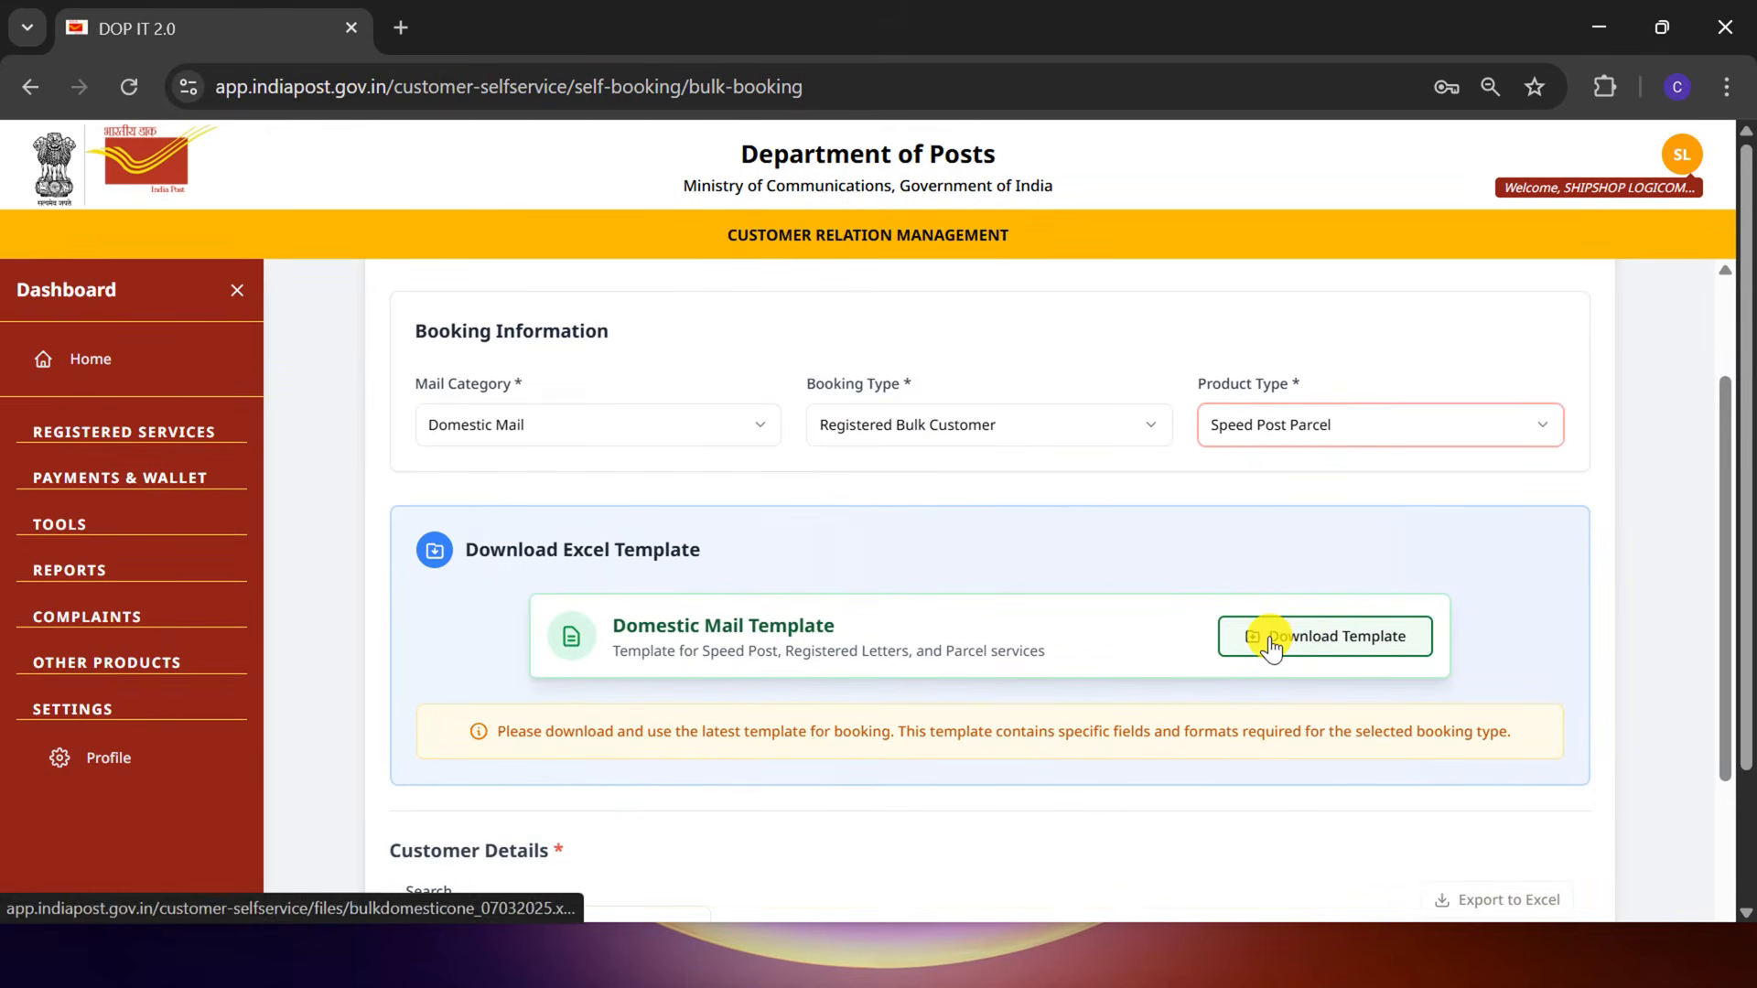
- Download the Domestic Mail Excel template and open the downloaded workbook in Excel
{"action": "scroll", "coordinate": [1270, 641], "scroll_direction": "down", "scroll_amount": 3}
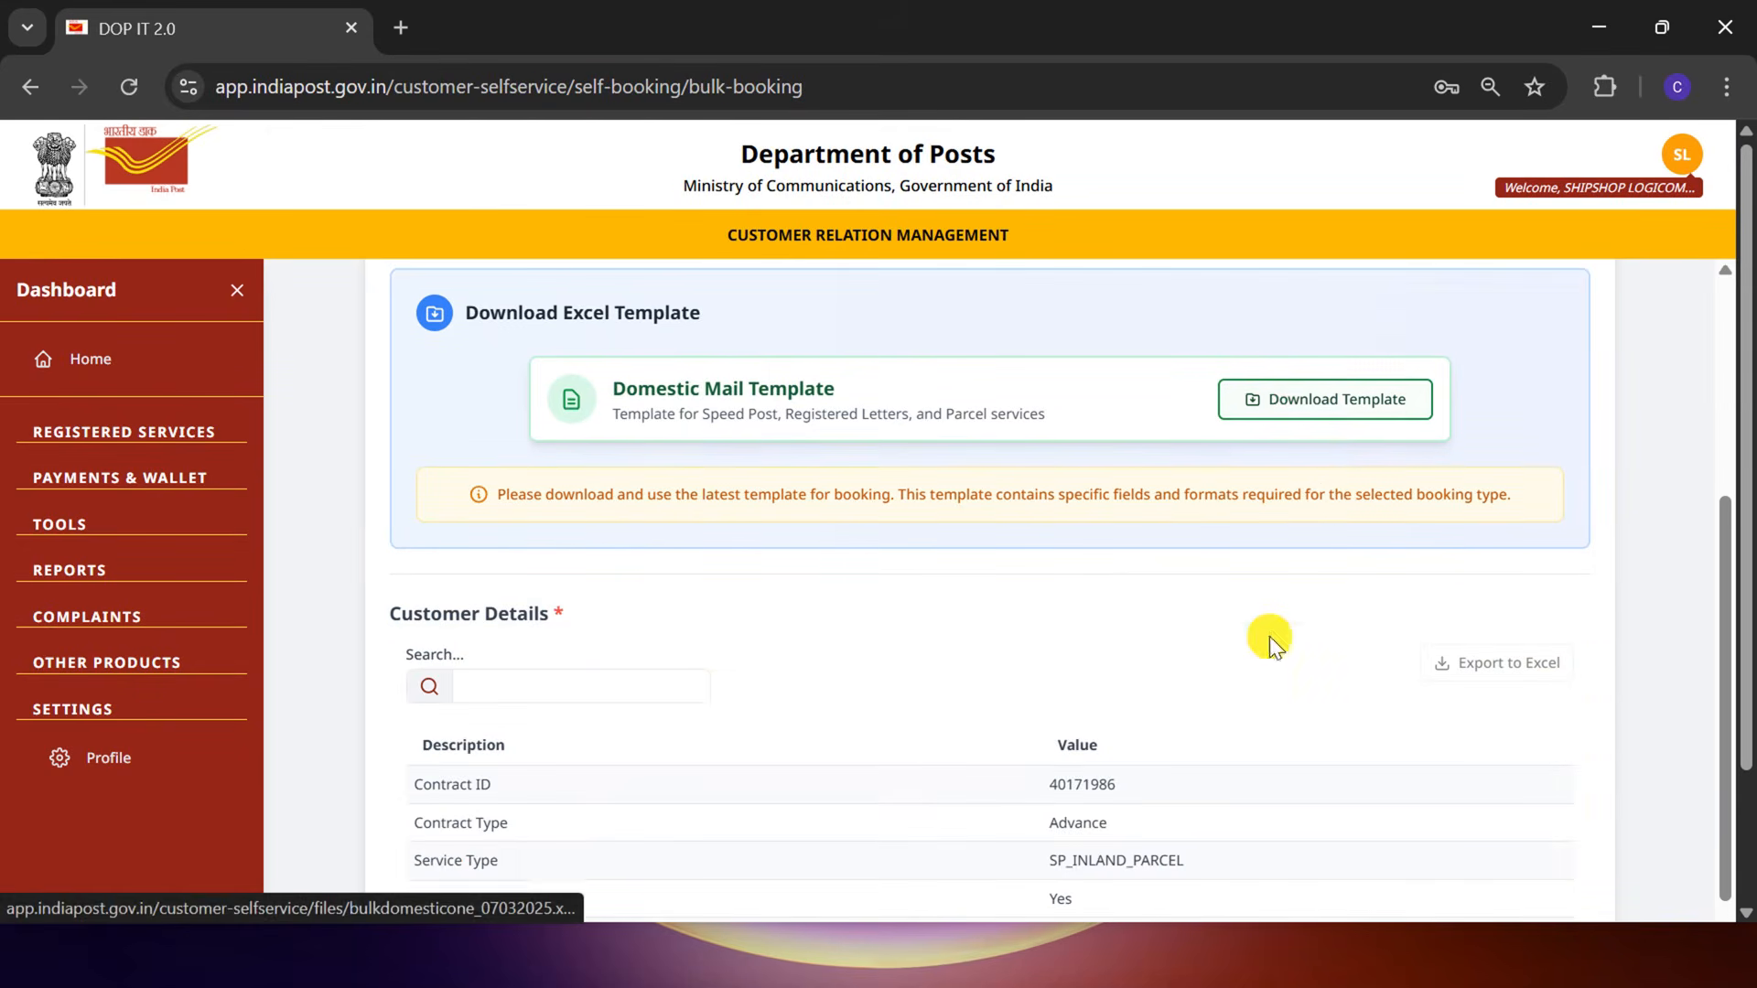
{"action": "left_click", "coordinate": [1355, 408]}
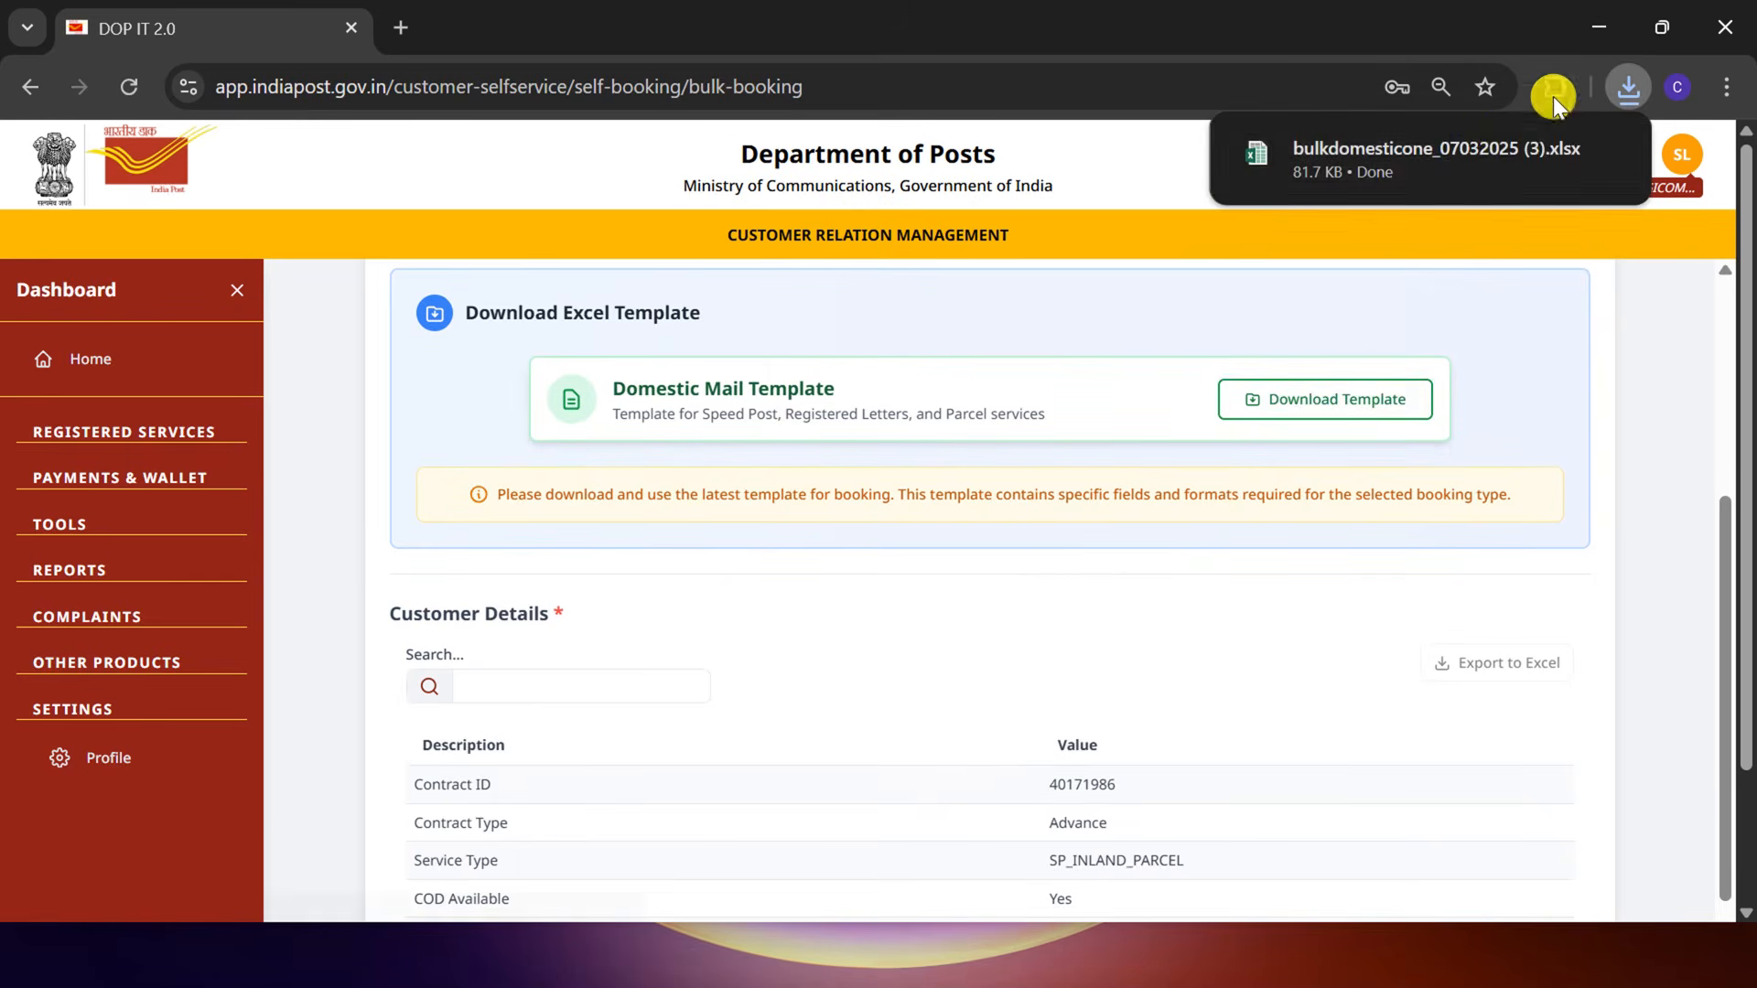
{"action": "left_click", "coordinate": [1461, 137]}
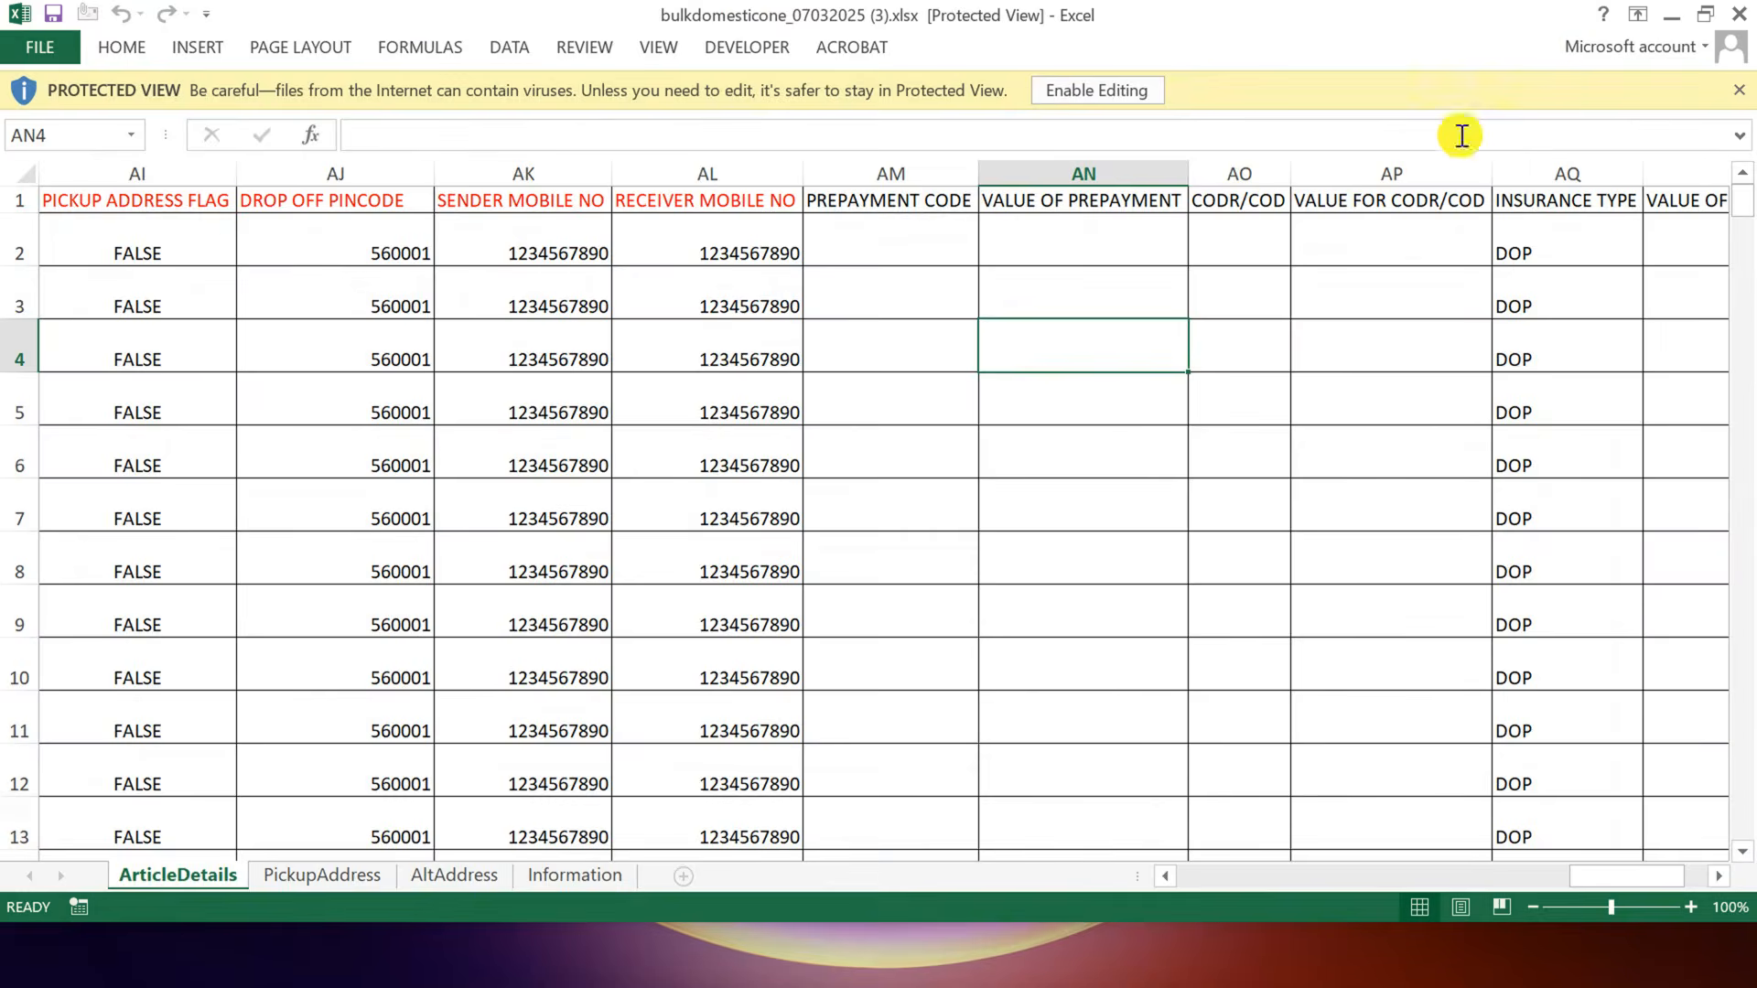
- Go to the first column of the ArticleDetails sheet and enable editing for the protected template workbook
{"action": "key", "text": "Left"}
{"action": "key", "text": "Left"}
{"action": "key", "text": "Left"}
{"action": "key", "text": "Left"}
{"action": "key", "text": "Left"}
{"action": "key", "text": "Left"}
{"action": "key", "text": "Left"}
{"action": "key", "text": "Left"}
{"action": "key", "text": "Left"}
{"action": "key", "text": "Left"}
{"action": "key", "text": "Left"}
{"action": "key", "text": "Left"}
{"action": "key", "text": "Left"}
{"action": "key", "text": "Left"}
{"action": "key", "text": "Left"}
{"action": "key", "text": "Left"}
{"action": "key", "text": "Left"}
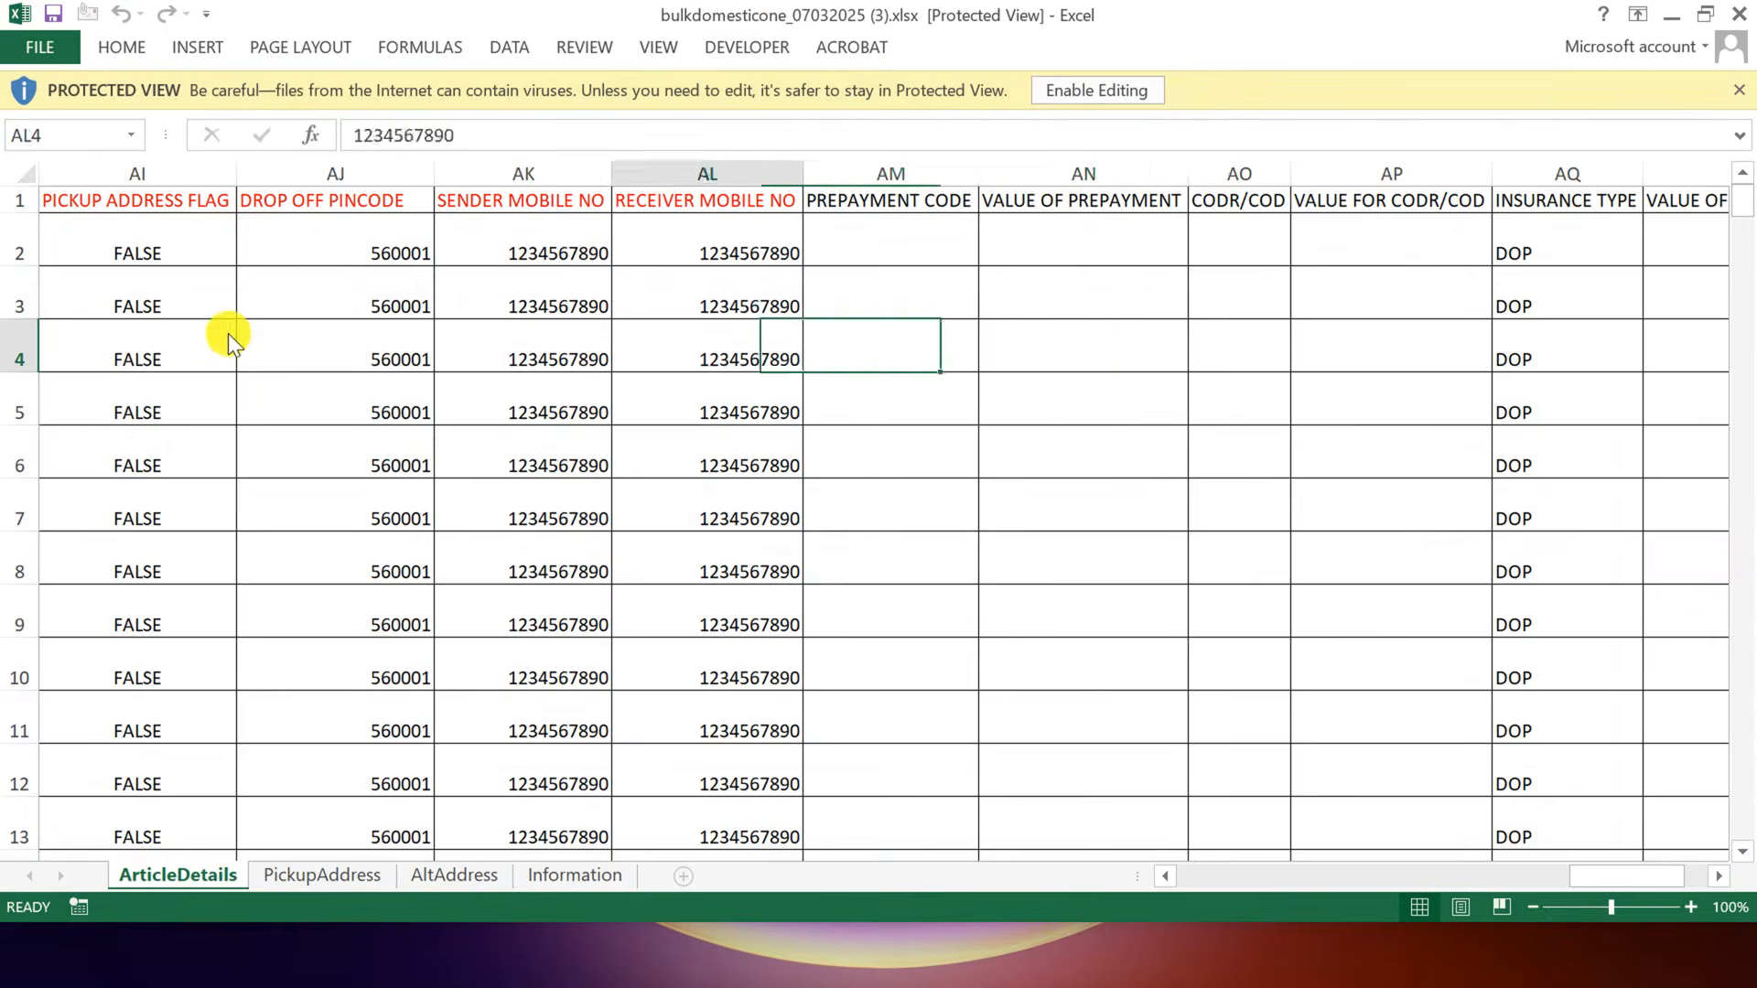
{"action": "key", "text": "Left"}
{"action": "key", "text": "Left"}
{"action": "key", "text": "Left"}
{"action": "key", "text": "Left"}
{"action": "key", "text": "Left"}
{"action": "key", "text": "Left"}
{"action": "key", "text": "Left"}
{"action": "key", "text": "Left"}
{"action": "key", "text": "Left"}
{"action": "key", "text": "Left"}
{"action": "key", "text": "Left"}
{"action": "key", "text": "Left"}
{"action": "key", "text": "Left"}
{"action": "key", "text": "Left"}
{"action": "key", "text": "Left"}
{"action": "key", "text": "Left"}
{"action": "key", "text": "Left"}
{"action": "key", "text": "Left"}
{"action": "key", "text": "Left"}
{"action": "key", "text": "Left"}
{"action": "key", "text": "Left"}
{"action": "key", "text": "Left"}
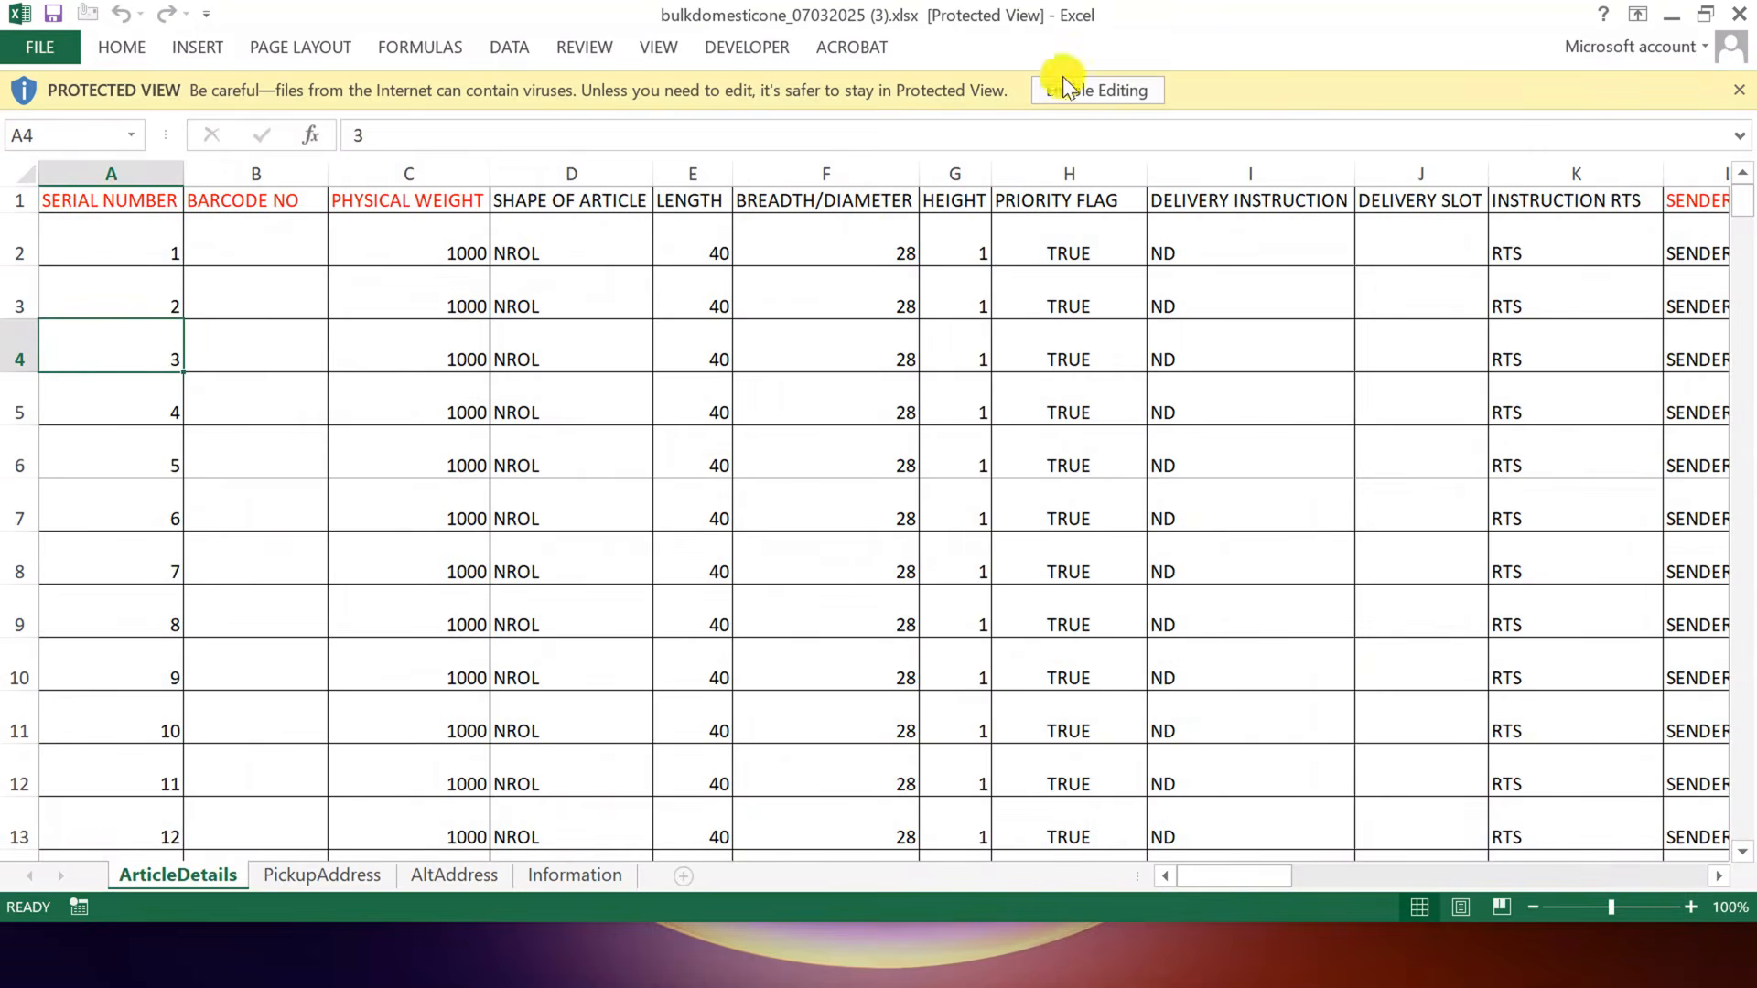
{"action": "left_click", "coordinate": [1112, 89]}
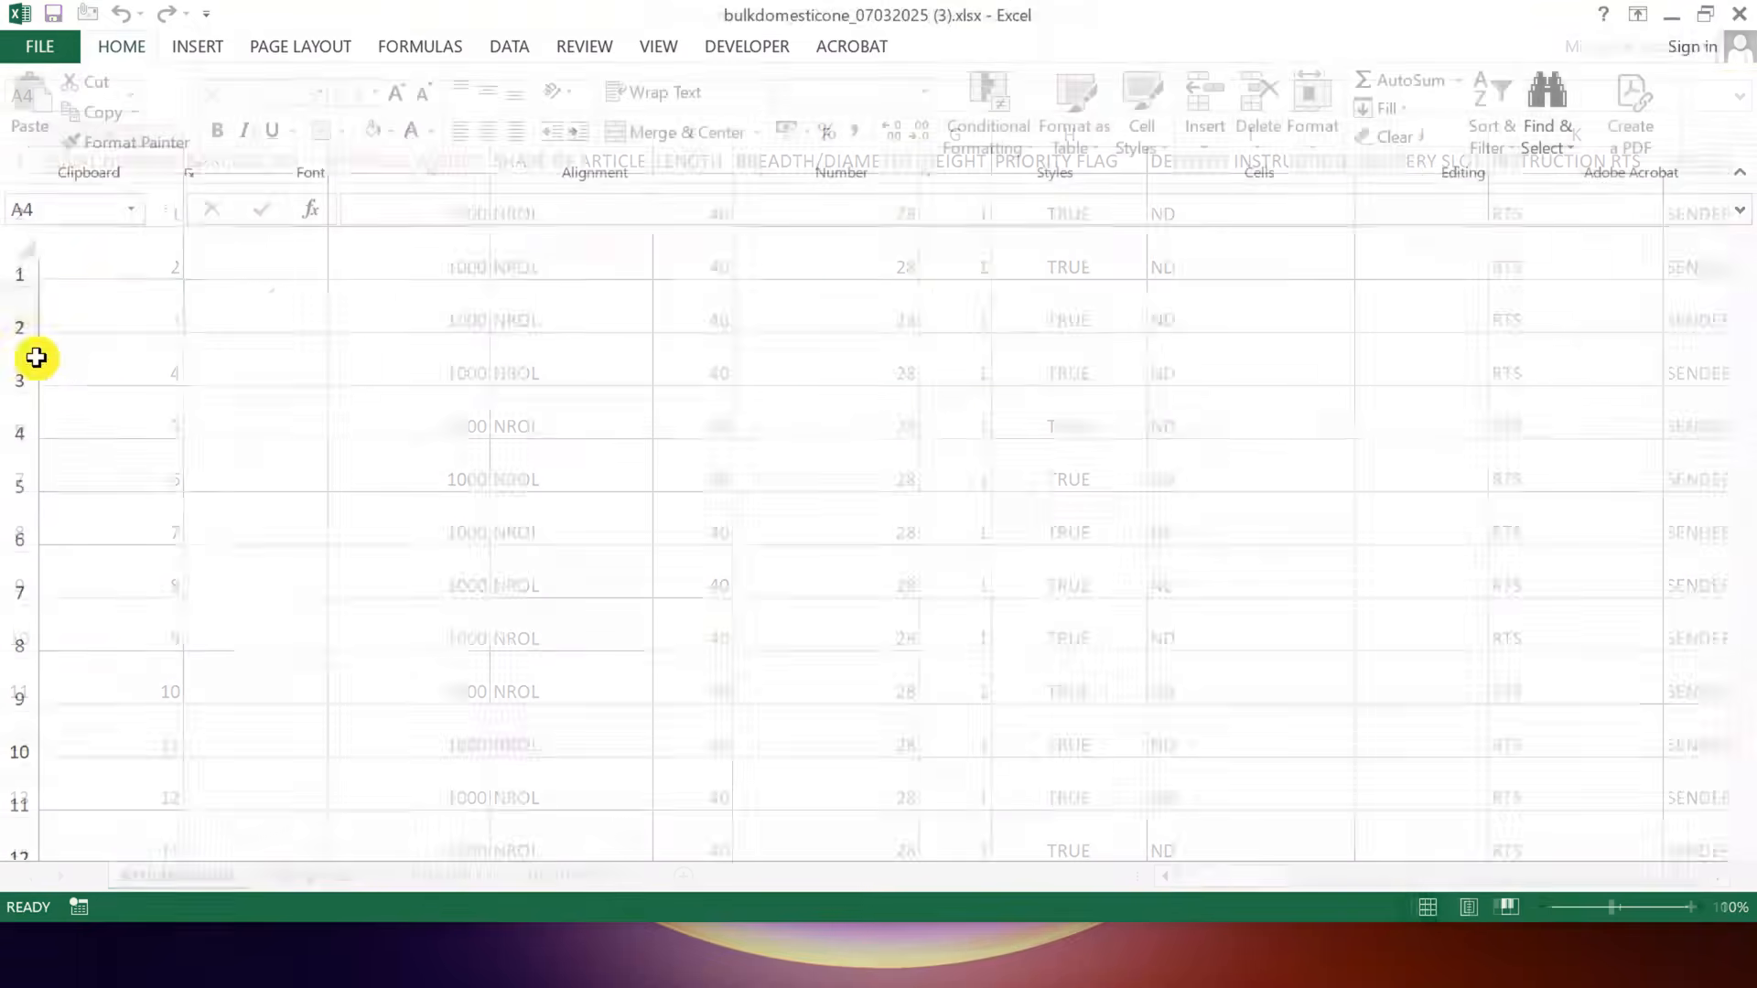
- Try to set the first article's physical weight to 160 in cell C2 of the template
{"action": "left_click", "coordinate": [435, 311]}
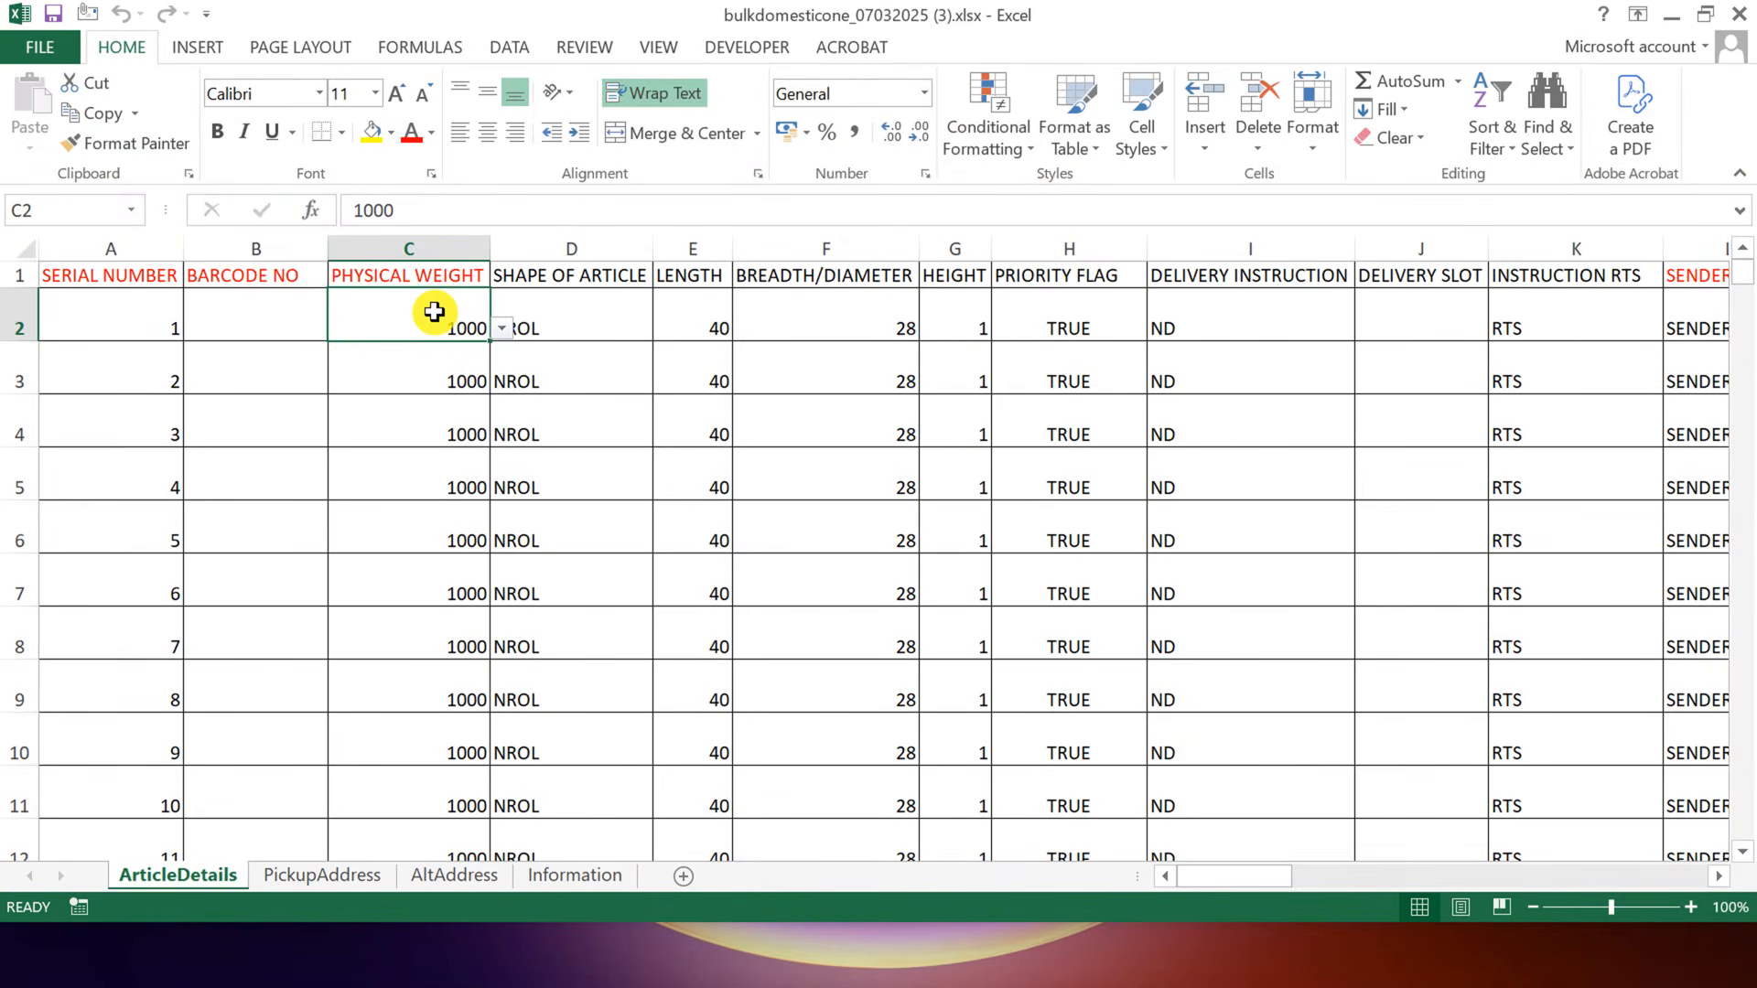
{"action": "type", "text": "160"}
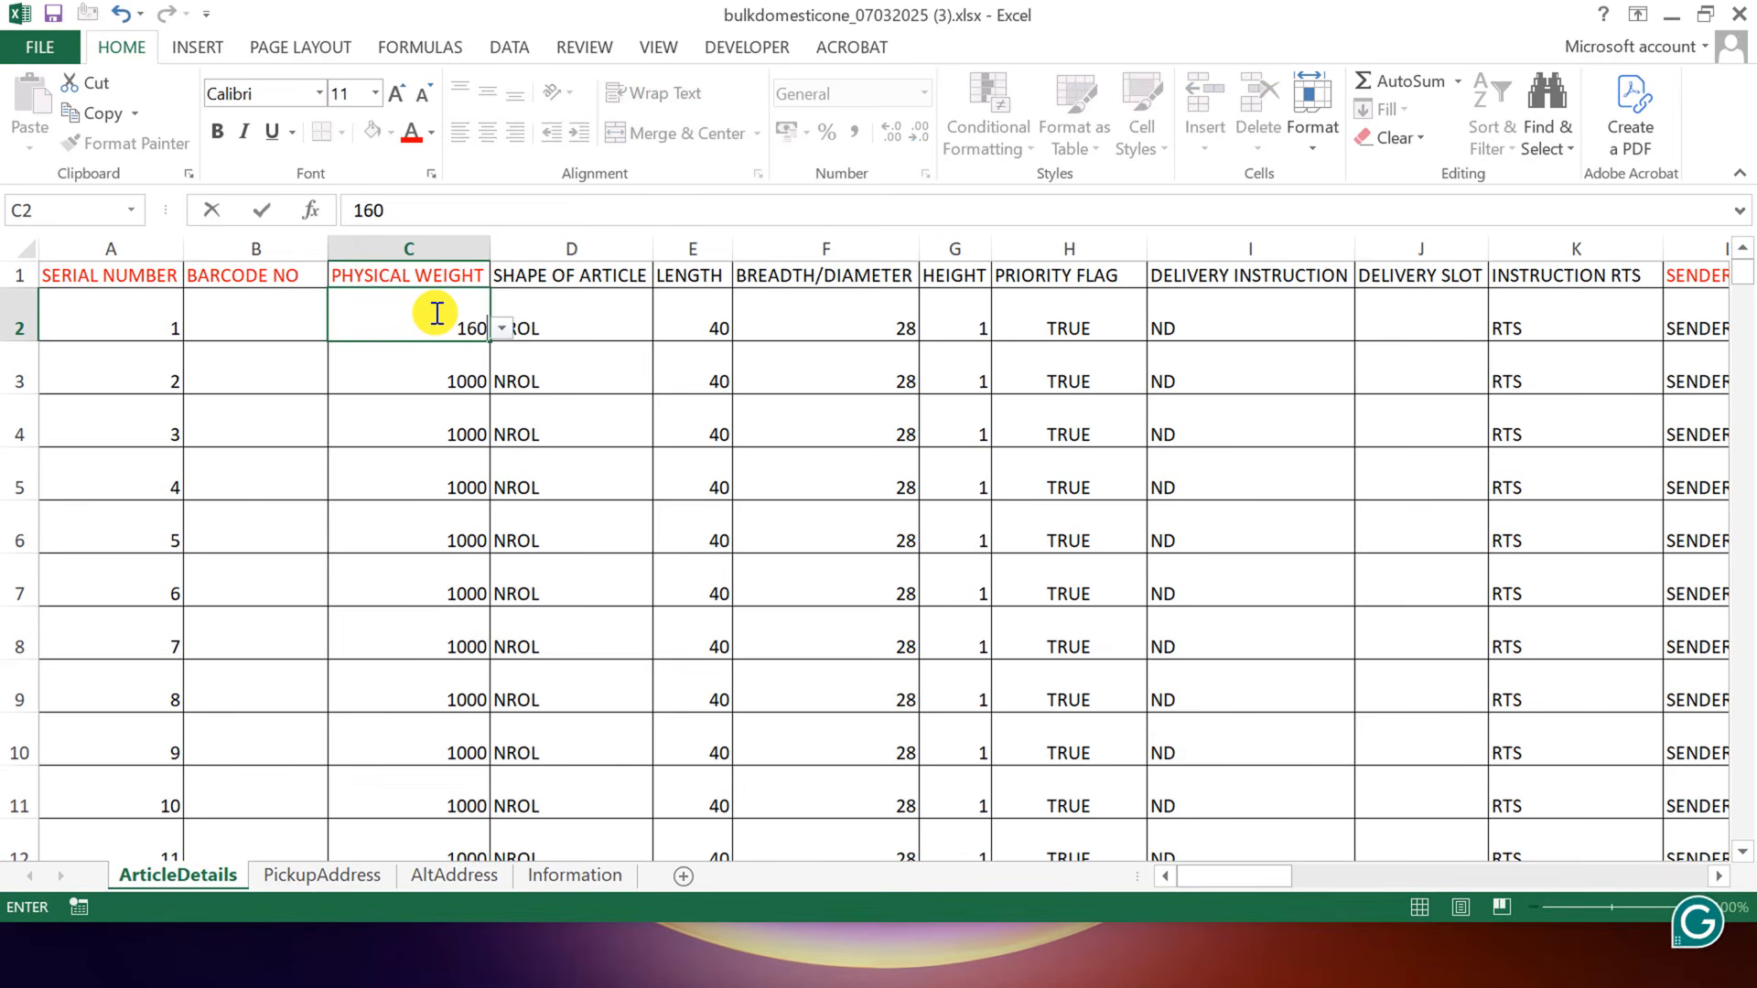
{"action": "key", "text": "Return"}
{"action": "key", "text": "Return"}
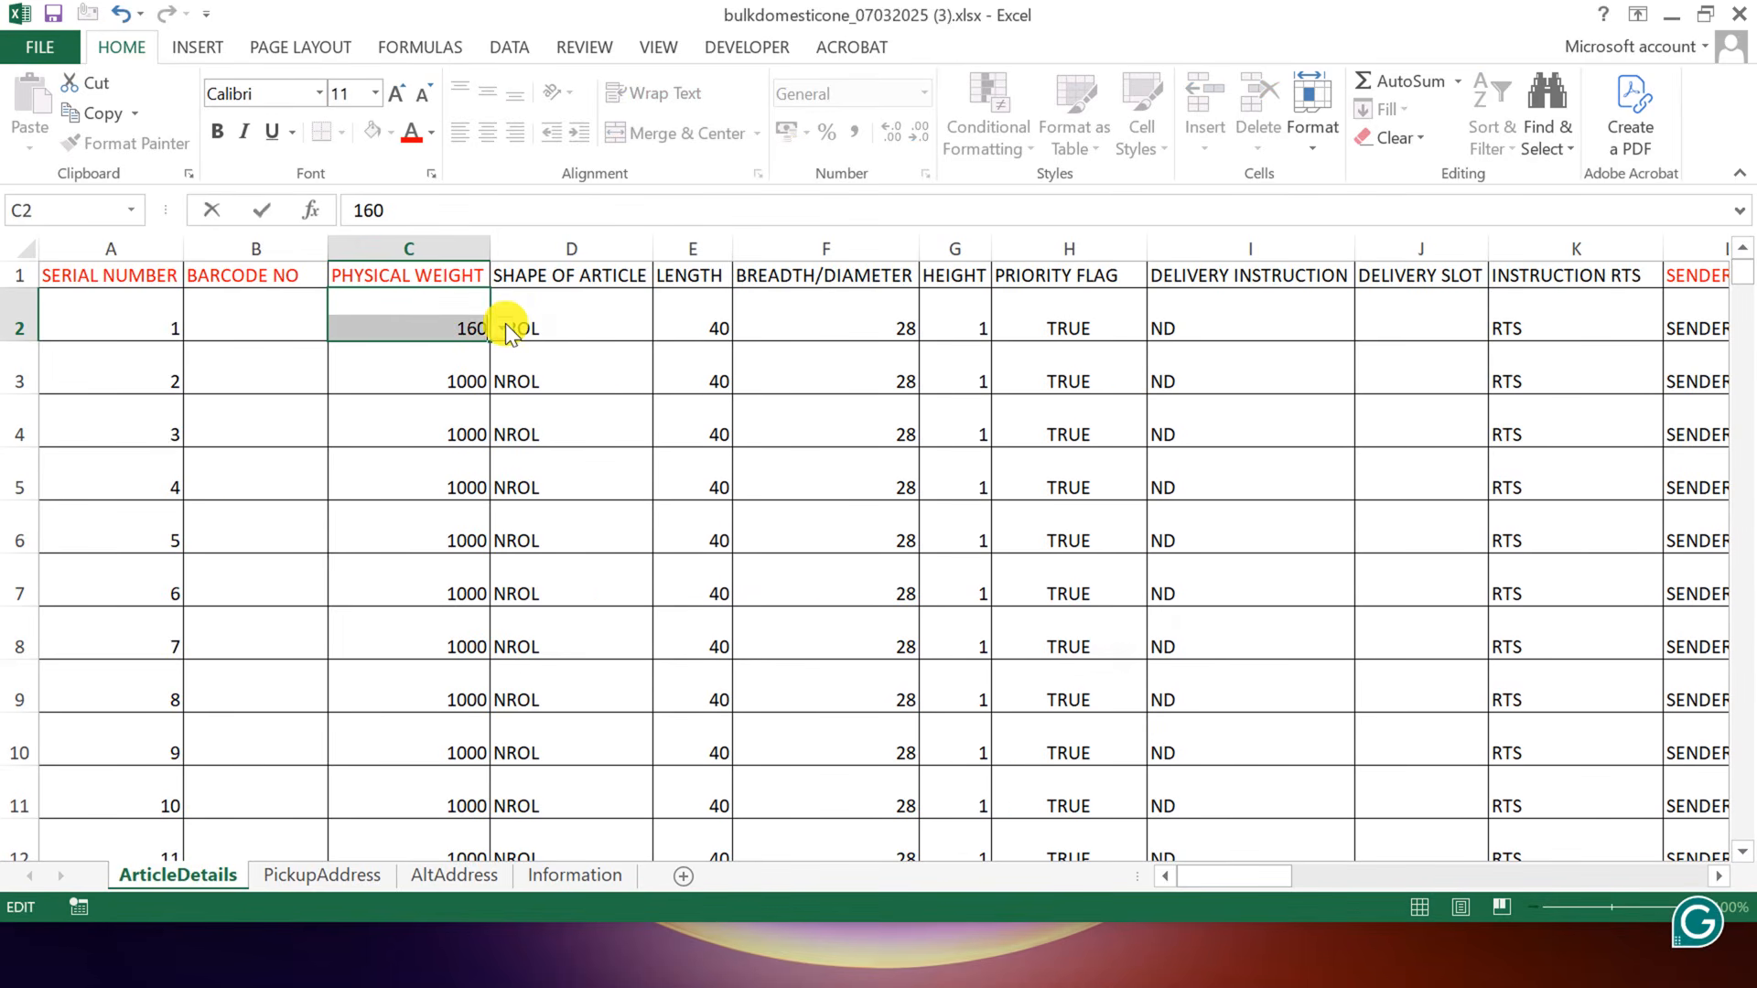
{"action": "key", "text": "Return"}
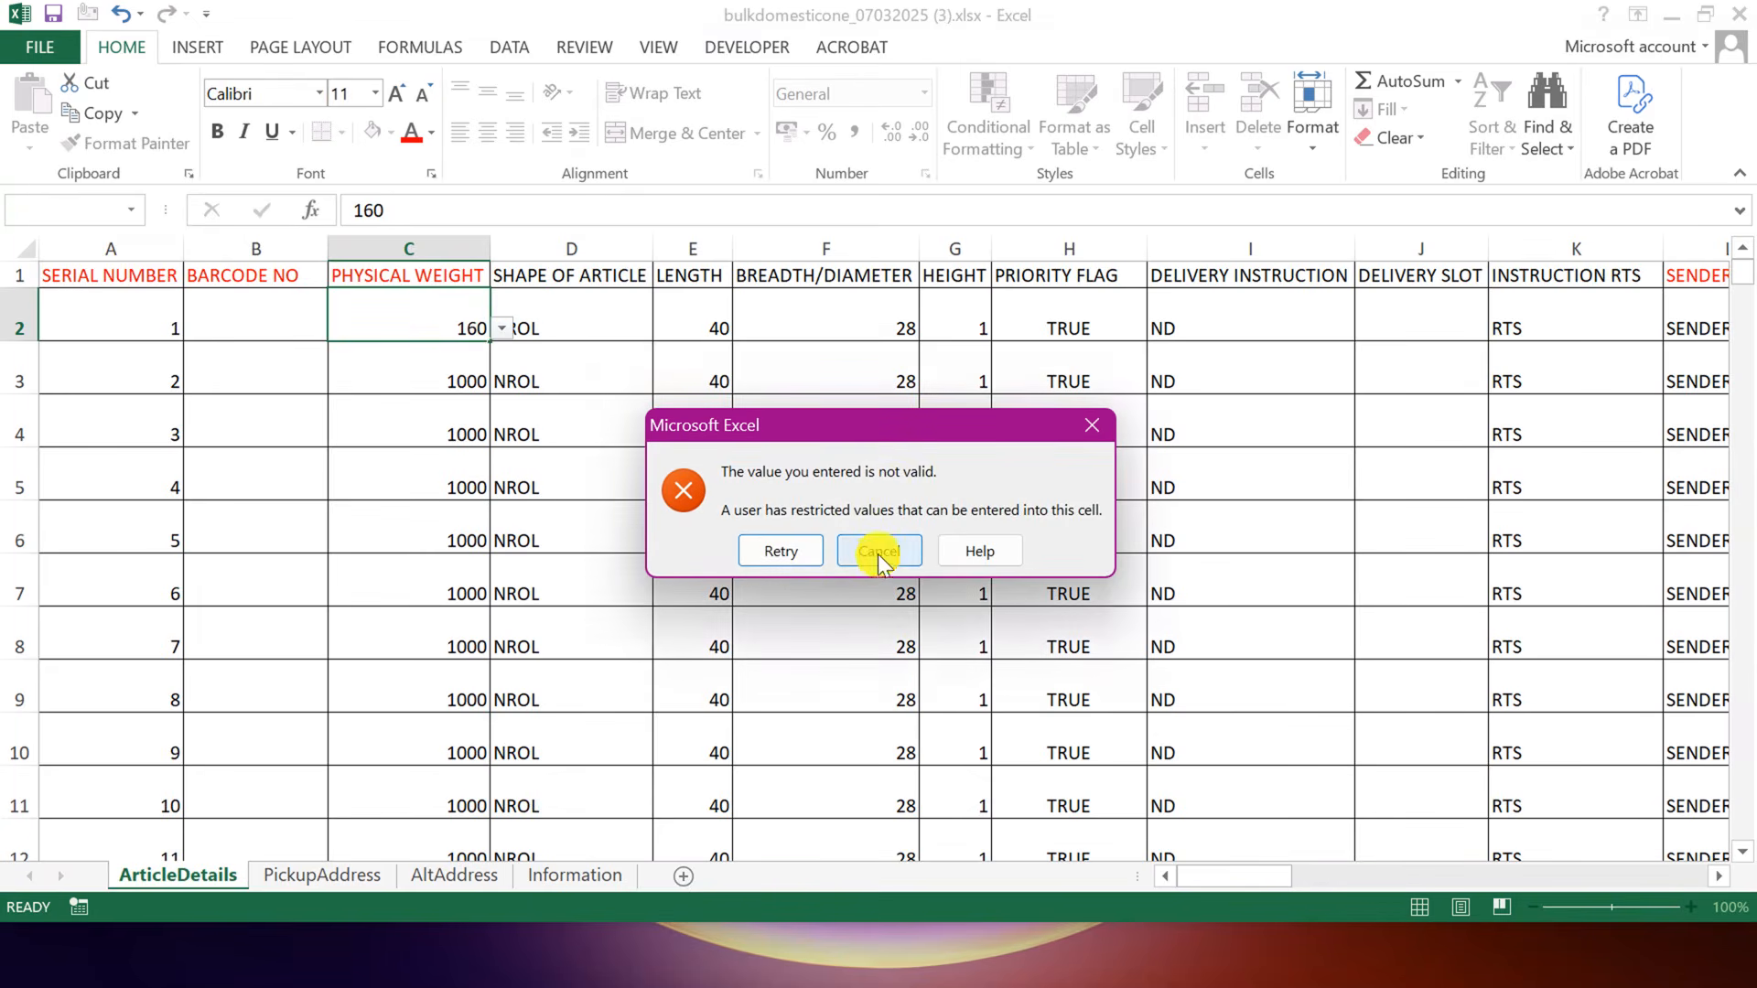
{"action": "left_click", "coordinate": [879, 553]}
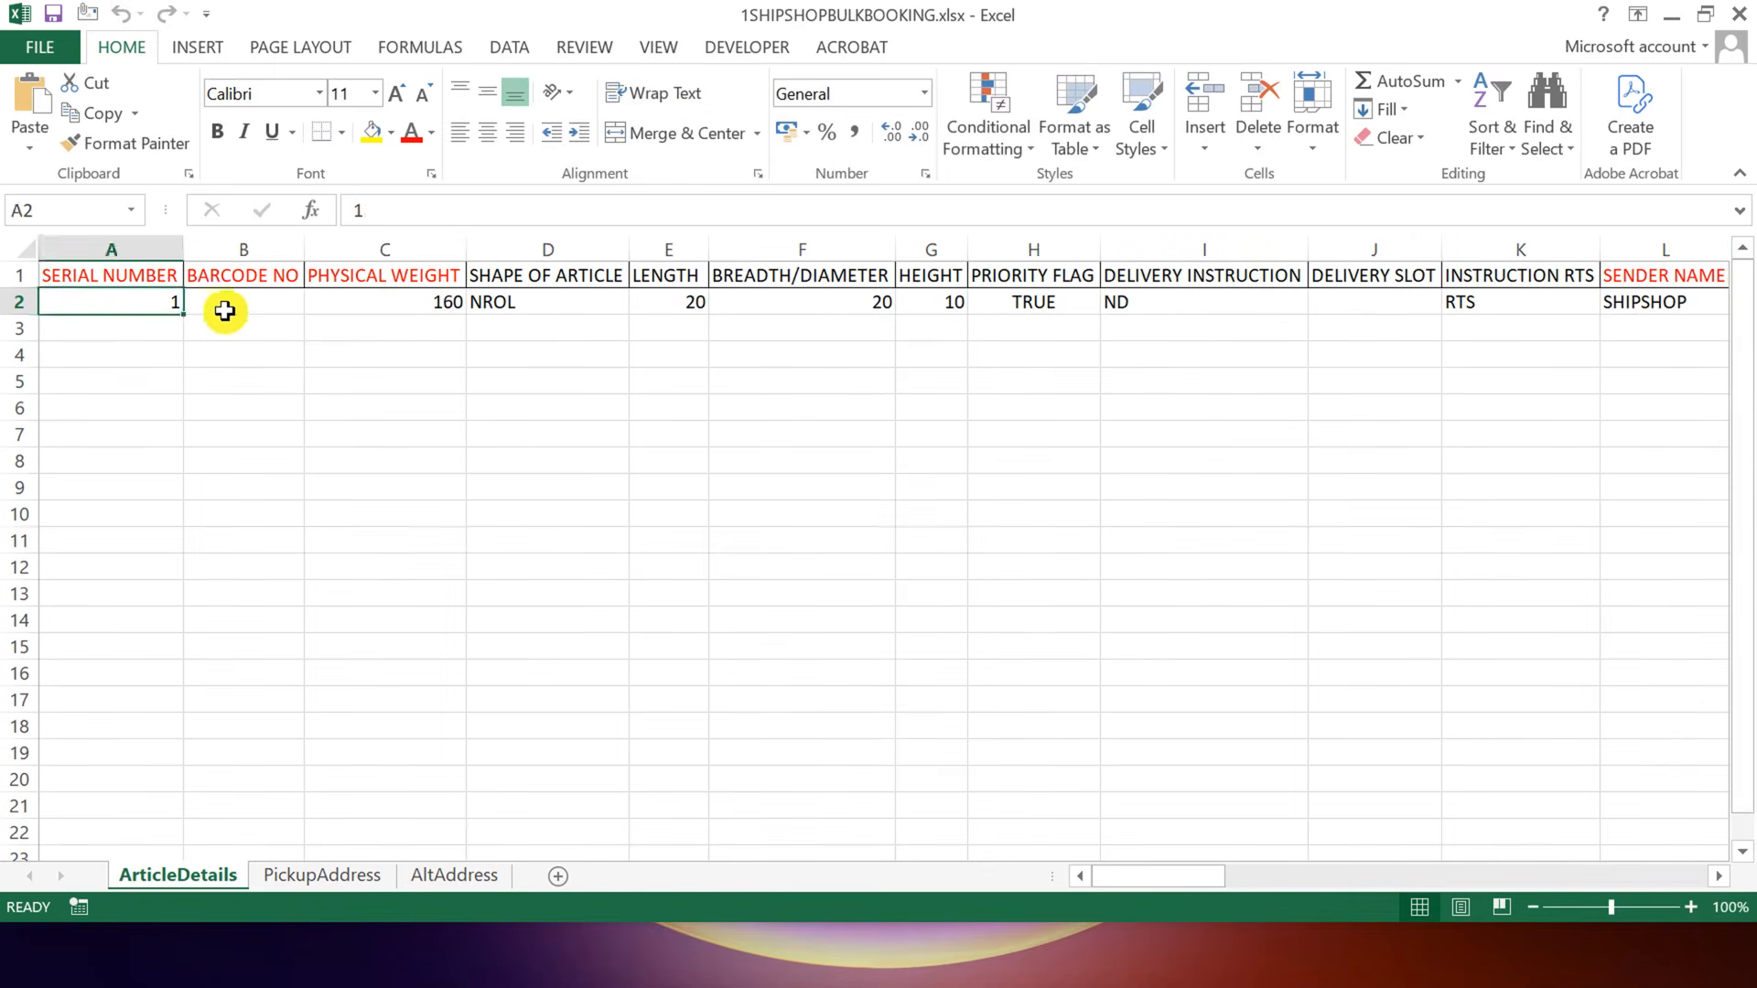
- Enter EZ840892254IN as the barcode number of the first article in 1SHIPSHOPBULKBOOKING.xlsx
{"action": "left_click", "coordinate": [226, 311]}
{"action": "type", "text": "ez"}
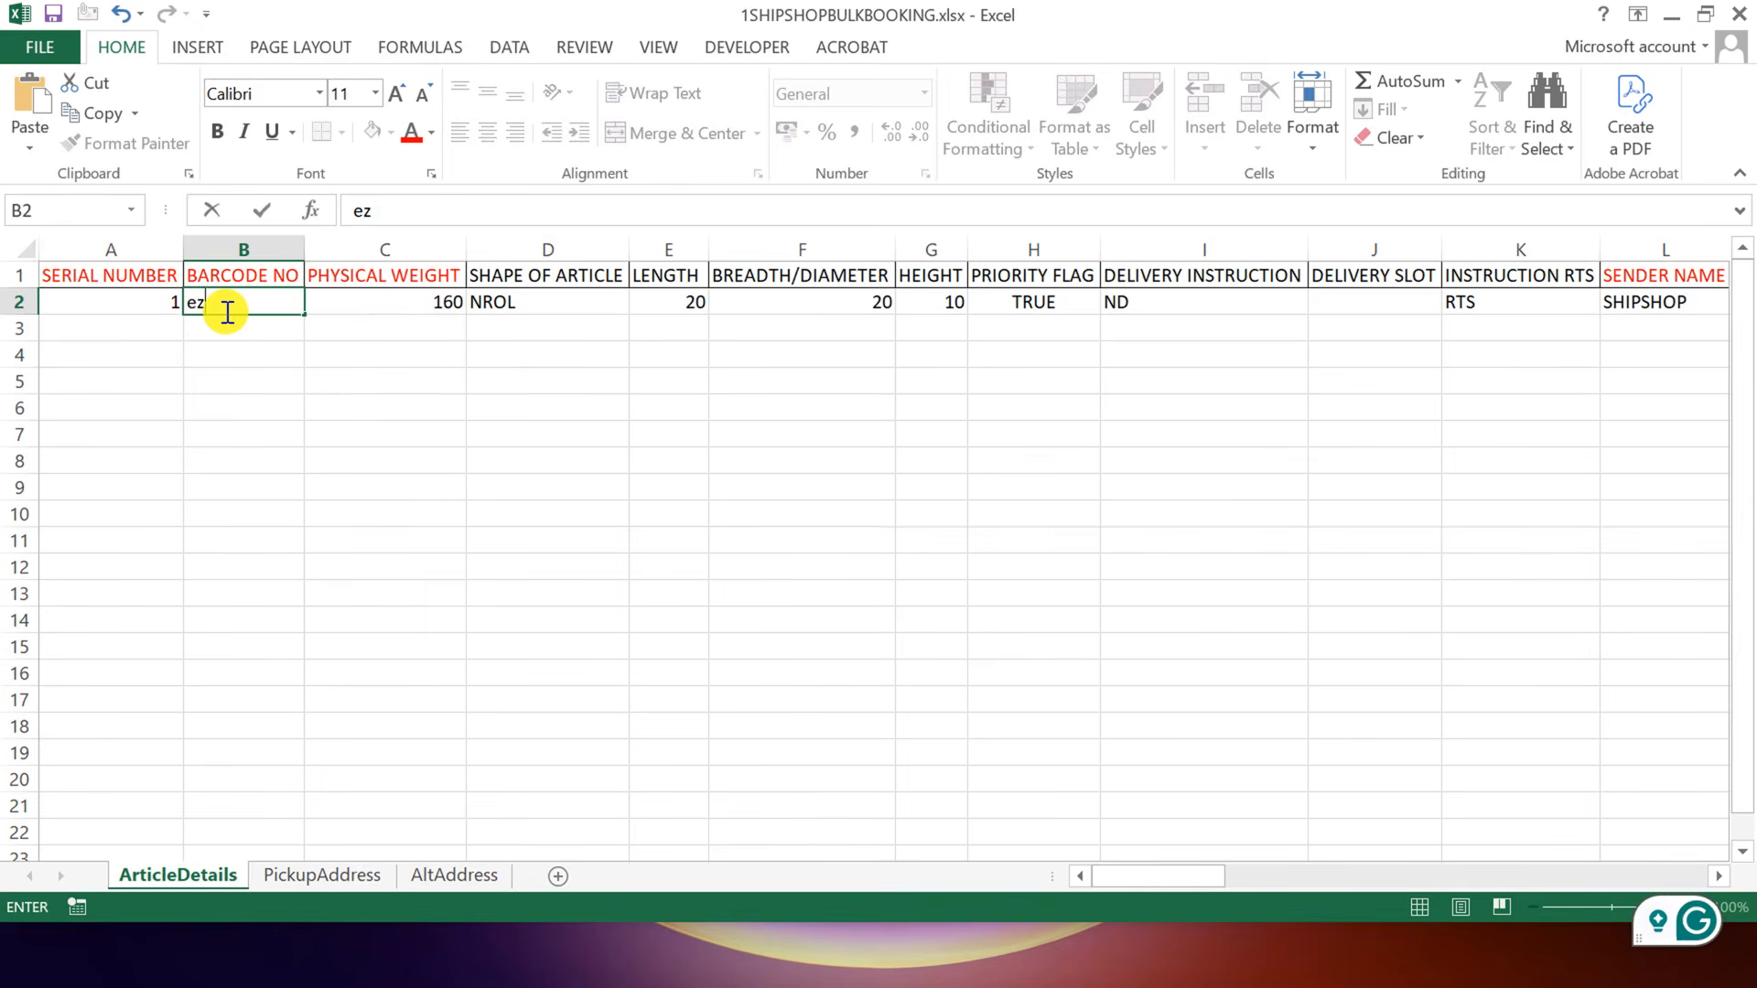
{"action": "key", "text": "BackSpace"}
{"action": "key", "text": "BackSpace"}
{"action": "type", "text": "EZ84"}
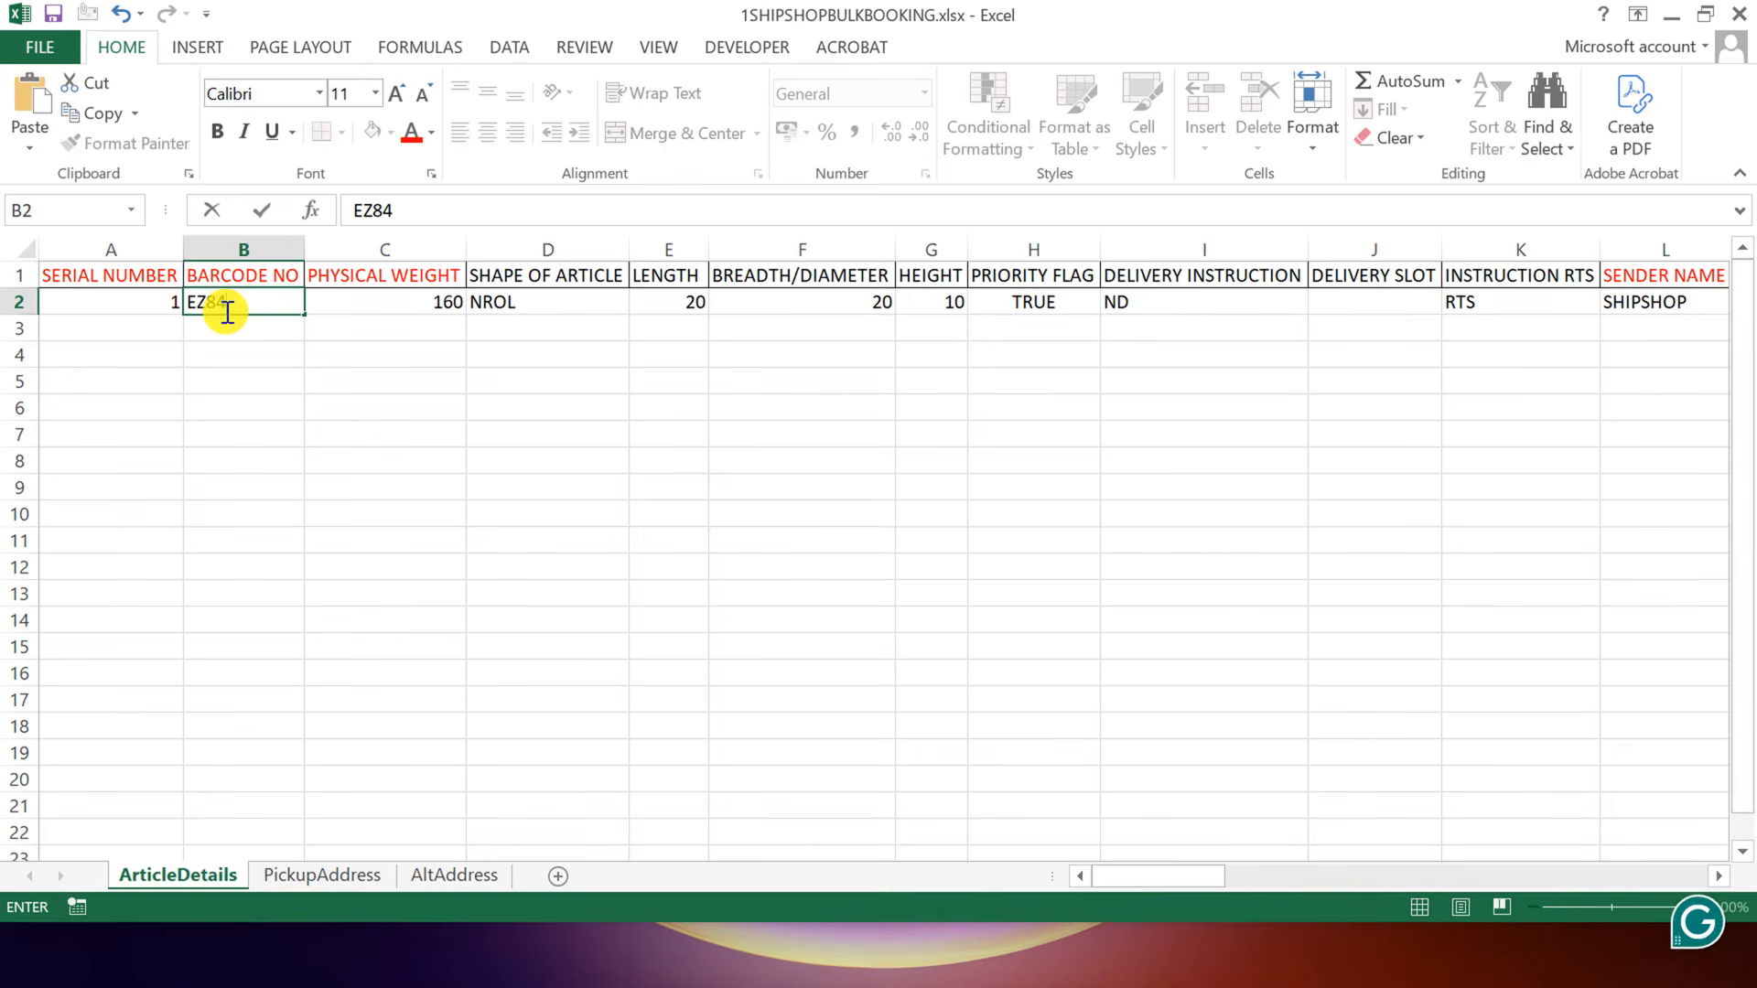
{"action": "type", "text": "089"}
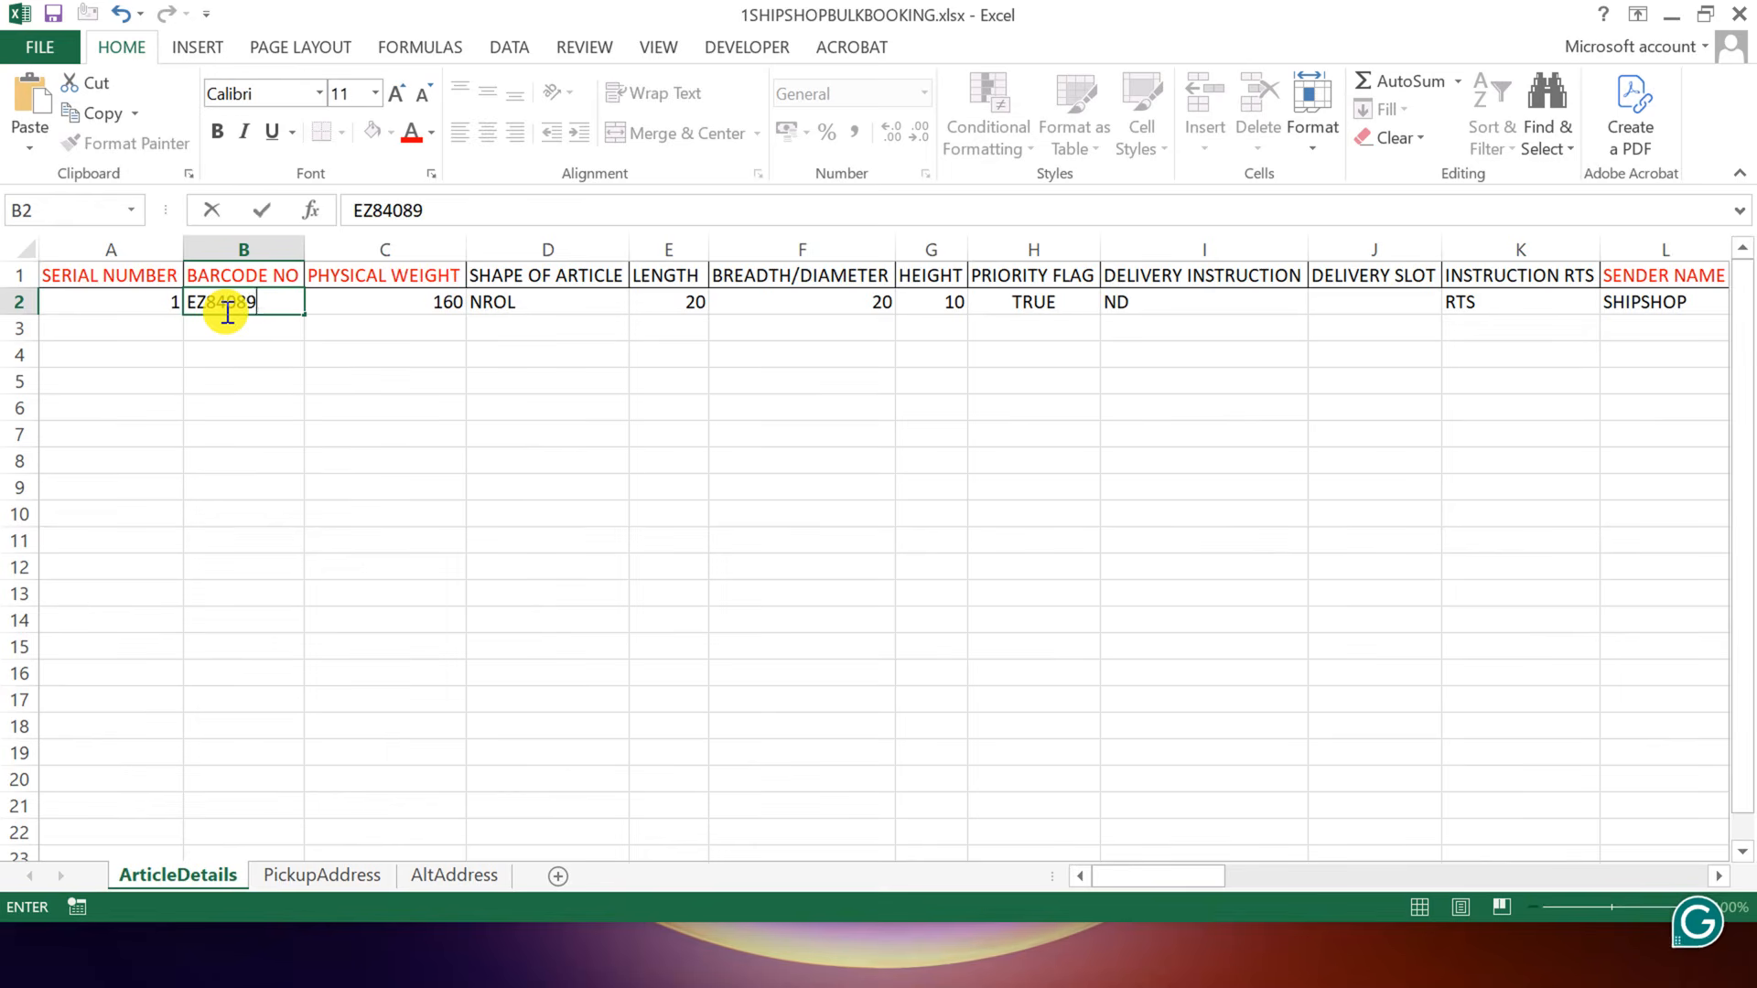
{"action": "type", "text": "2254"}
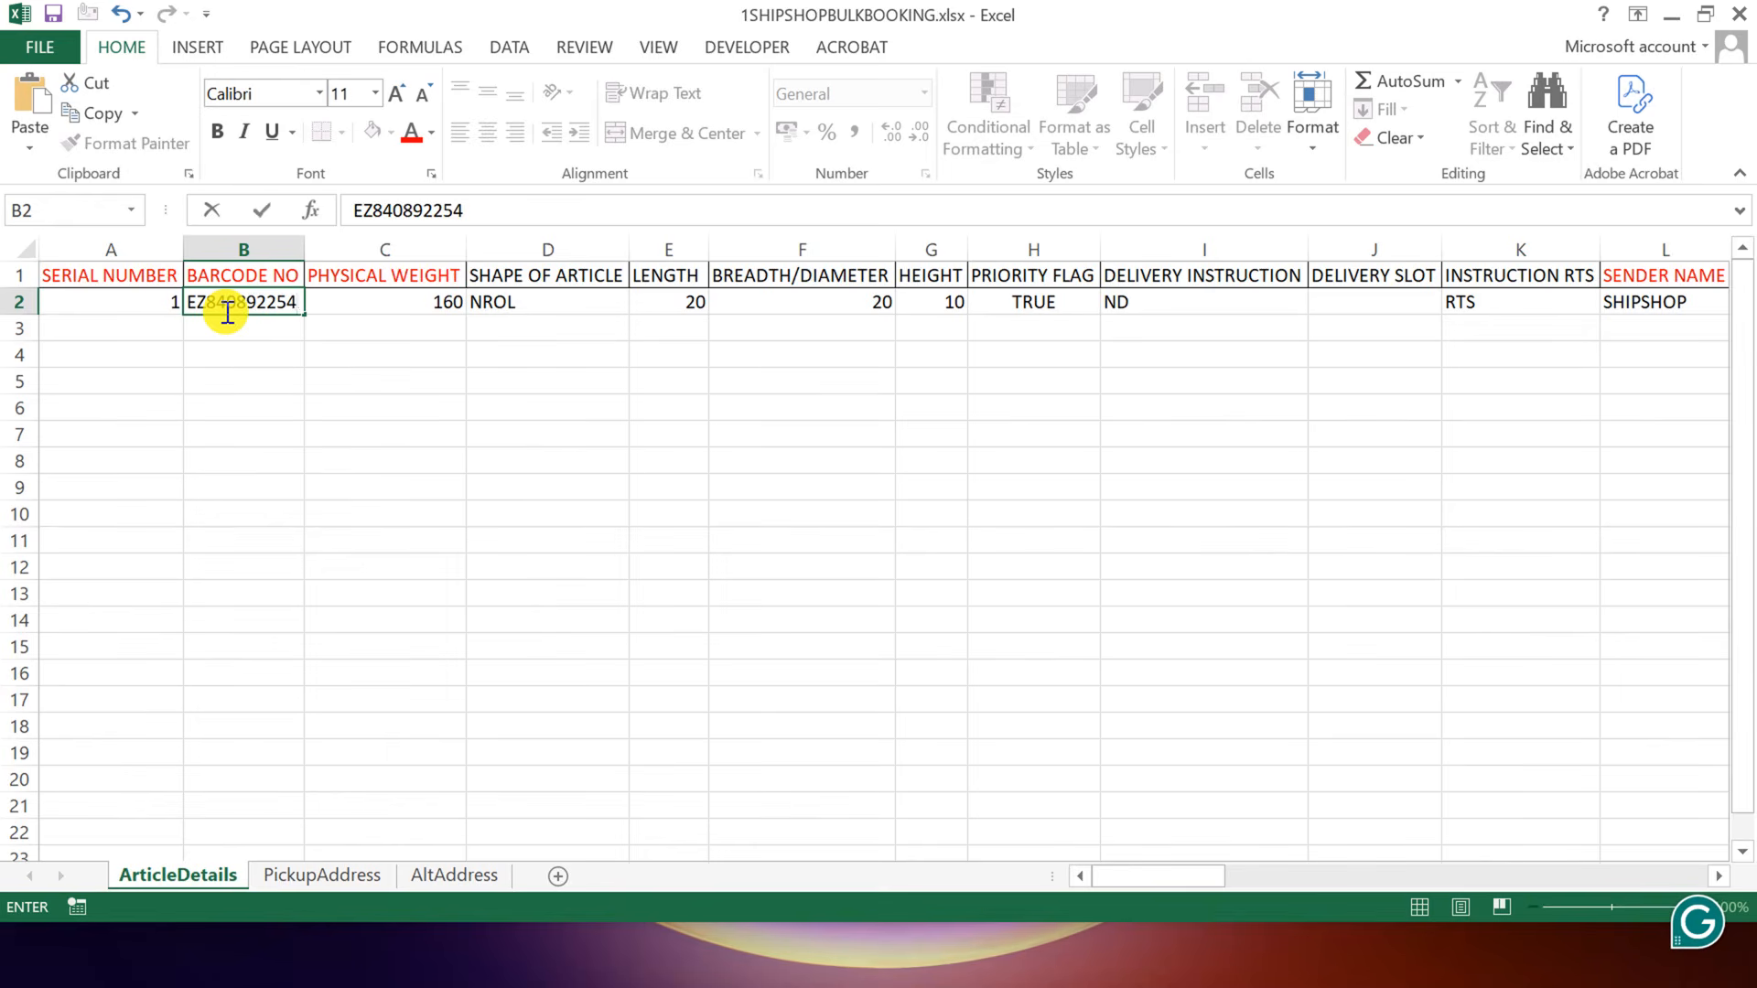
{"action": "type", "text": "IN"}
{"action": "key", "text": "Return"}
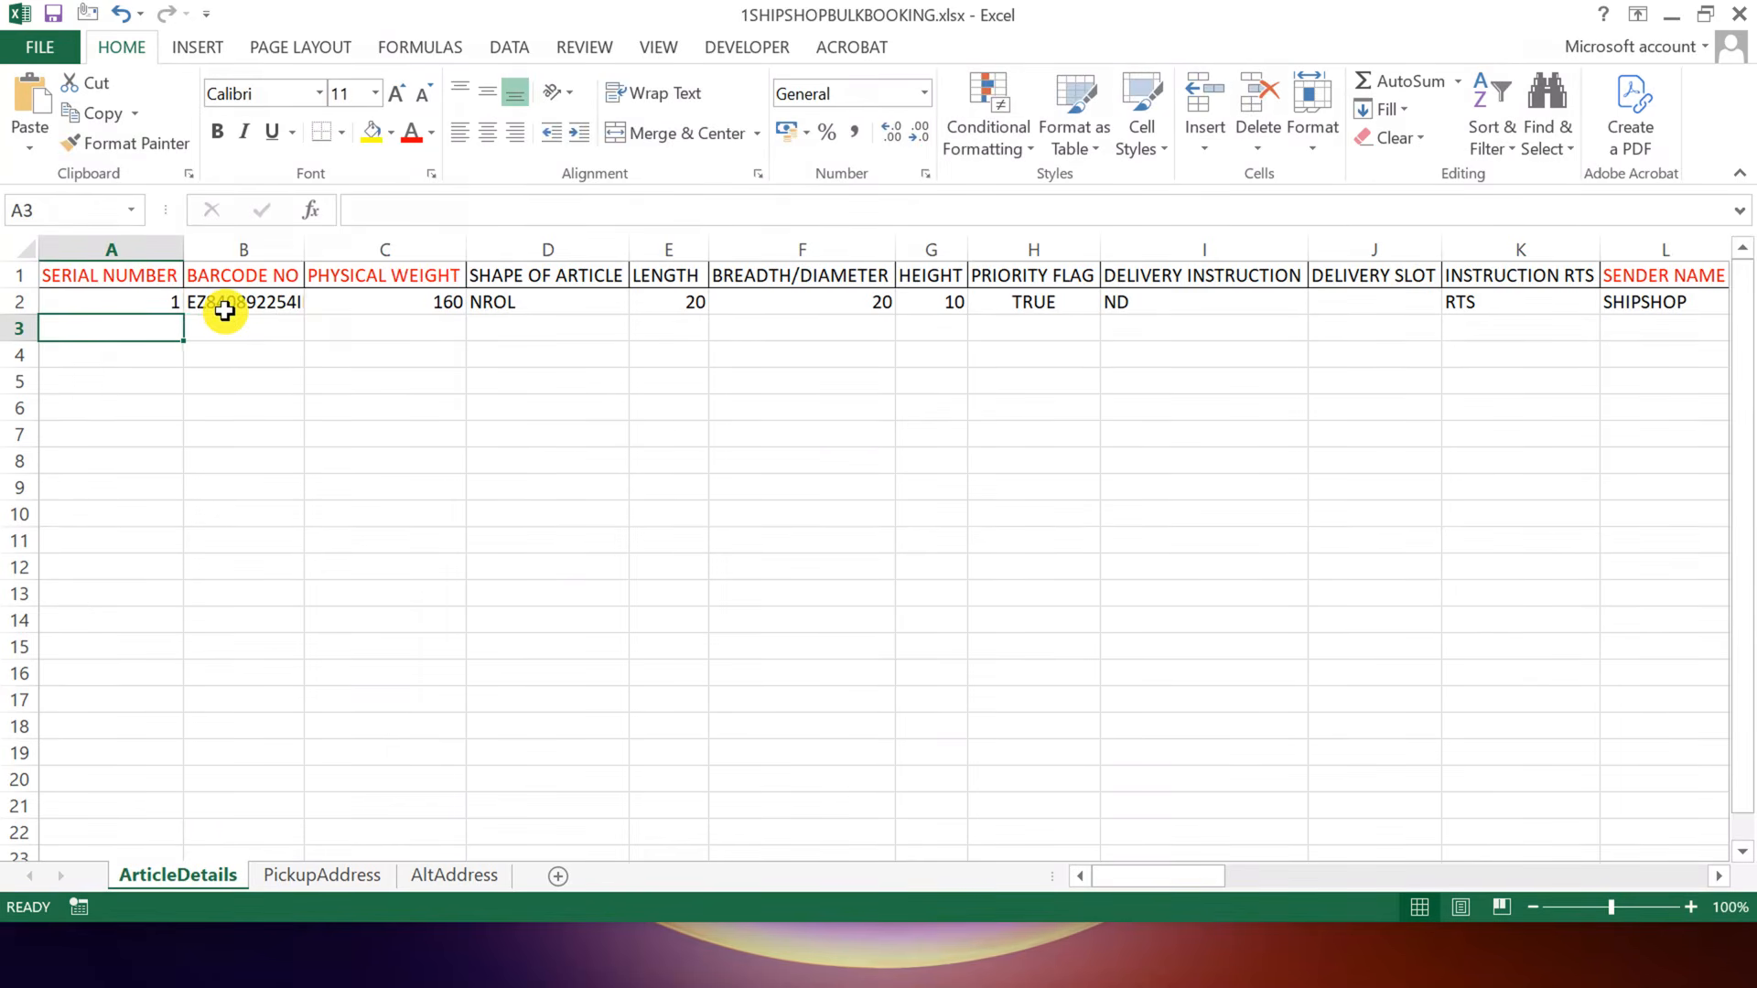
- Start a second article in row 3 with serial number 2, barcode EZ840892268IN and physical weight 200
{"action": "type", "text": "2"}
{"action": "key", "text": "Tab"}
{"action": "type", "text": "EZ840892254IN"}
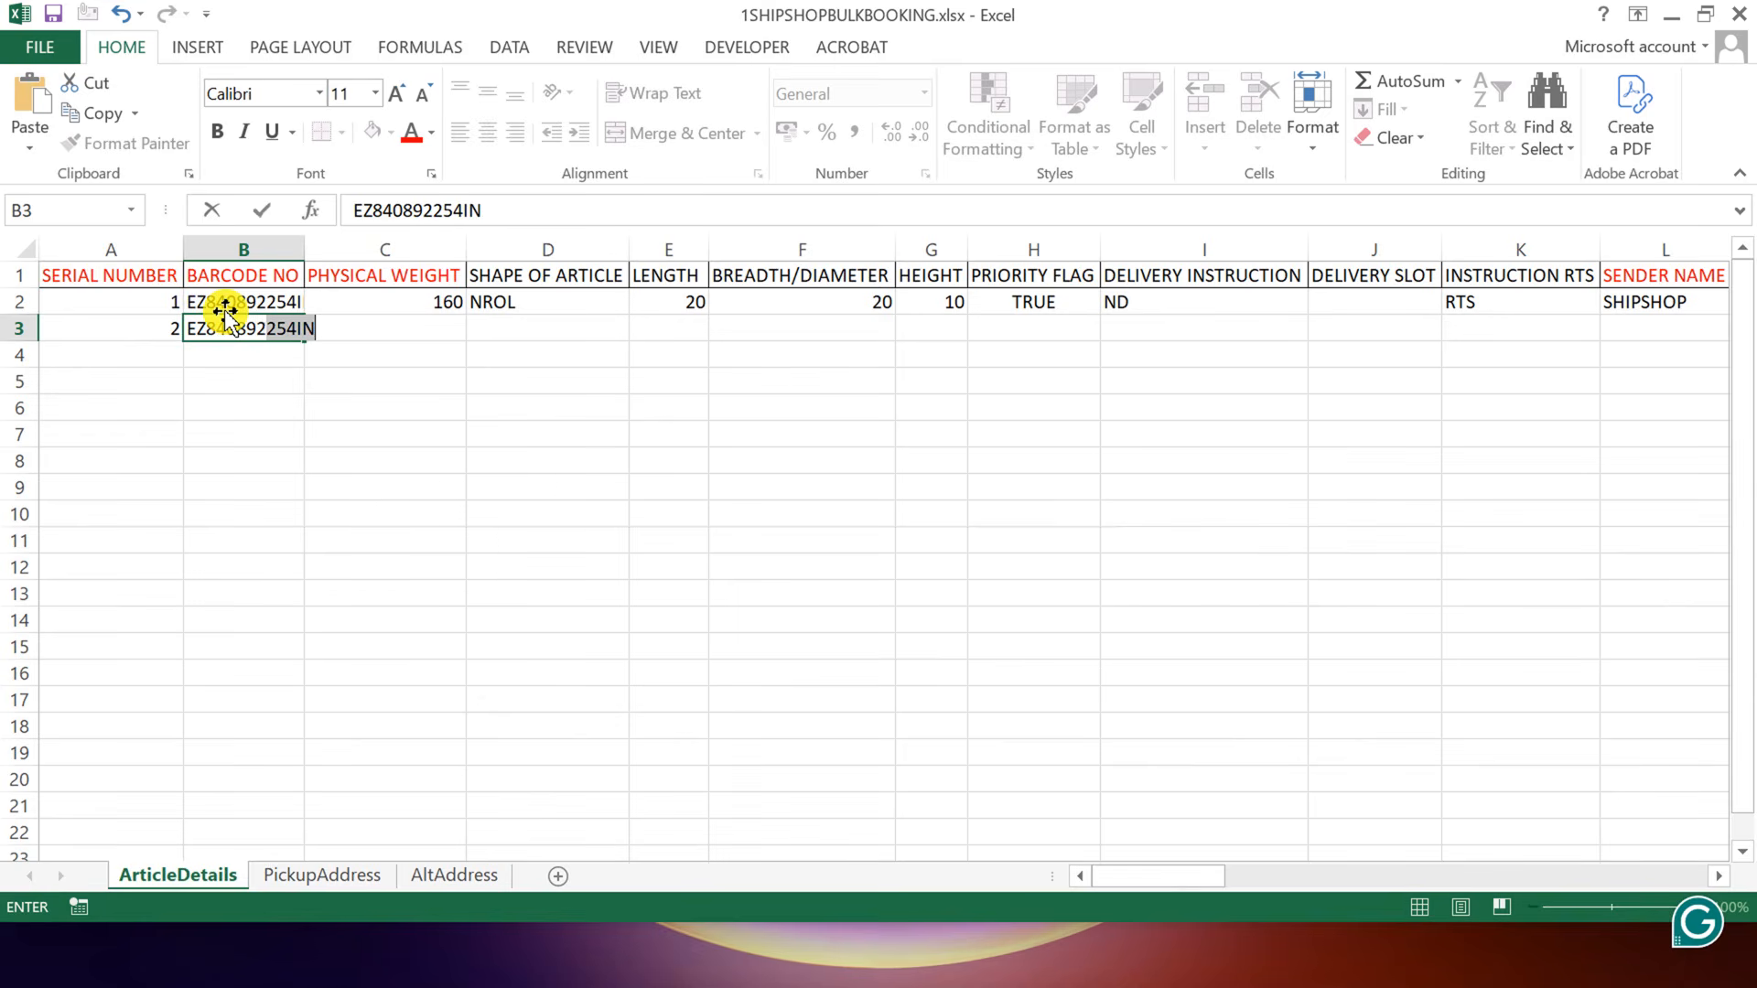
{"action": "type", "text": "68IN"}
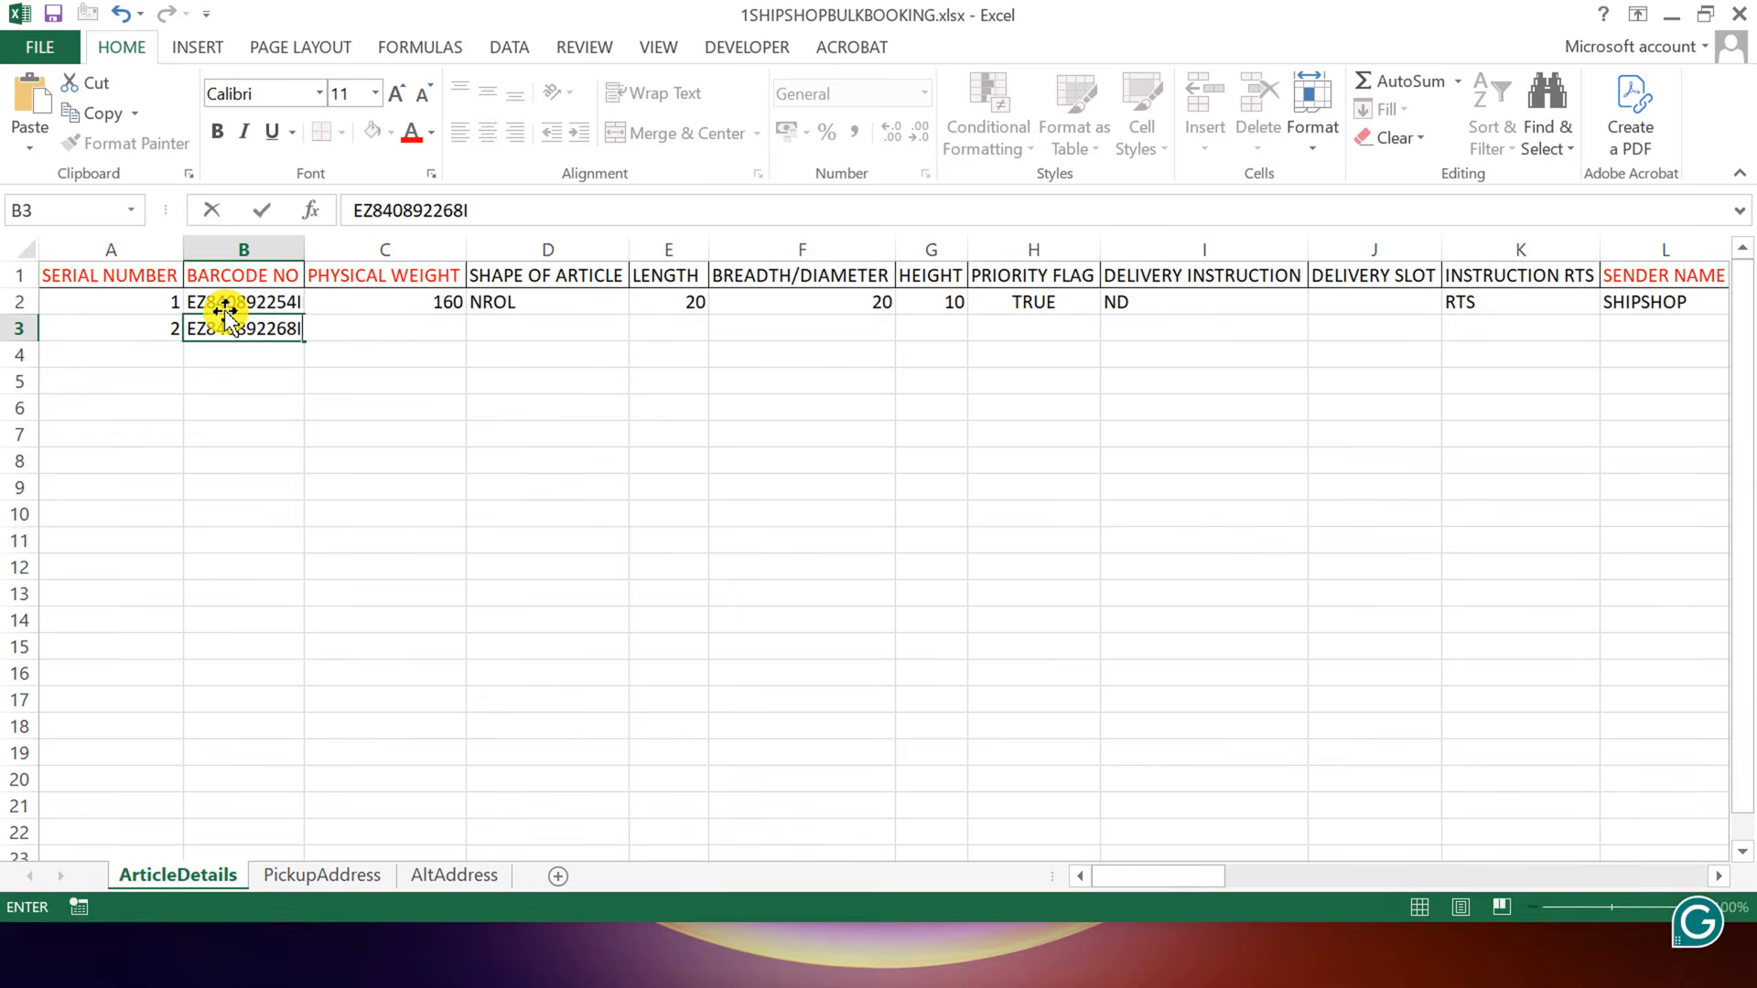
{"action": "key", "text": "Tab"}
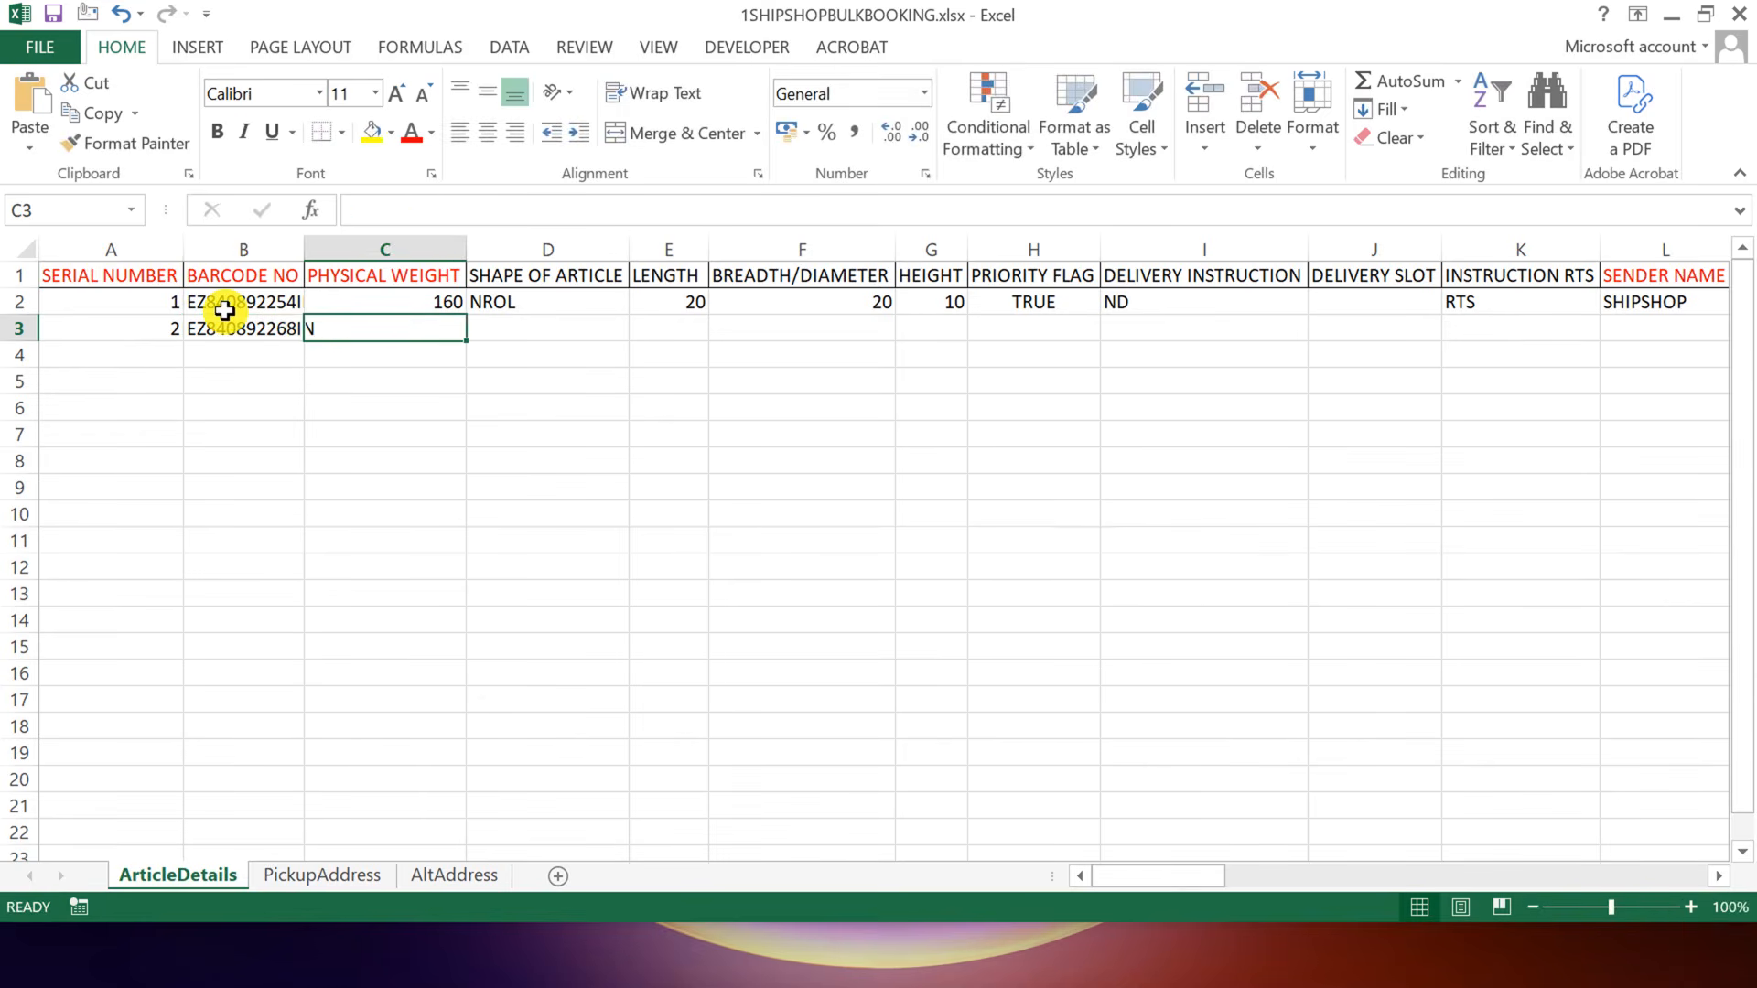
{"action": "type", "text": "200"}
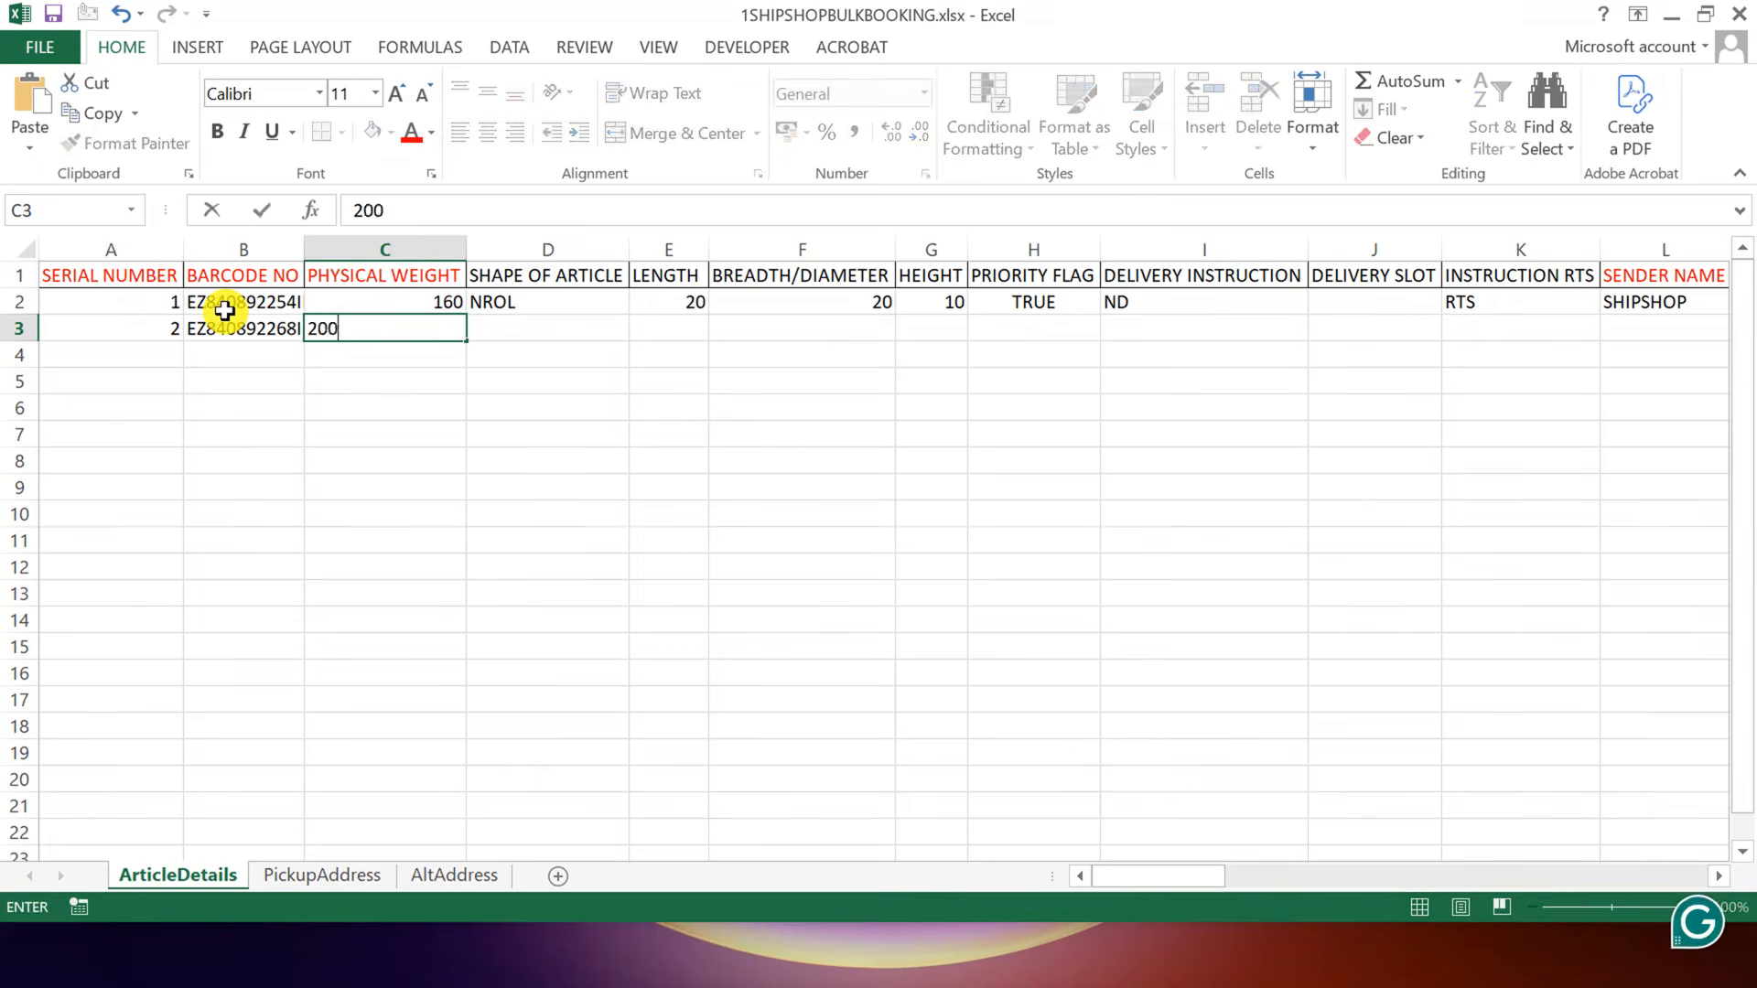
{"action": "key", "text": "ctrl+Return"}
- Copy the shape of article, length, breadth/diameter and height from row 2 down into row 3
{"action": "key", "text": "End"}
{"action": "key", "text": "Right"}
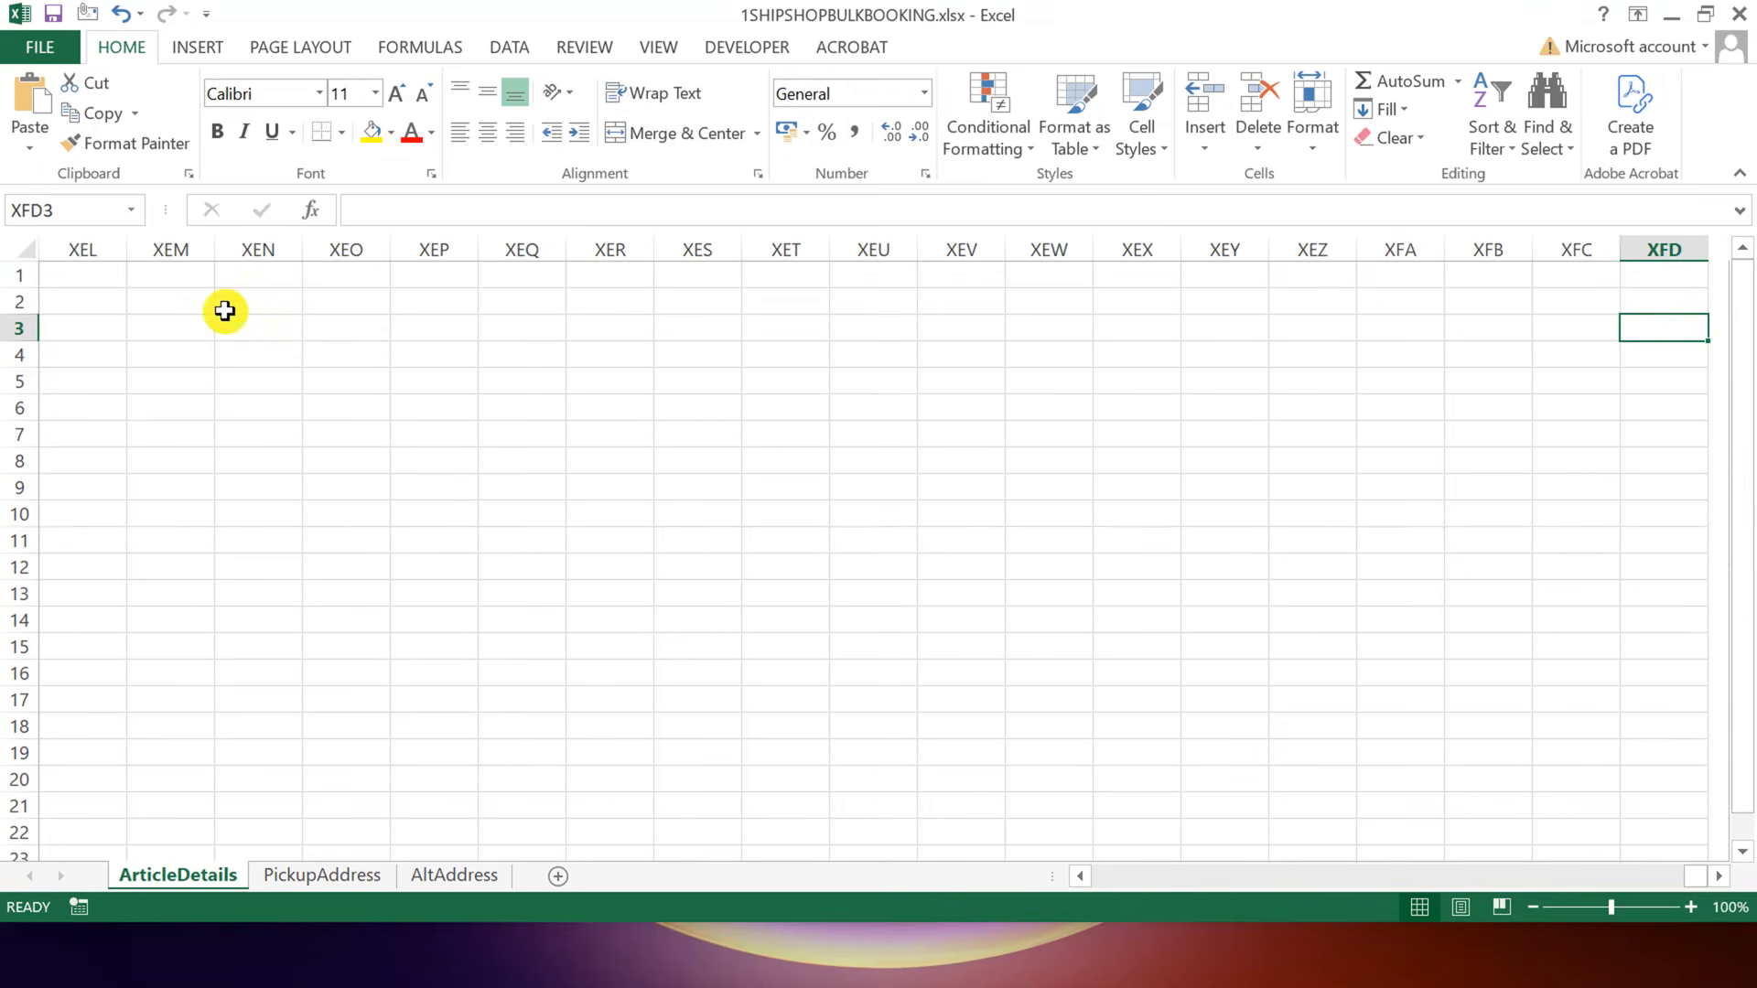
{"action": "key", "text": "ctrl+Left"}
{"action": "key", "text": "Right"}
{"action": "key", "text": "ctrl+d"}
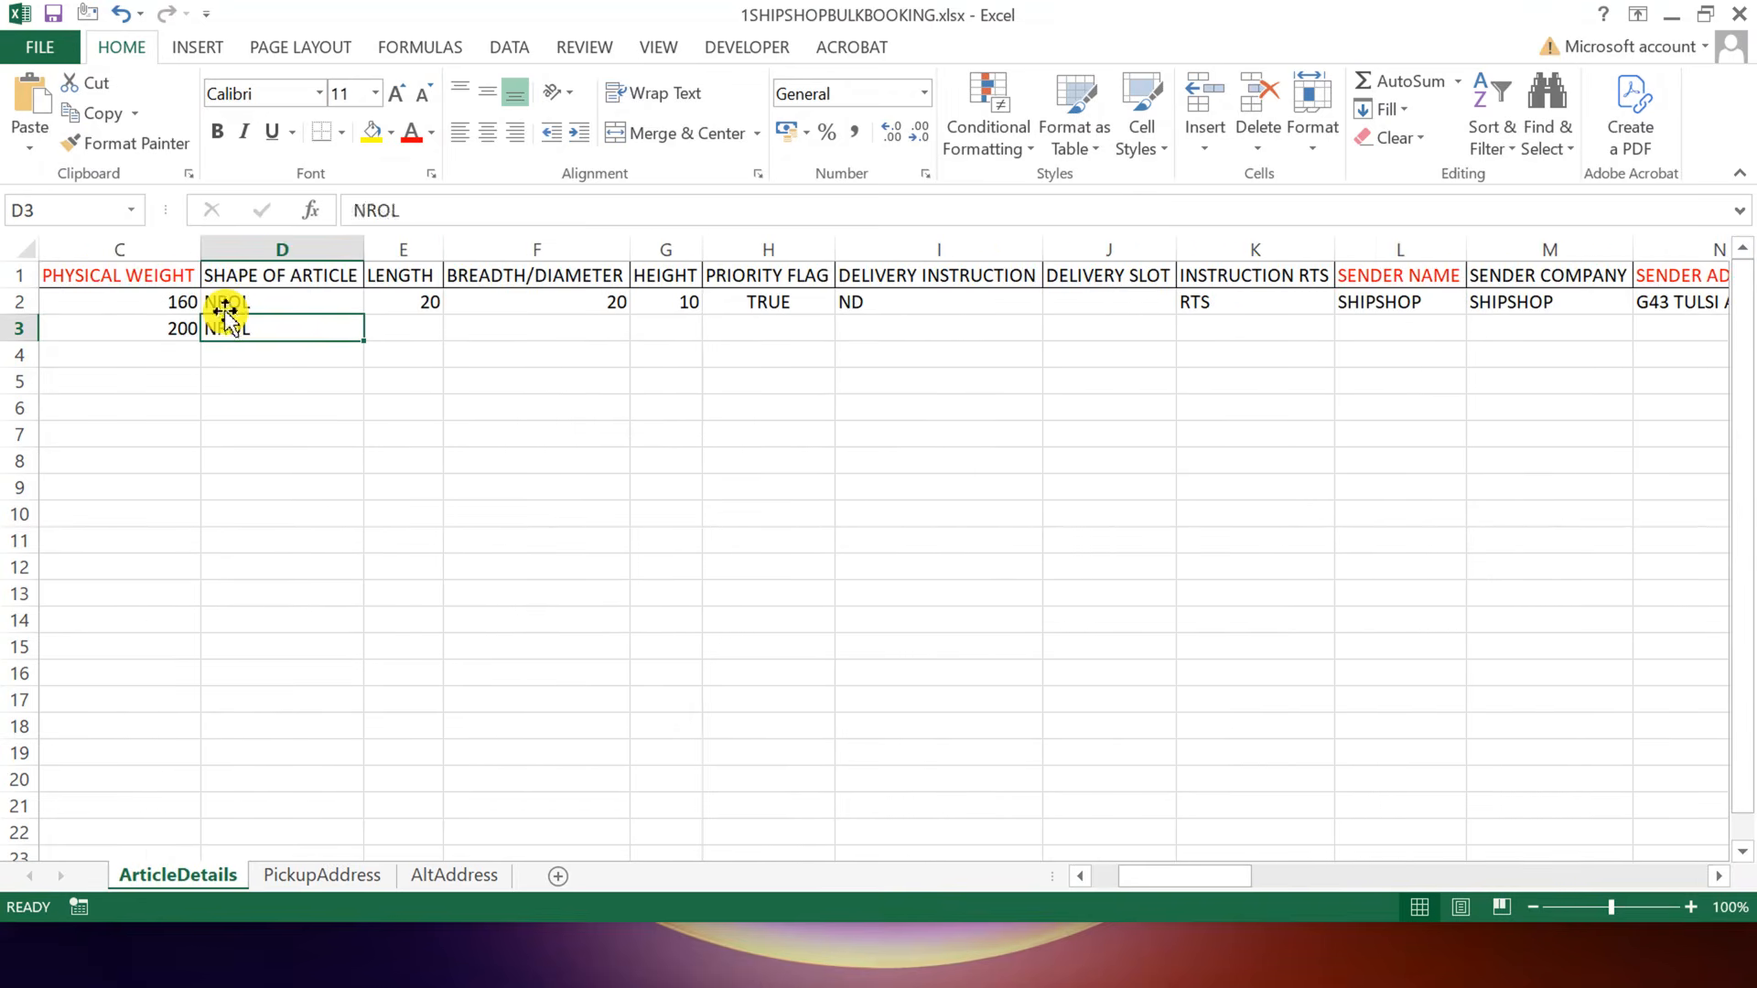
{"action": "key", "text": "Right"}
{"action": "key", "text": "ctrl+d"}
{"action": "key", "text": "Right"}
{"action": "key", "text": "ctrl+d"}
{"action": "key", "text": "Right"}
{"action": "key", "text": "ctrl+d"}
- Fill row 3's priority flag, delivery instruction and RTS instruction with the values from row 2, leaving the delivery slot blank
{"action": "key", "text": "Right"}
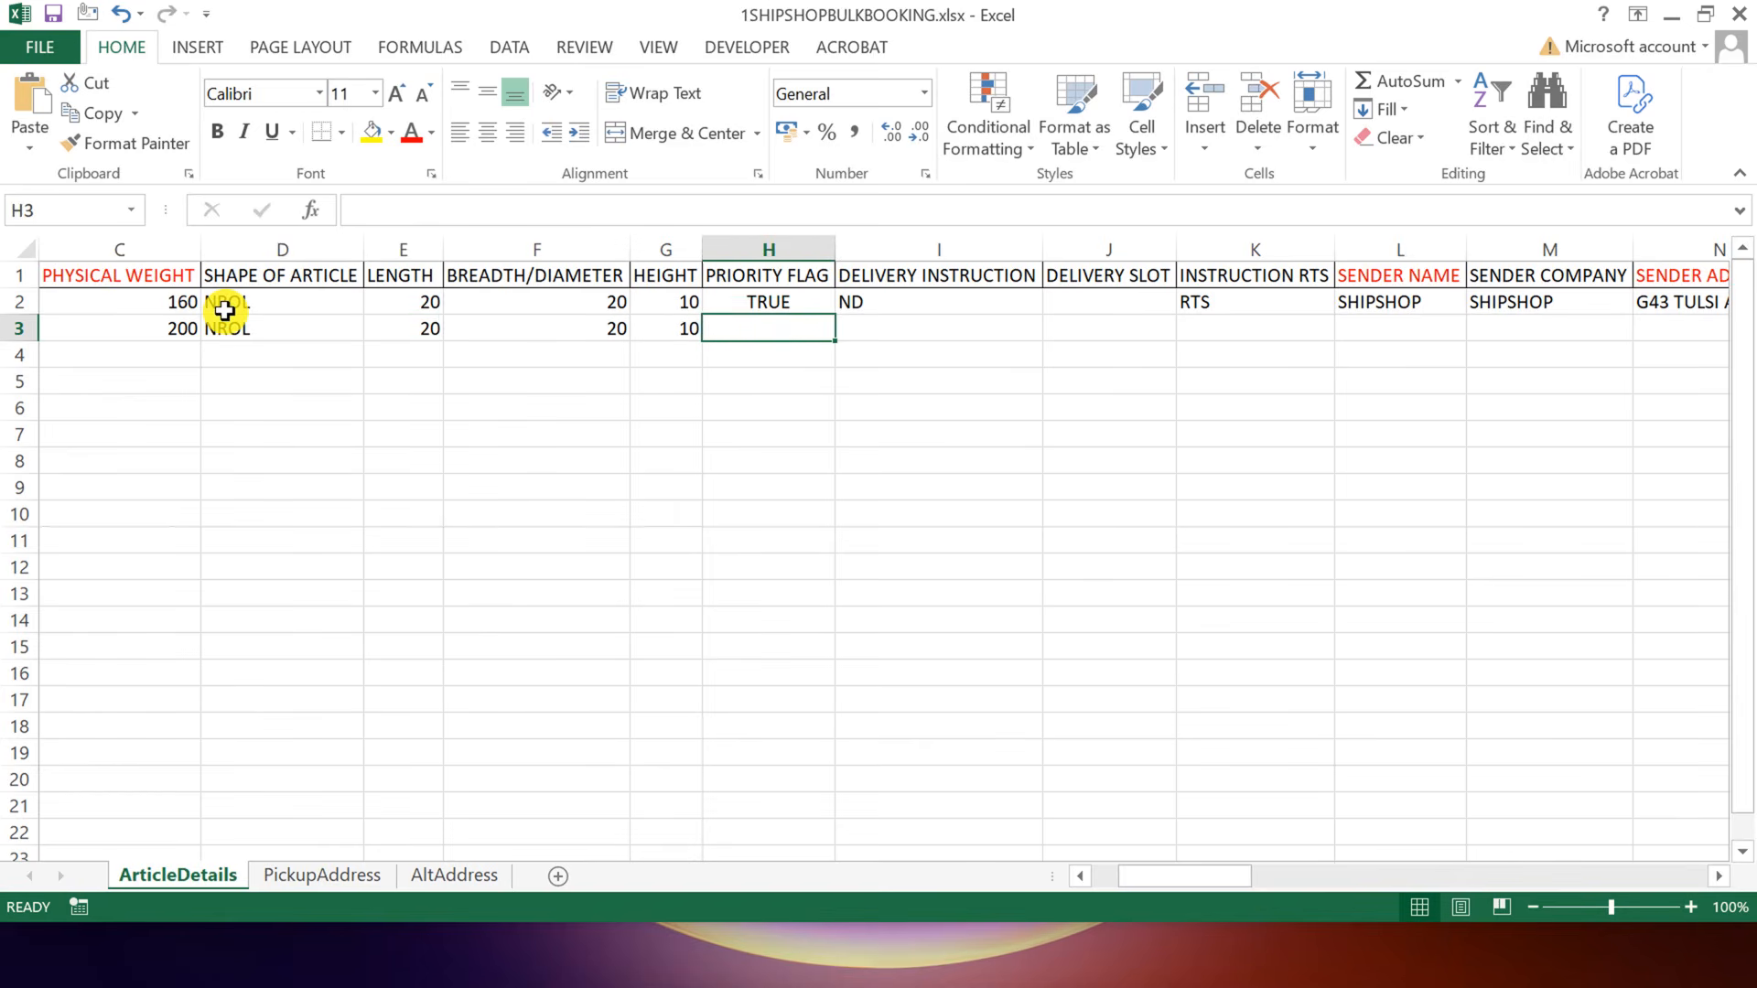
{"action": "key", "text": "ctrl+d"}
{"action": "key", "text": "Right"}
{"action": "key", "text": "ctrl+d"}
{"action": "key", "text": "Right"}
- Copy the sender name and sender company from row 2 down into row 3
{"action": "key", "text": "Right"}
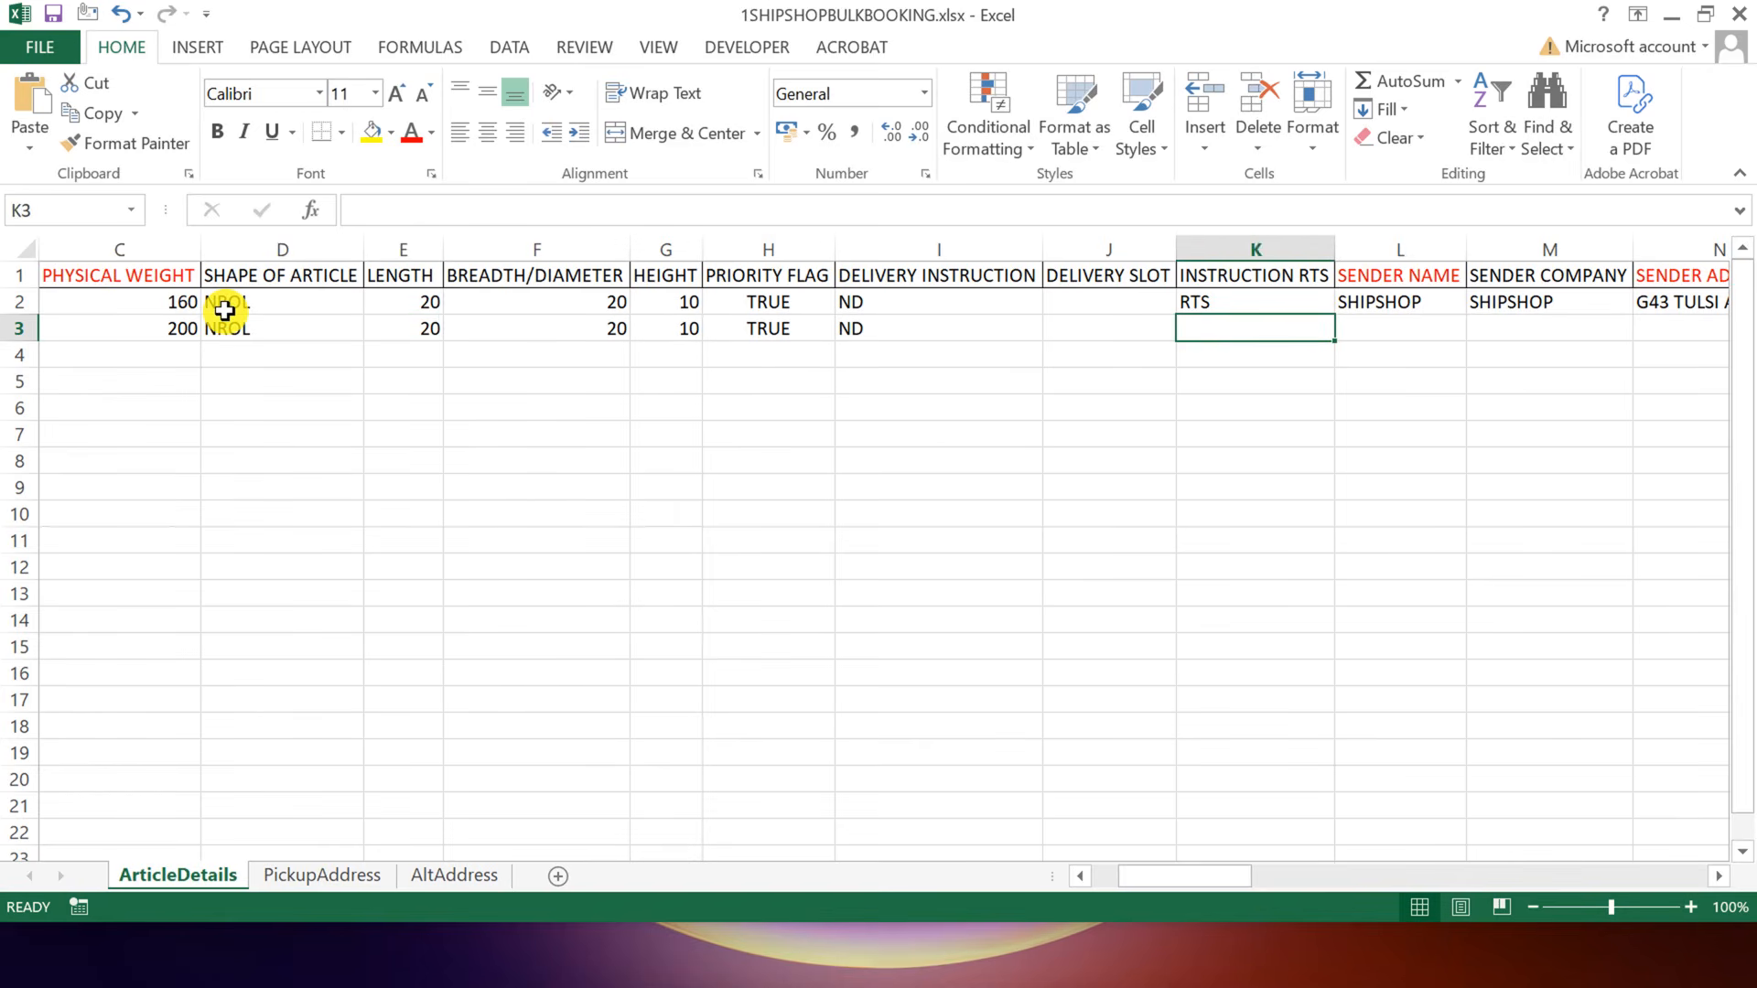
{"action": "key", "text": "ctrl+d"}
{"action": "key", "text": "Right"}
{"action": "key", "text": "ctrl+d"}
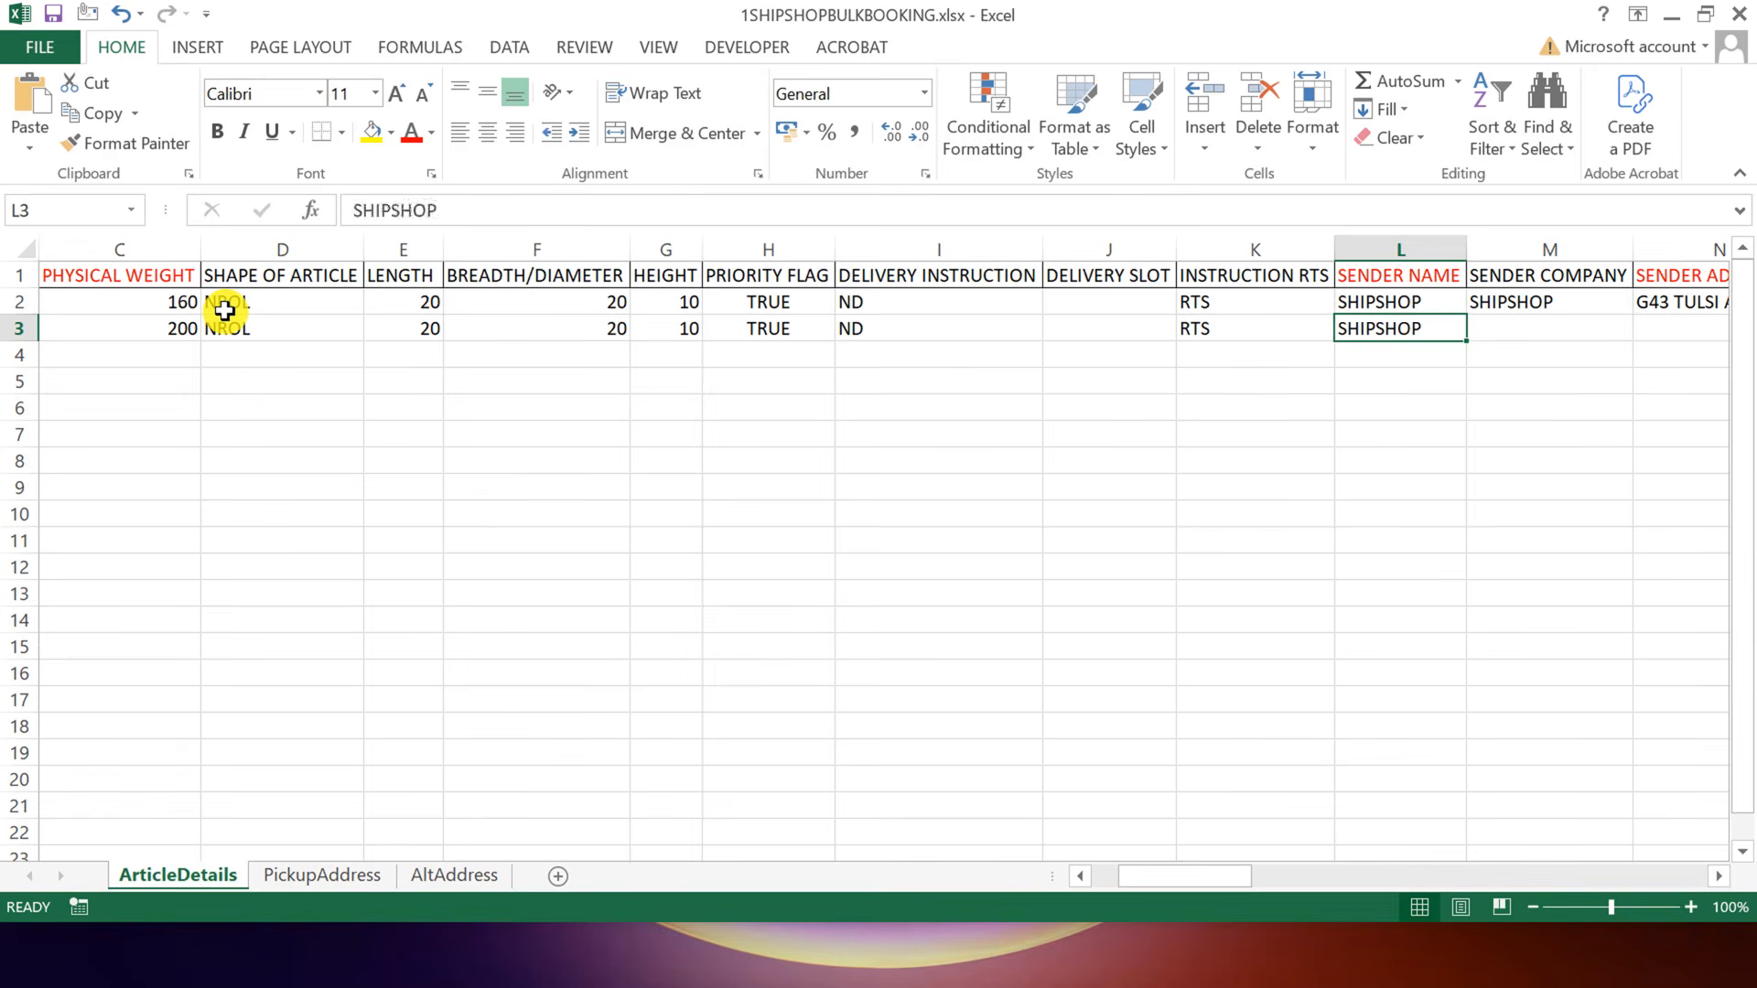
{"action": "key", "text": "Right"}
{"action": "key", "text": "ctrl+d"}
- Copy both sender address lines, the sender city, state and pincode from row 2 down into row 3
{"action": "key", "text": "Right"}
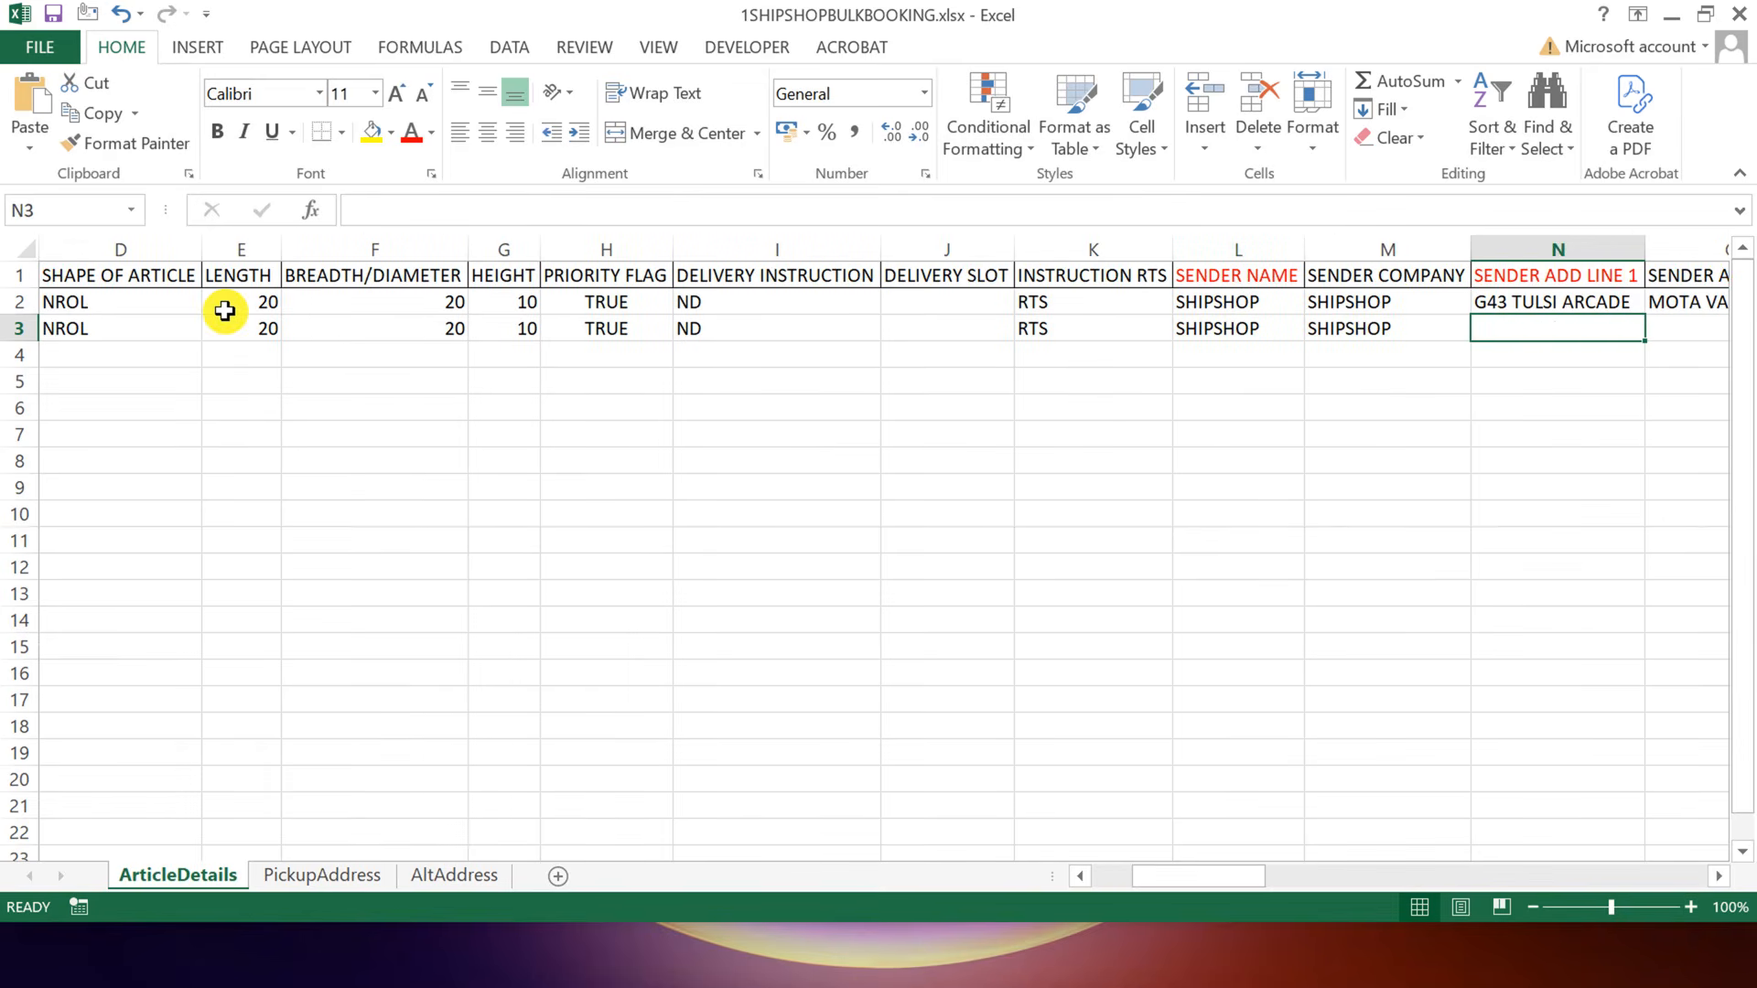
{"action": "key", "text": "ctrl+d"}
{"action": "key", "text": "ctrl+Right"}
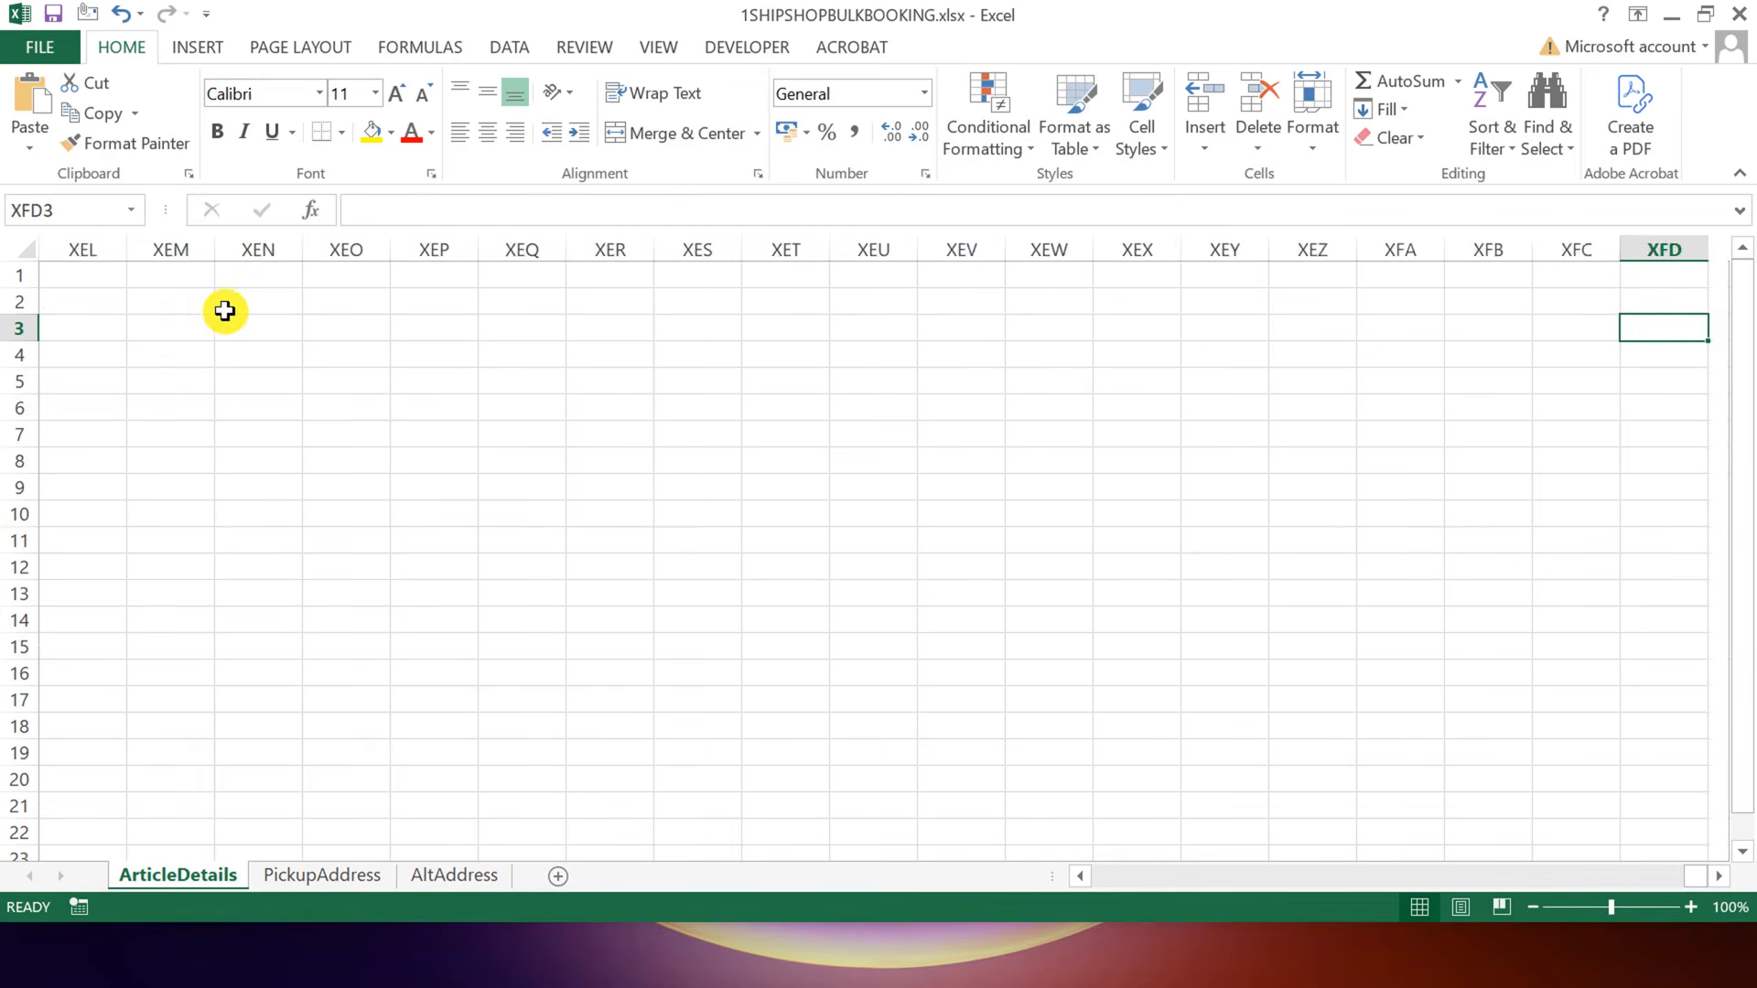
{"action": "key", "text": "ctrl+Left"}
{"action": "key", "text": "Right"}
{"action": "key", "text": "ctrl+d"}
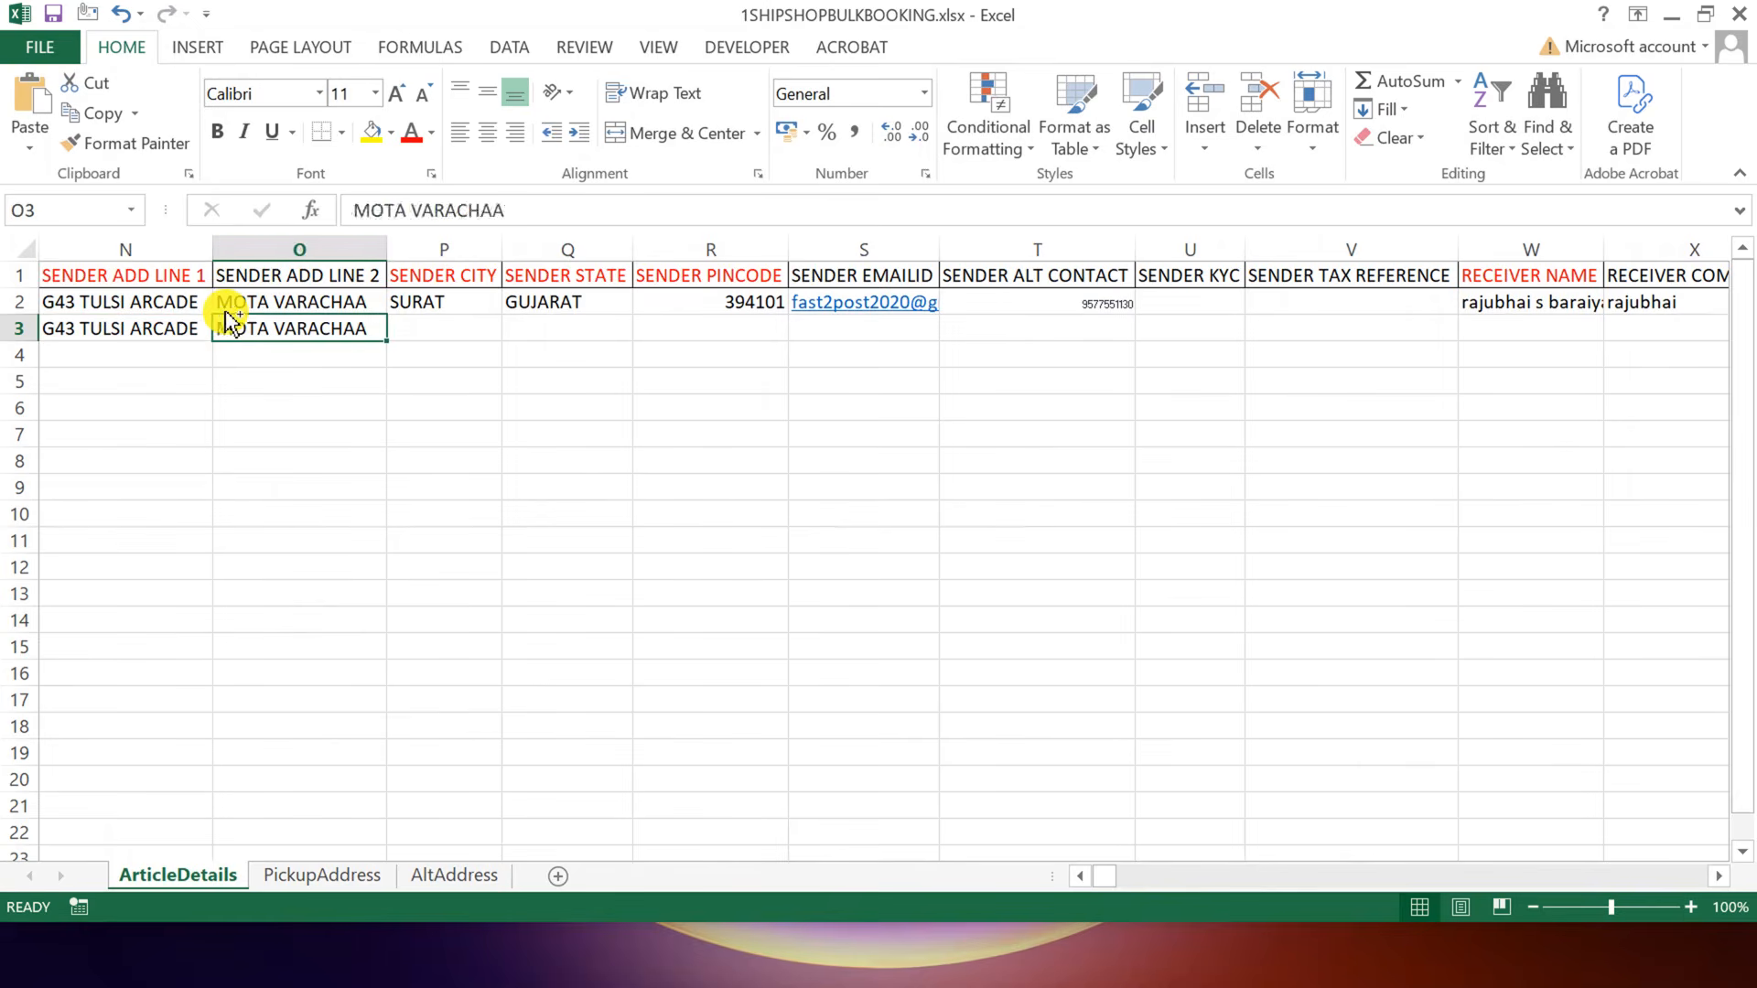
{"action": "key", "text": "Right"}
{"action": "key", "text": "ctrl+d"}
{"action": "key", "text": "Right"}
{"action": "key", "text": "ctrl+d"}
{"action": "key", "text": "Right"}
{"action": "key", "text": "ctrl+d"}
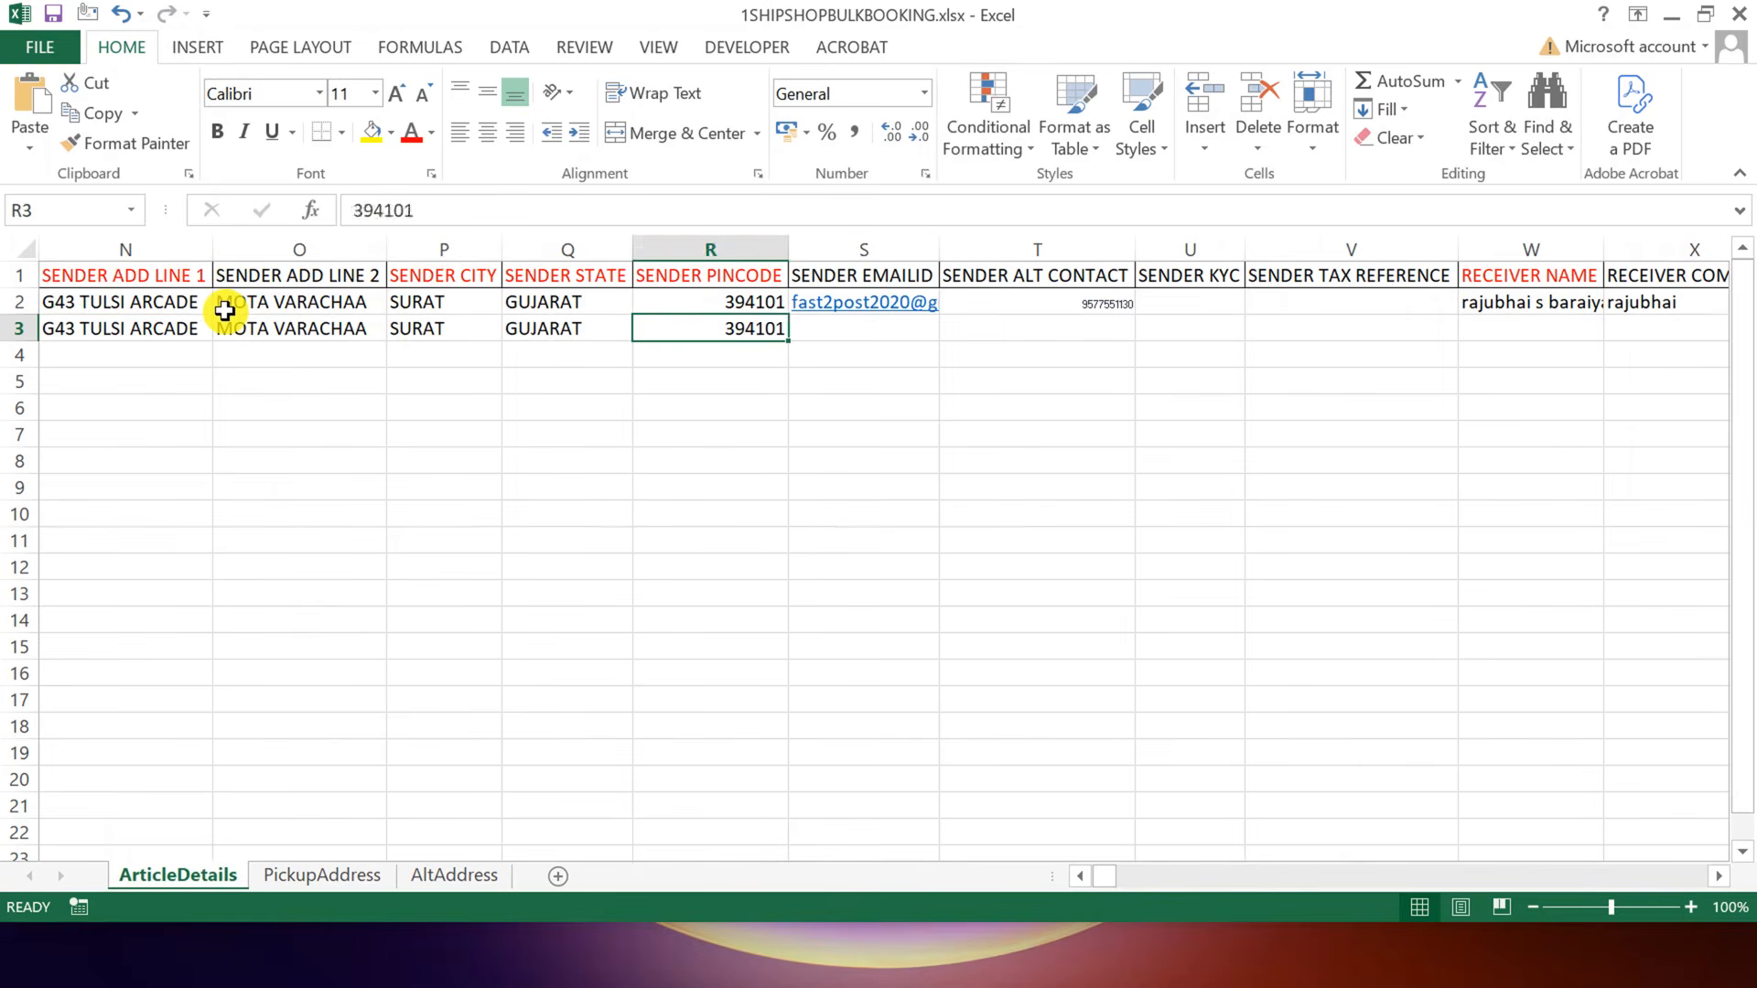
- Copy the sender's e-mail and alternate contact from row 2 into row 3, then select the row's receiver name cell
{"action": "key", "text": "Right"}
{"action": "key", "text": "ctrl+d"}
{"action": "key", "text": "Right"}
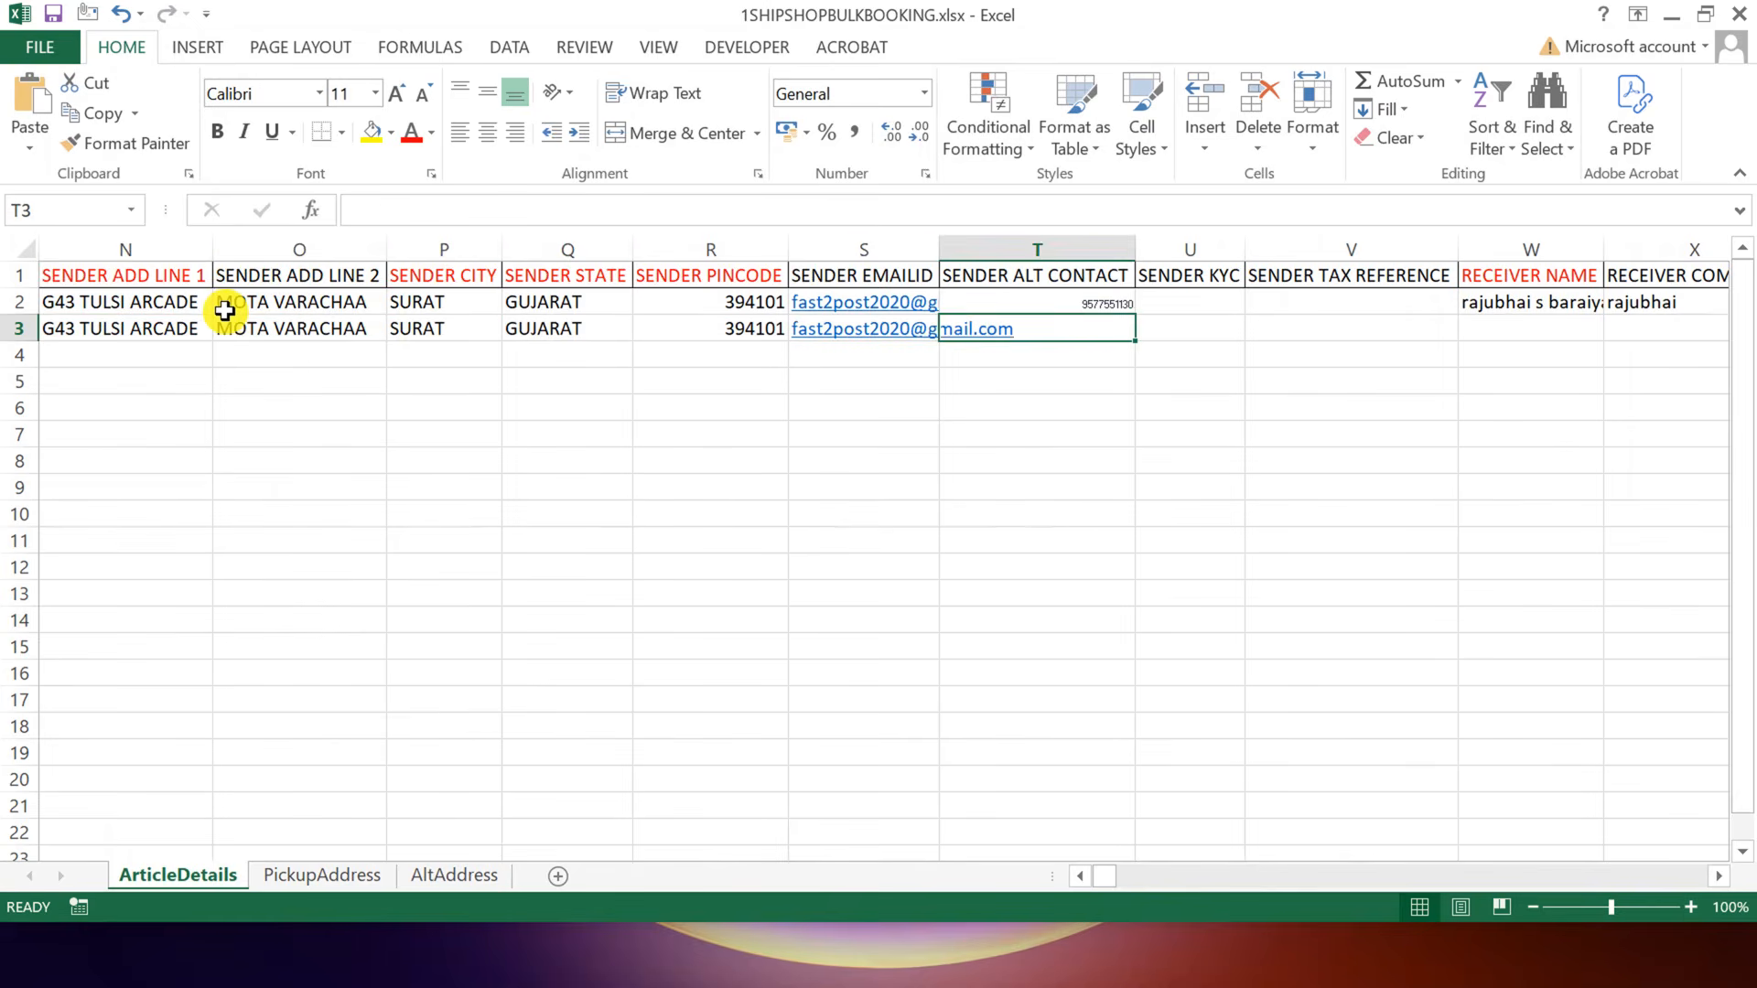
{"action": "key", "text": "ctrl+d"}
{"action": "key", "text": "Right"}
{"action": "key", "text": "Right"}
{"action": "key", "text": "Right"}
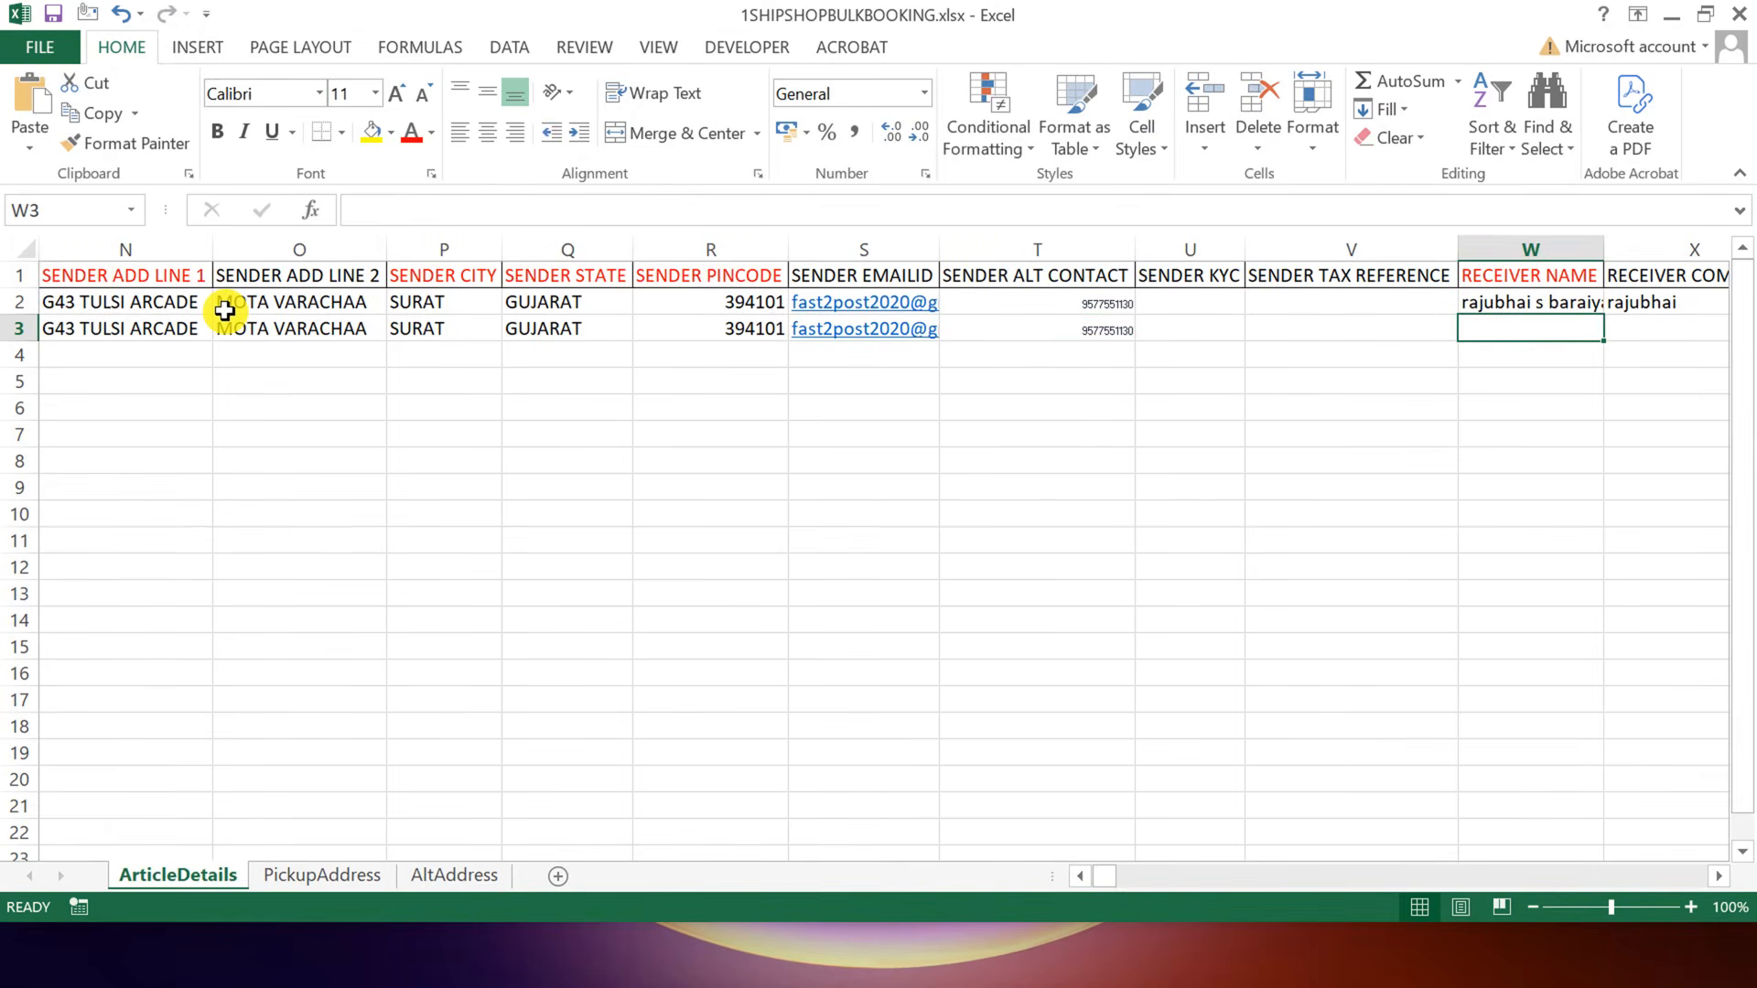
- Enter the receiver's name in row 3 and retype row 2's receiver name in capitals
{"action": "type", "text": "BHARTBHAI"}
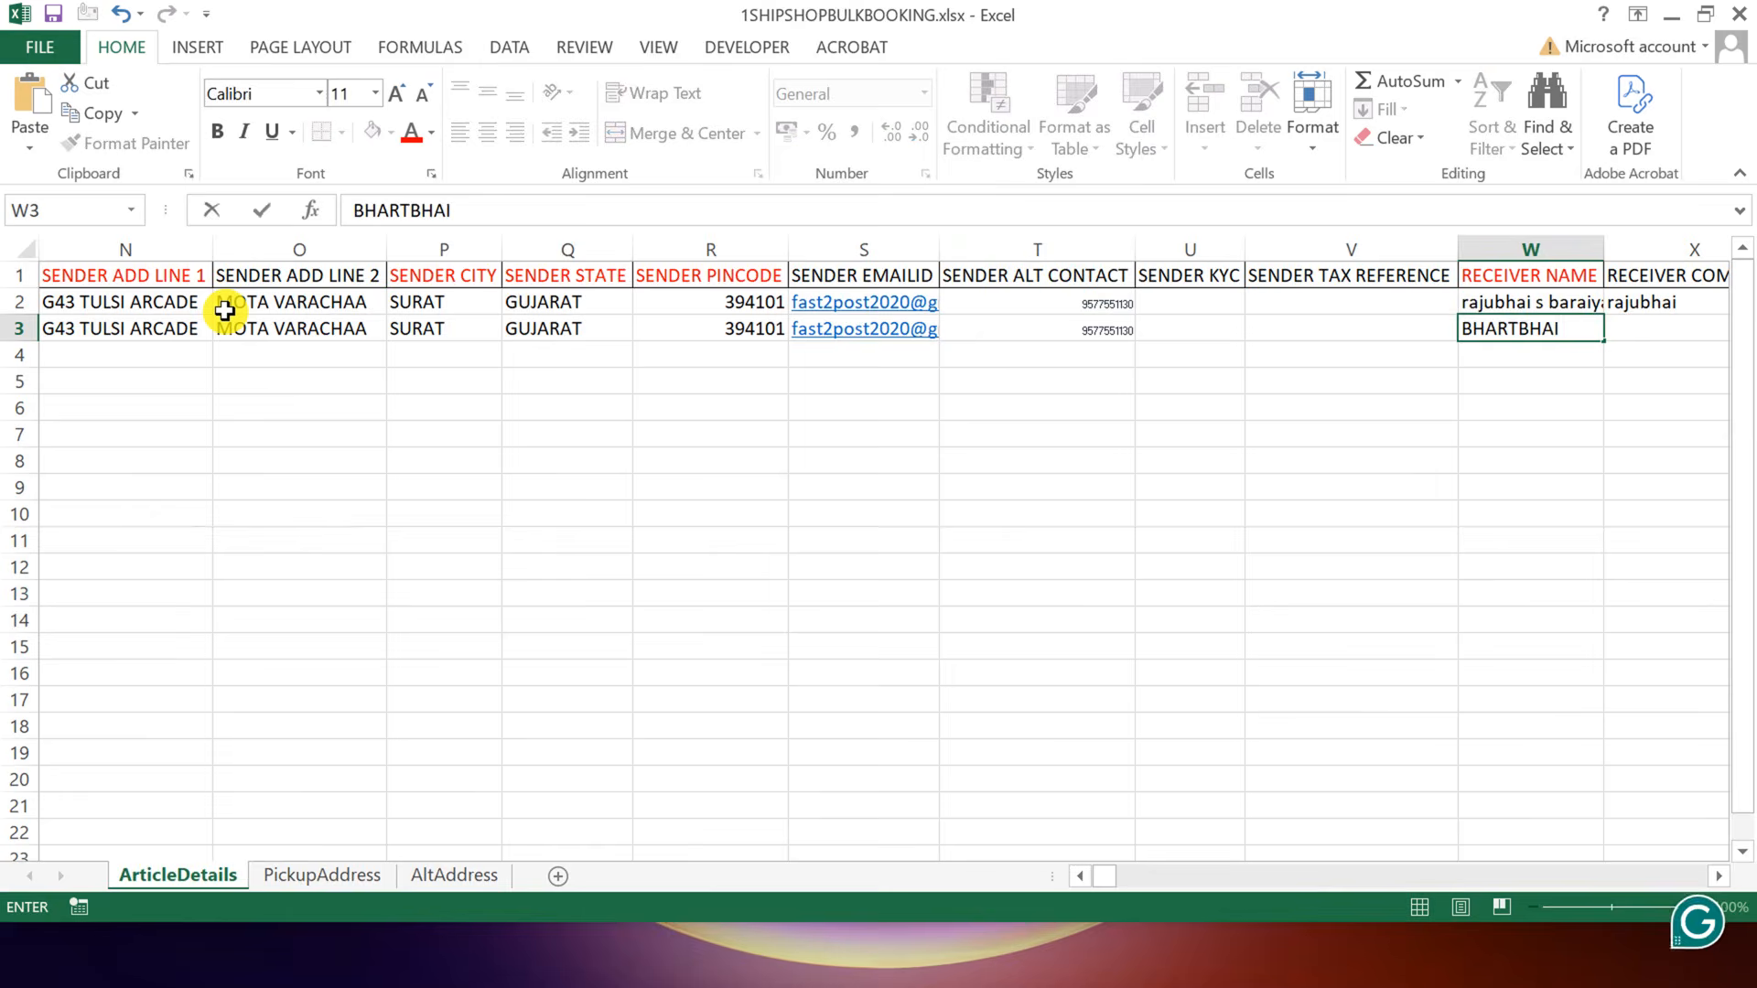
{"action": "key", "text": "Up"}
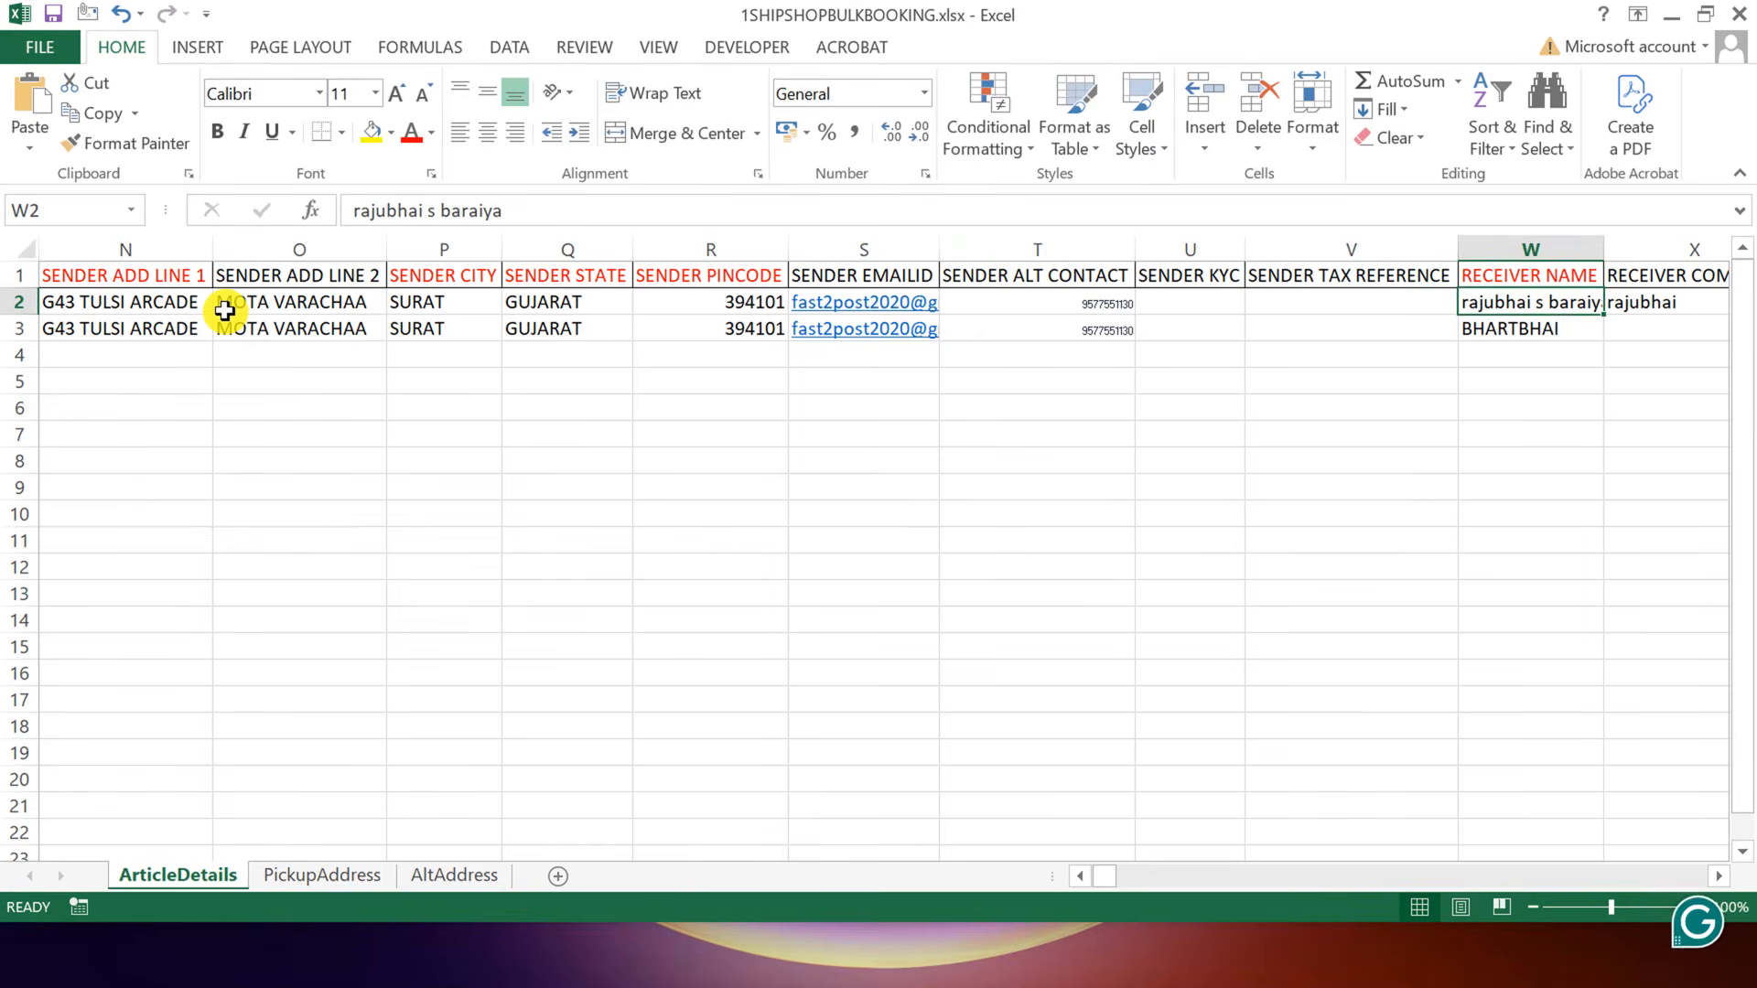
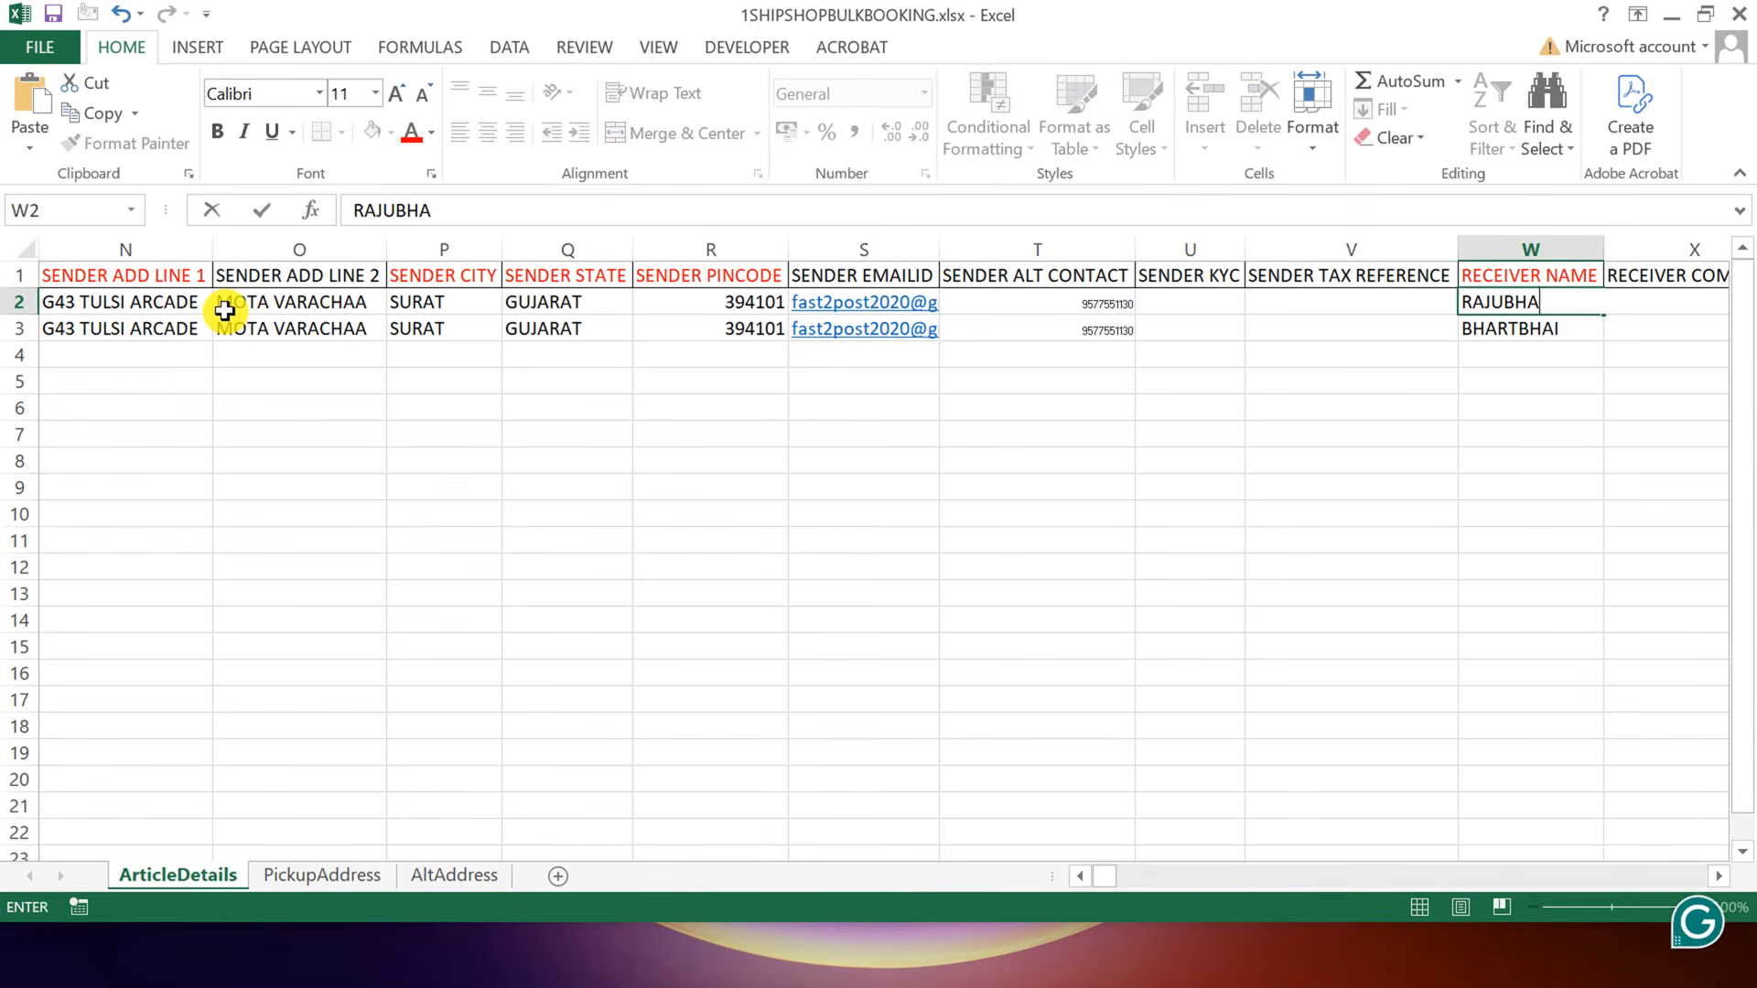
{"action": "key", "text": "Tab"}
- Retype row 2's receiver company in capitals and fill row 3's receiver company with that receiver's name
{"action": "key", "text": "Down"}
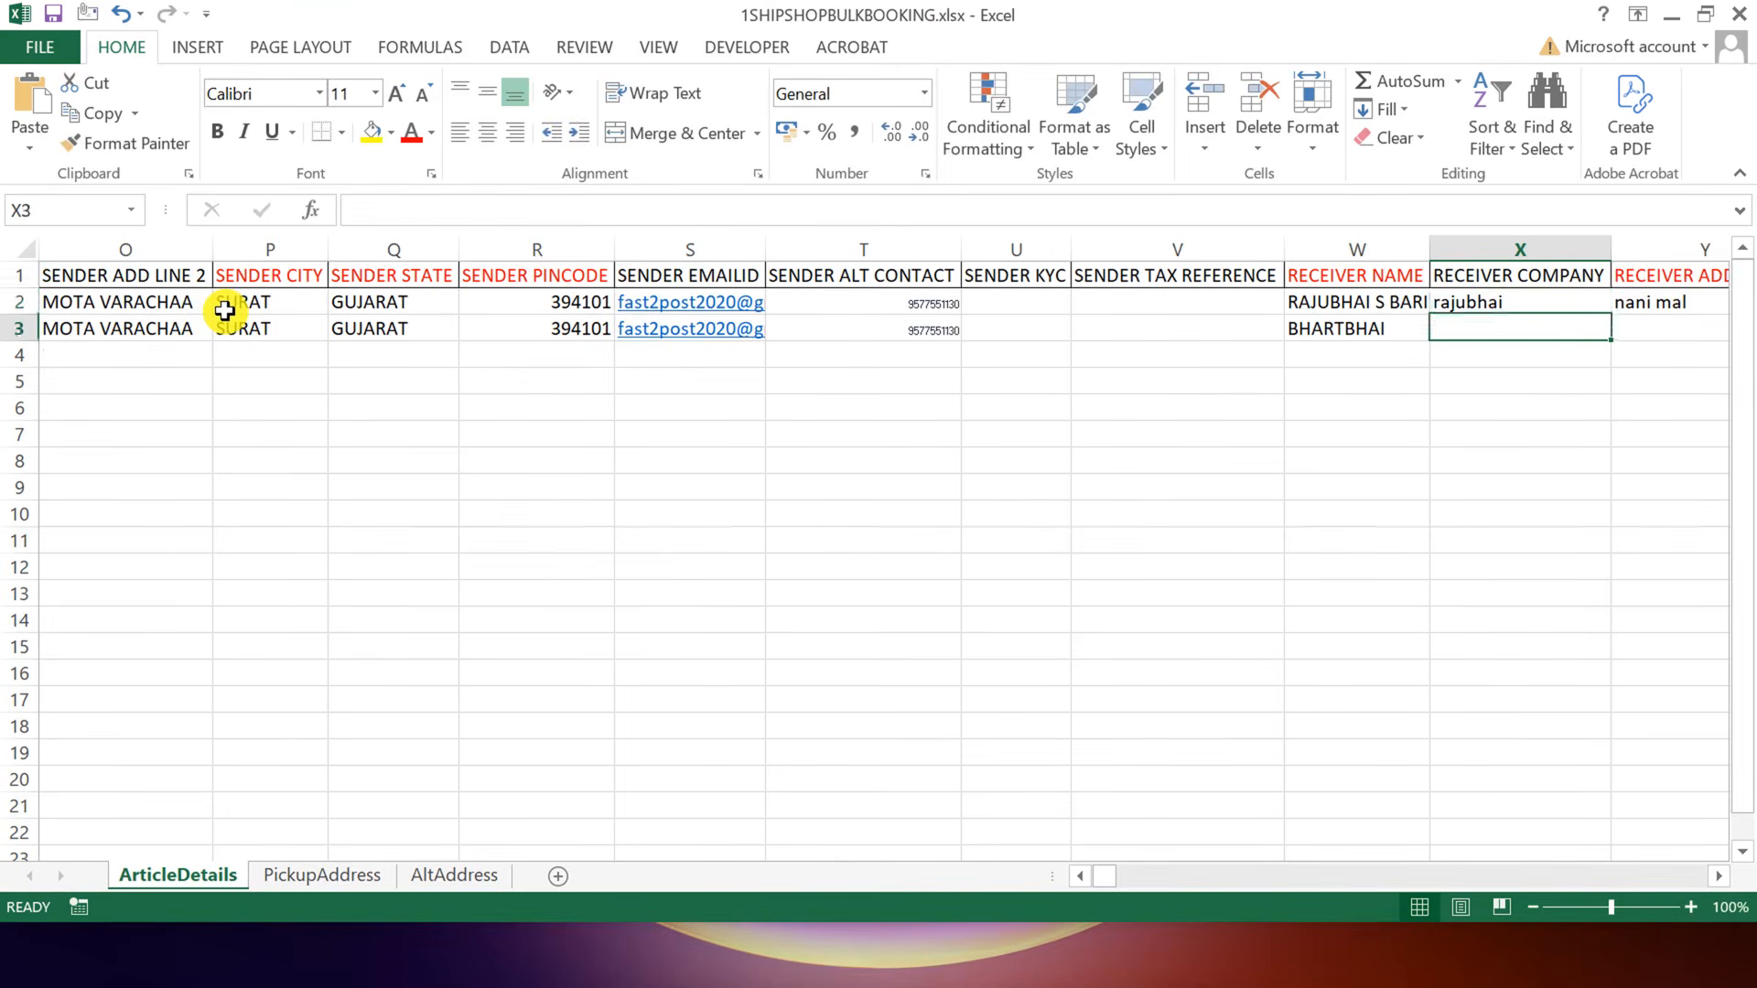
{"action": "key", "text": "Up"}
{"action": "type", "text": "RAJUBHAI"}
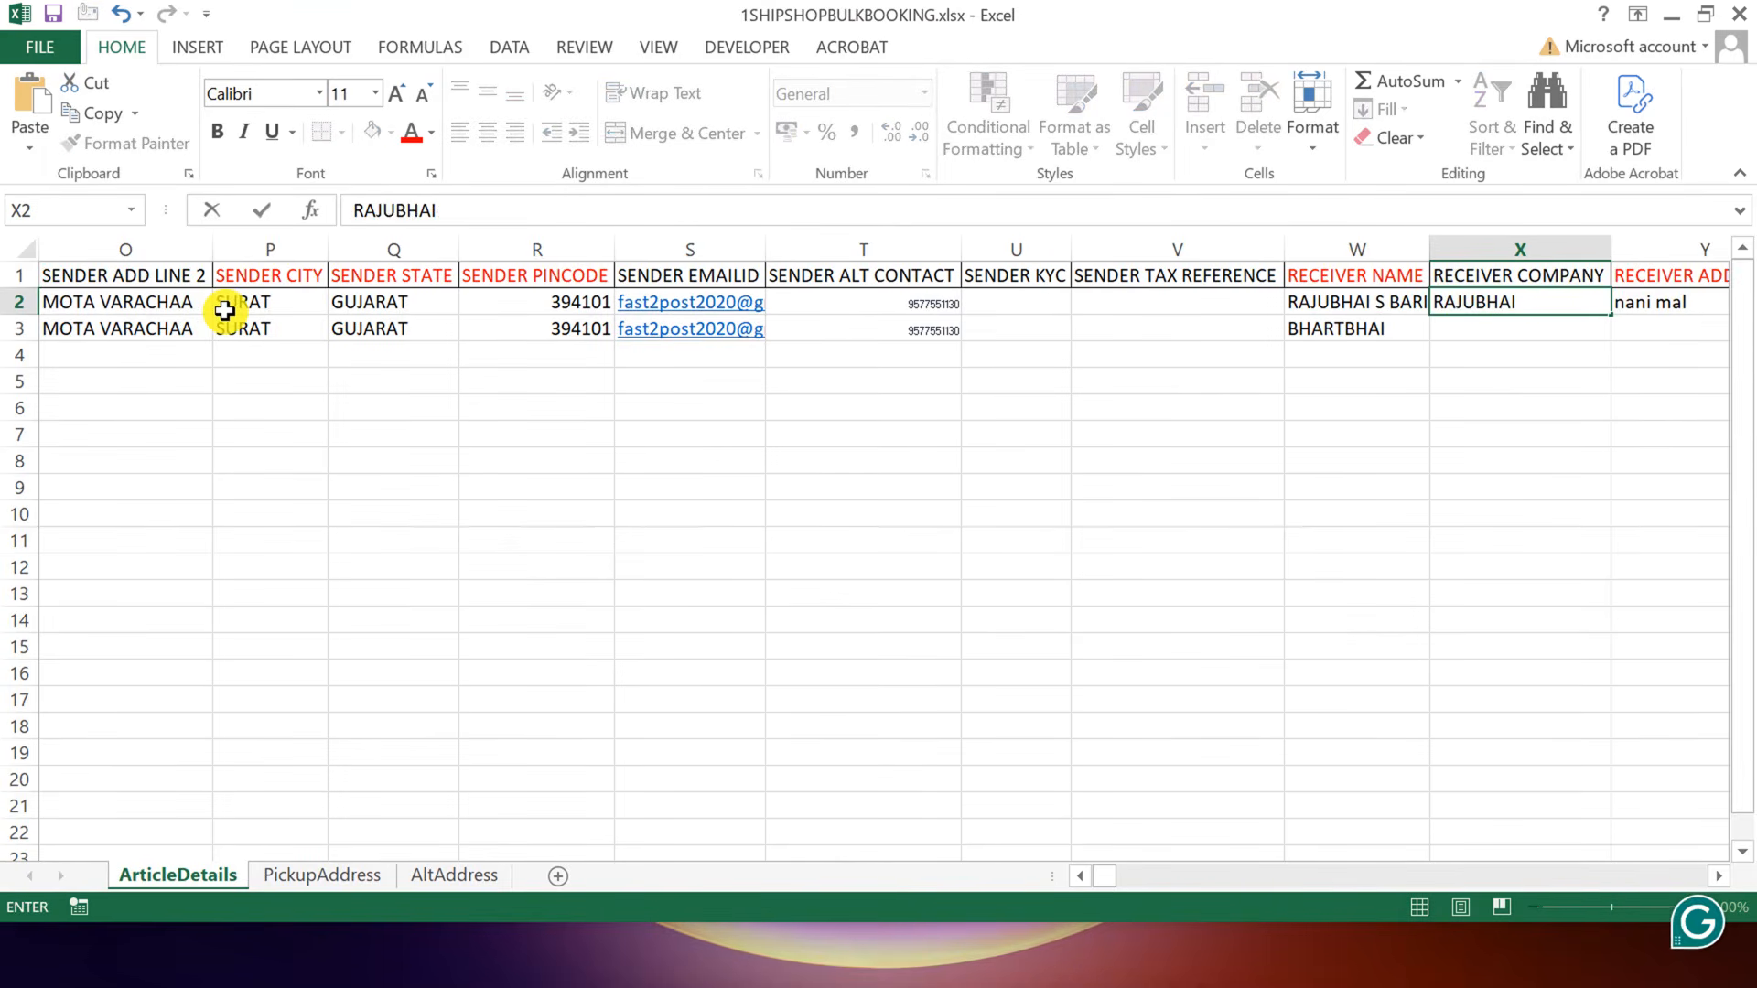
{"action": "key", "text": "Return"}
{"action": "type", "text": "BH"}
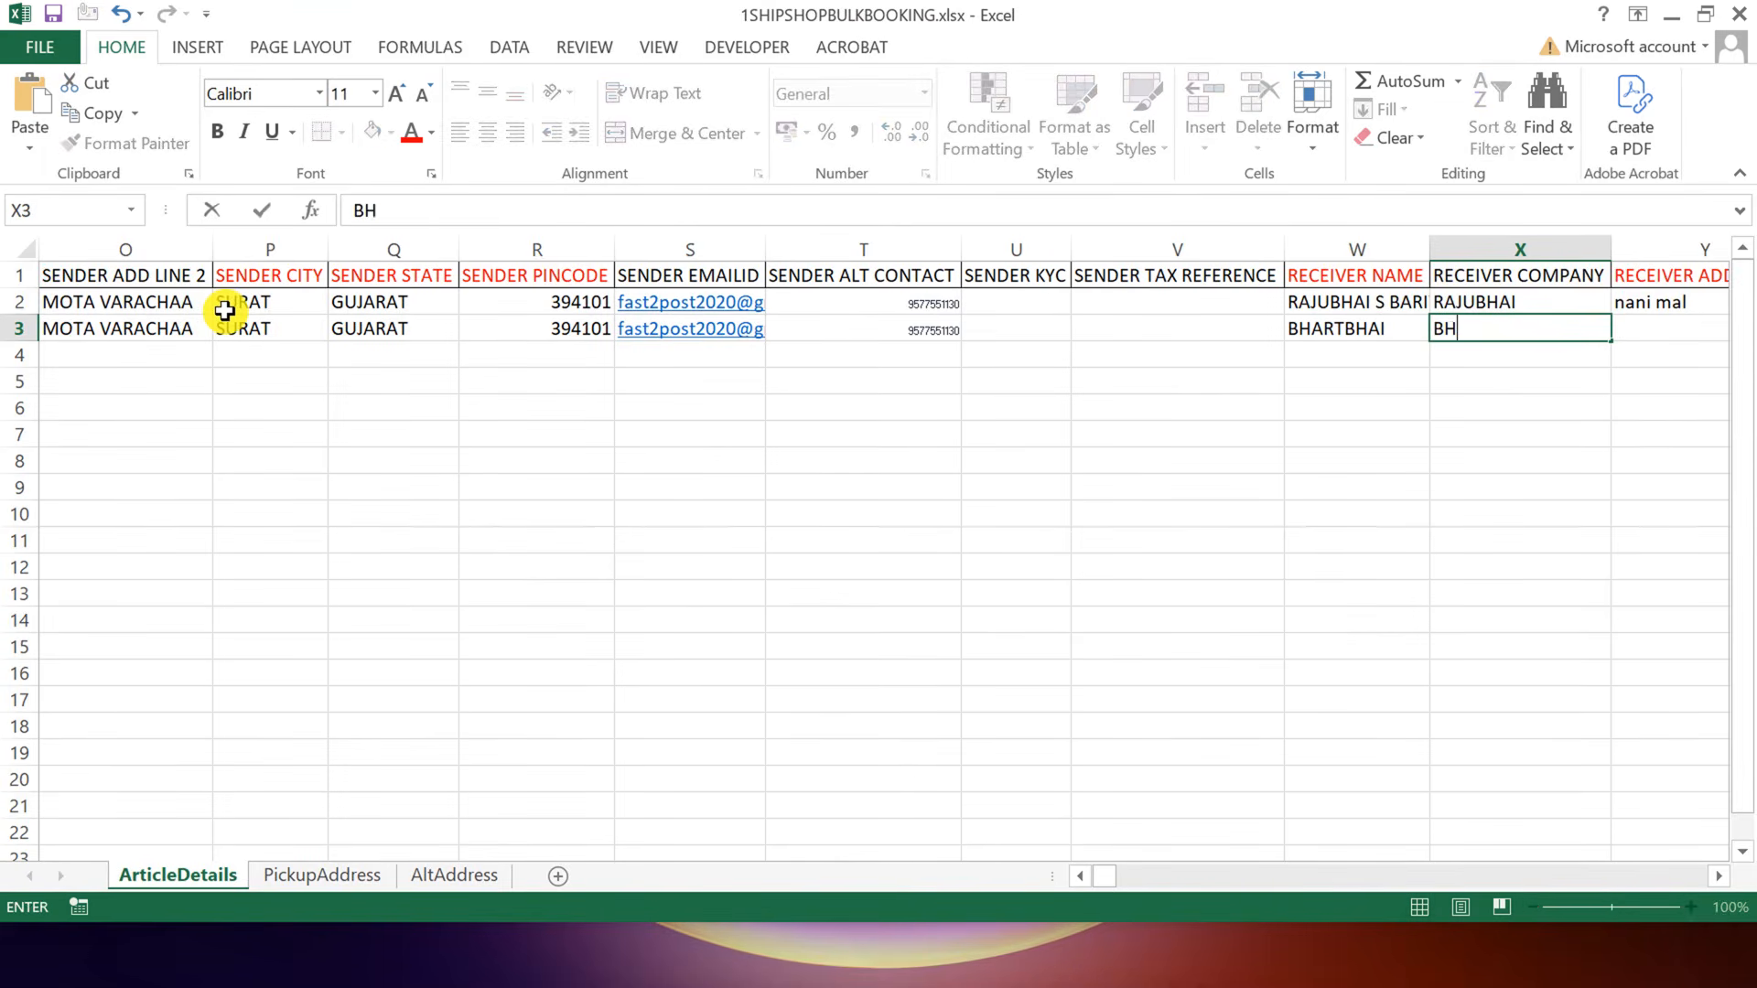
{"action": "type", "text": "ARATBHAI"}
{"action": "key", "text": "Tab"}
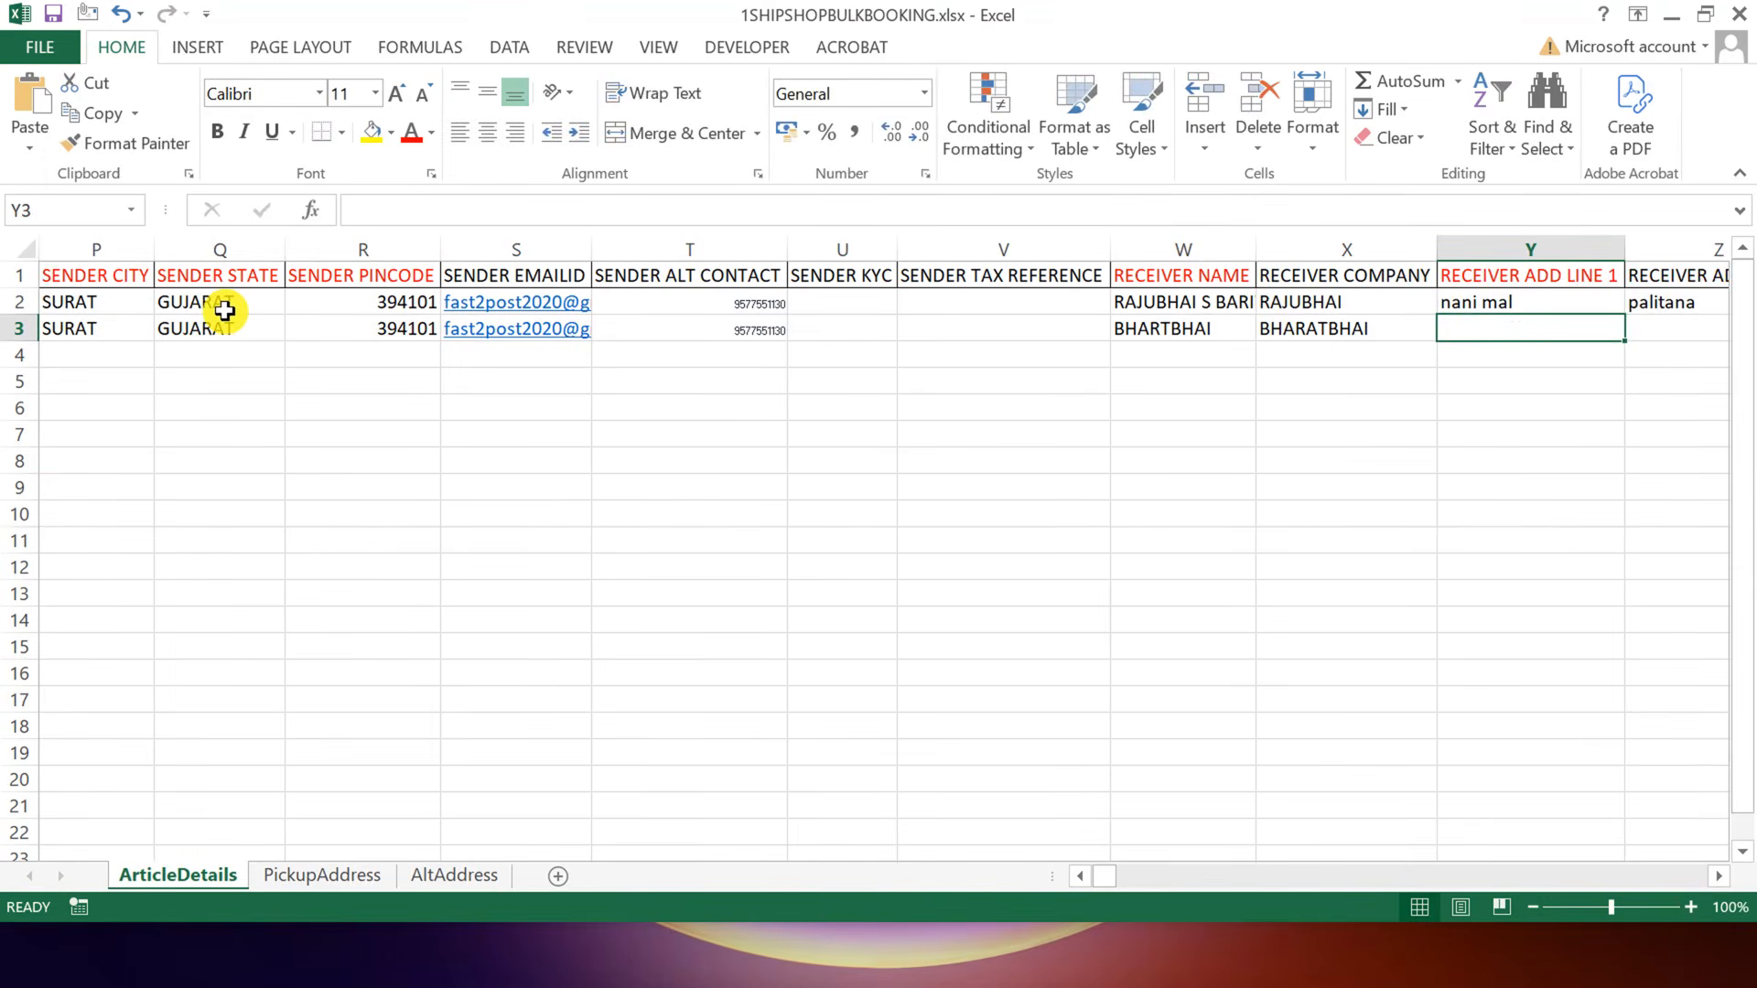
- Retype both receiver address lines of row 2 in capitals
{"action": "key", "text": "Up"}
{"action": "type", "text": "NANIM"}
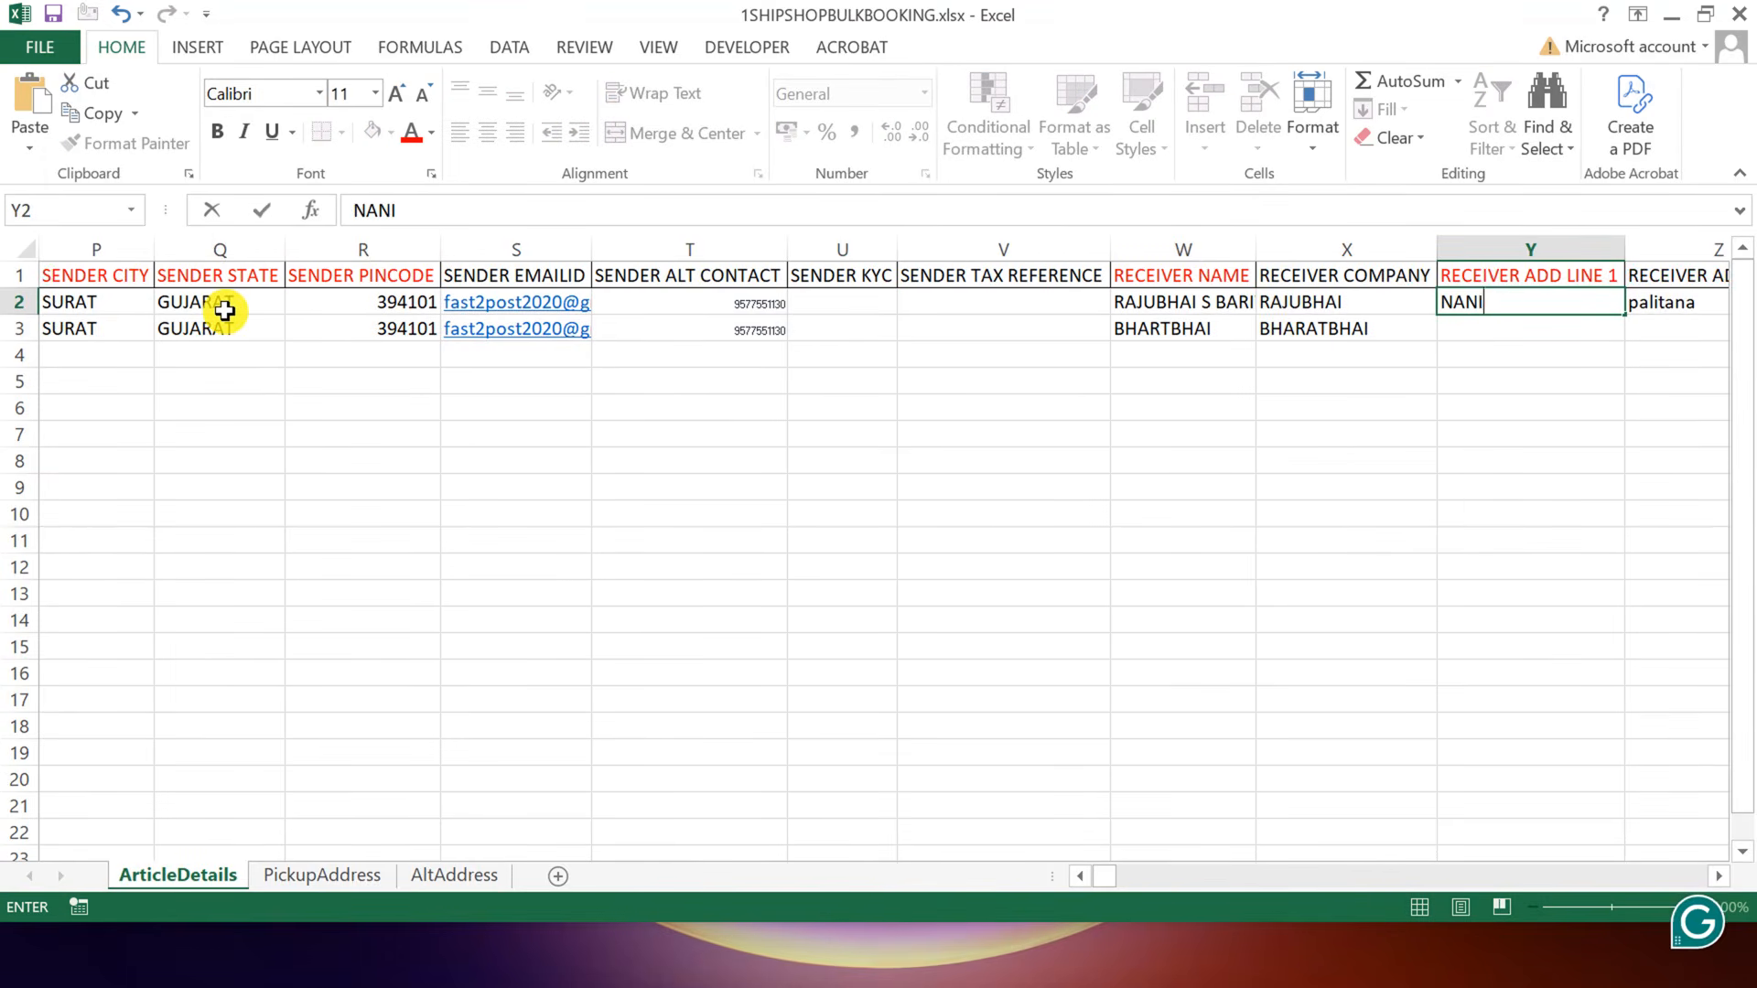
{"action": "key", "text": "Tab"}
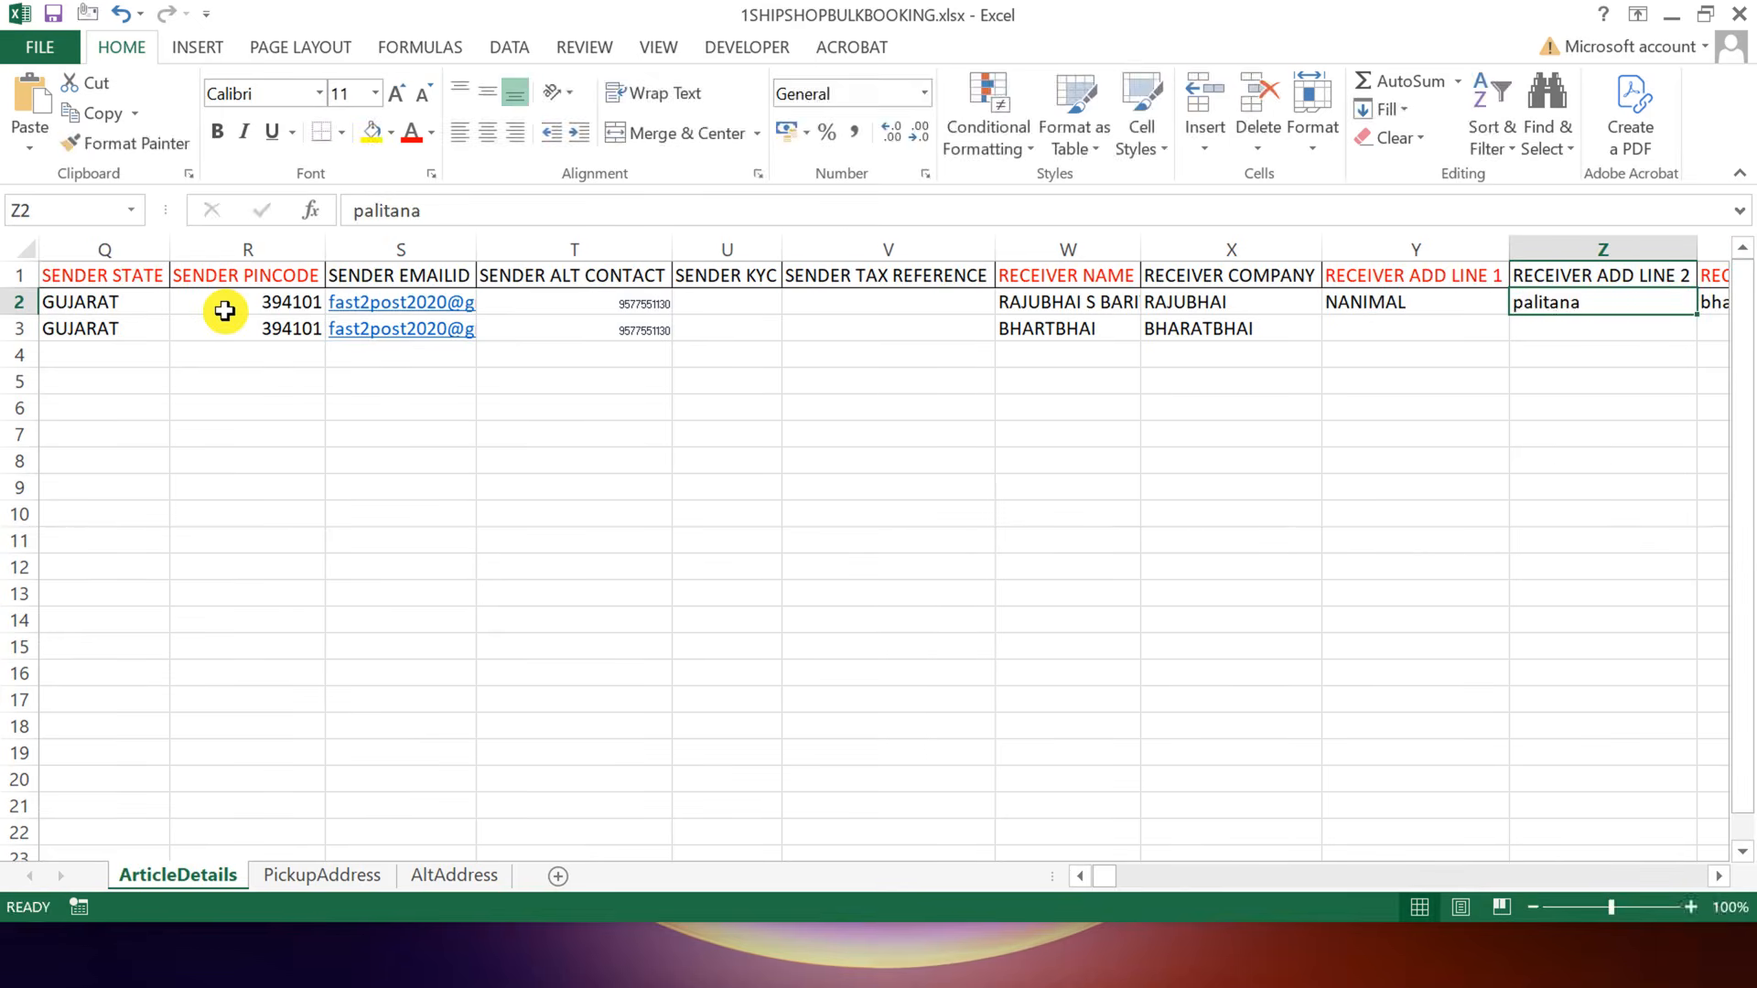
{"action": "type", "text": "PALITANA"}
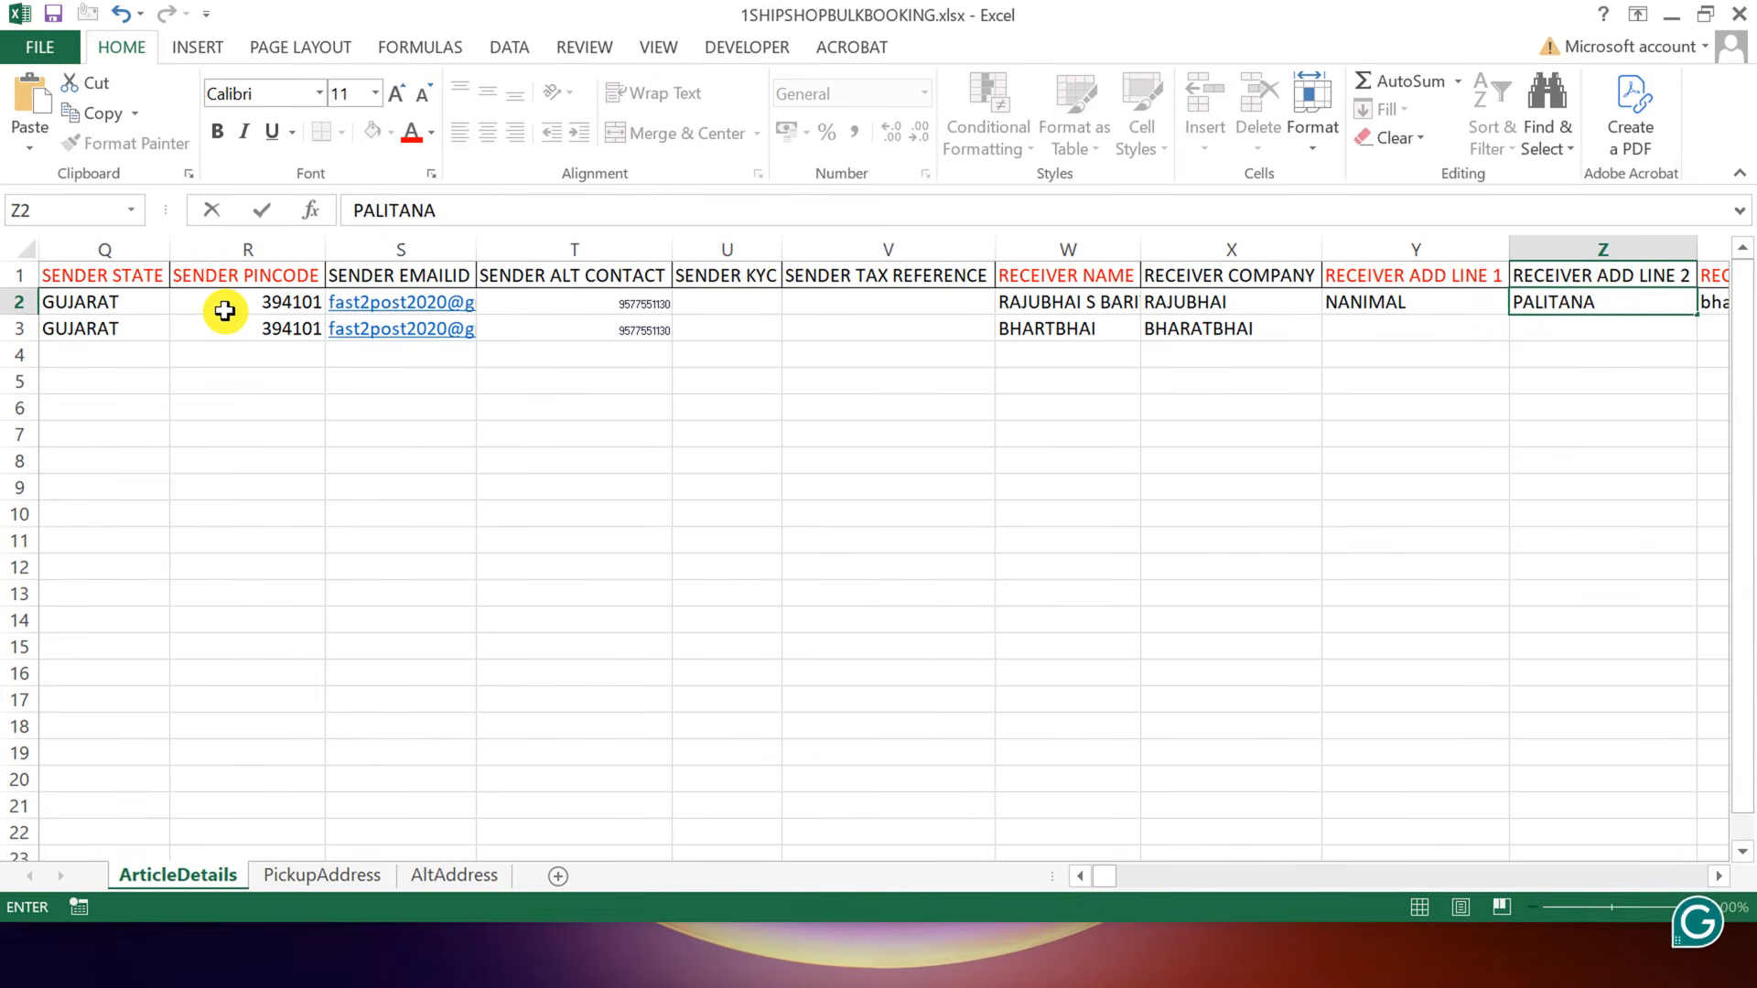
{"action": "key", "text": "Return"}
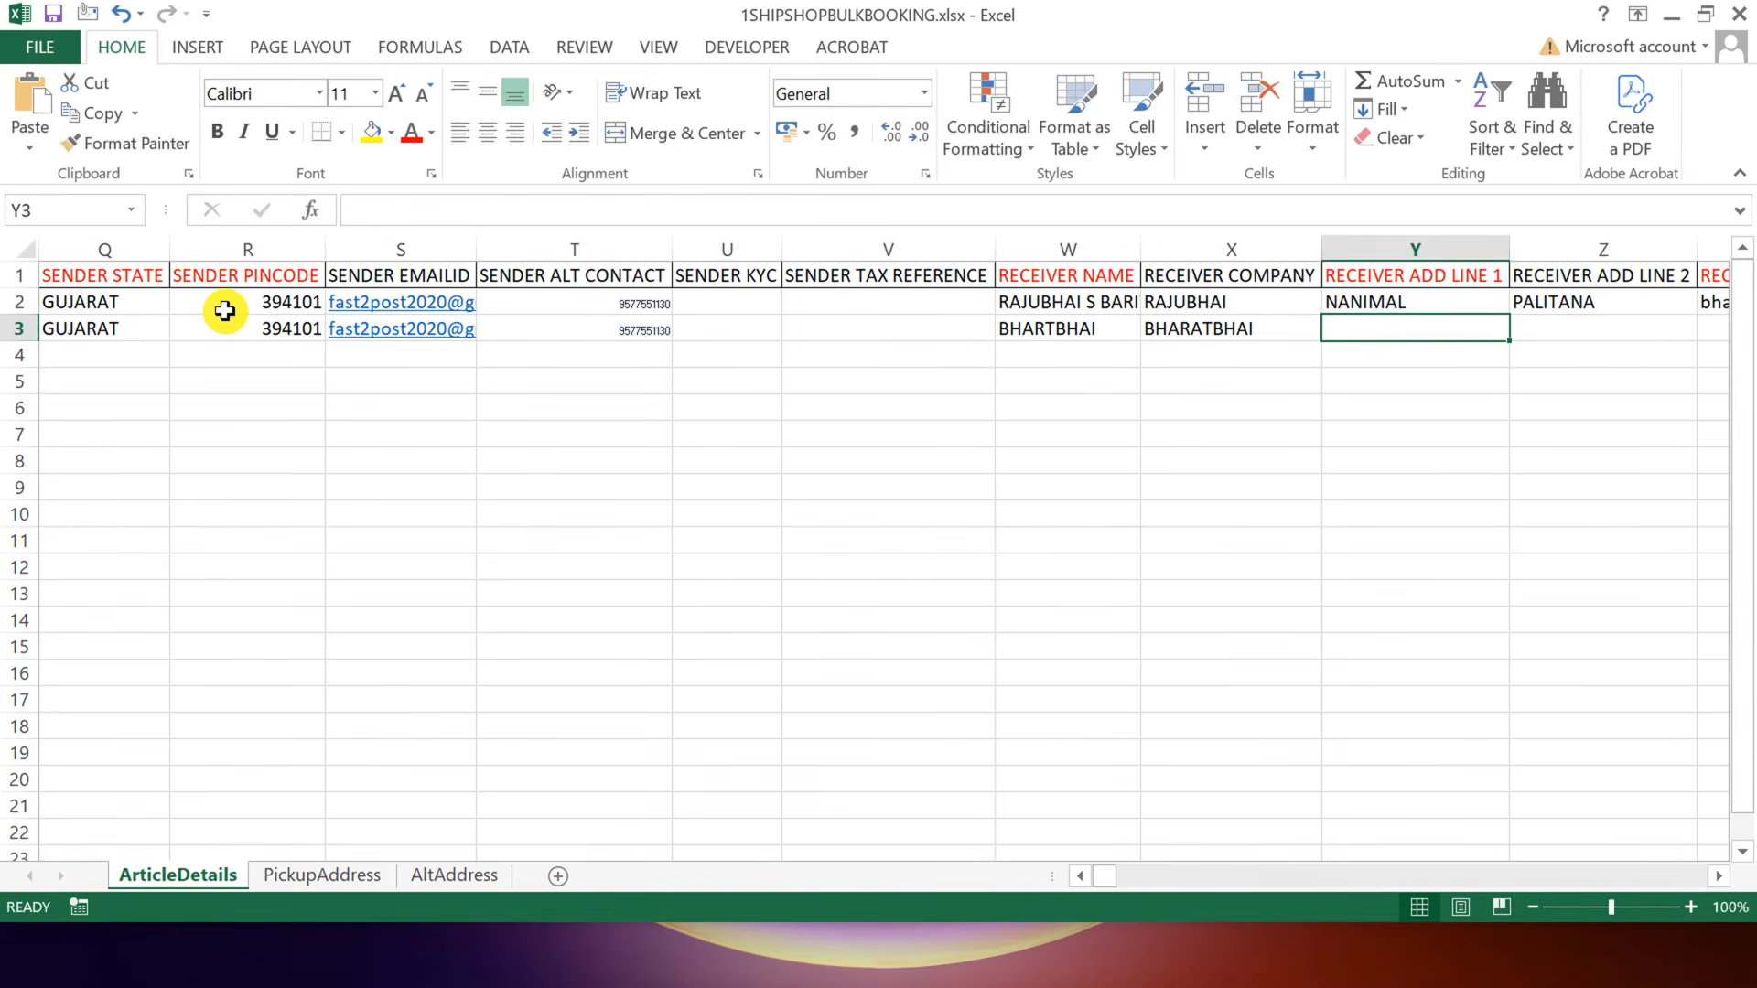
- Enter the second receiver's address lines 1 and 2 in row 3
{"action": "type", "text": "BHET"}
{"action": "key", "text": "Tab"}
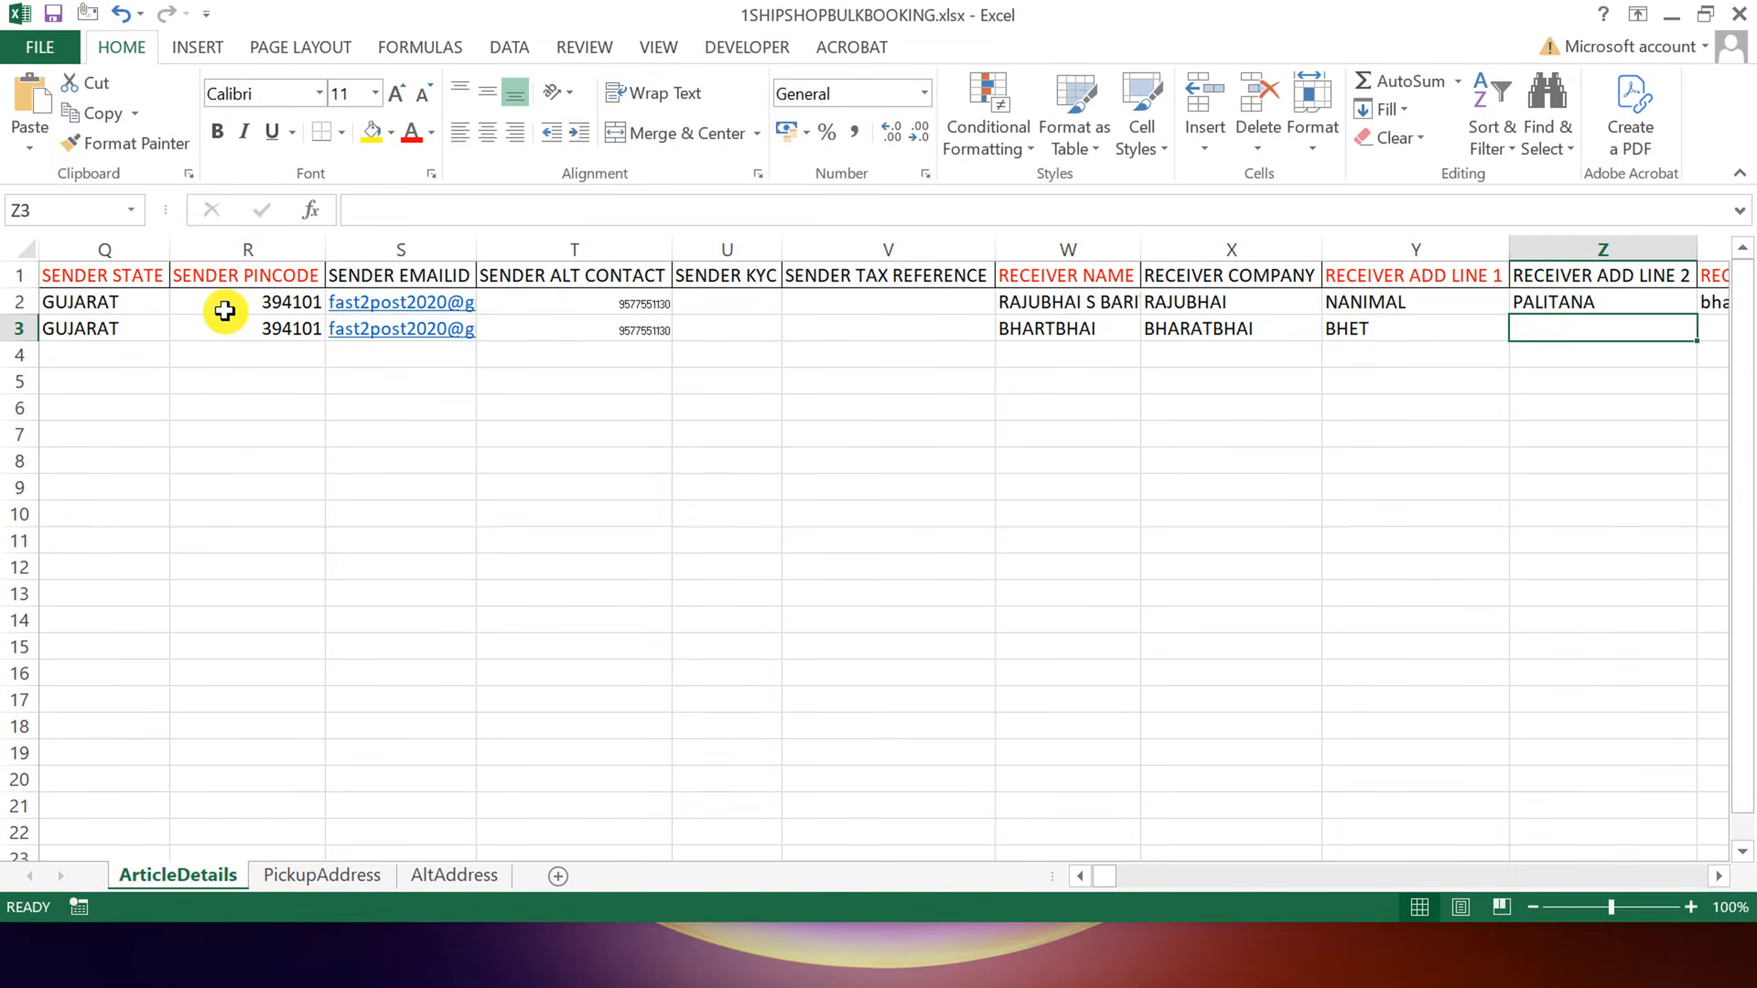
{"action": "type", "text": "MULI"}
{"action": "key", "text": "Tab"}
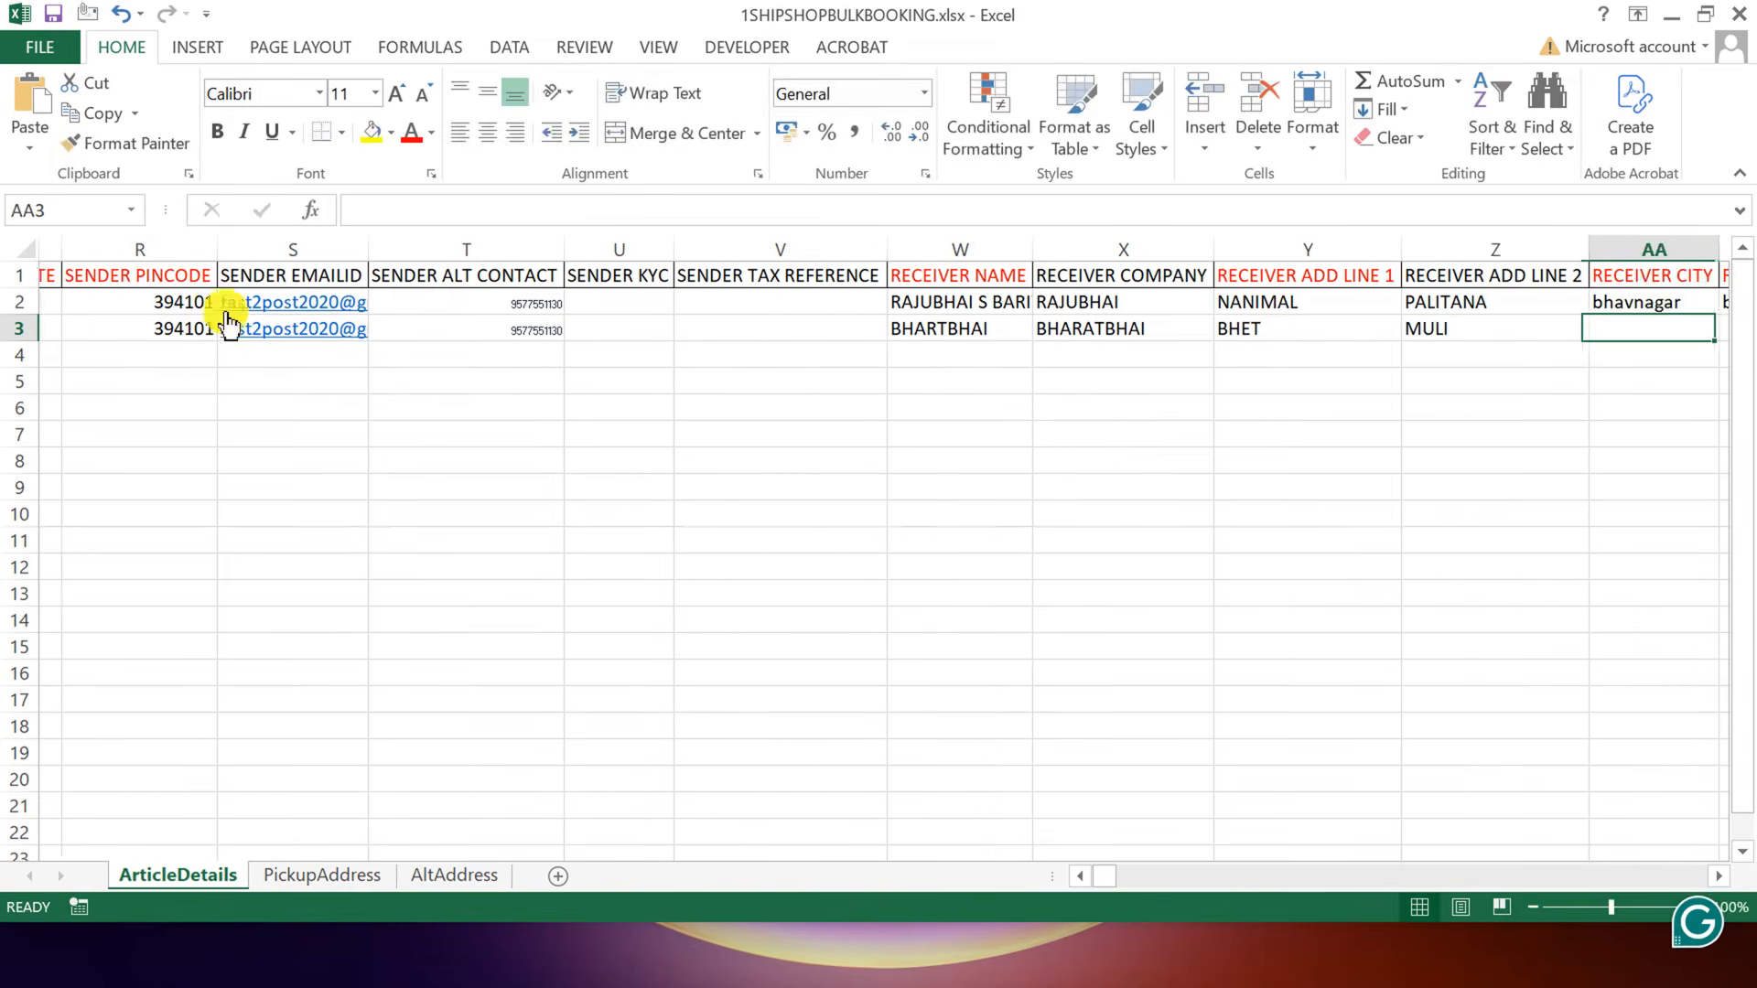
- Enter the receiver city in row 3 and retype row 2's receiver city in capitals
{"action": "type", "text": "S"}
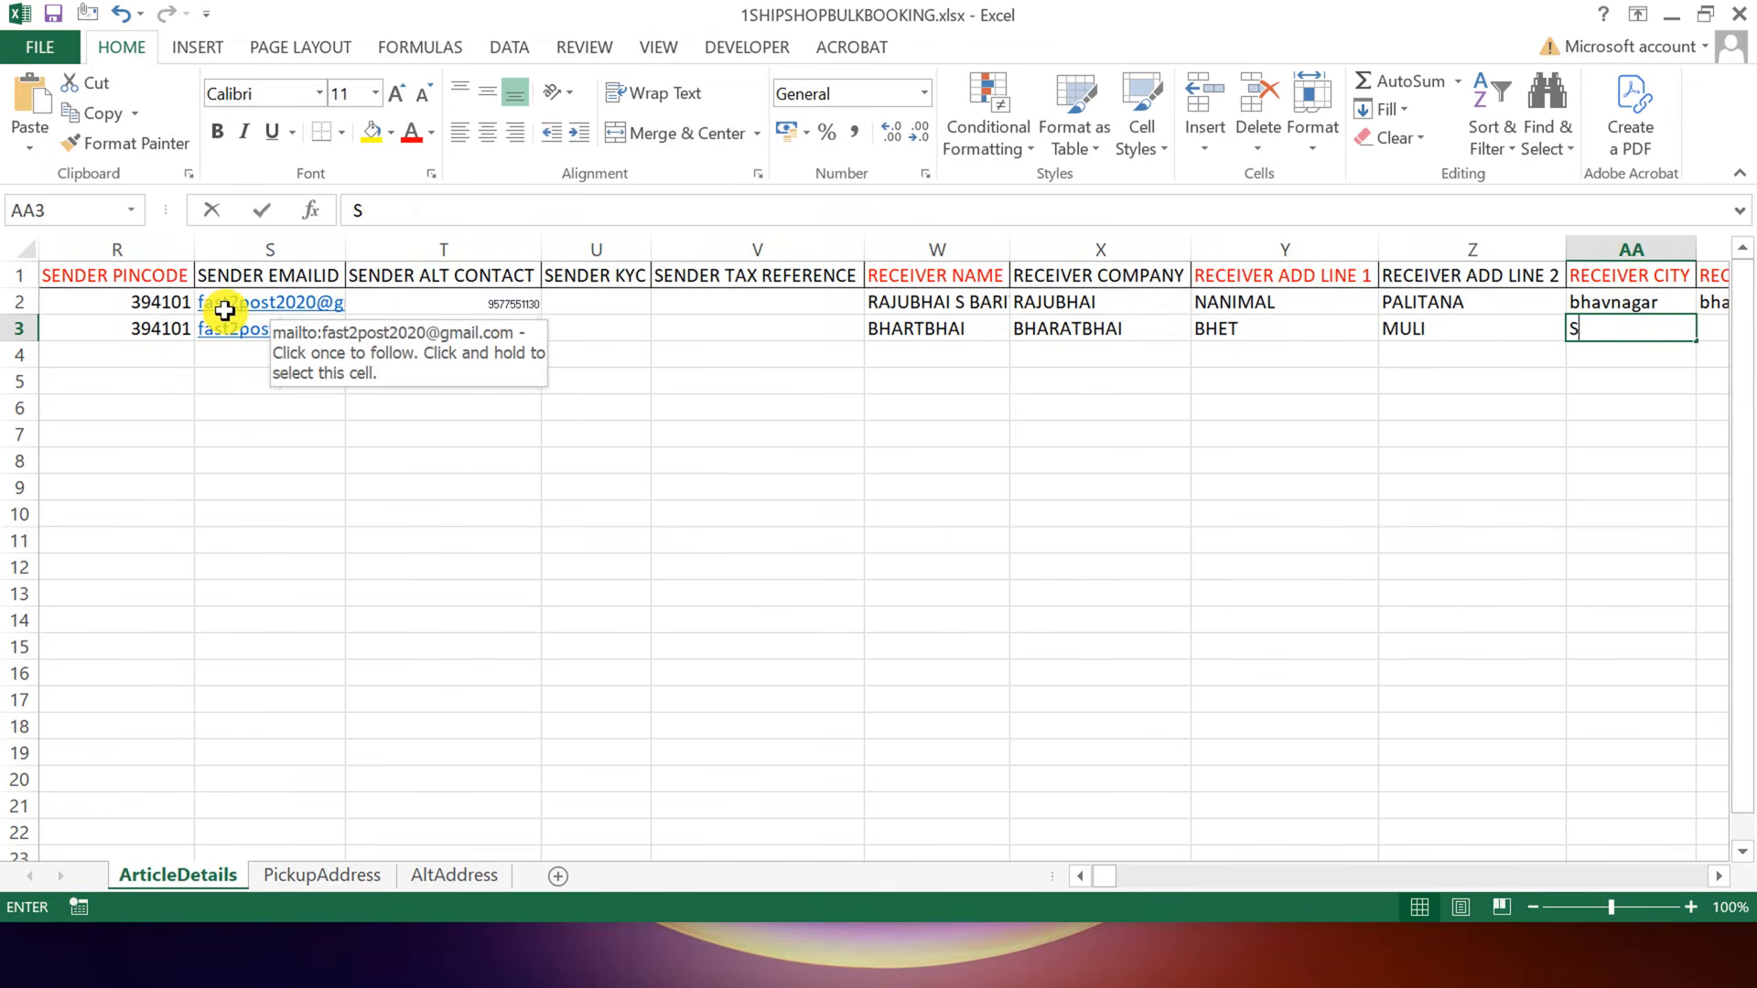
{"action": "type", "text": "URENDRANAGAR"}
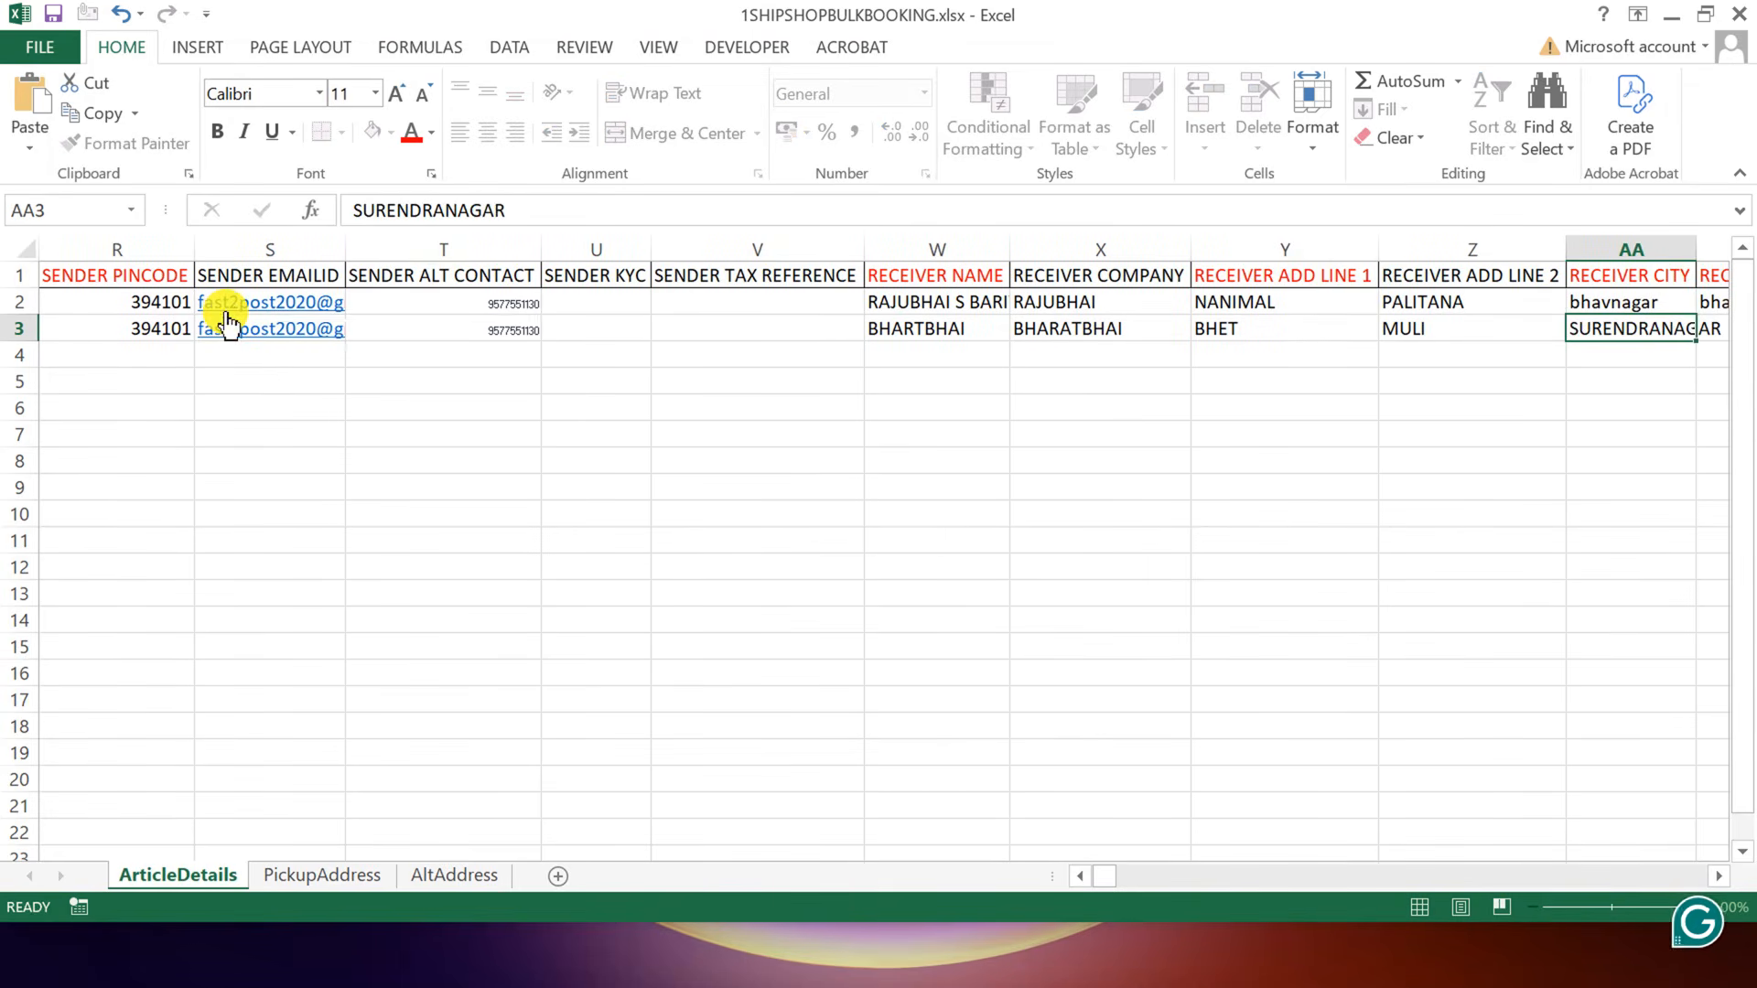
{"action": "key", "text": "Up"}
{"action": "type", "text": "BHAVNAGAR"}
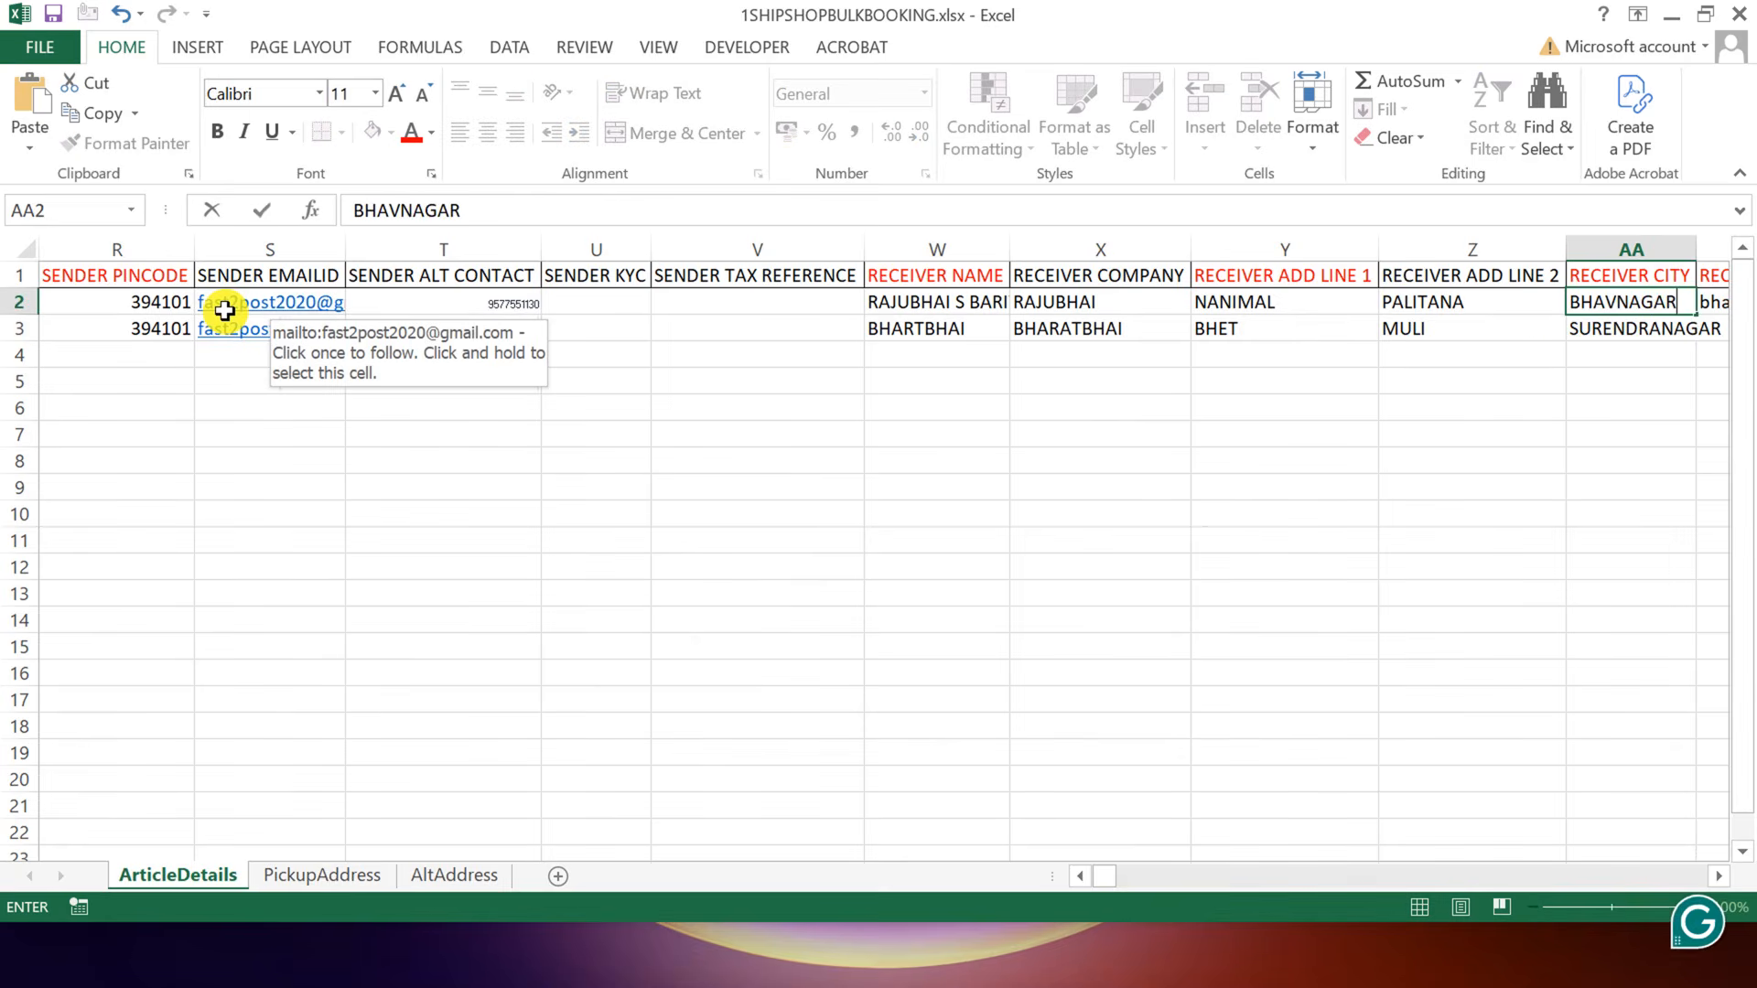
{"action": "key", "text": "Right"}
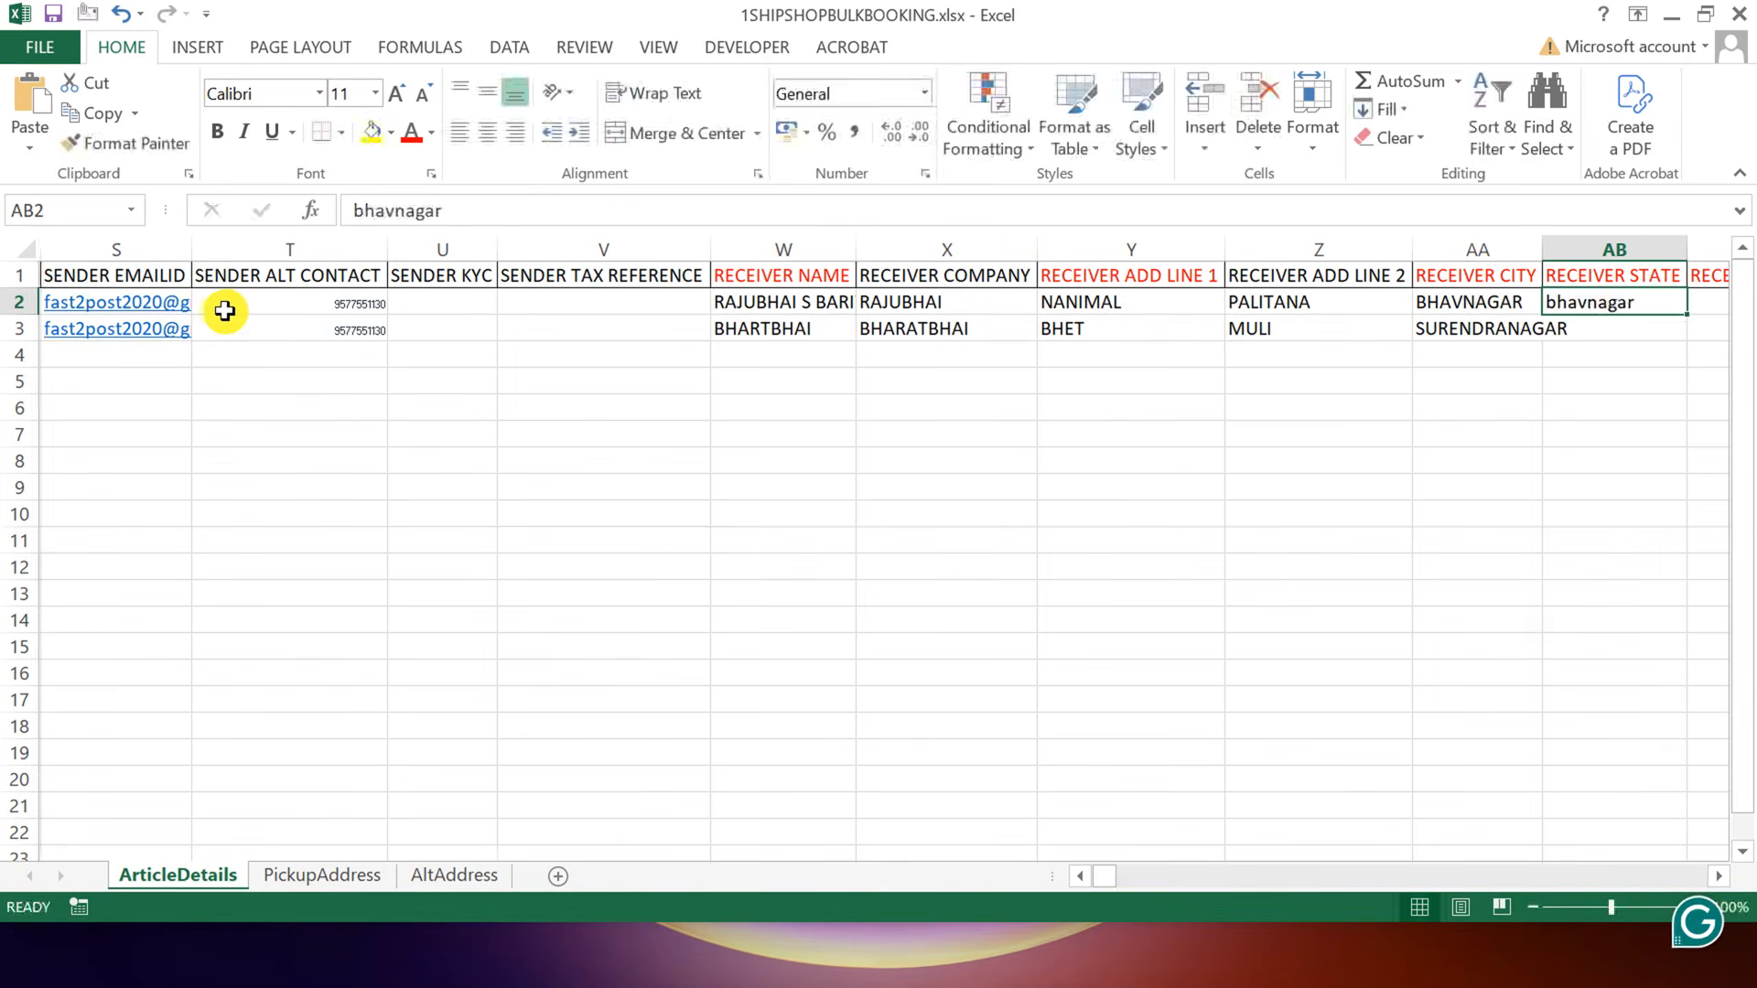
- Retype row 2's receiver state entry in capitals and fill row 3's receiver state with the same name as its receiver city
{"action": "type", "text": "BHAVNAGAR"}
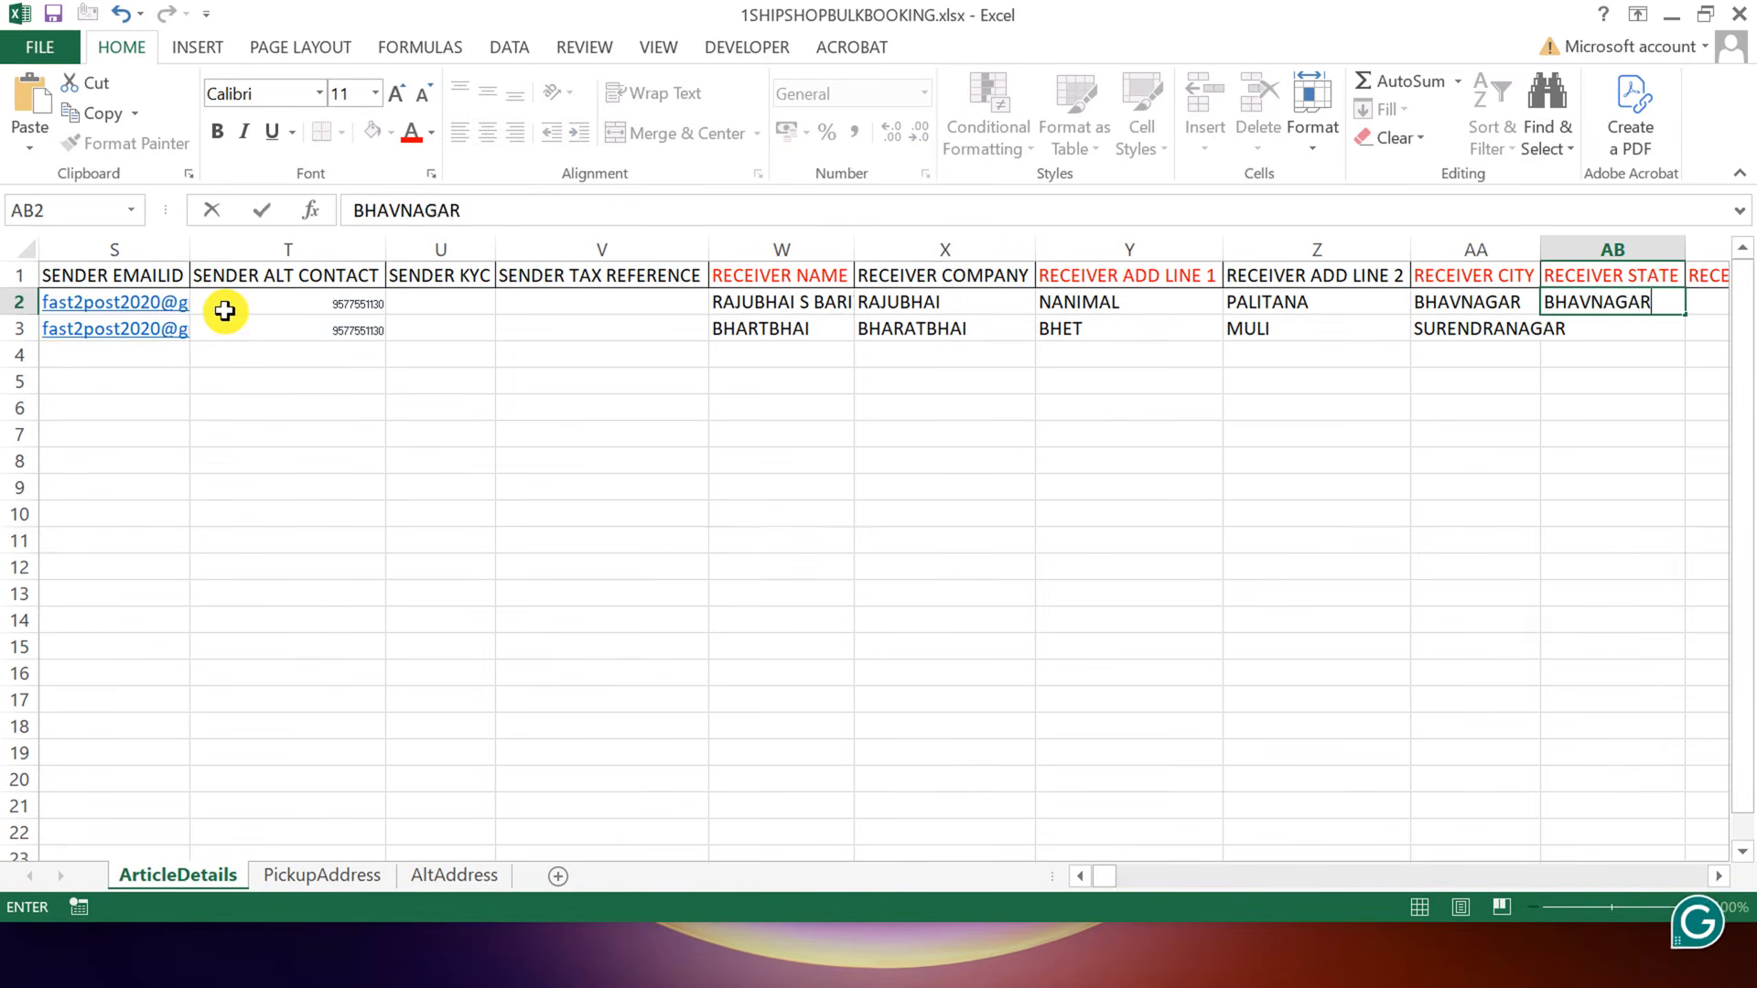
{"action": "key", "text": "Right"}
{"action": "key", "text": "Down"}
{"action": "key", "text": "Left"}
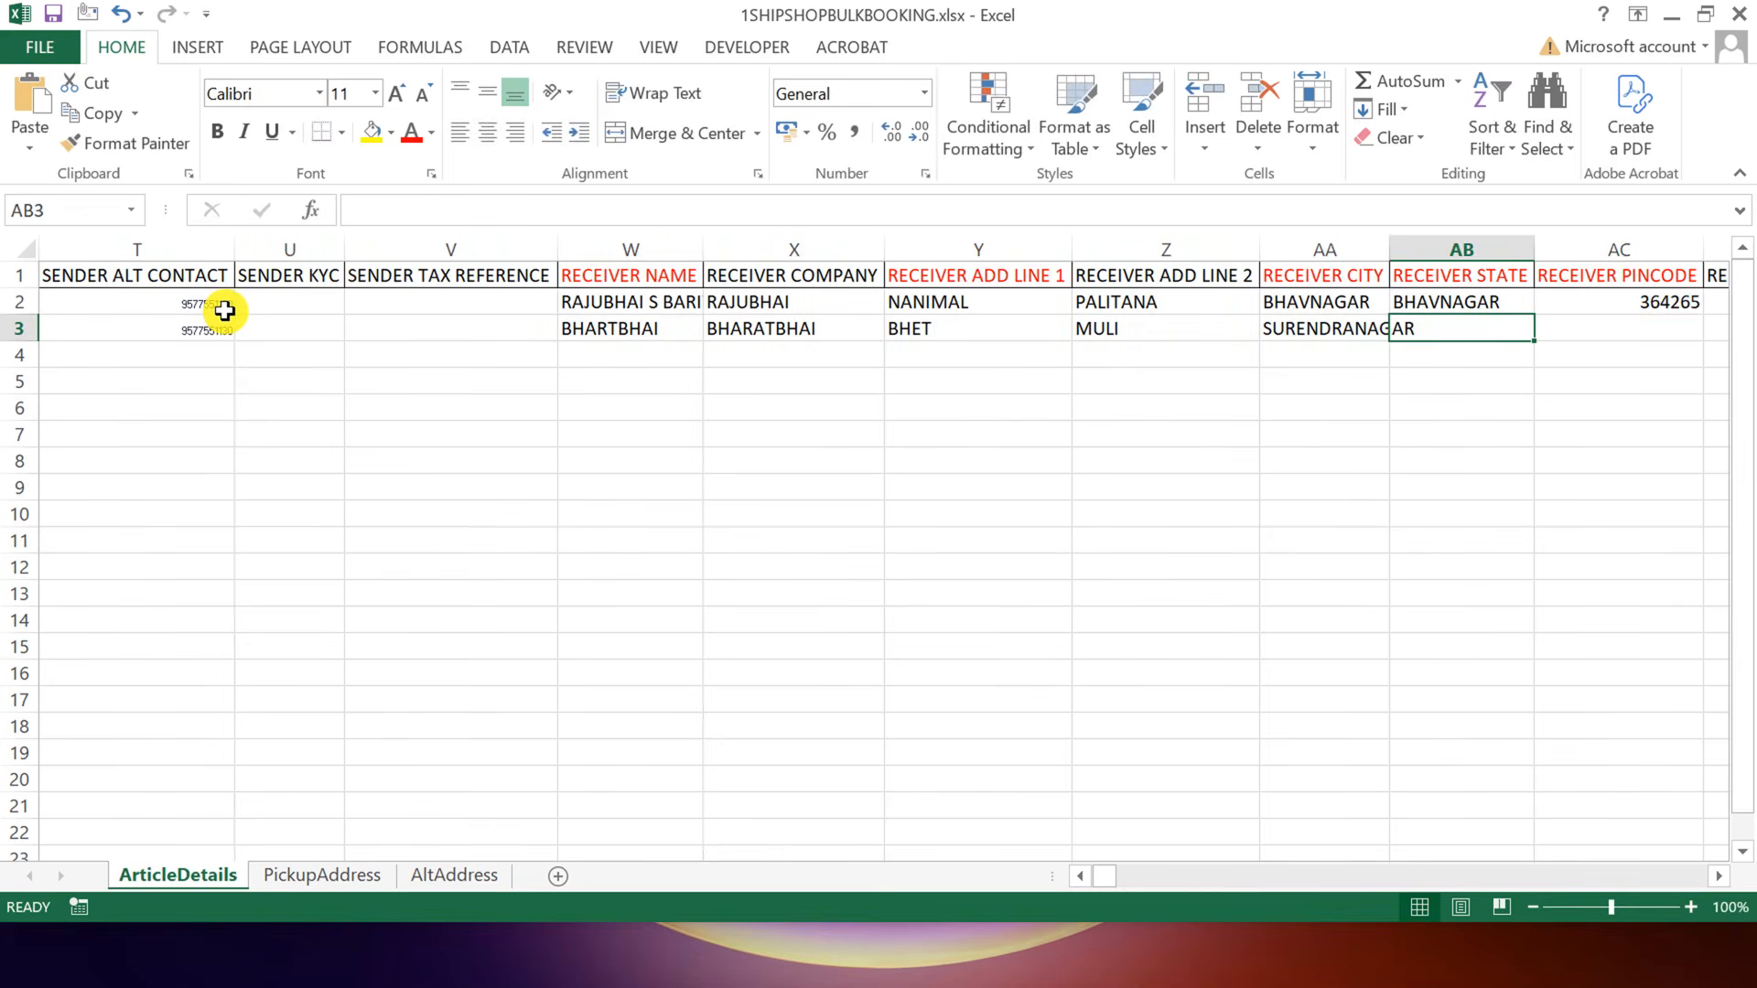
{"action": "type", "text": "SU"}
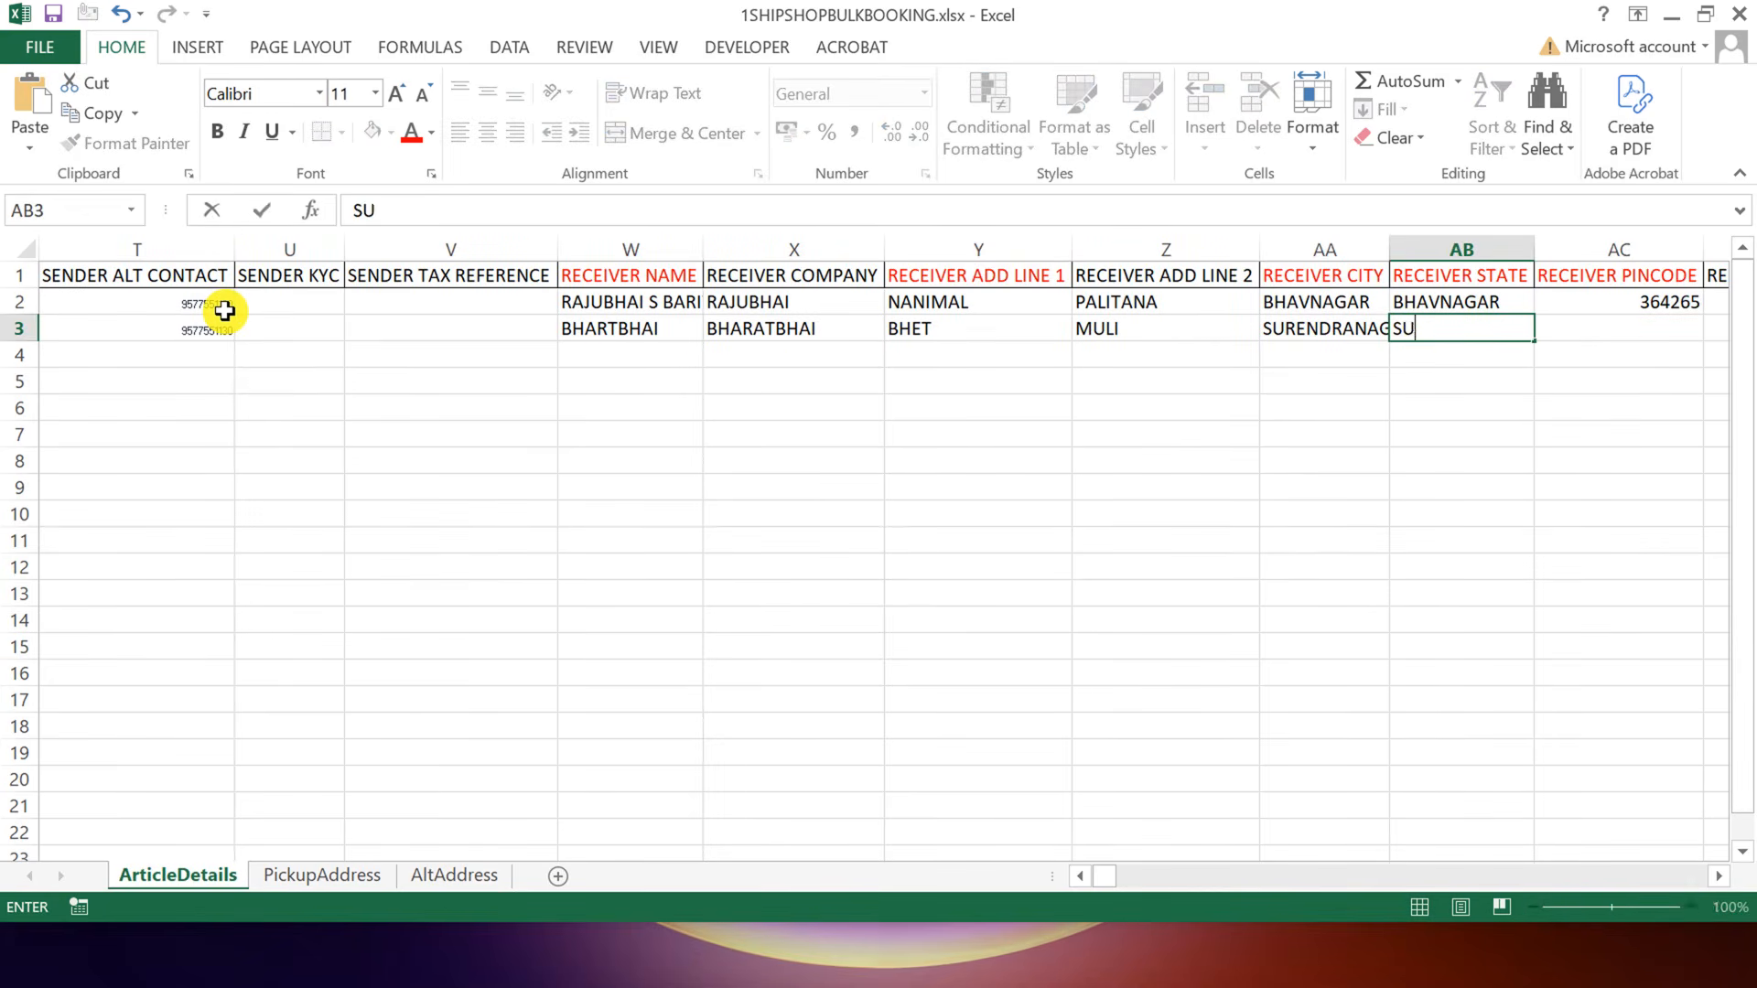
{"action": "type", "text": "RENDRANAGAR"}
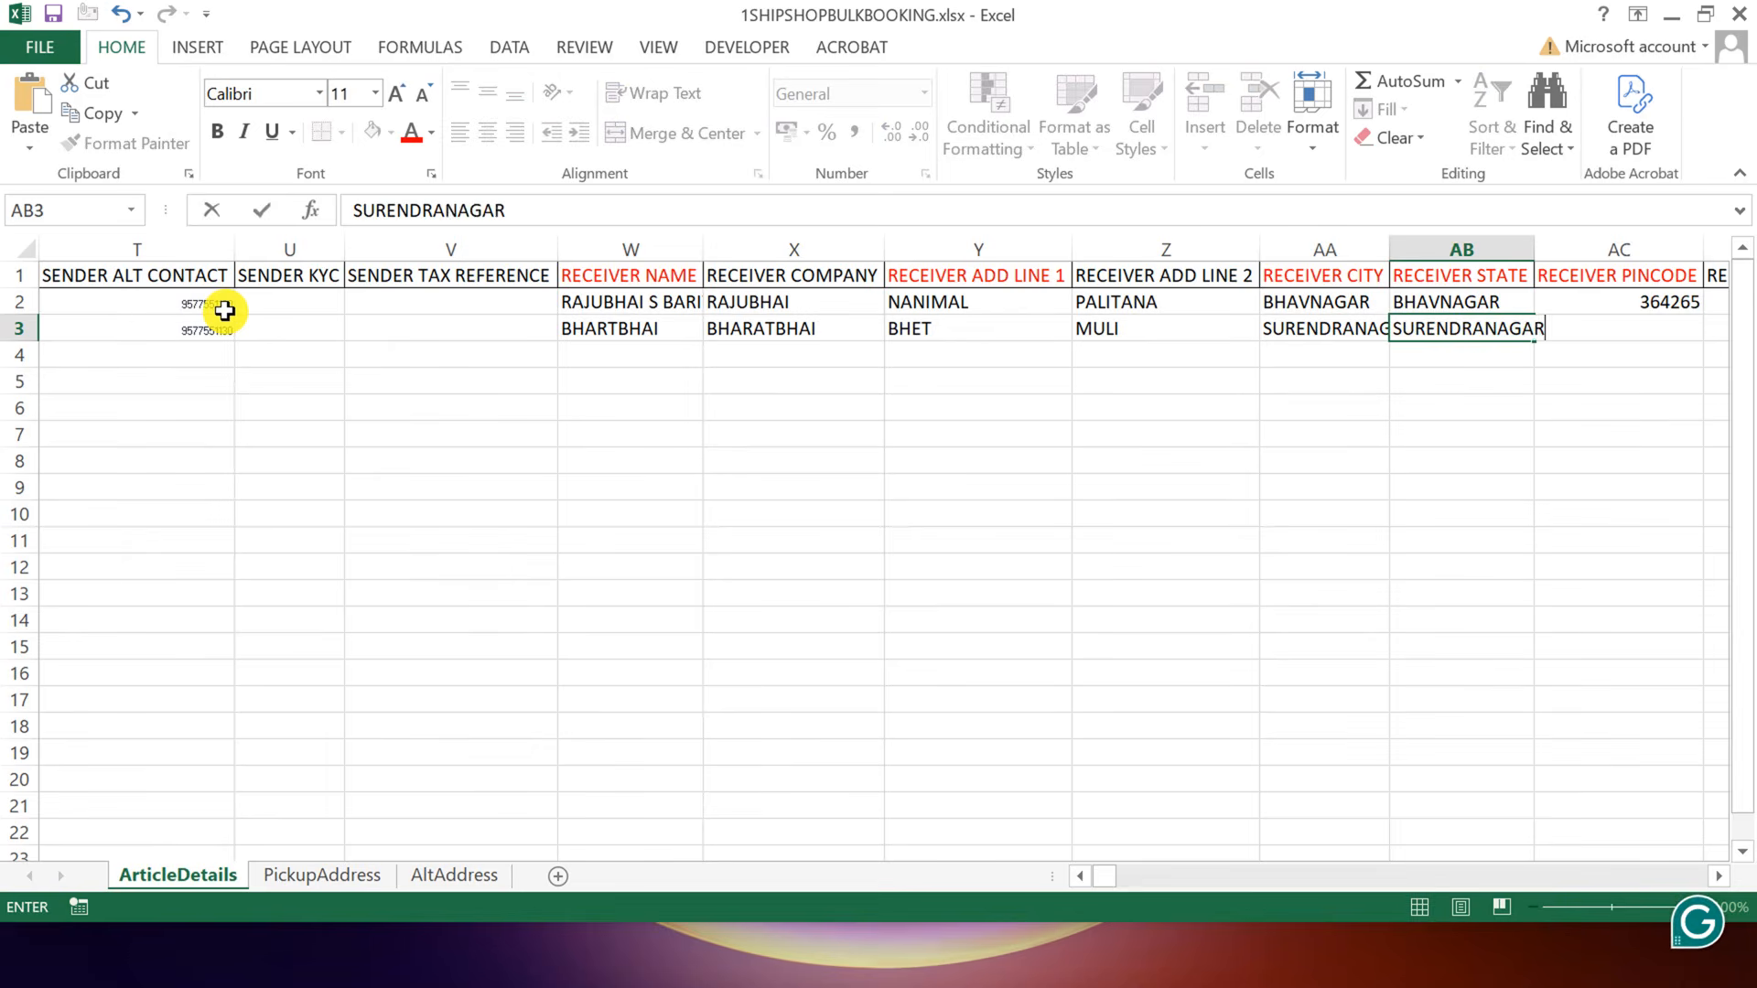
{"action": "key", "text": "Right"}
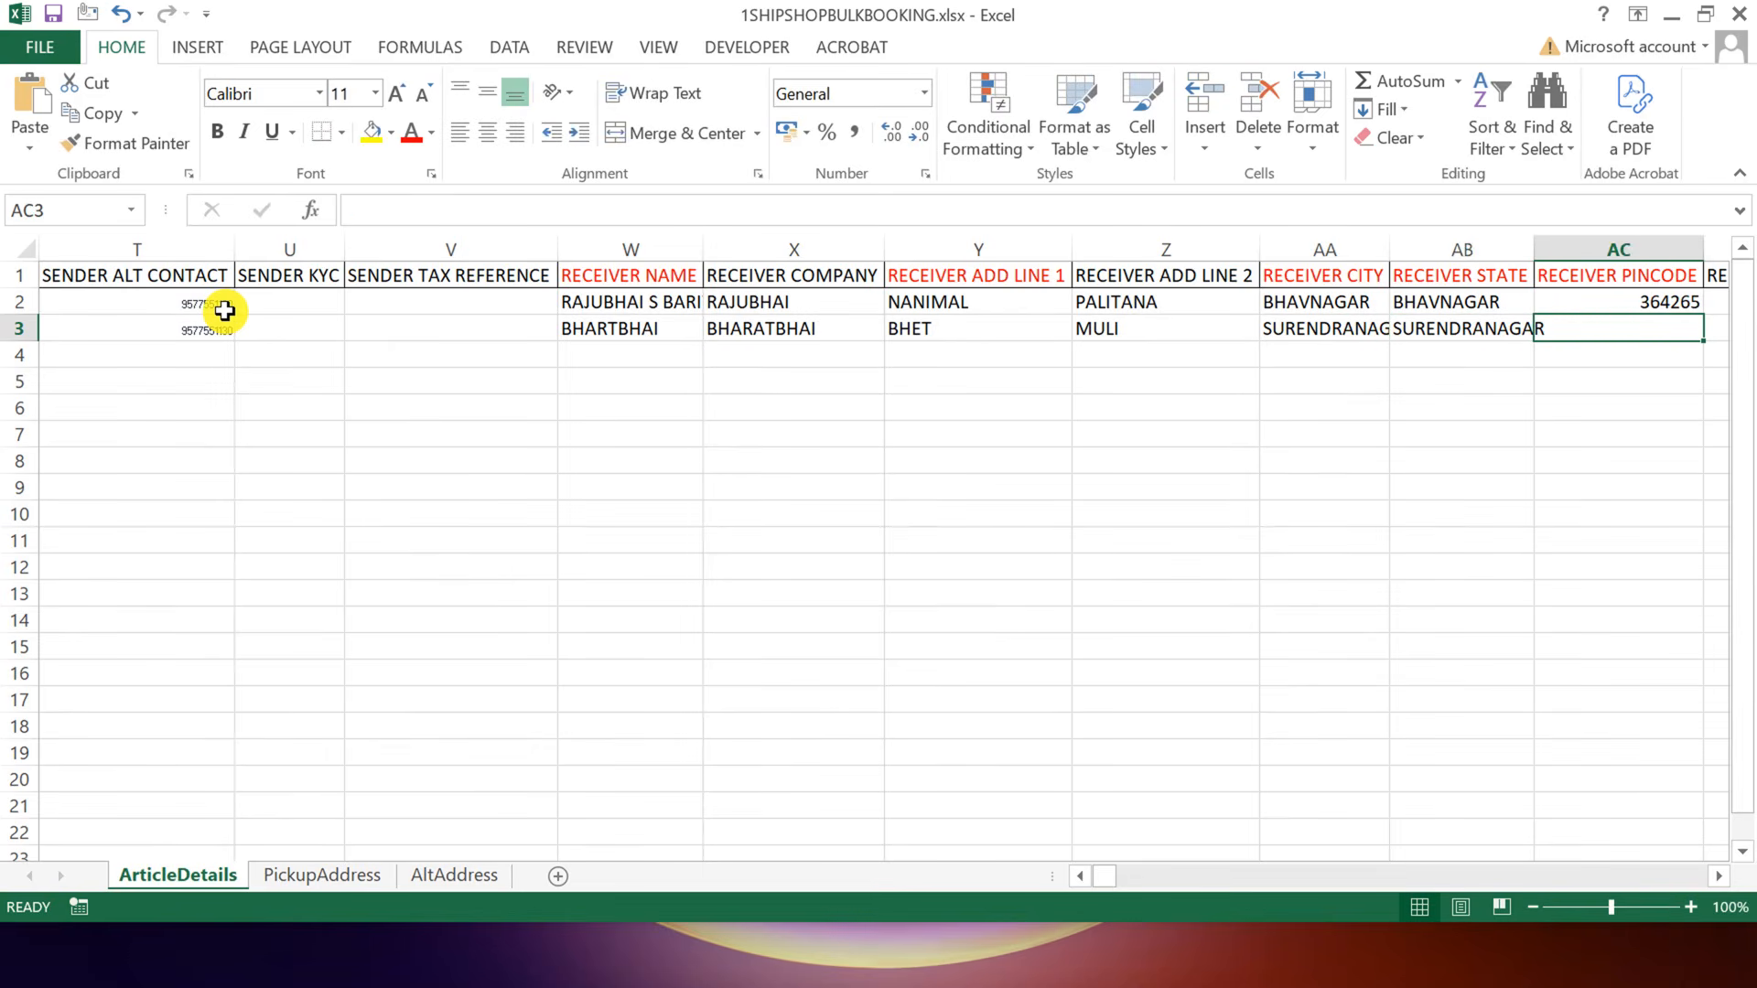
- Enter the receiver's pincode in row 3, leaving the receiver e-mail, alternate contact, KYC and tax reference blank
{"action": "type", "text": "36351"}
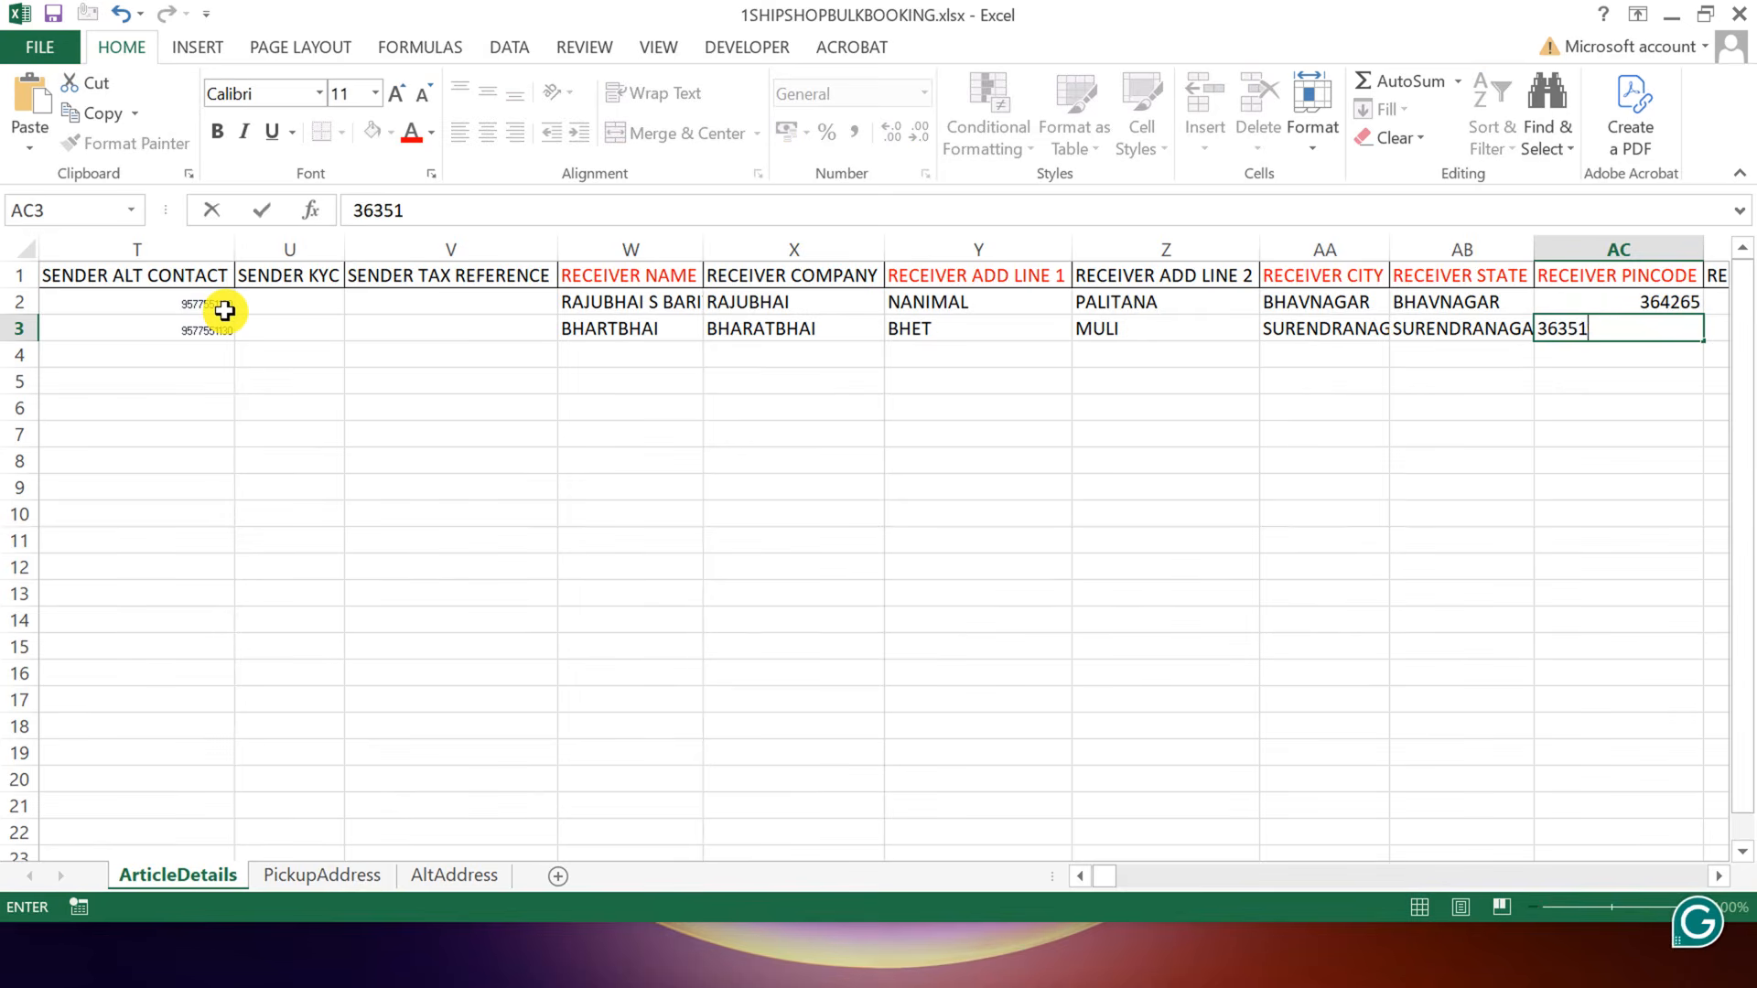
{"action": "type", "text": "0"}
{"action": "key", "text": "Right"}
{"action": "key", "text": "Right"}
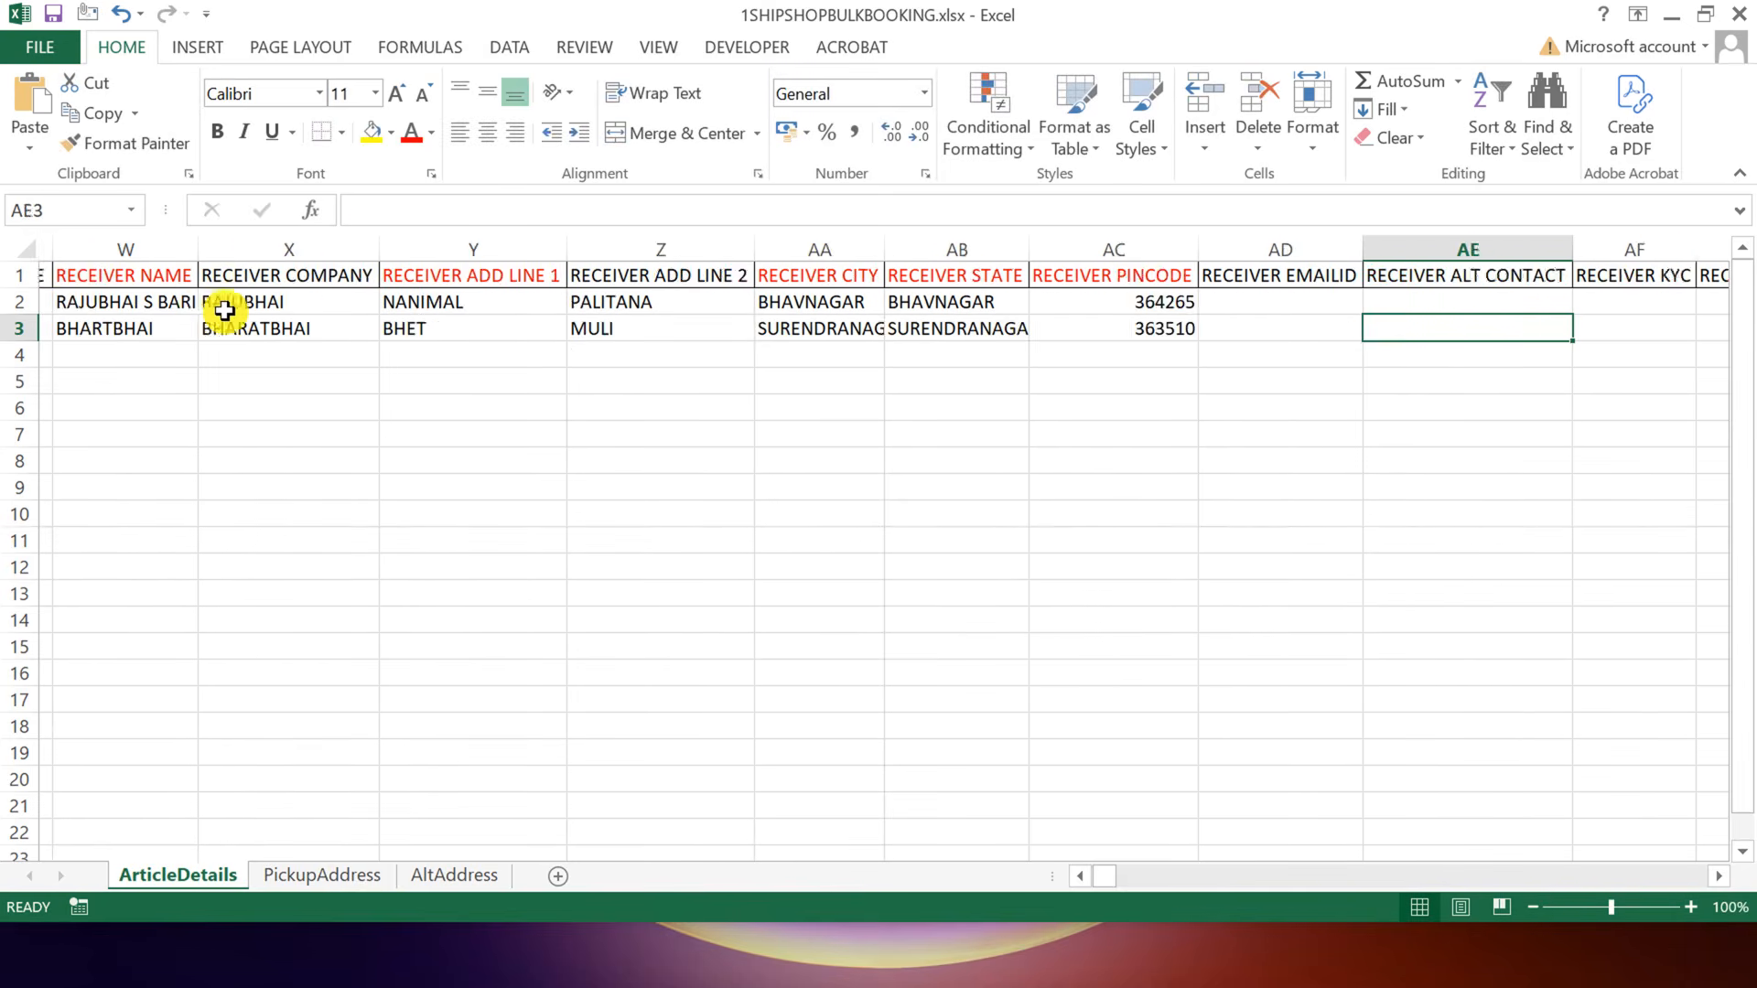
{"action": "key", "text": "Right"}
{"action": "key", "text": "Right"}
{"action": "key", "text": "Left"}
{"action": "key", "text": "Left"}
{"action": "key", "text": "Left"}
{"action": "key", "text": "Up"}
{"action": "key", "text": "Down"}
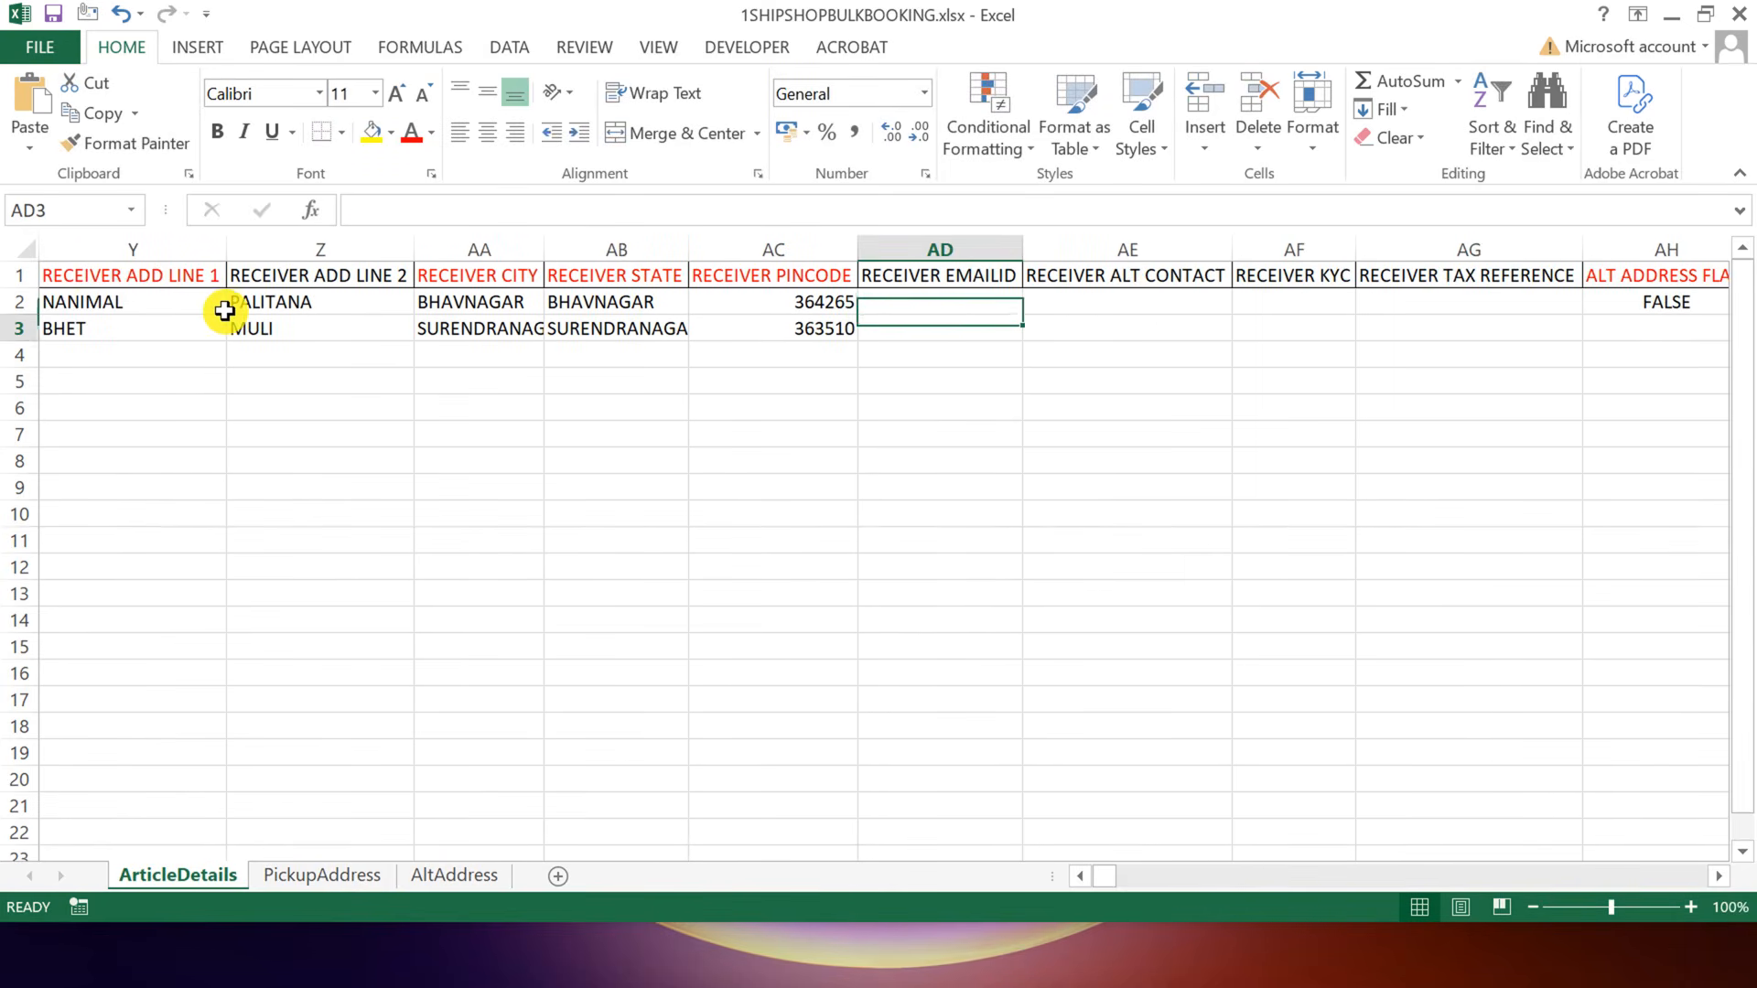
- Copy the alt address flag and pickup address flag, both FALSE, from row 2 down into row 3
{"action": "key", "text": "Right"}
{"action": "key", "text": "Right"}
{"action": "key", "text": "Right"}
{"action": "key", "text": "Right"}
{"action": "key", "text": "Right"}
{"action": "key", "text": "Left"}
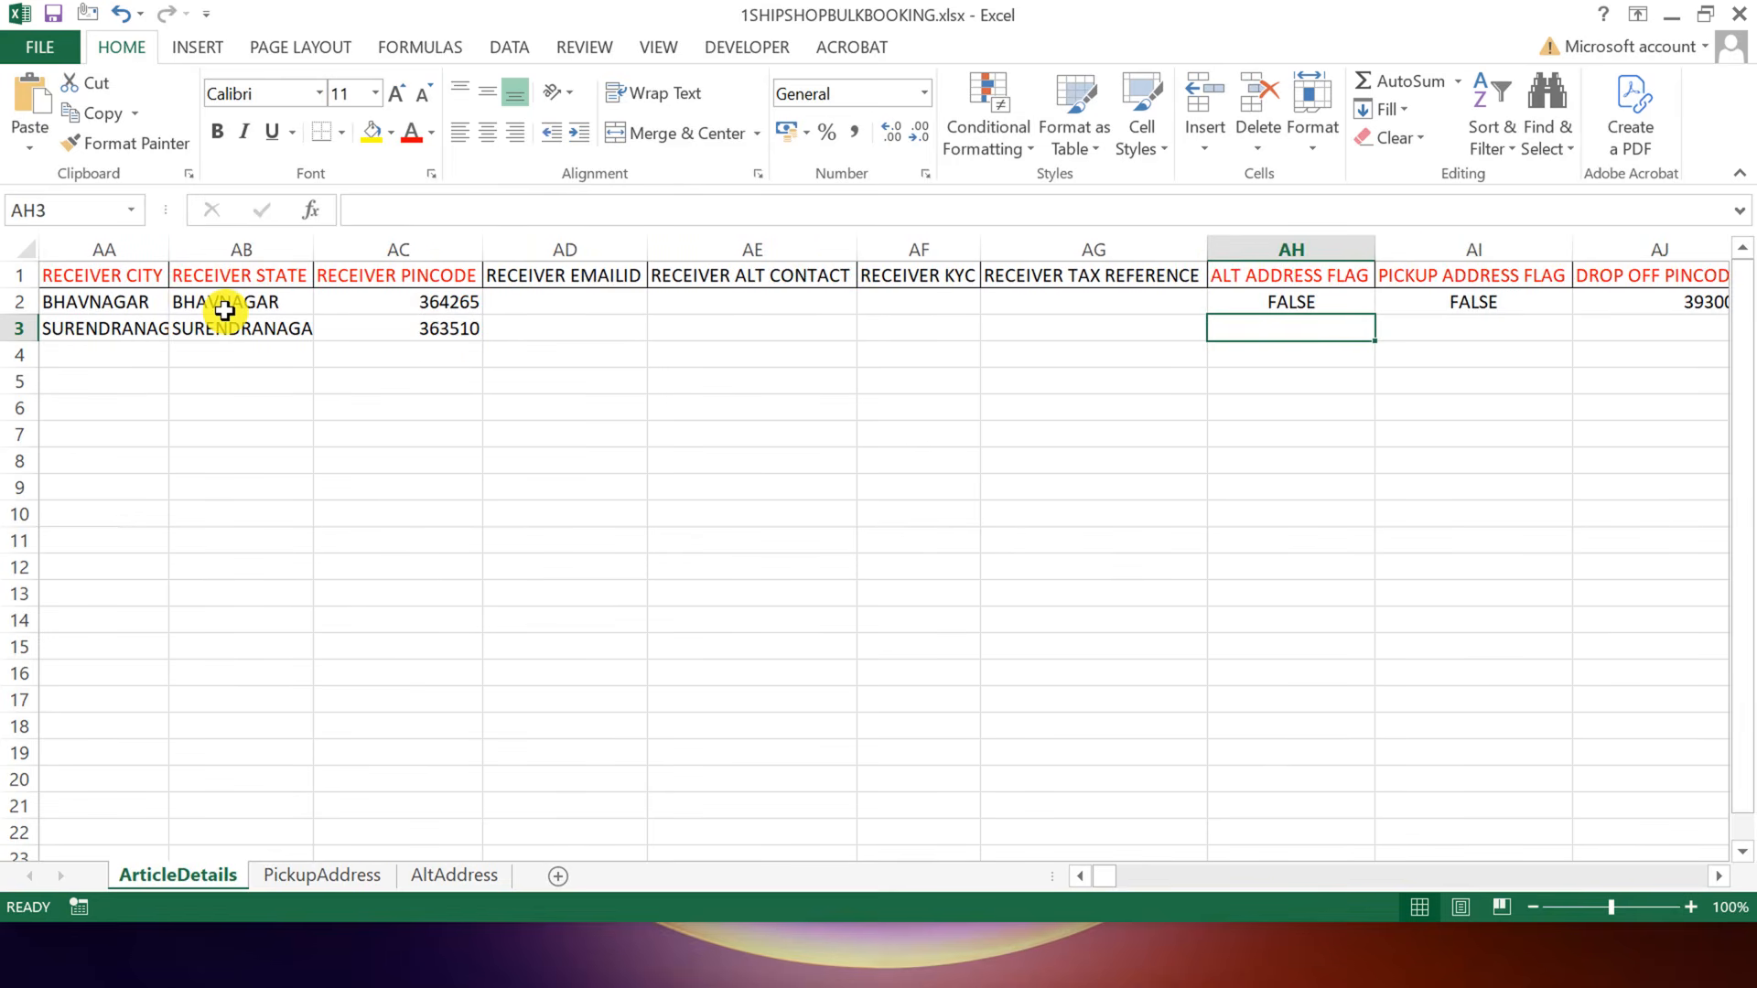
{"action": "key", "text": "shift+Right"}
{"action": "key", "text": "ctrl+d"}
{"action": "key", "text": "Right"}
{"action": "key", "text": "Right"}
{"action": "key", "text": "Right"}
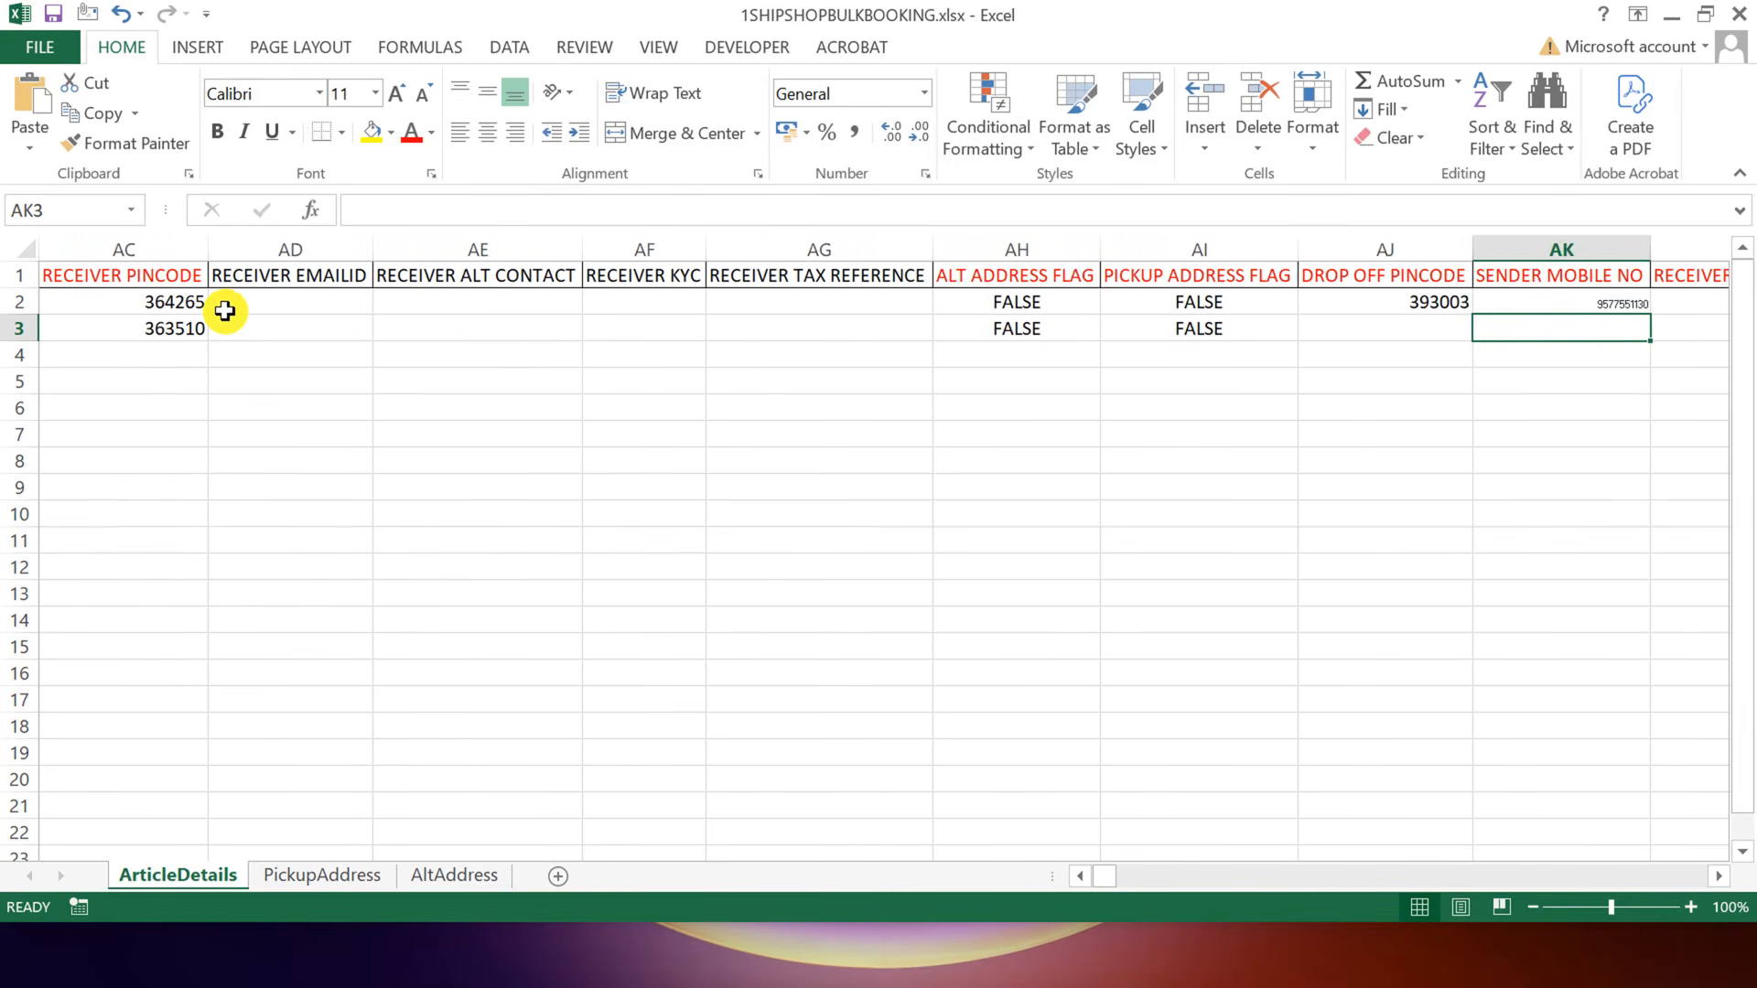
- Set row 2's drop-off pincode to 395003, then copy it and the sender mobile number down into row 3
{"action": "key", "text": "Left"}
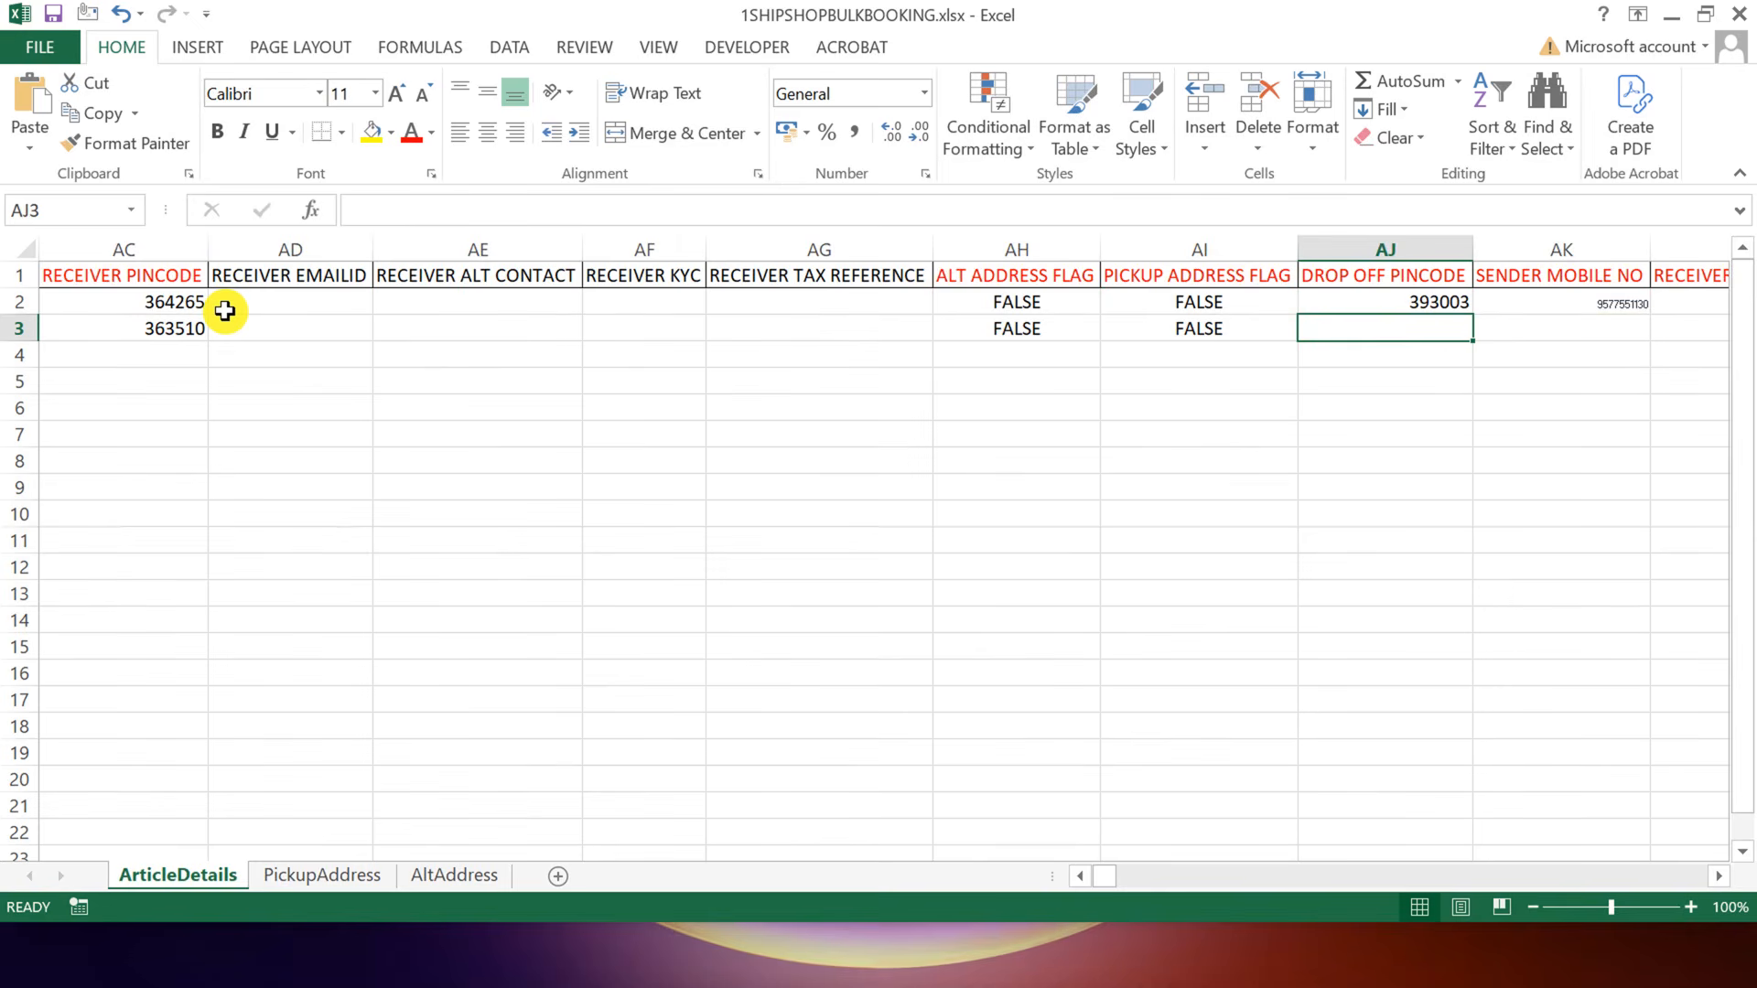
{"action": "key", "text": "Up"}
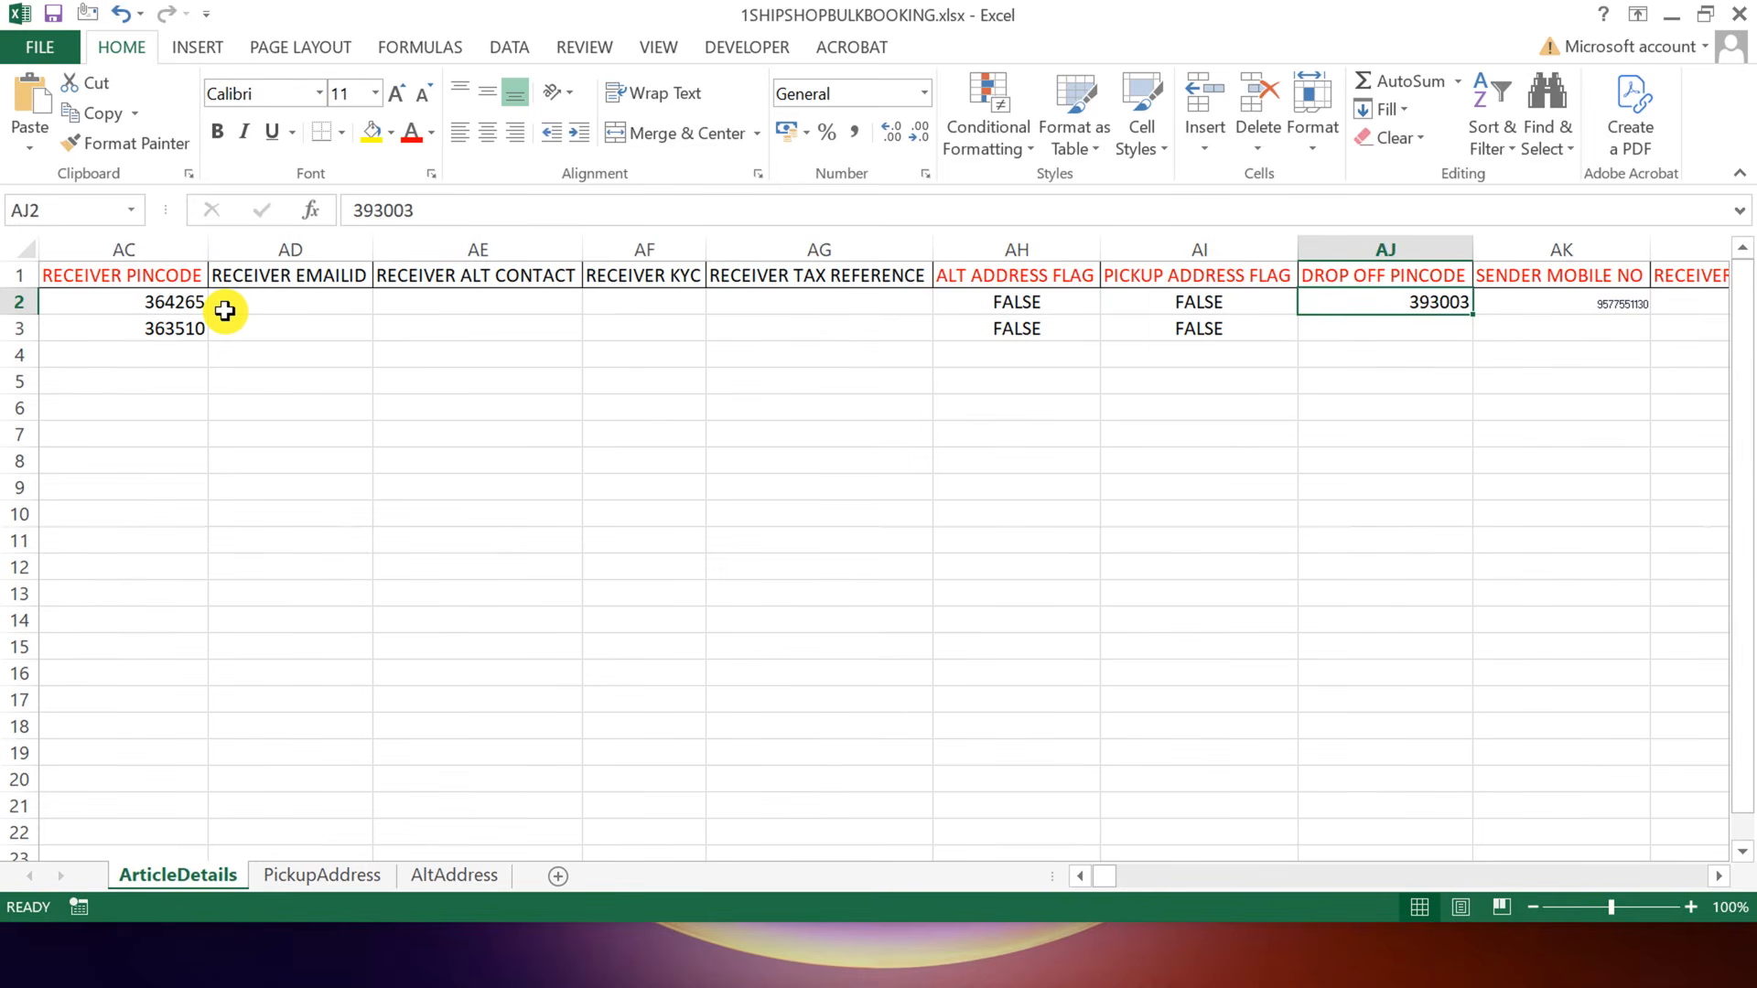
{"action": "type", "text": "395"}
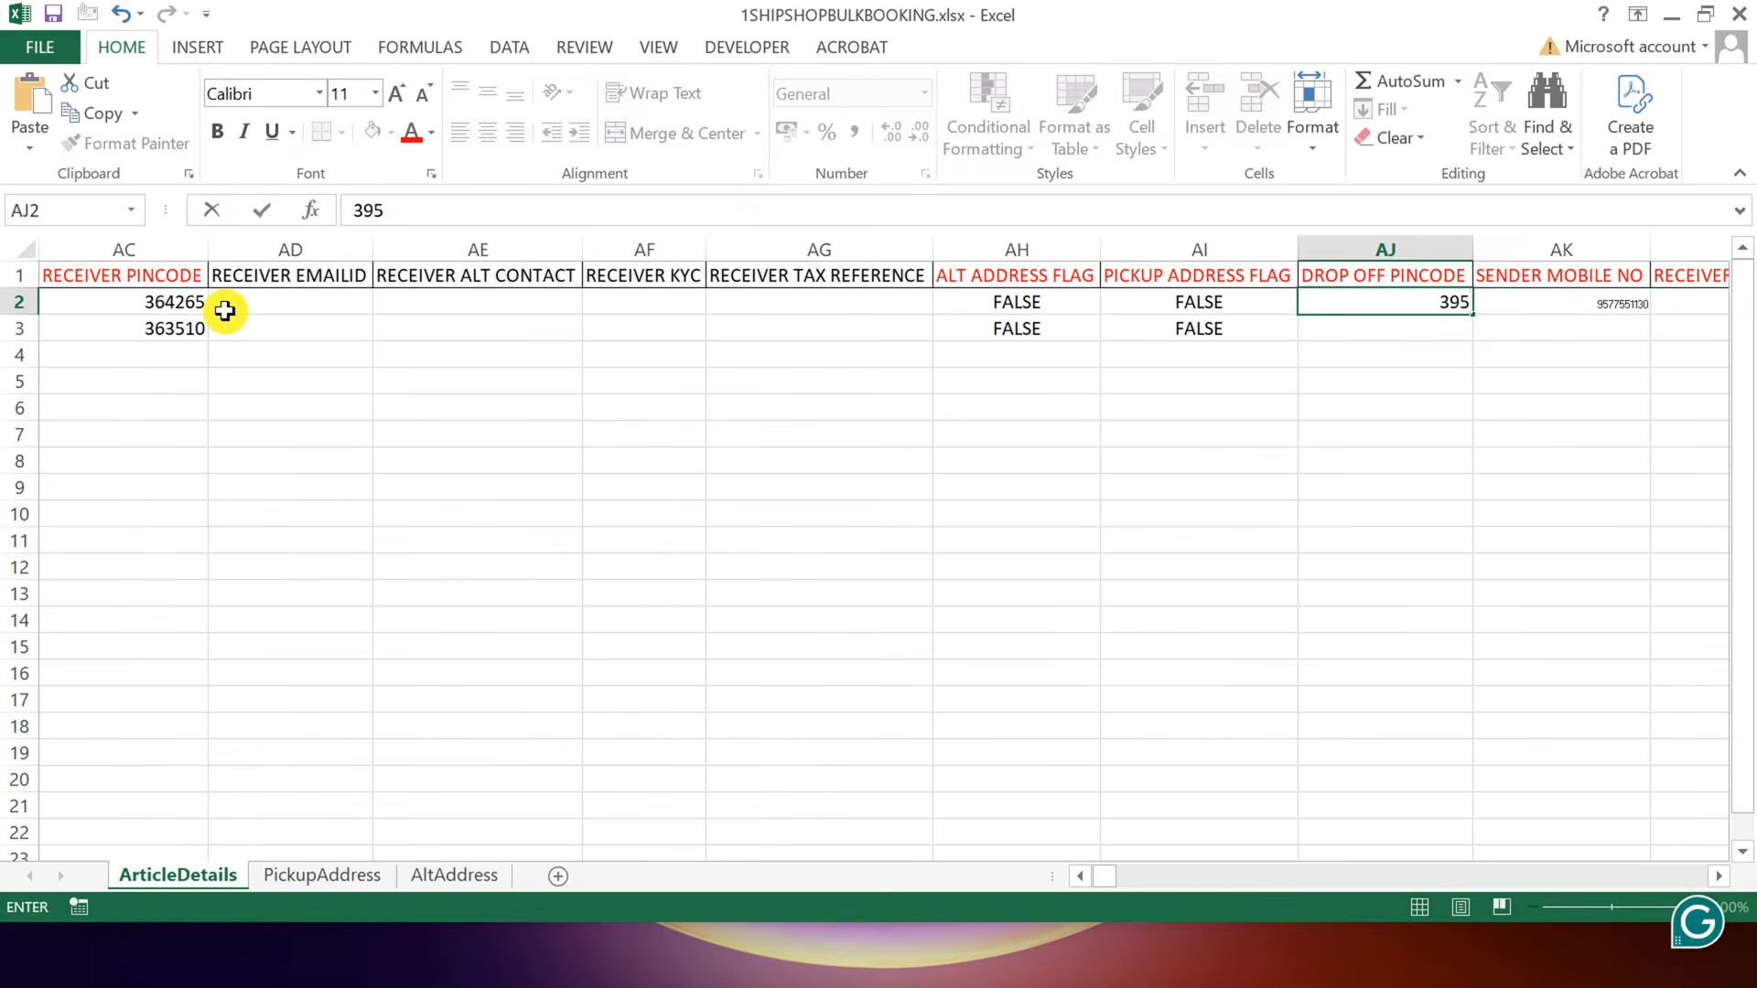
{"action": "type", "text": "003"}
{"action": "key", "text": "Return"}
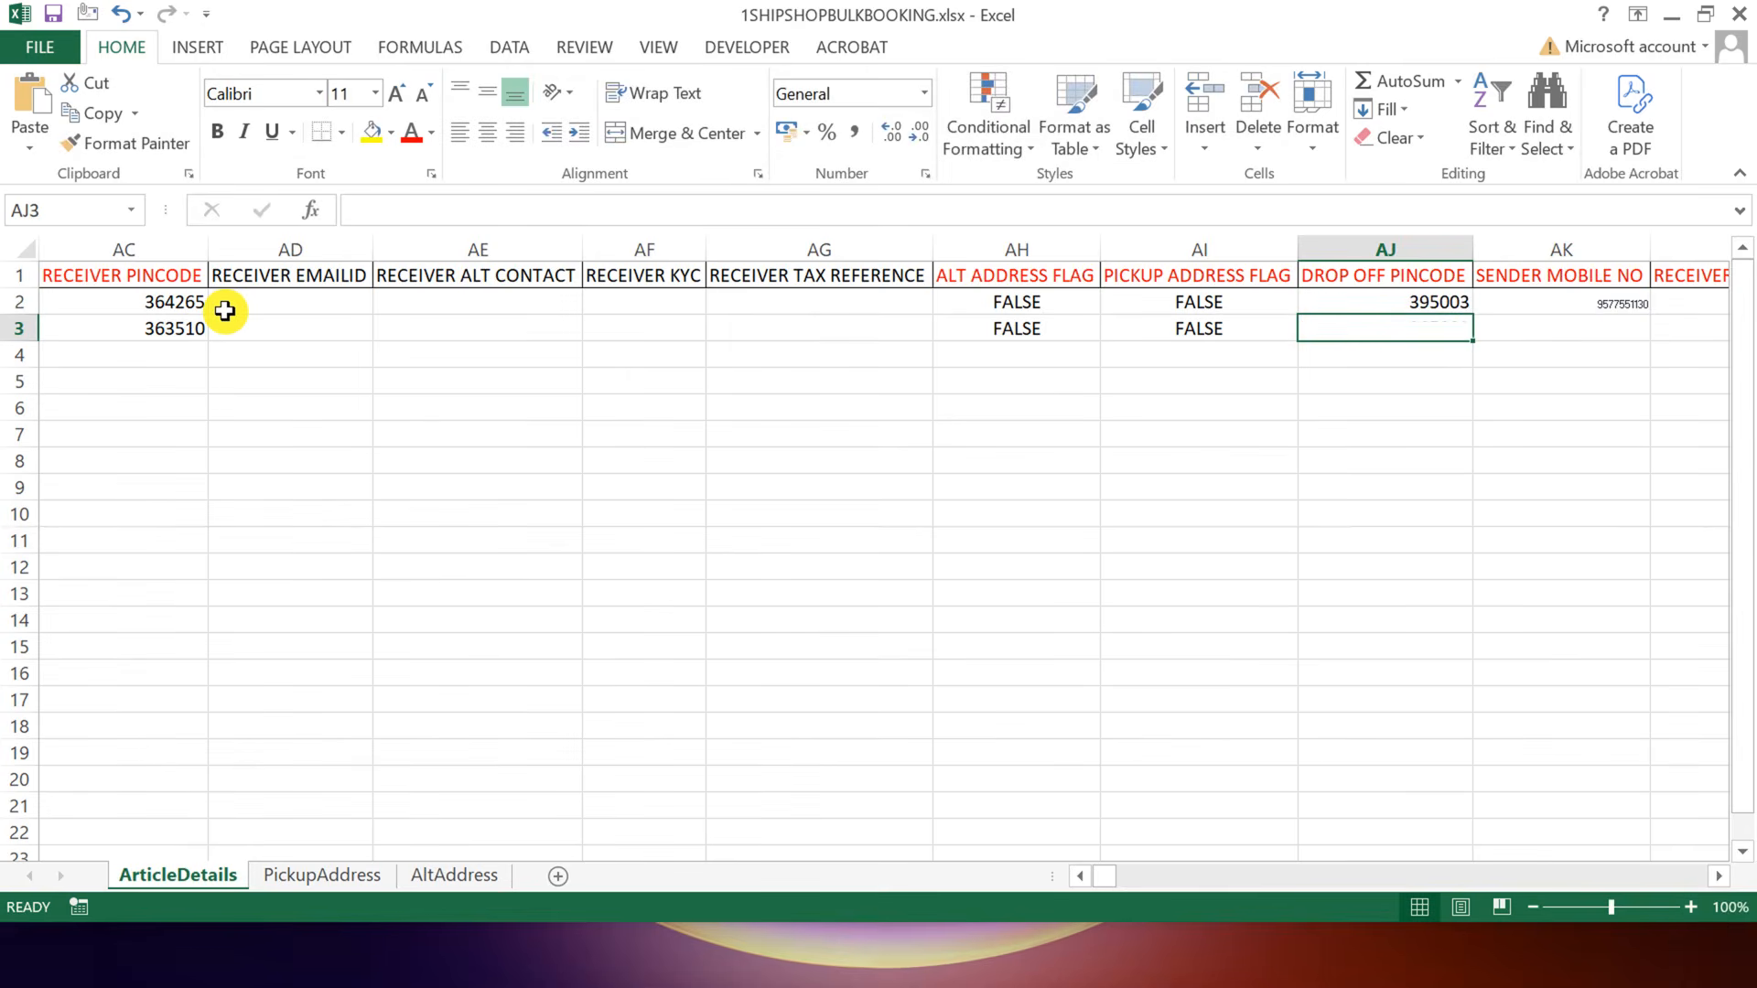
{"action": "key", "text": "ctrl+d"}
{"action": "key", "text": "Right"}
{"action": "key", "text": "ctrl+d"}
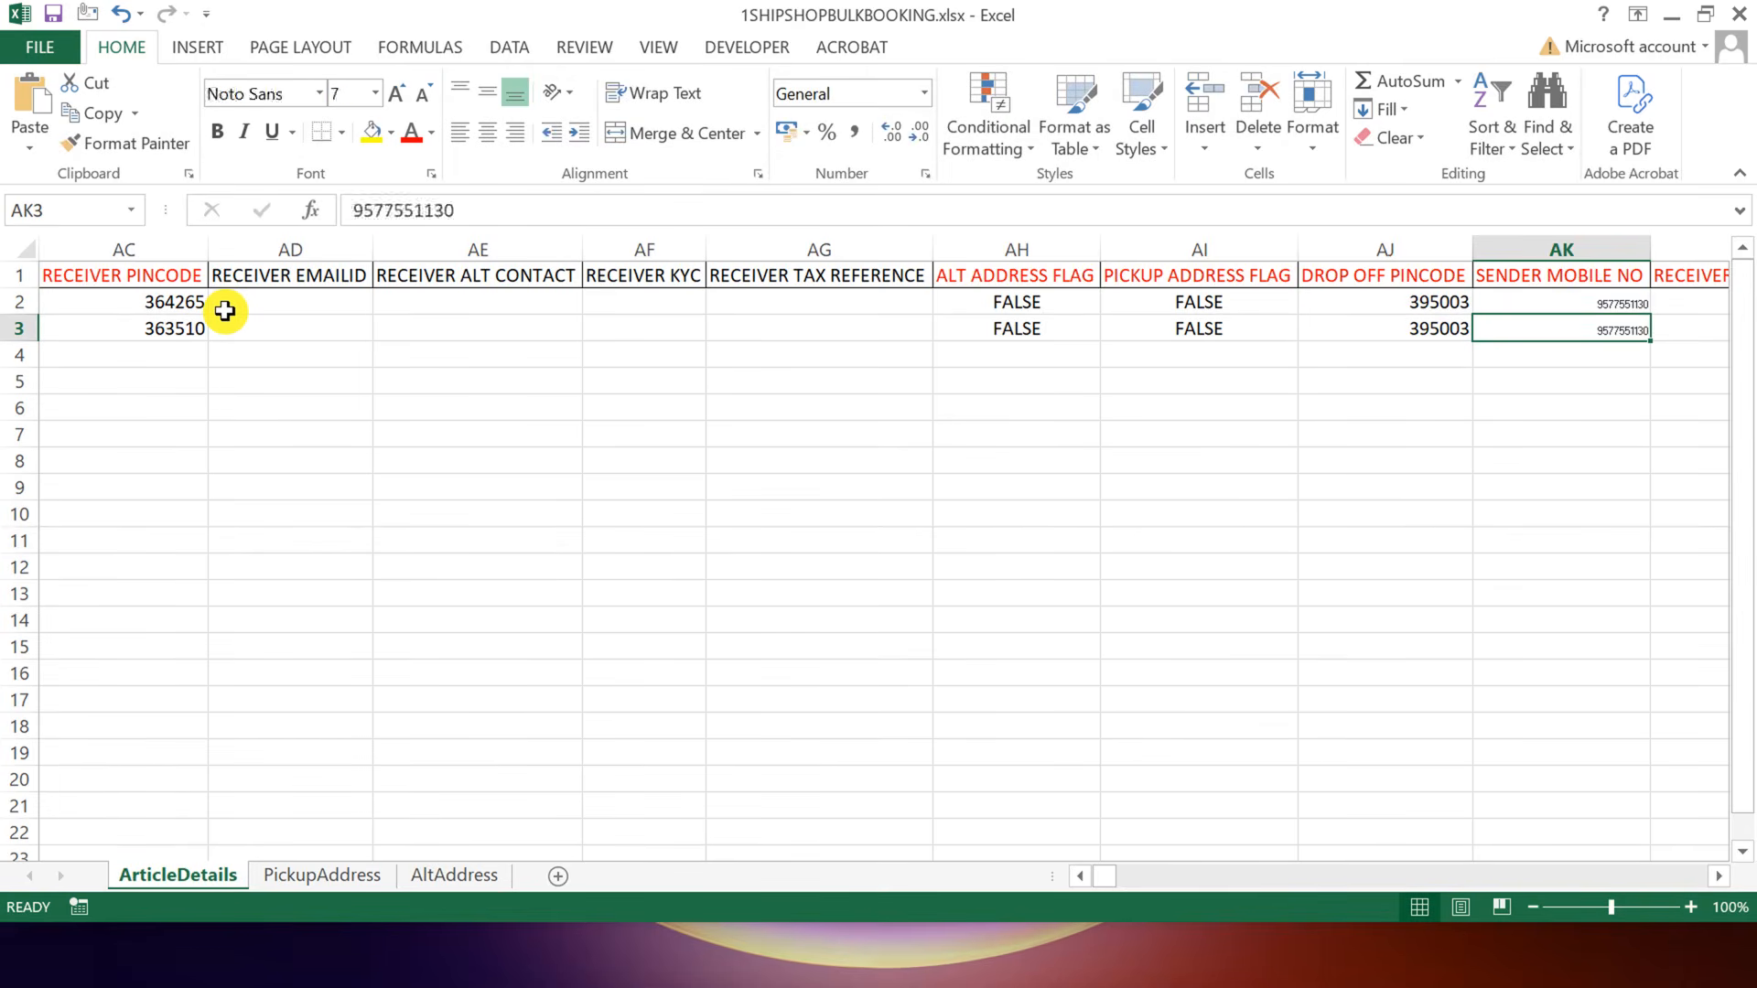
- Enter the receiver's mobile number in row 3, leaving the prepayment code and value of prepayment blank
{"action": "key", "text": "Right"}
{"action": "key", "text": "Right"}
{"action": "key", "text": "Right"}
{"action": "key", "text": "Left"}
{"action": "key", "text": "Left"}
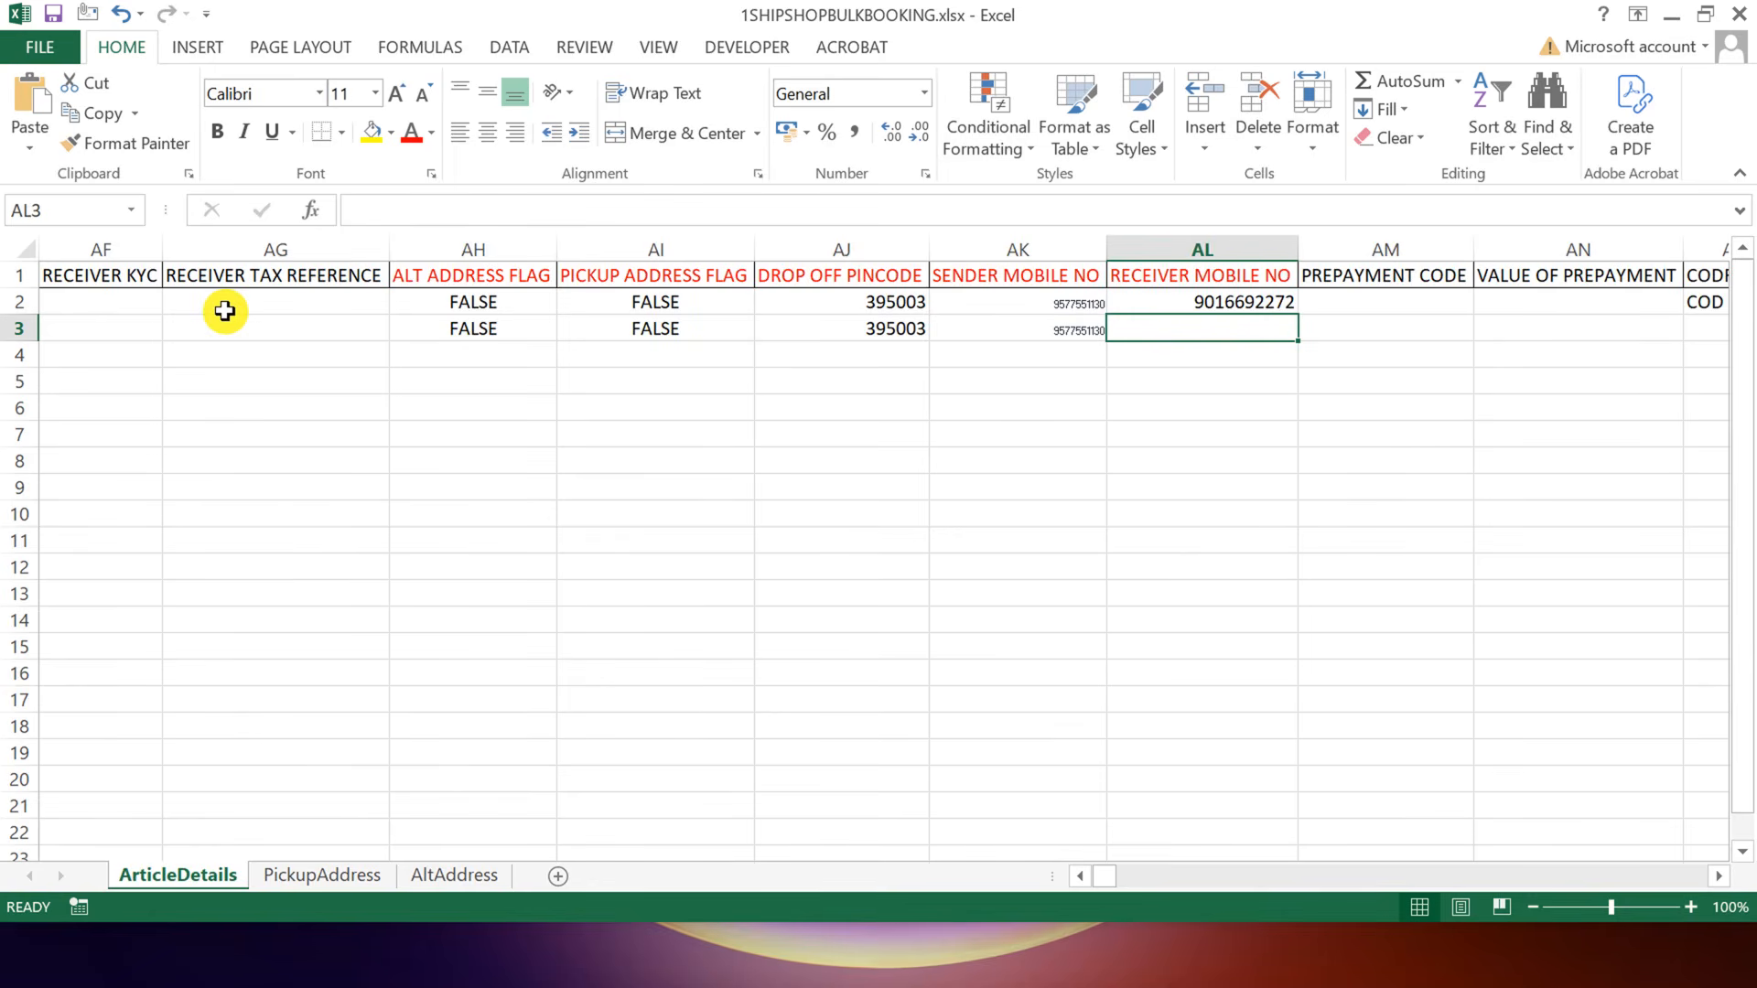
{"action": "type", "text": "957458"}
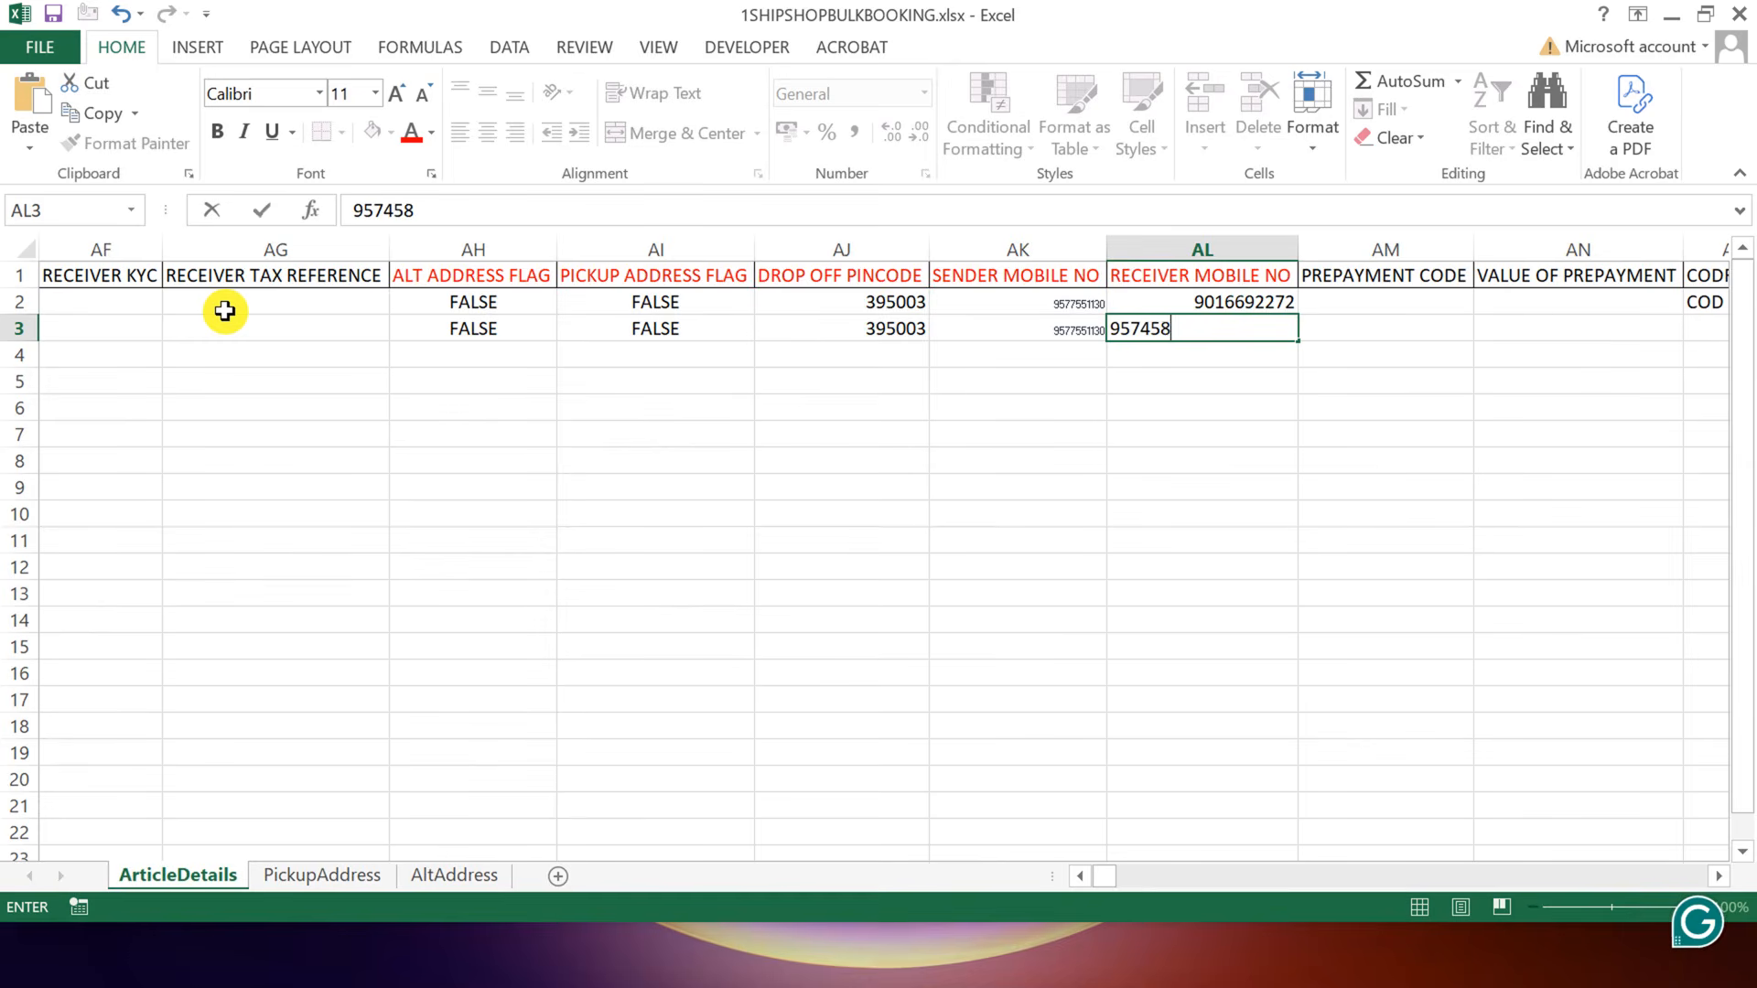
{"action": "type", "text": "99"}
{"action": "key", "text": "Tab"}
{"action": "key", "text": "Tab"}
{"action": "key", "text": "Tab"}
{"action": "key", "text": "Tab"}
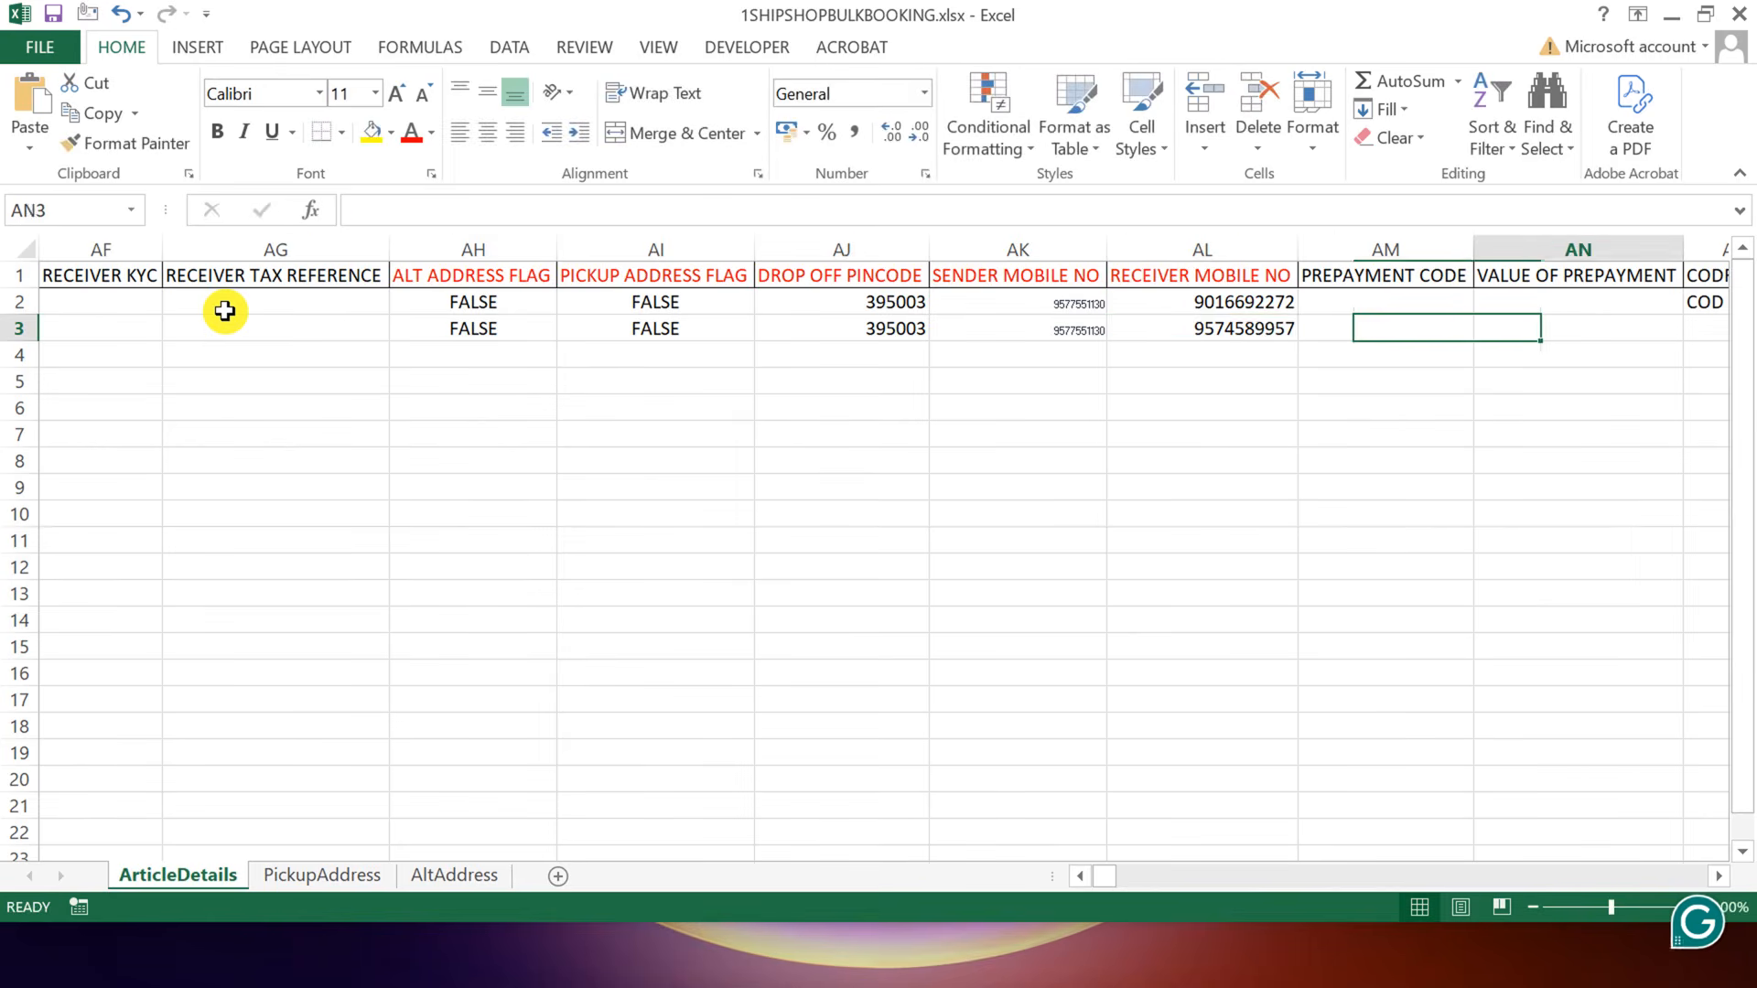
- Copy the COD entry from row 2 into row 3 and set row 3's value for CODR/COD to 3000
{"action": "key", "text": "shift+Tab"}
{"action": "key", "text": "ctrl+d"}
{"action": "key", "text": "Tab"}
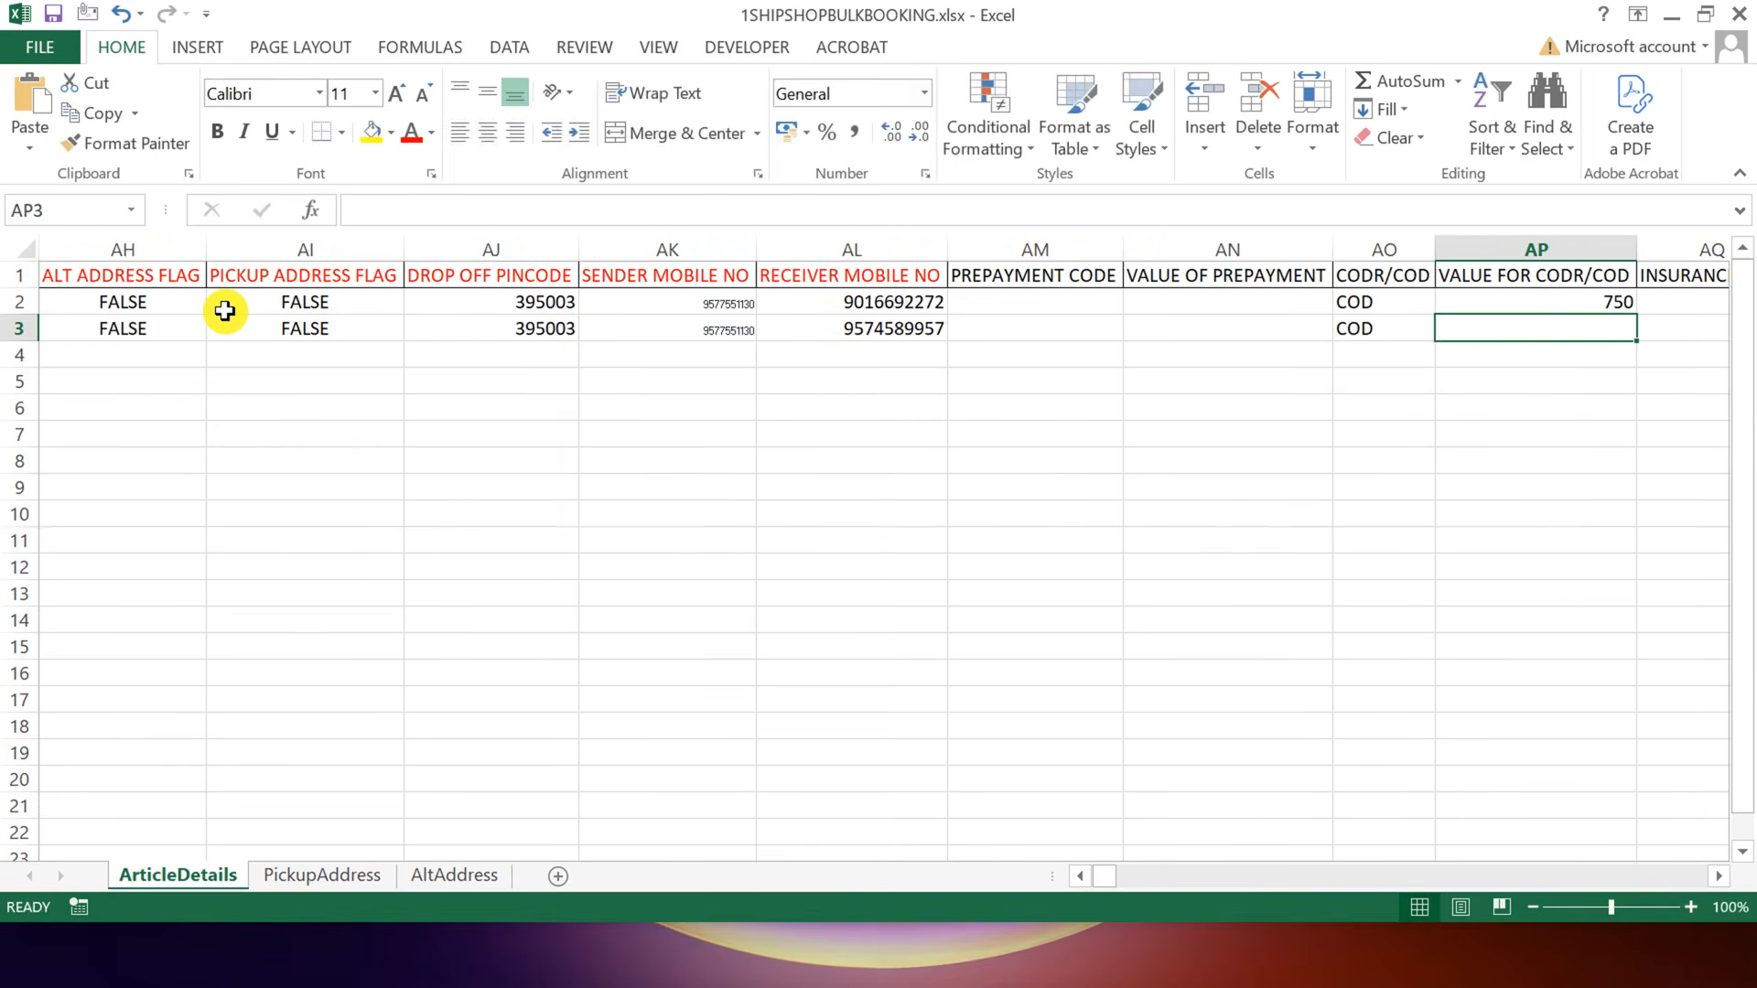
{"action": "type", "text": "3000"}
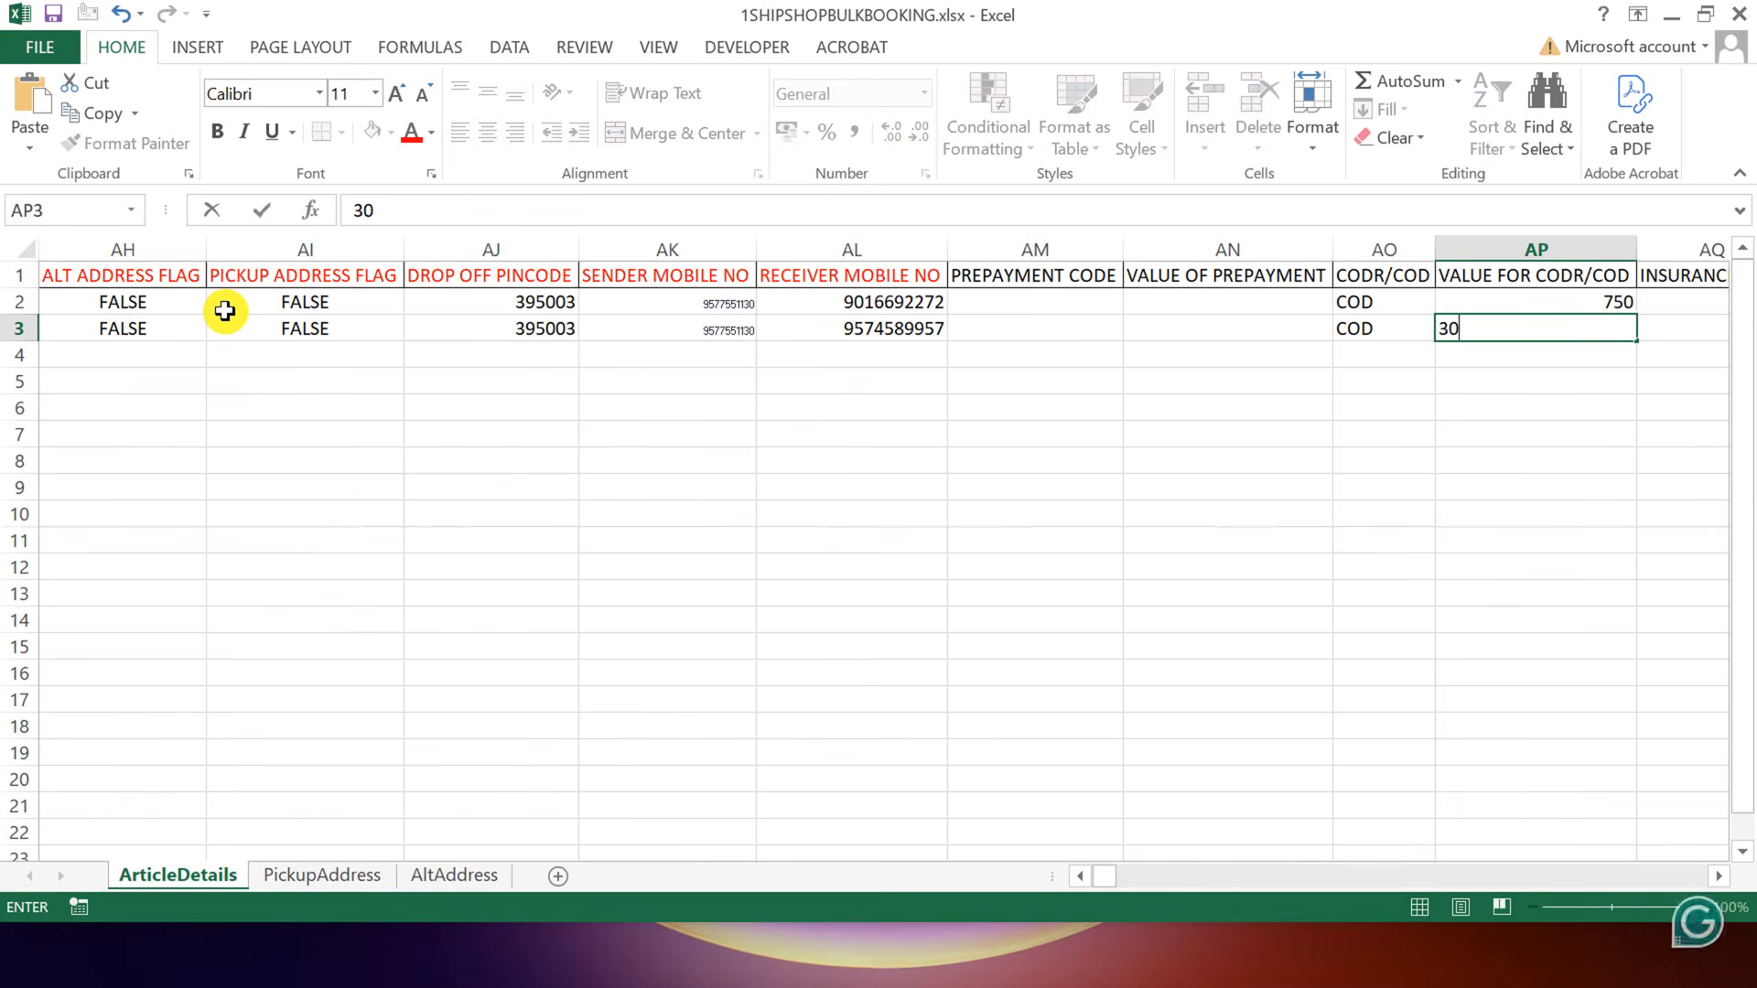
{"action": "key", "text": "Right"}
{"action": "key", "text": "Right"}
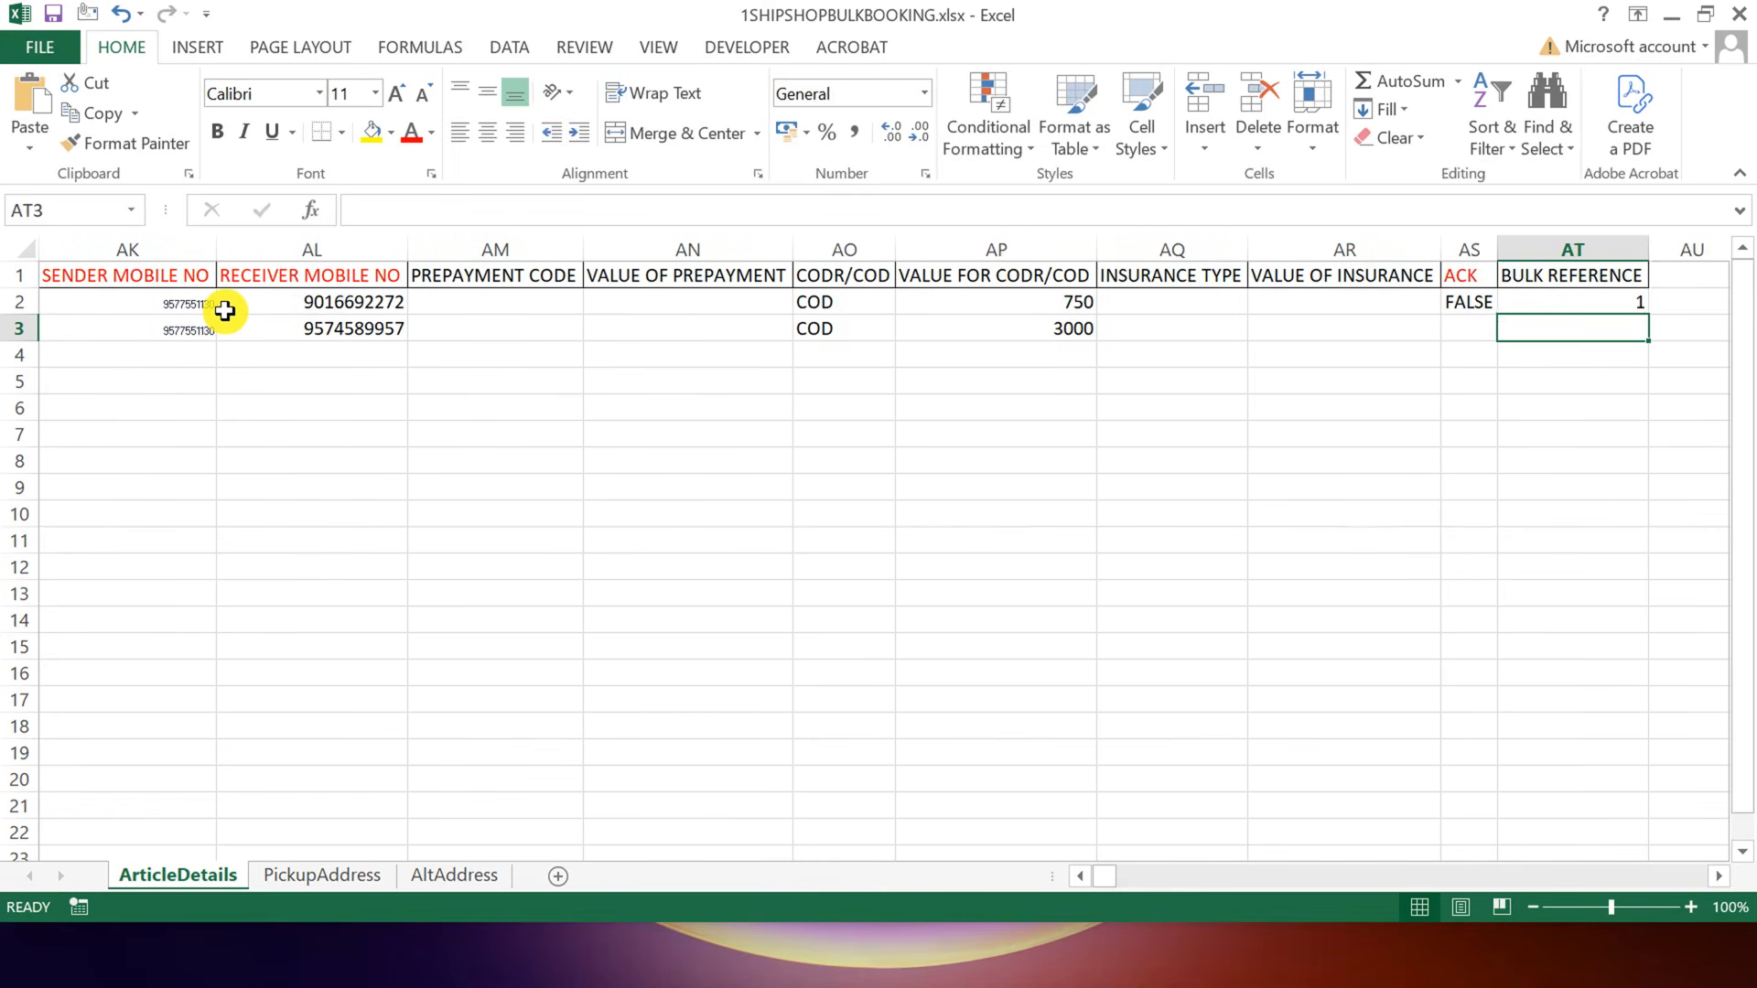
- Copy the ACK flag FALSE from row 2 into row 3 and clear the bulk reference in row 2
{"action": "key", "text": "Left"}
{"action": "key", "text": "ctrl+d"}
{"action": "key", "text": "Right"}
{"action": "key", "text": "Up"}
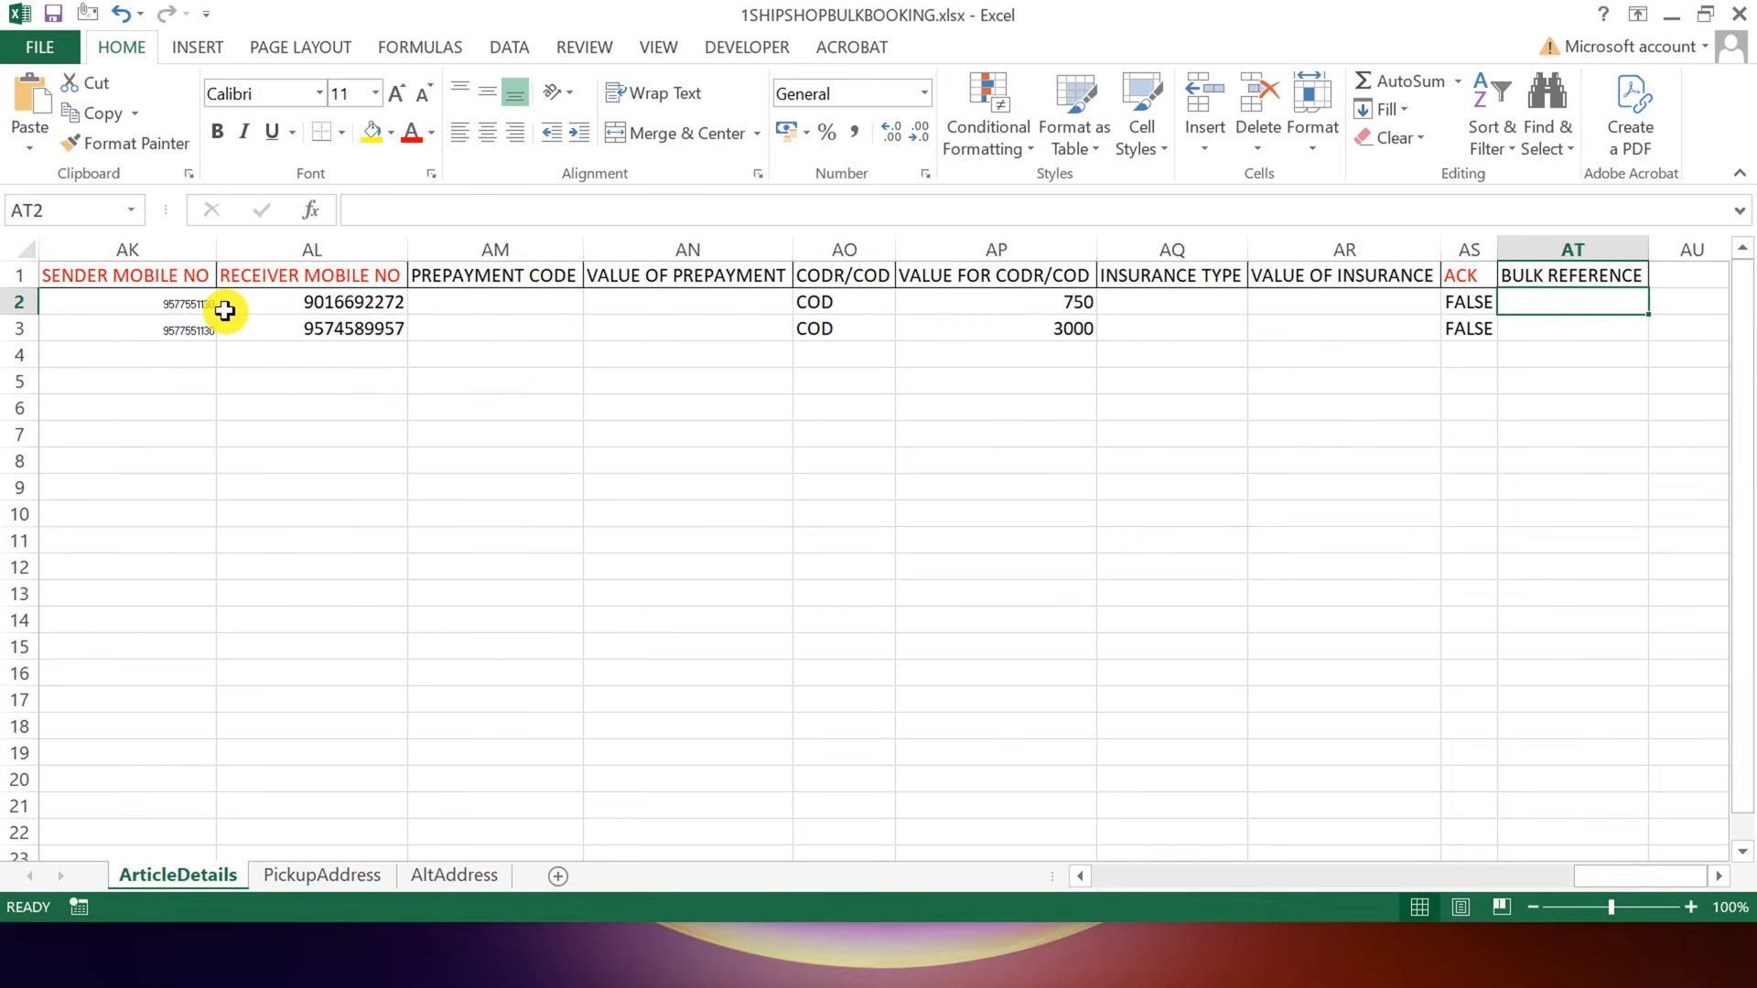
- Close the workbook and open Bulk Booking under Self Booking in the India Post customer portal
{"action": "left_click", "coordinate": [1740, 13]}
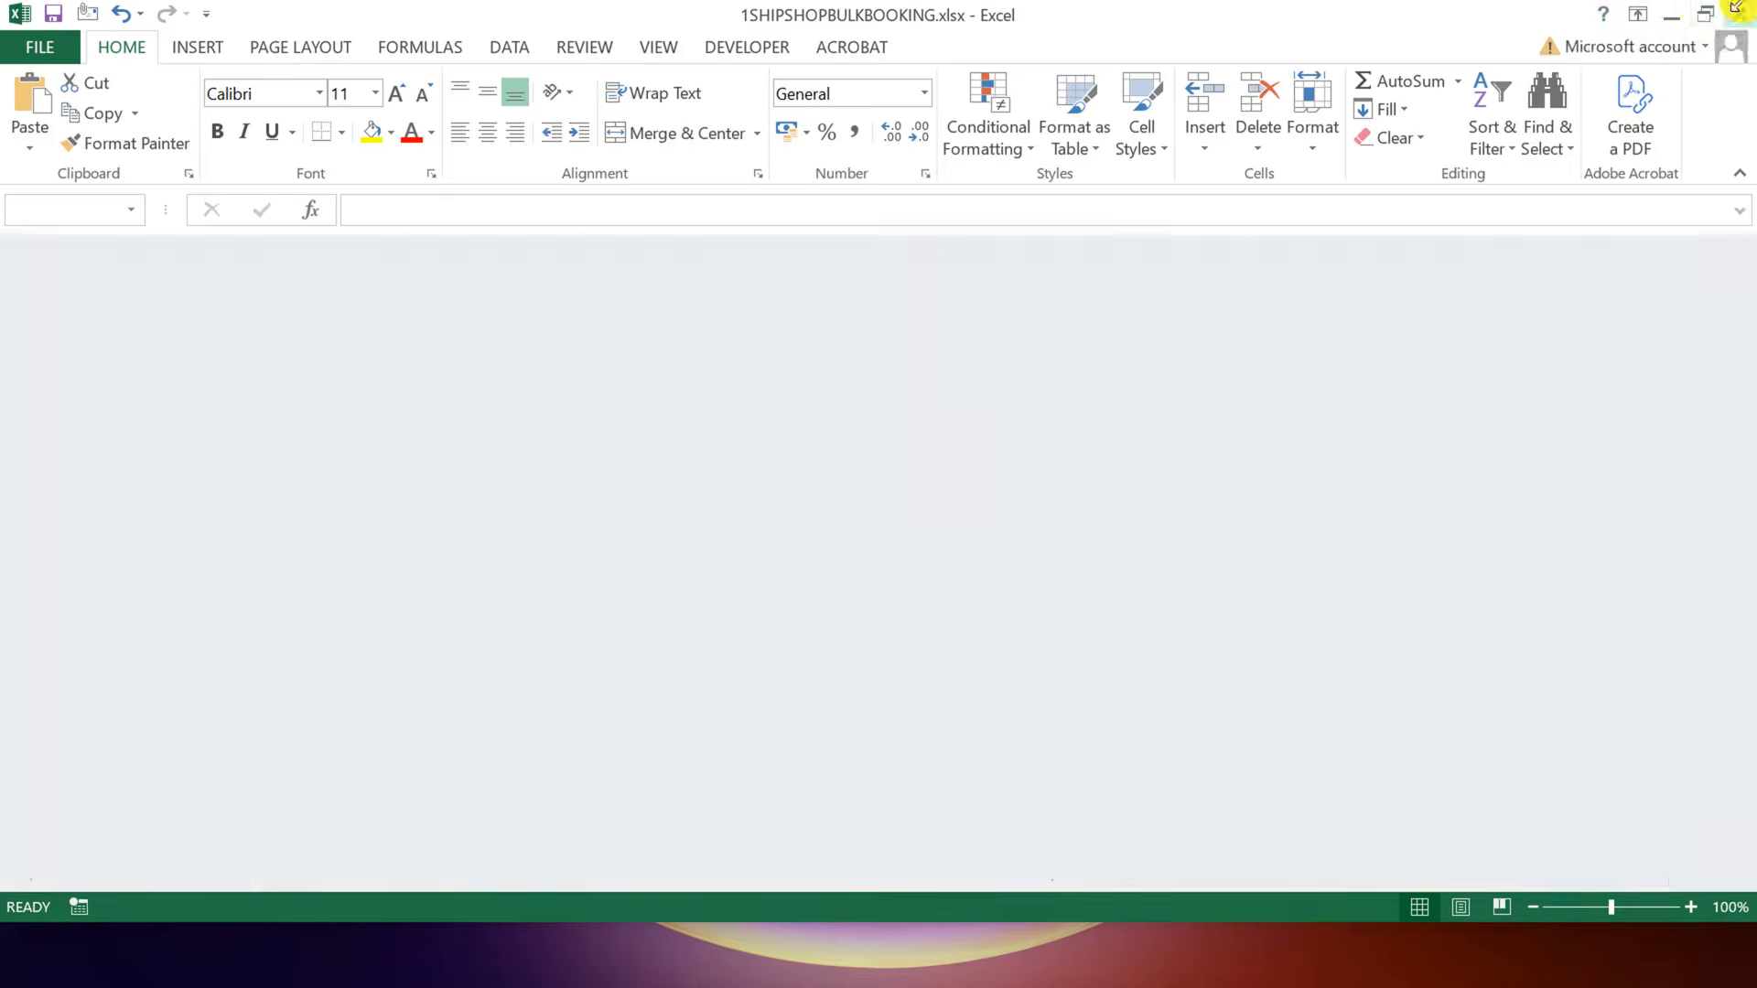
{"action": "left_click", "coordinate": [73, 199]}
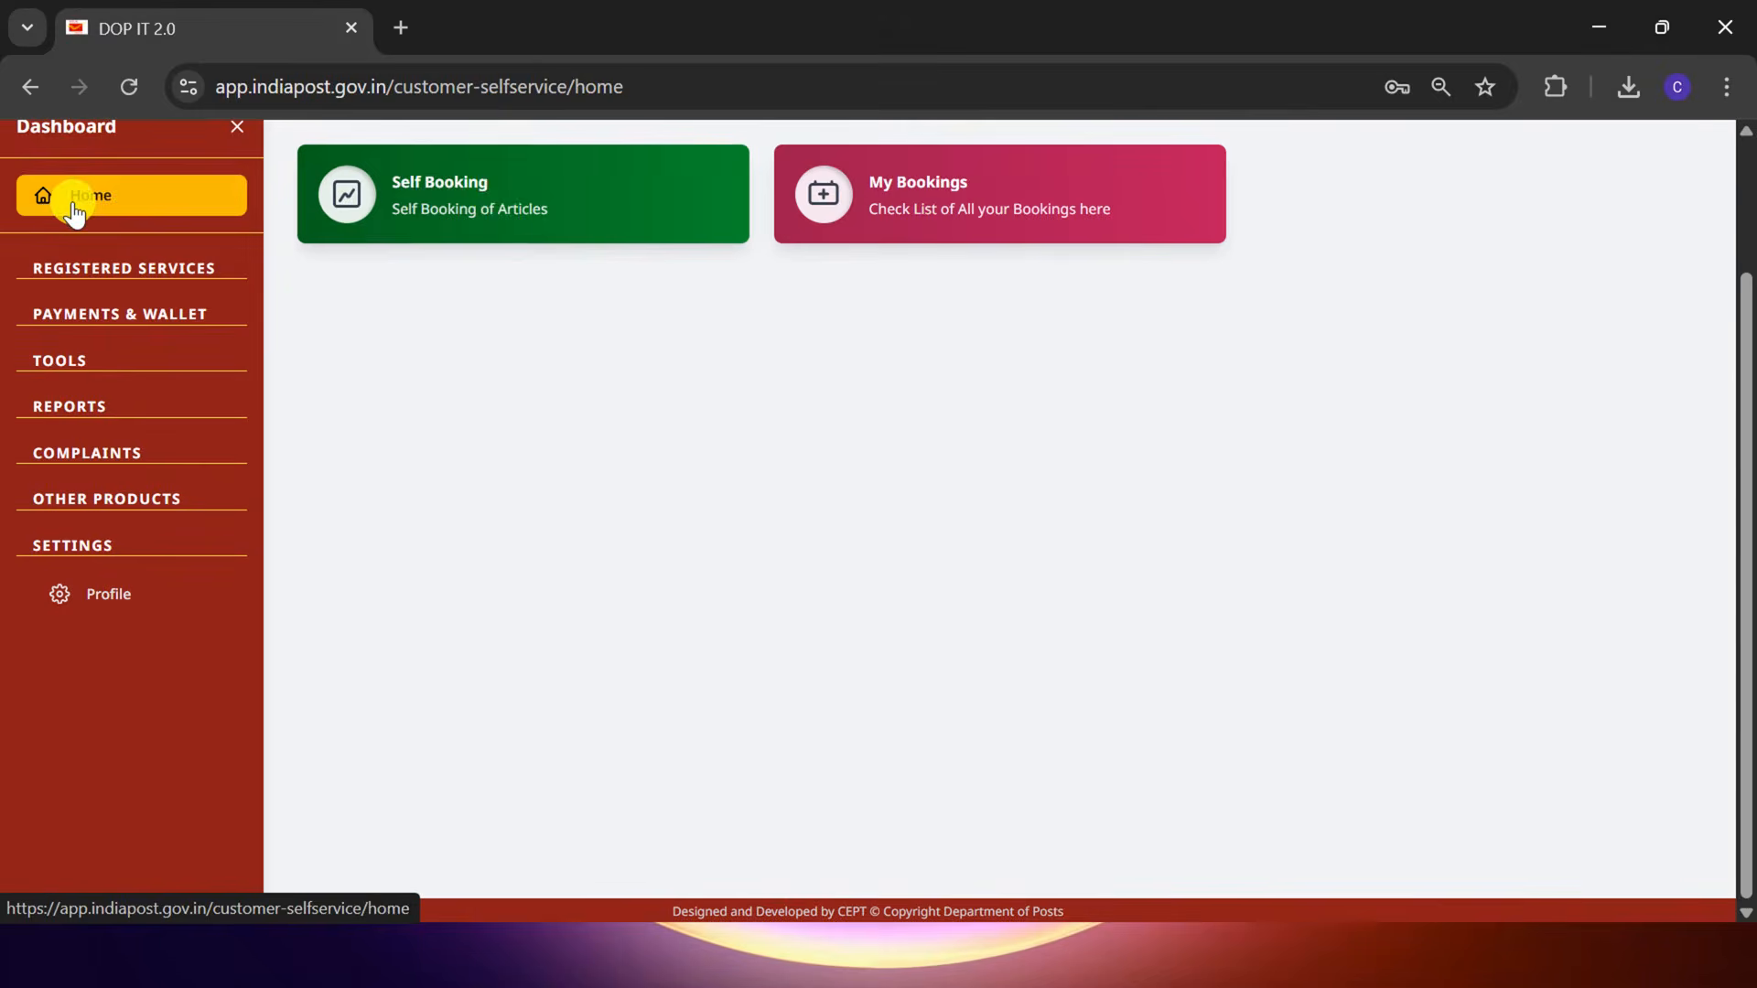
{"action": "left_click", "coordinate": [435, 214]}
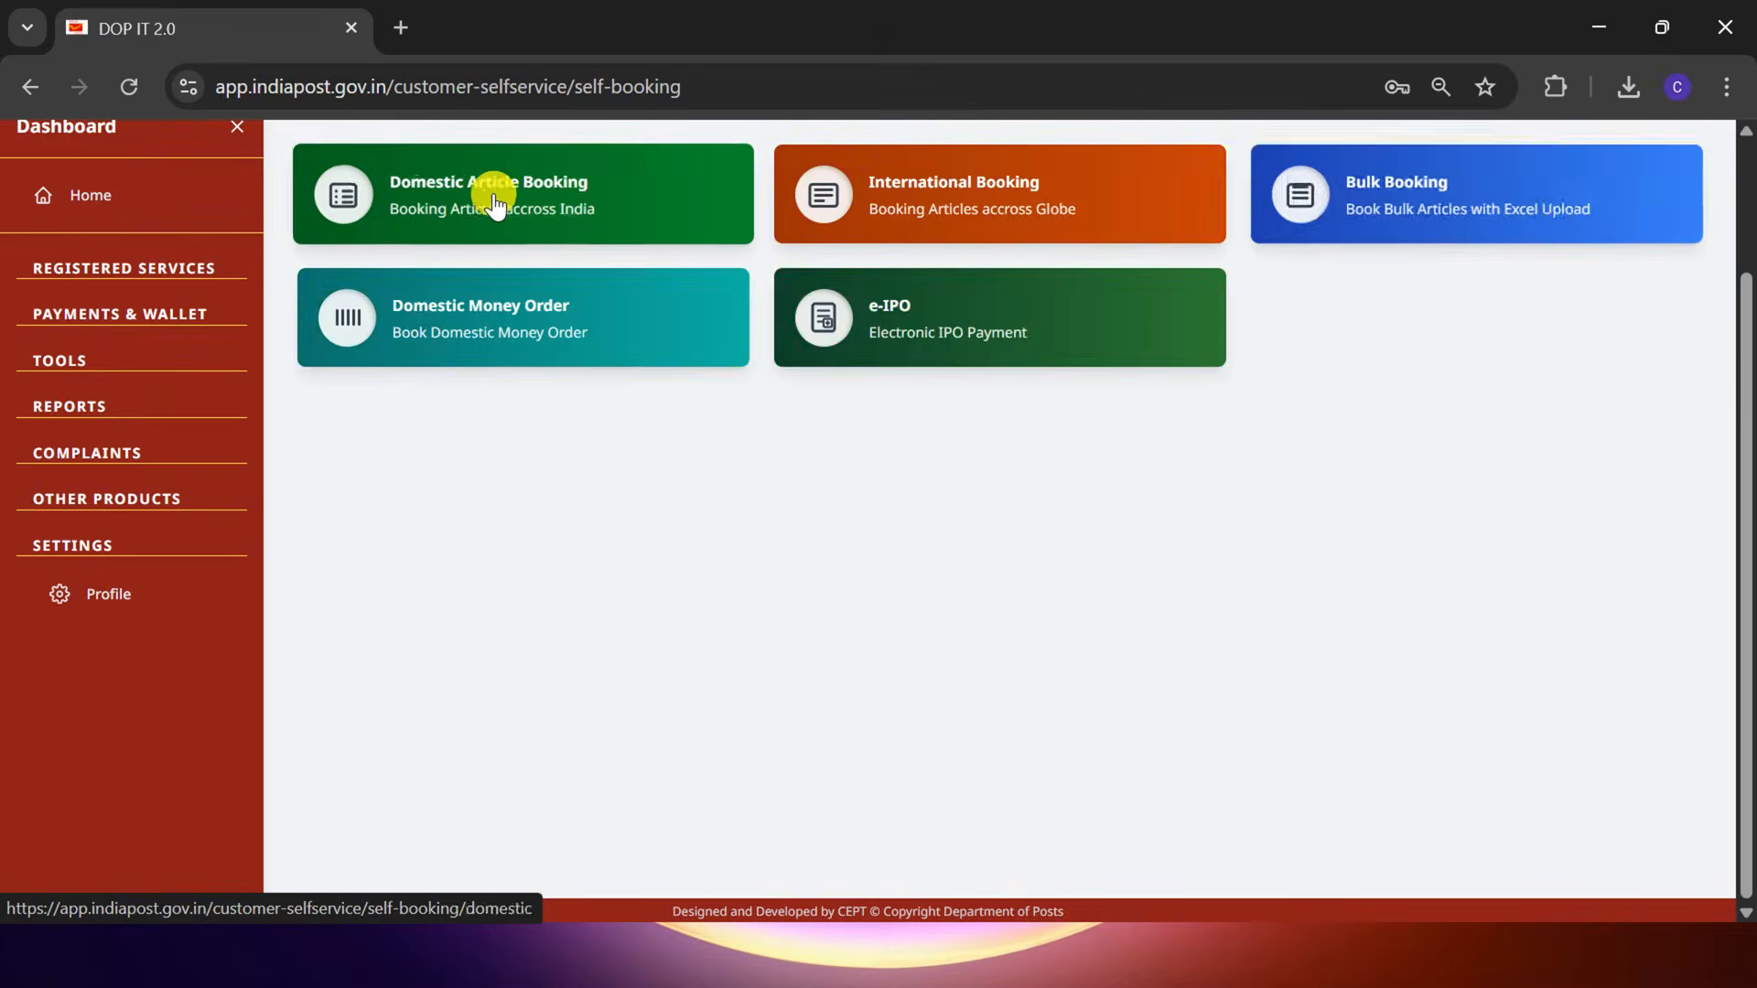
{"action": "left_click", "coordinate": [1570, 196]}
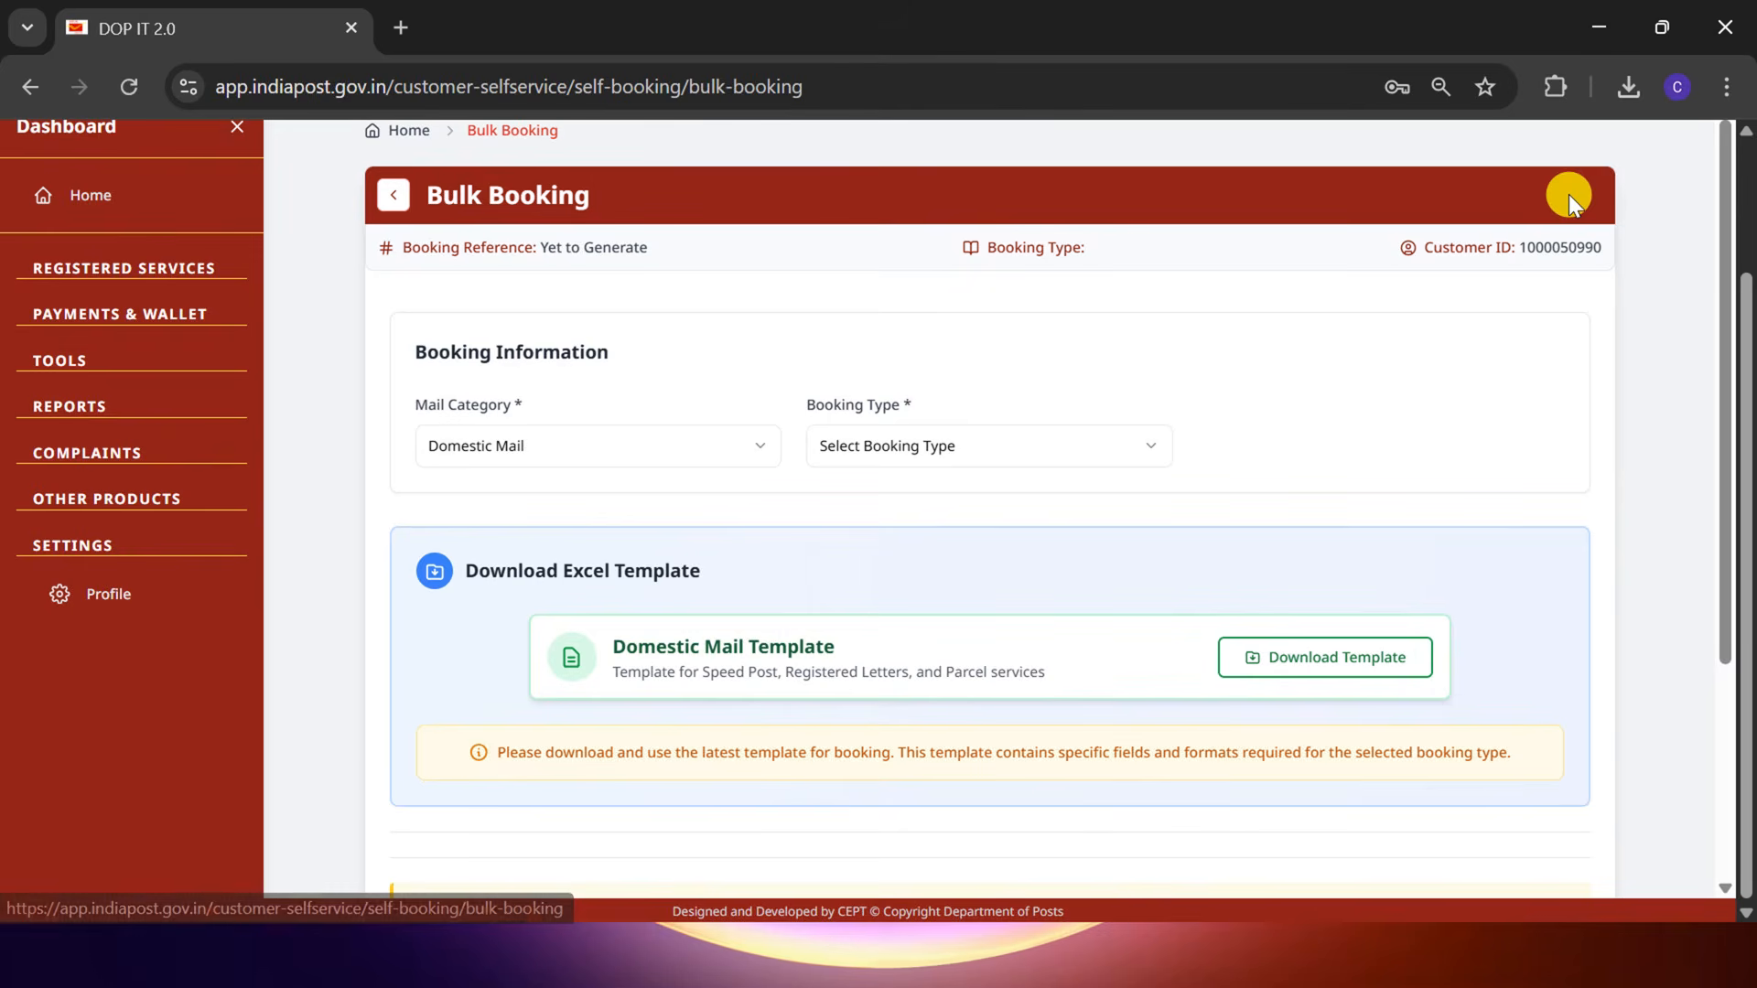
- Keep the mail category at Domestic Mail, and set the booking type to Registered Bulk Customer and the product type to Speed Post Parcel
{"action": "left_click", "coordinate": [630, 456]}
{"action": "left_click", "coordinate": [630, 456]}
{"action": "left_click", "coordinate": [923, 448]}
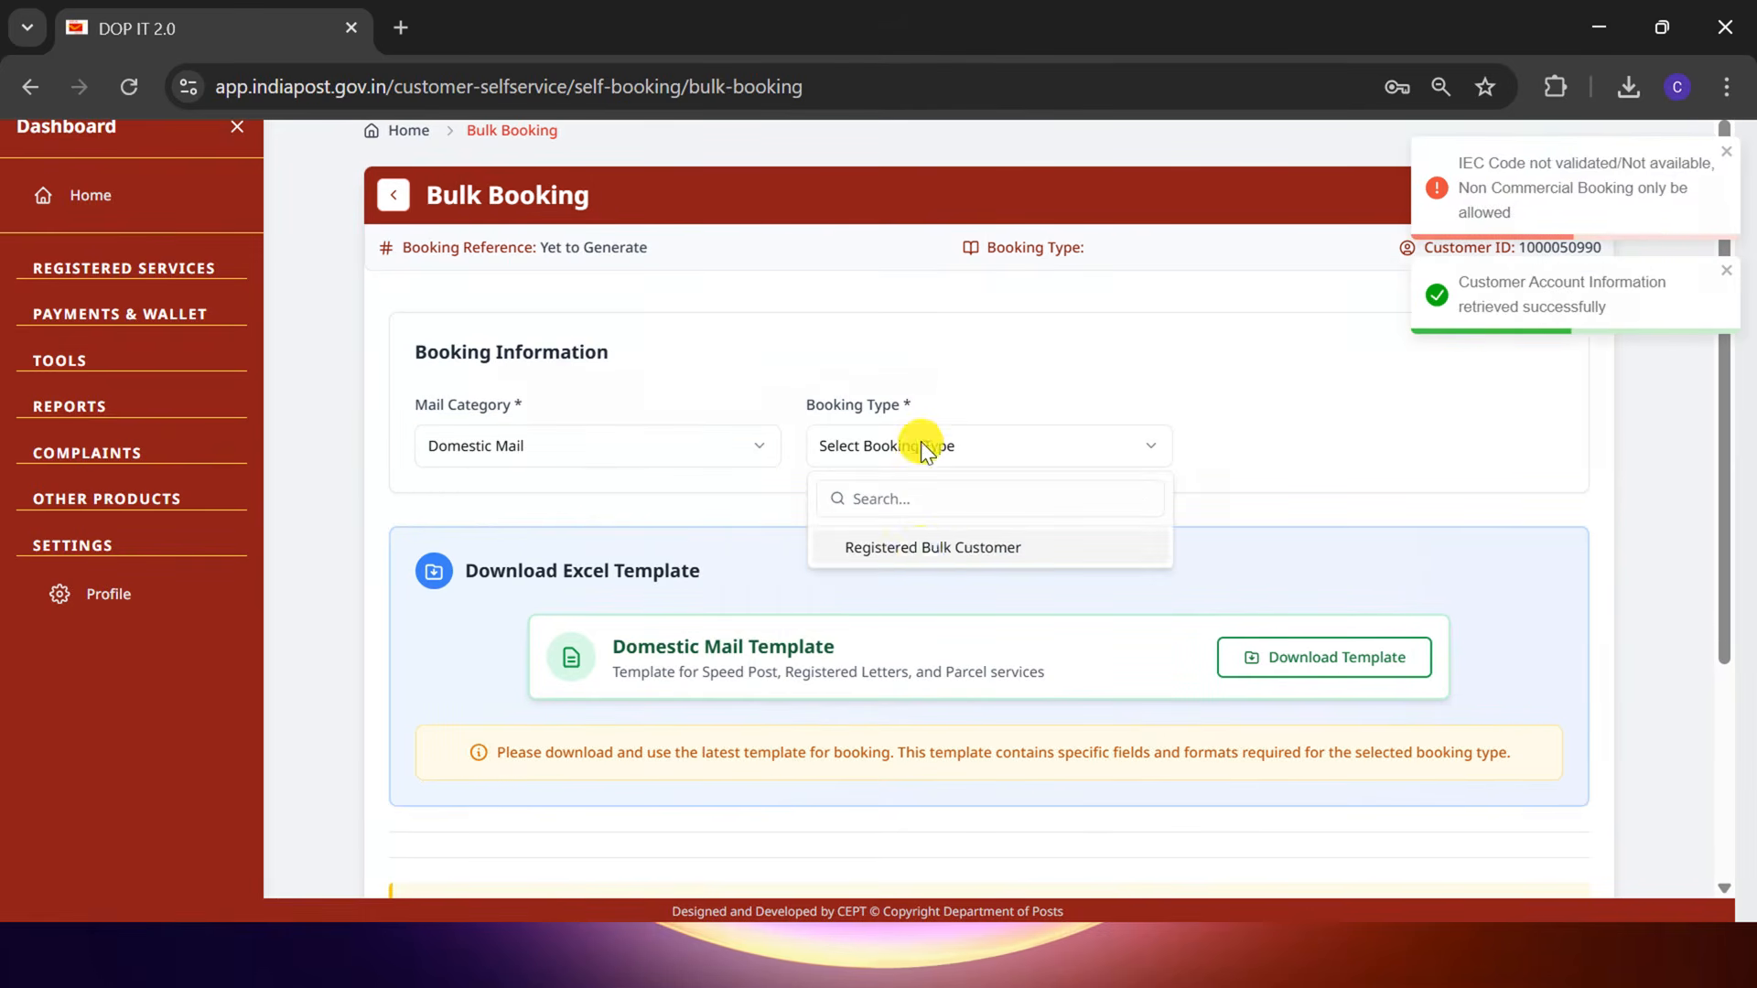
{"action": "left_click", "coordinate": [919, 553]}
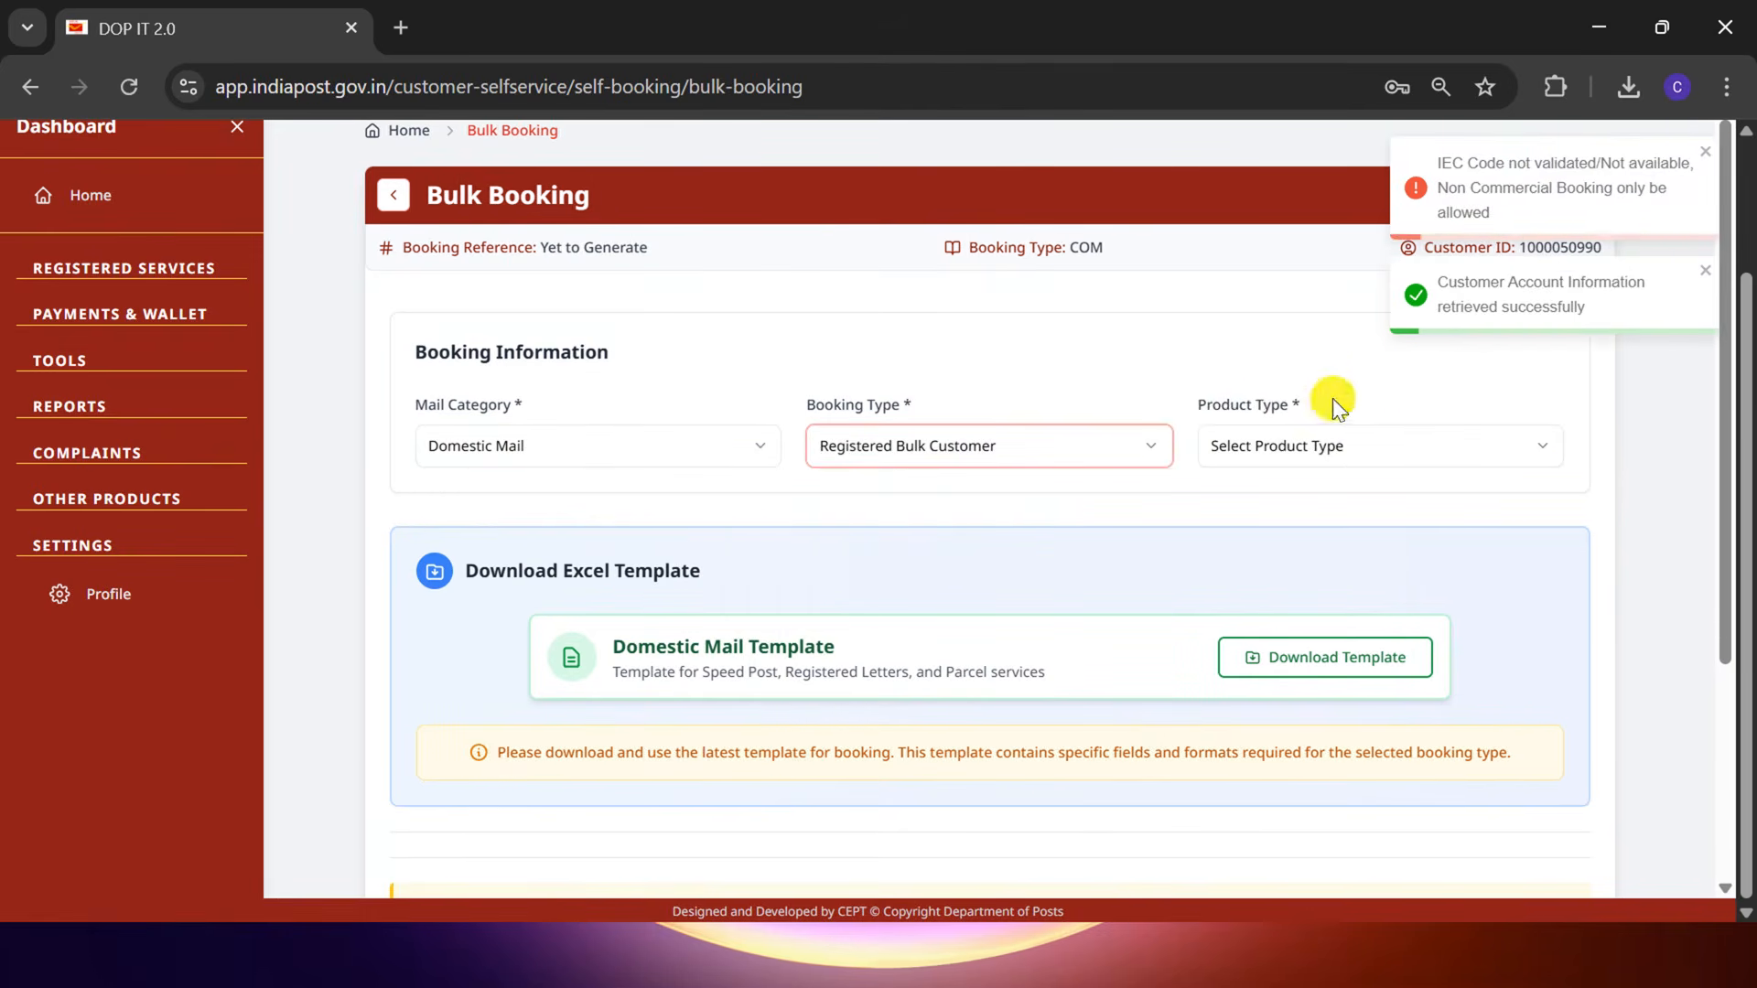
{"action": "left_click", "coordinate": [1320, 450]}
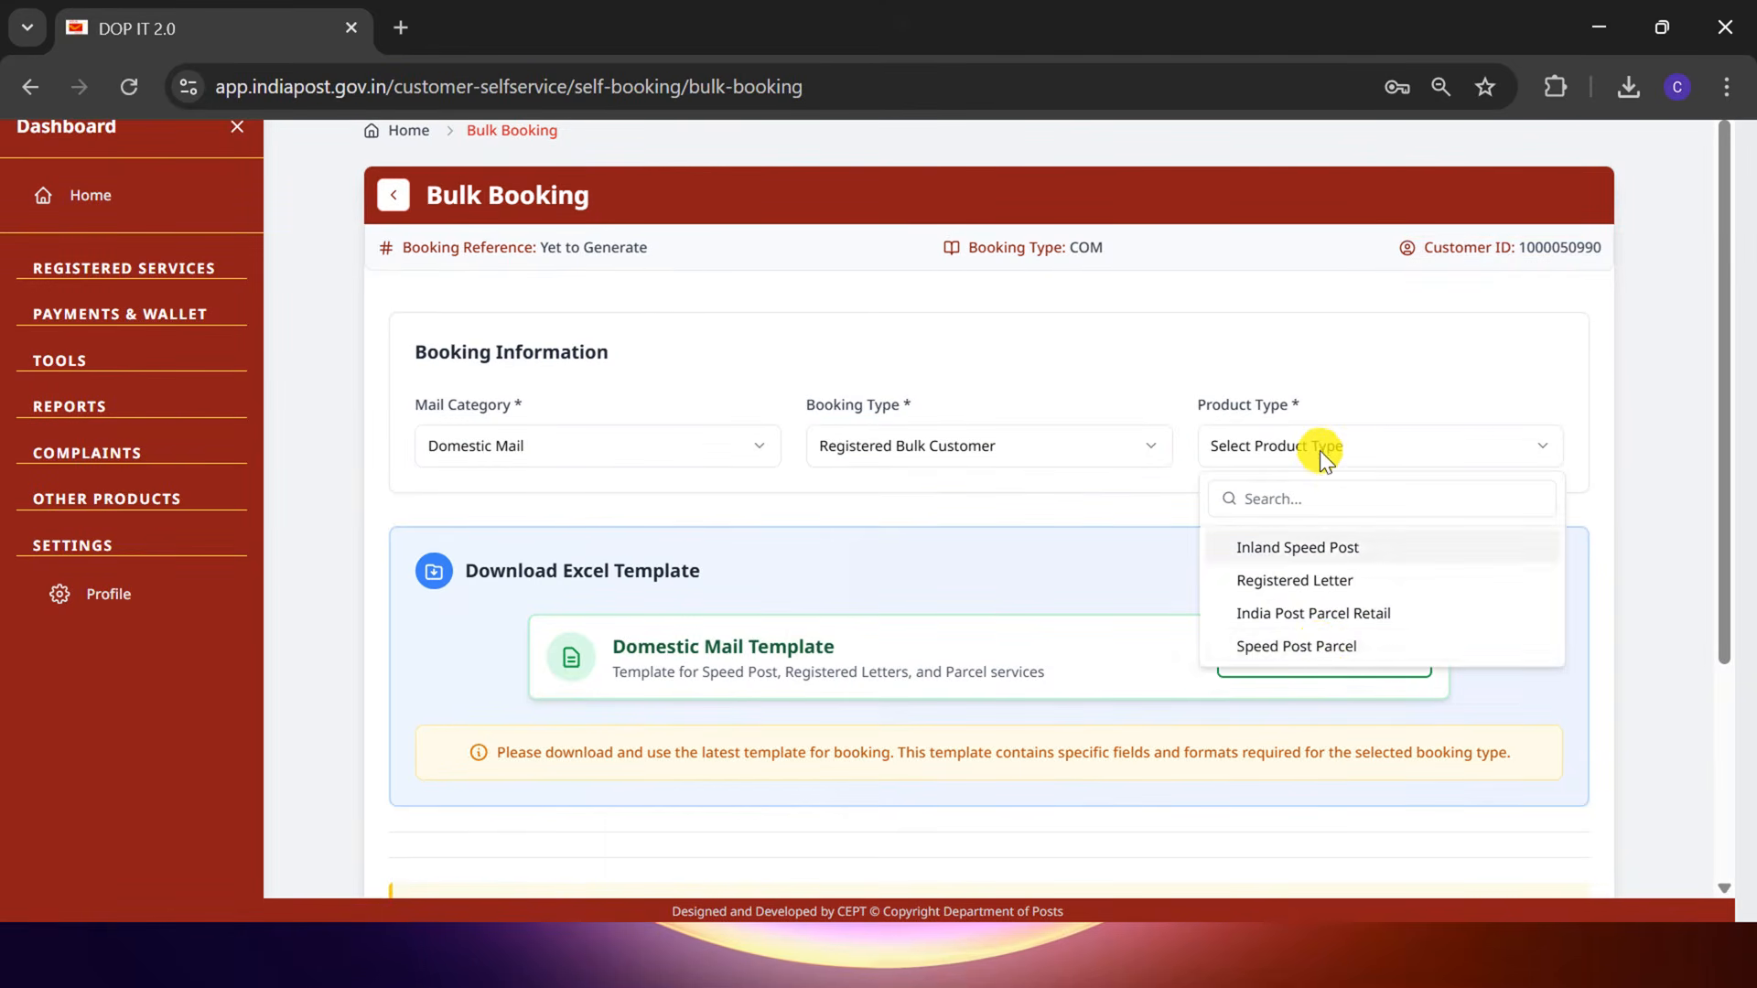
{"action": "left_click", "coordinate": [1324, 646]}
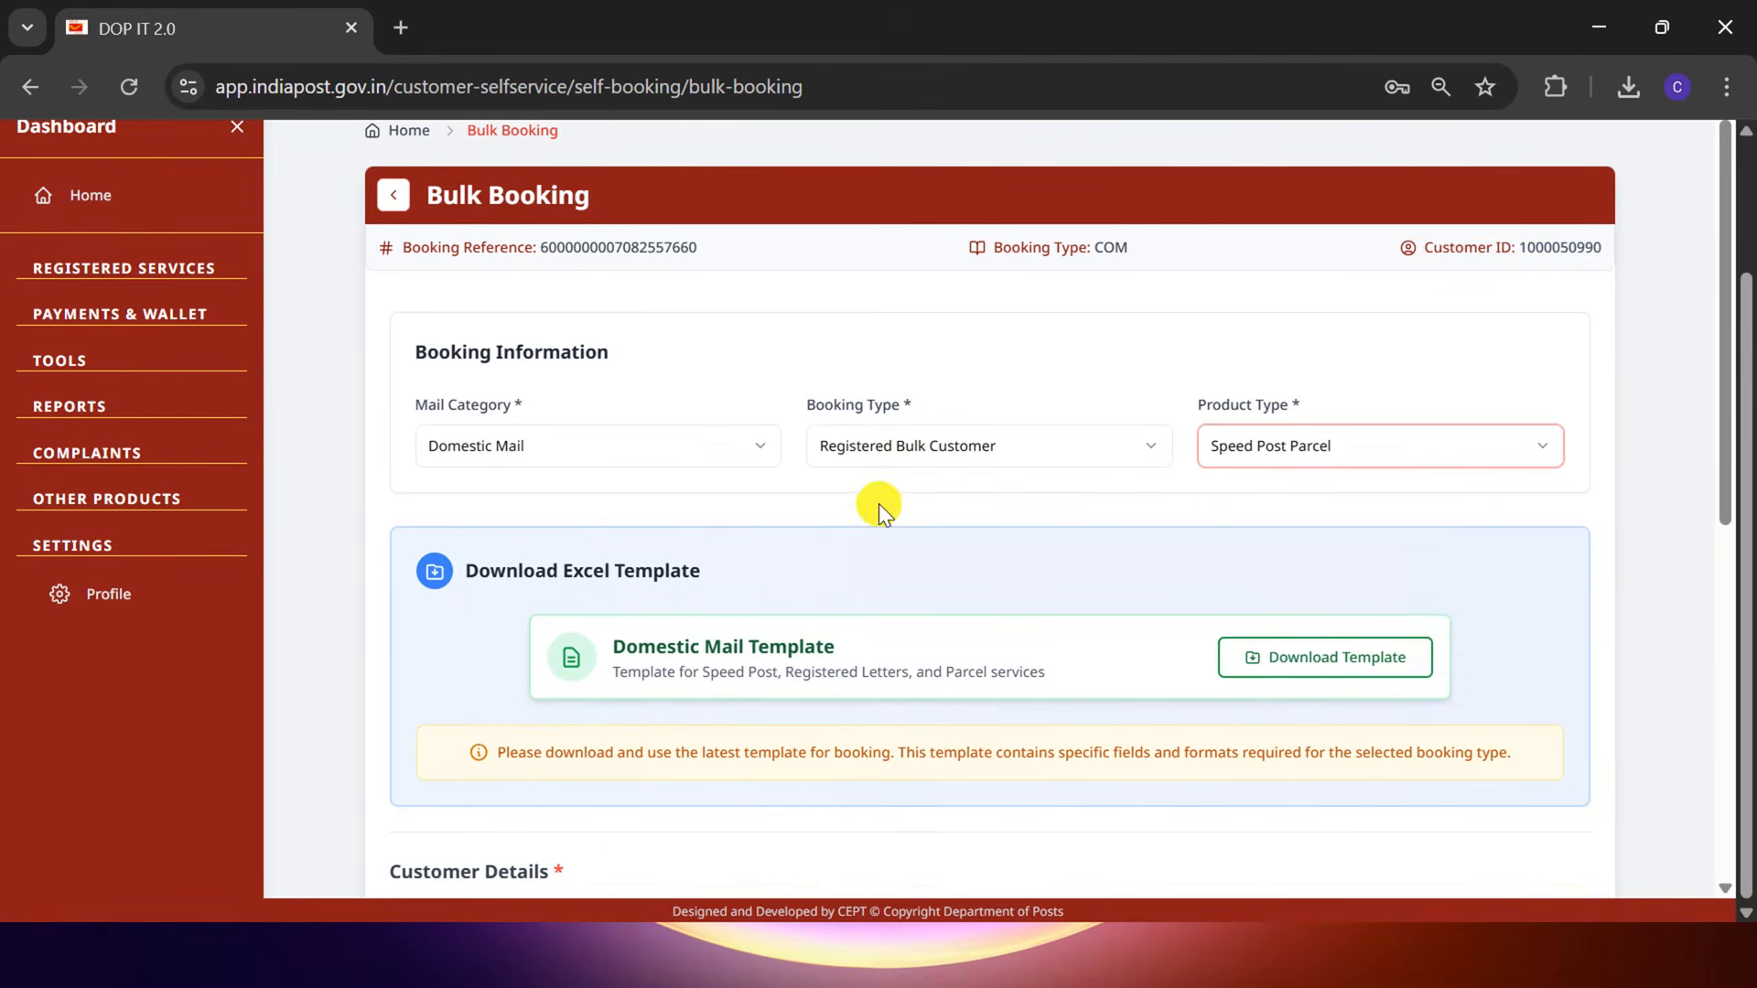
- Choose 1SHIPSHOPBULKBOOKING.xlsx from the Desktop as the Excel file to upload
{"action": "scroll", "coordinate": [879, 503], "scroll_direction": "down", "scroll_amount": 3}
{"action": "scroll", "coordinate": [879, 503], "scroll_direction": "down", "scroll_amount": 4}
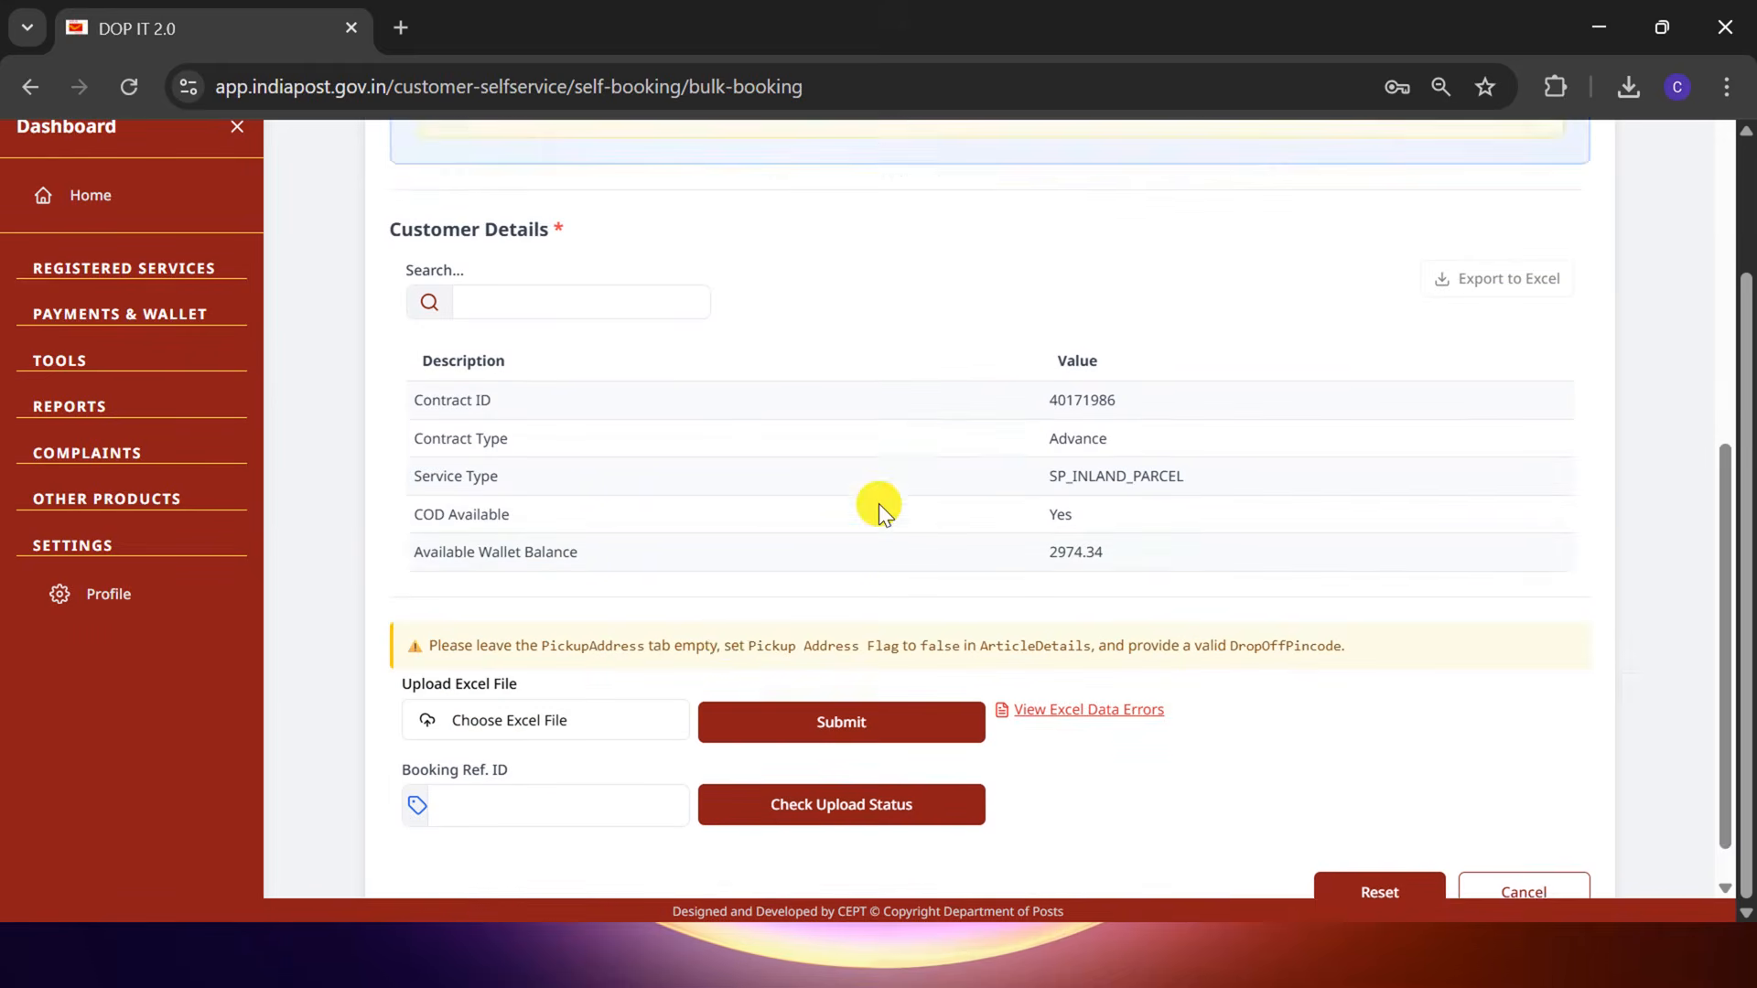
{"action": "left_click", "coordinate": [530, 678]}
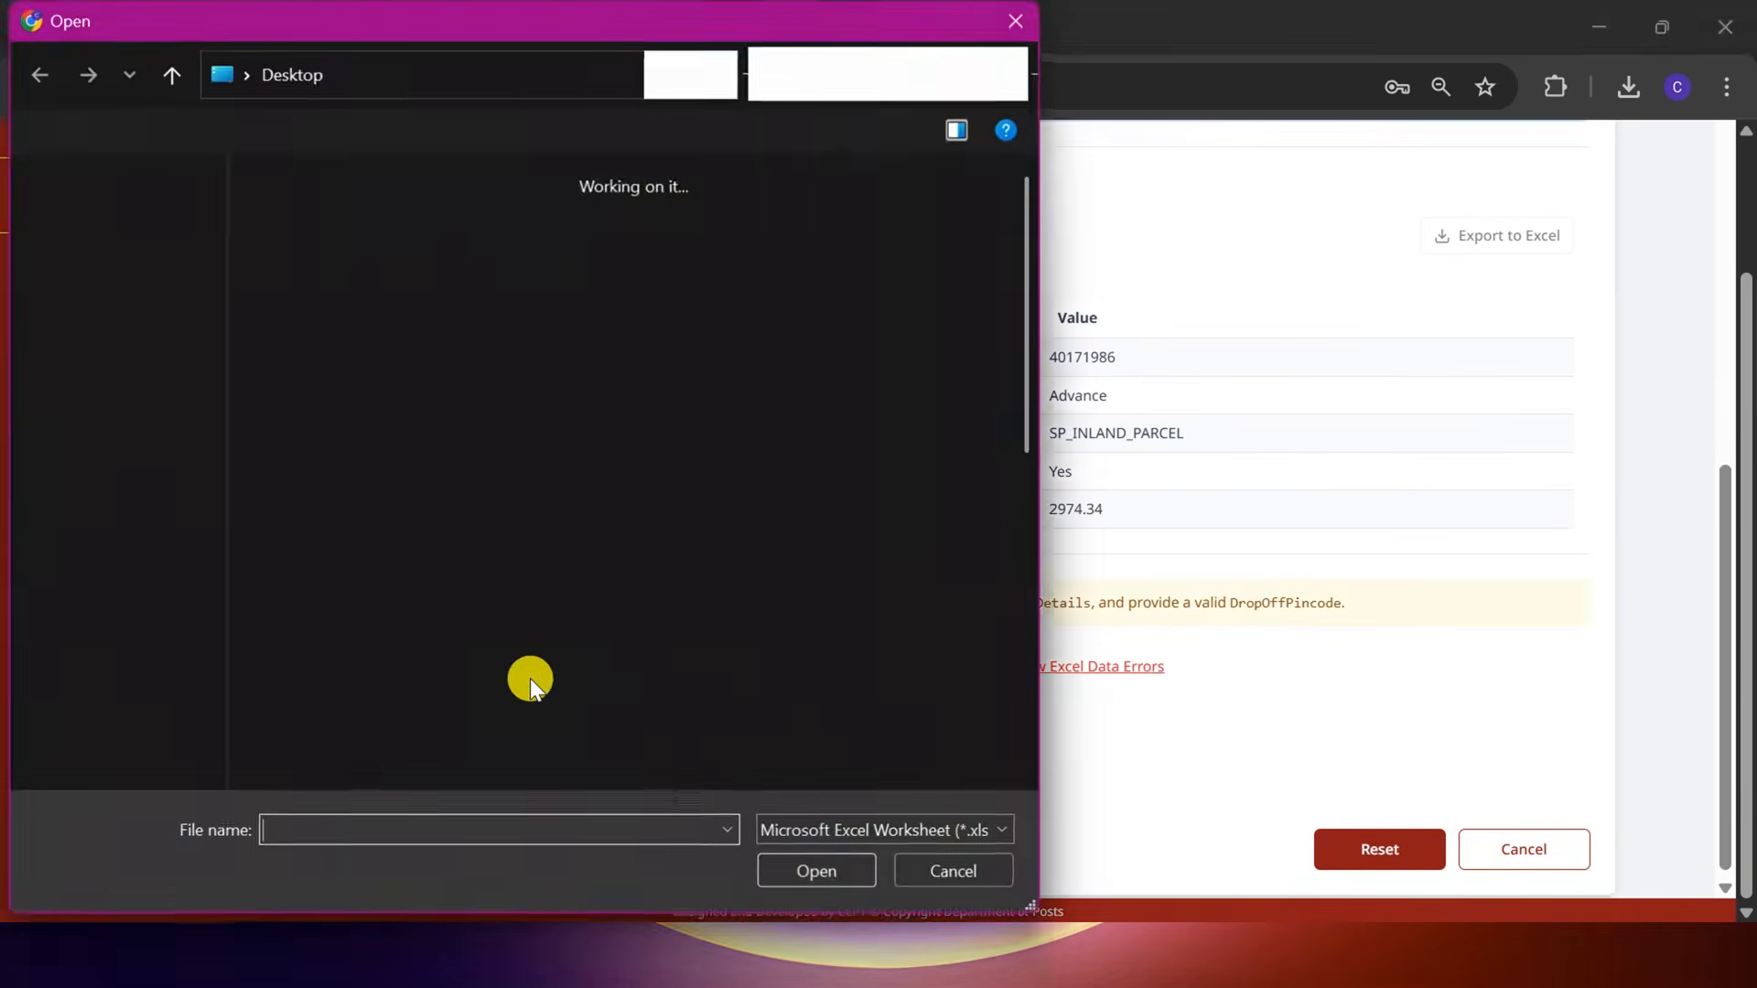
{"action": "left_click", "coordinate": [119, 348]}
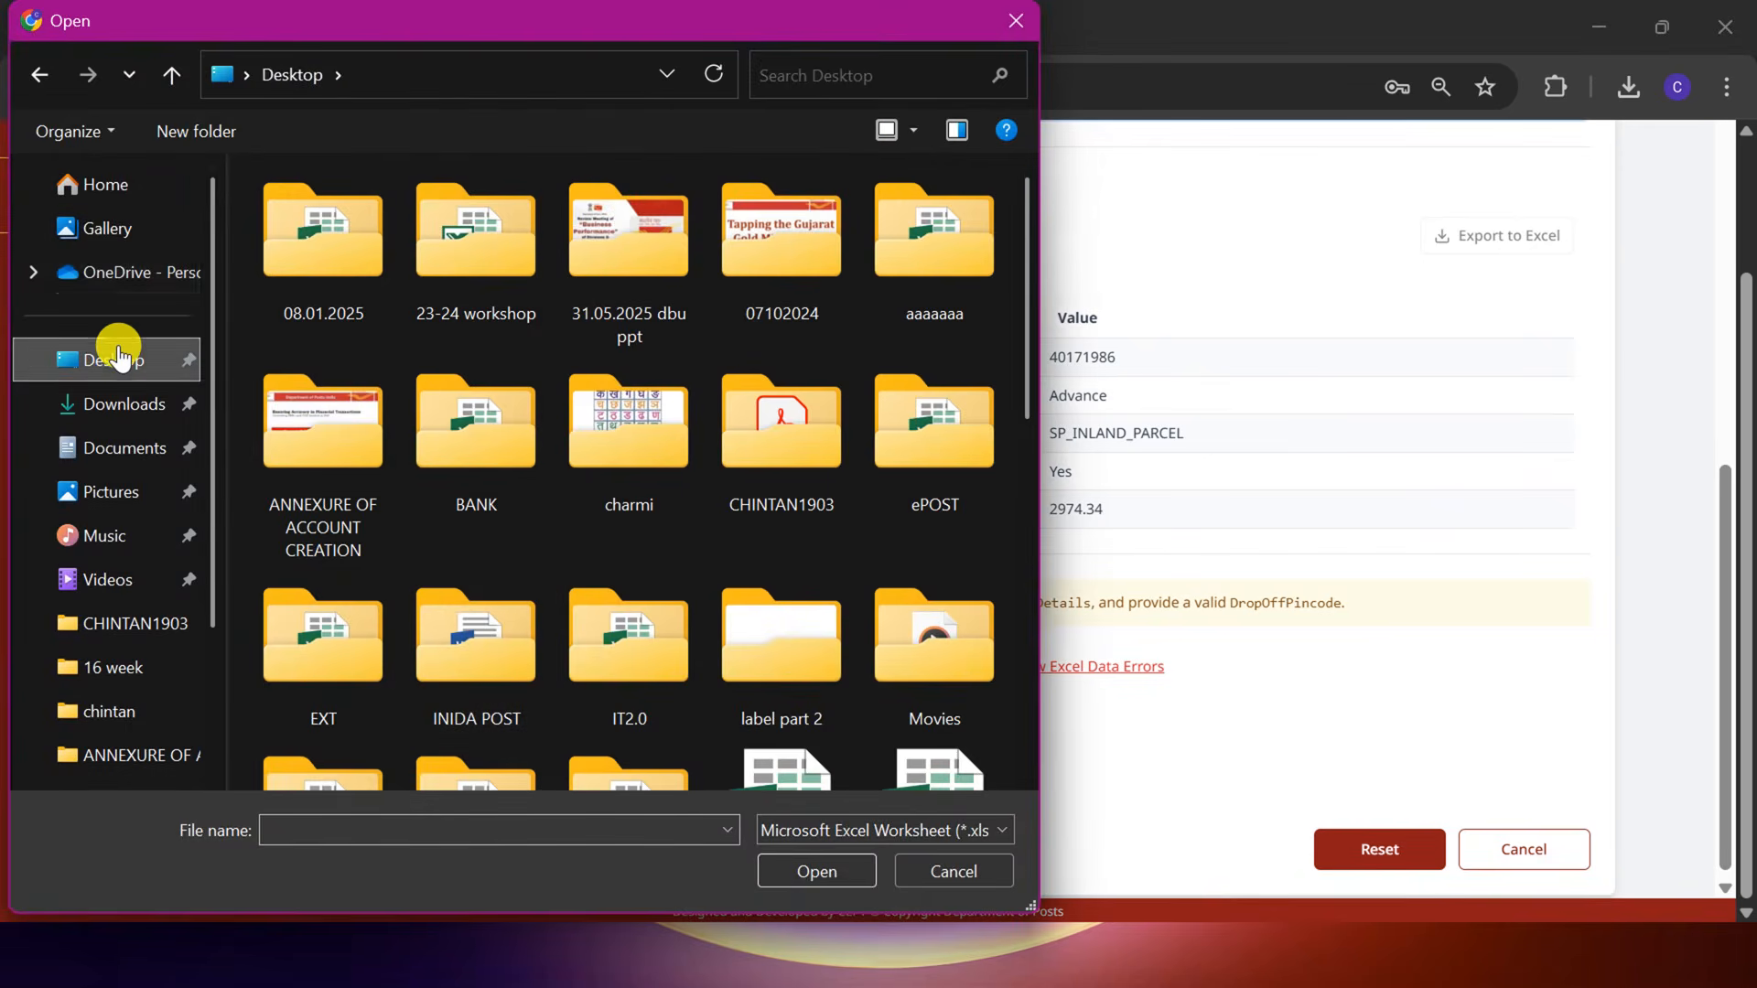
{"action": "left_click", "coordinate": [309, 227]}
{"action": "key", "text": "1"}
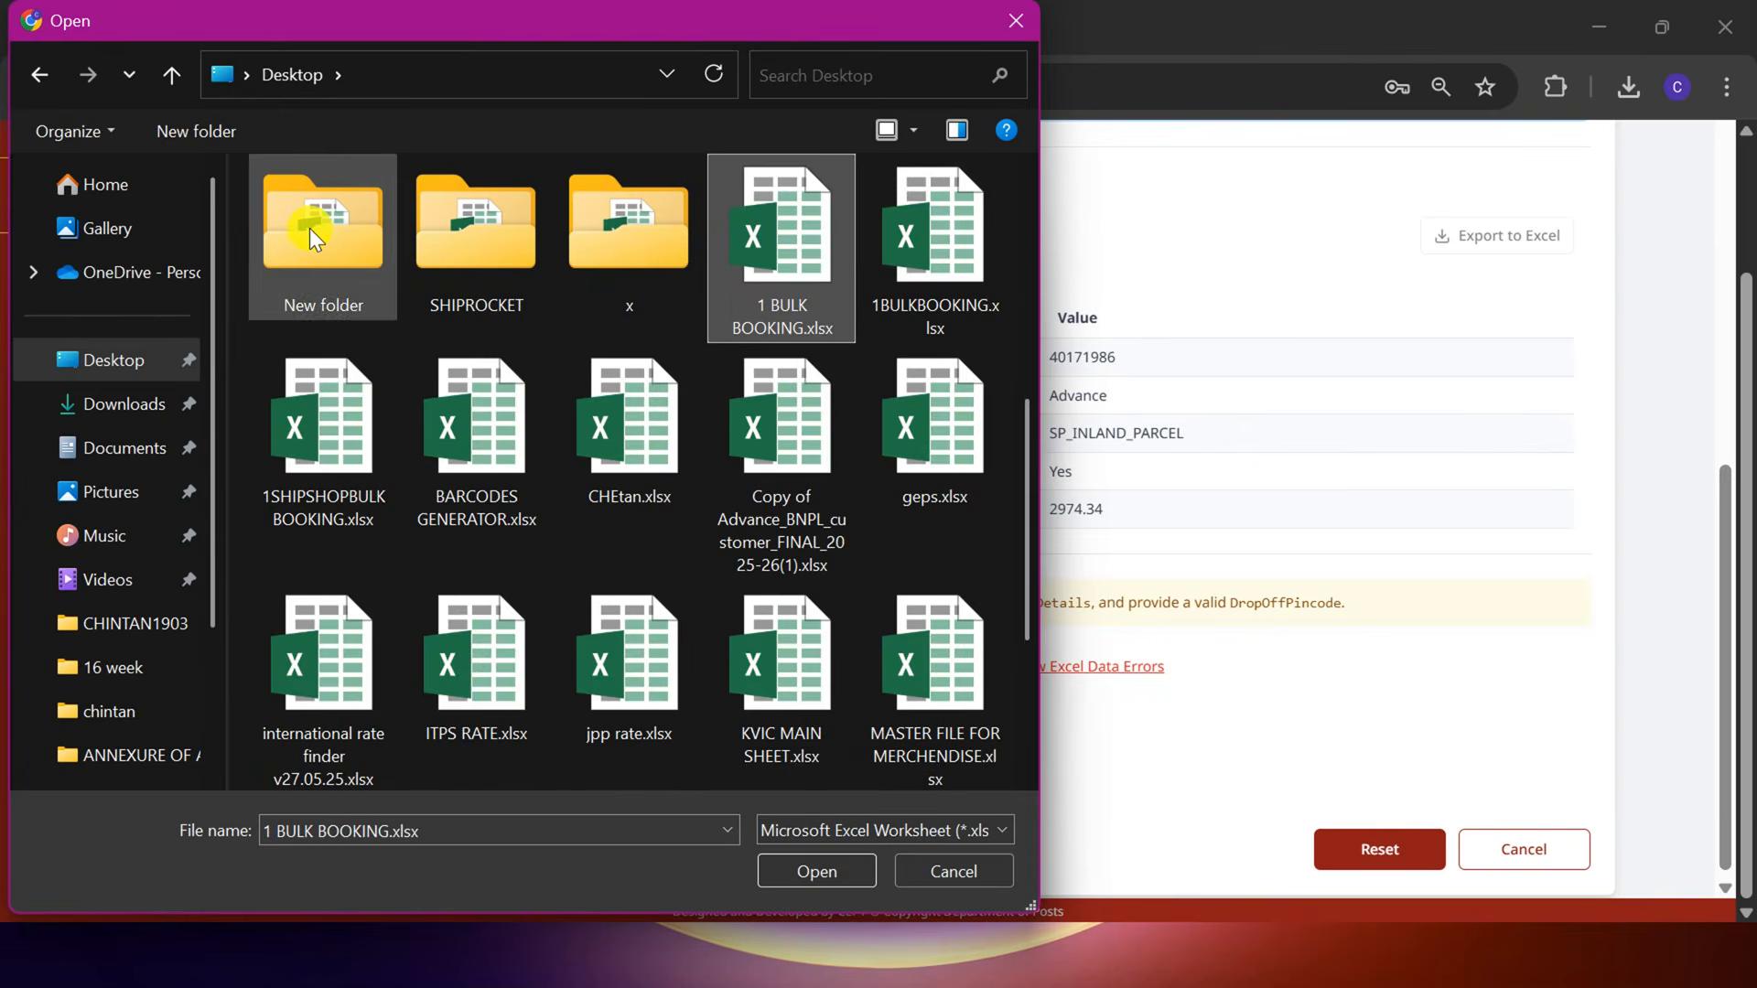
{"action": "double_click", "coordinate": [299, 434]}
- Submit the chosen Excel file, highlight the booking reference number in the confirmation and dismiss it
{"action": "left_click", "coordinate": [876, 680]}
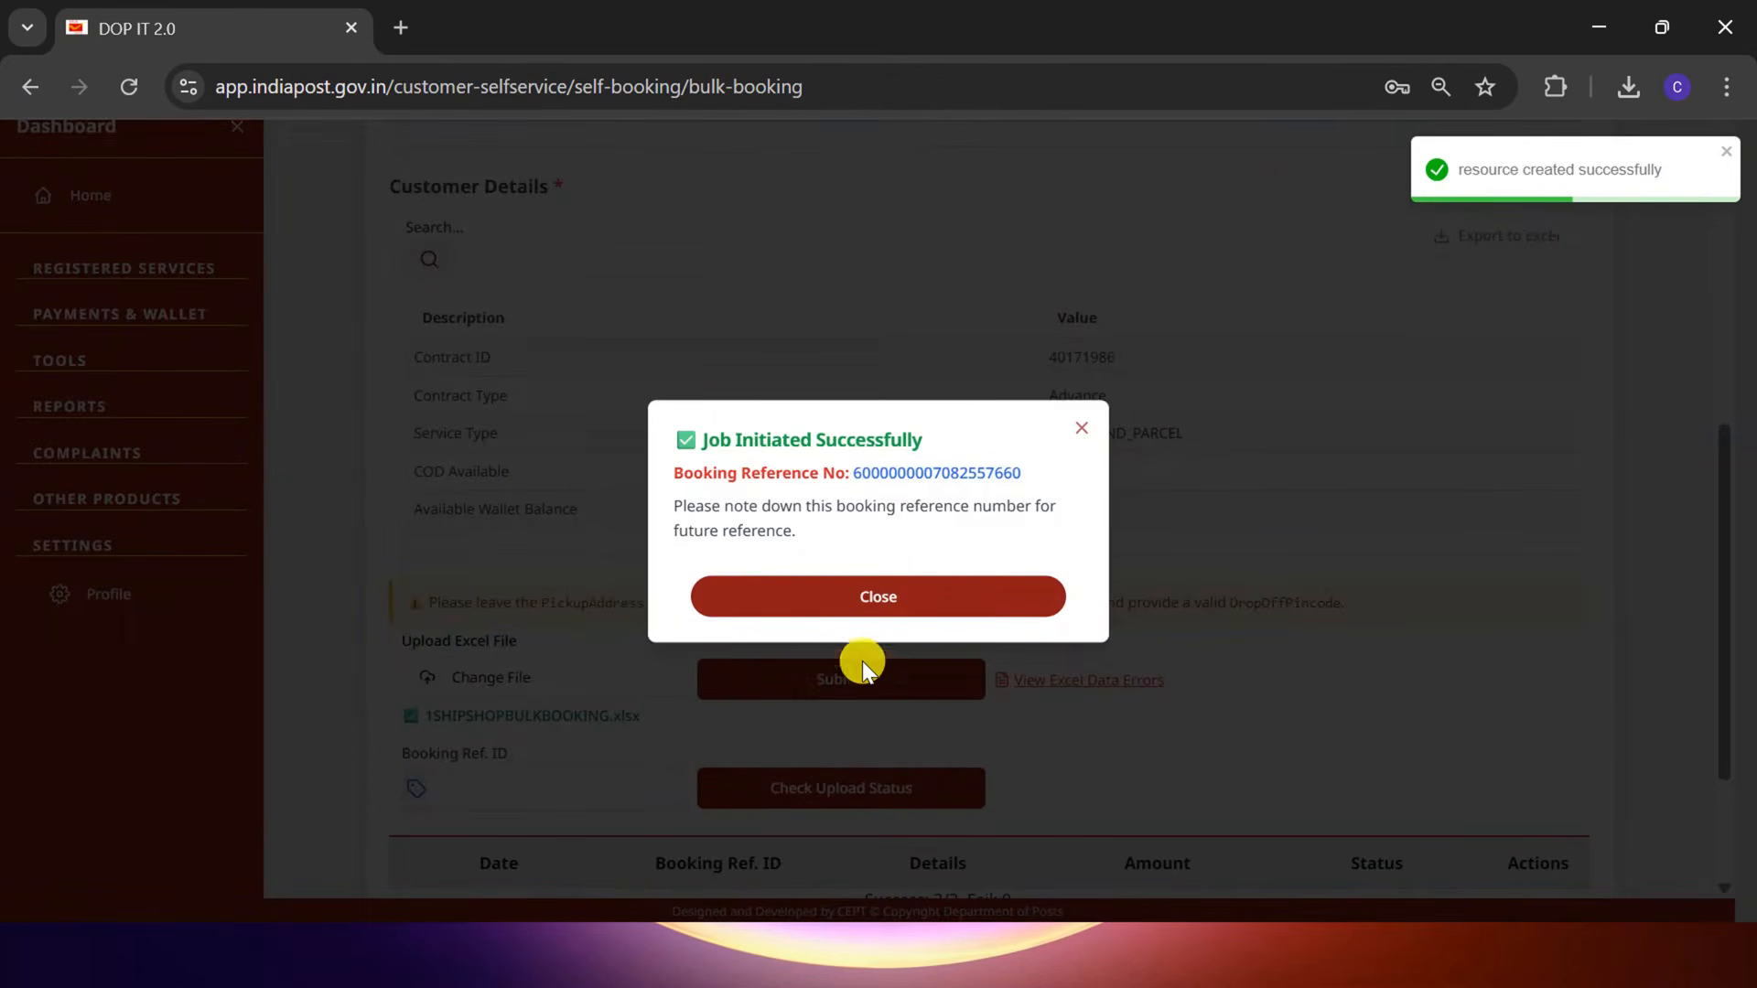
{"action": "double_click", "coordinate": [930, 469]}
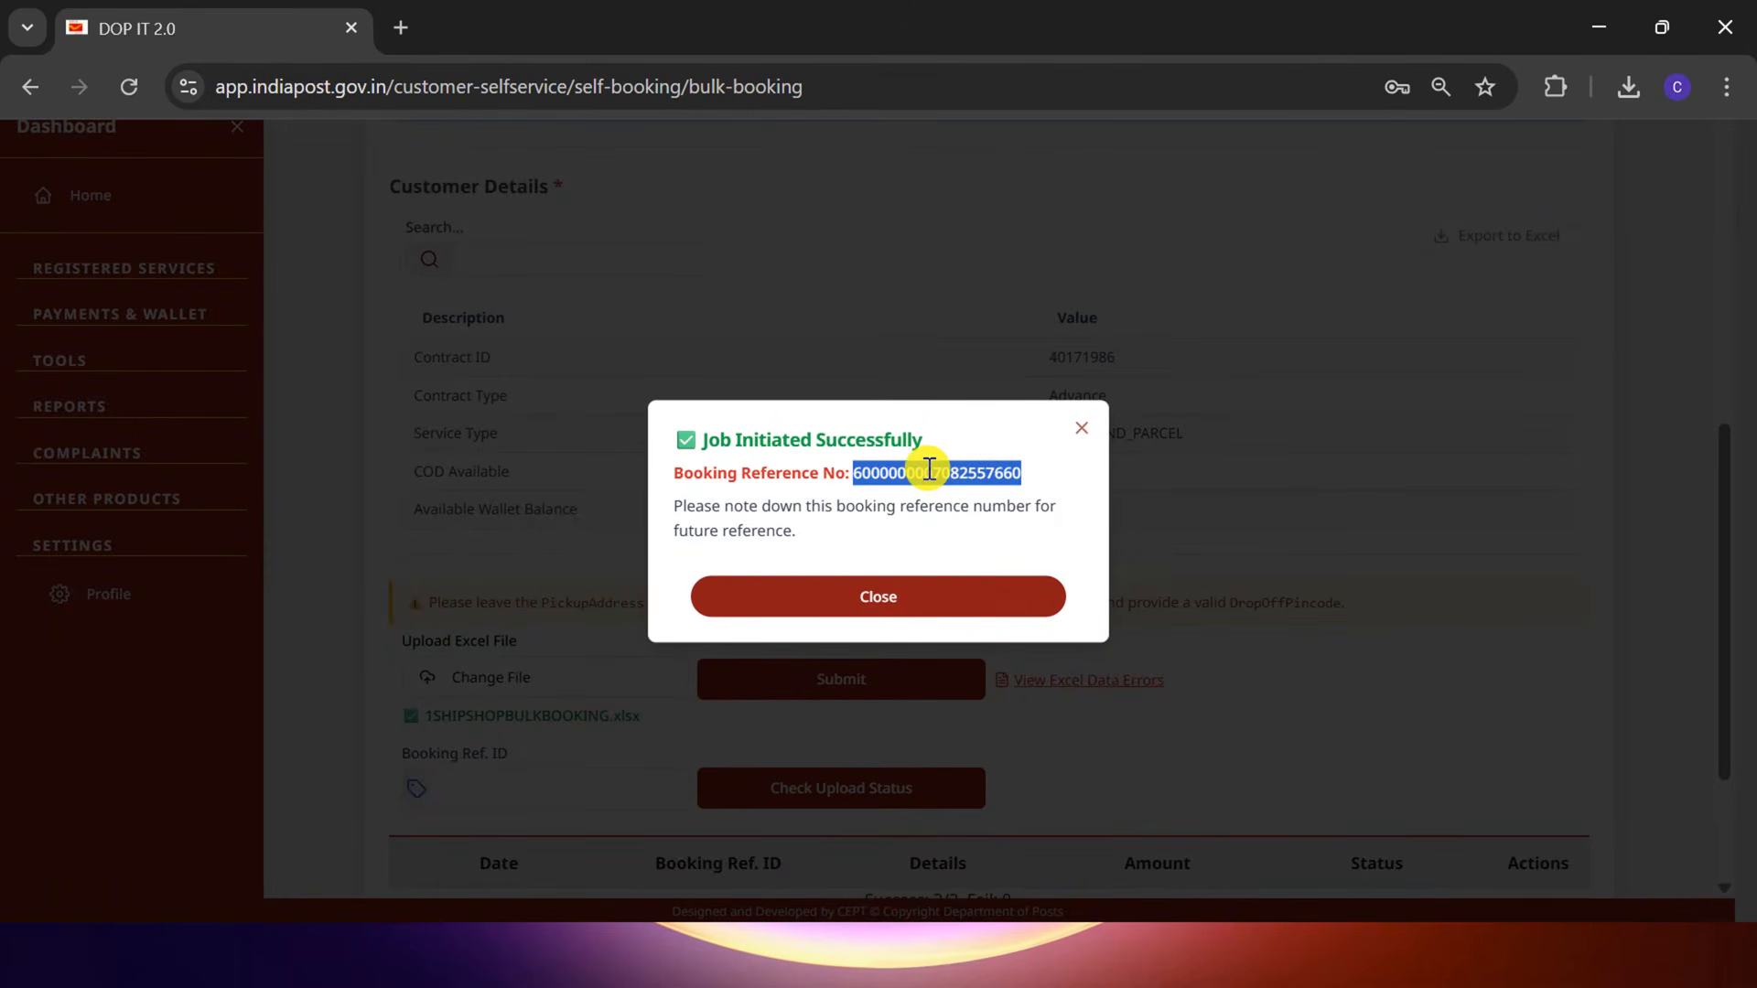
{"action": "left_click", "coordinate": [914, 593]}
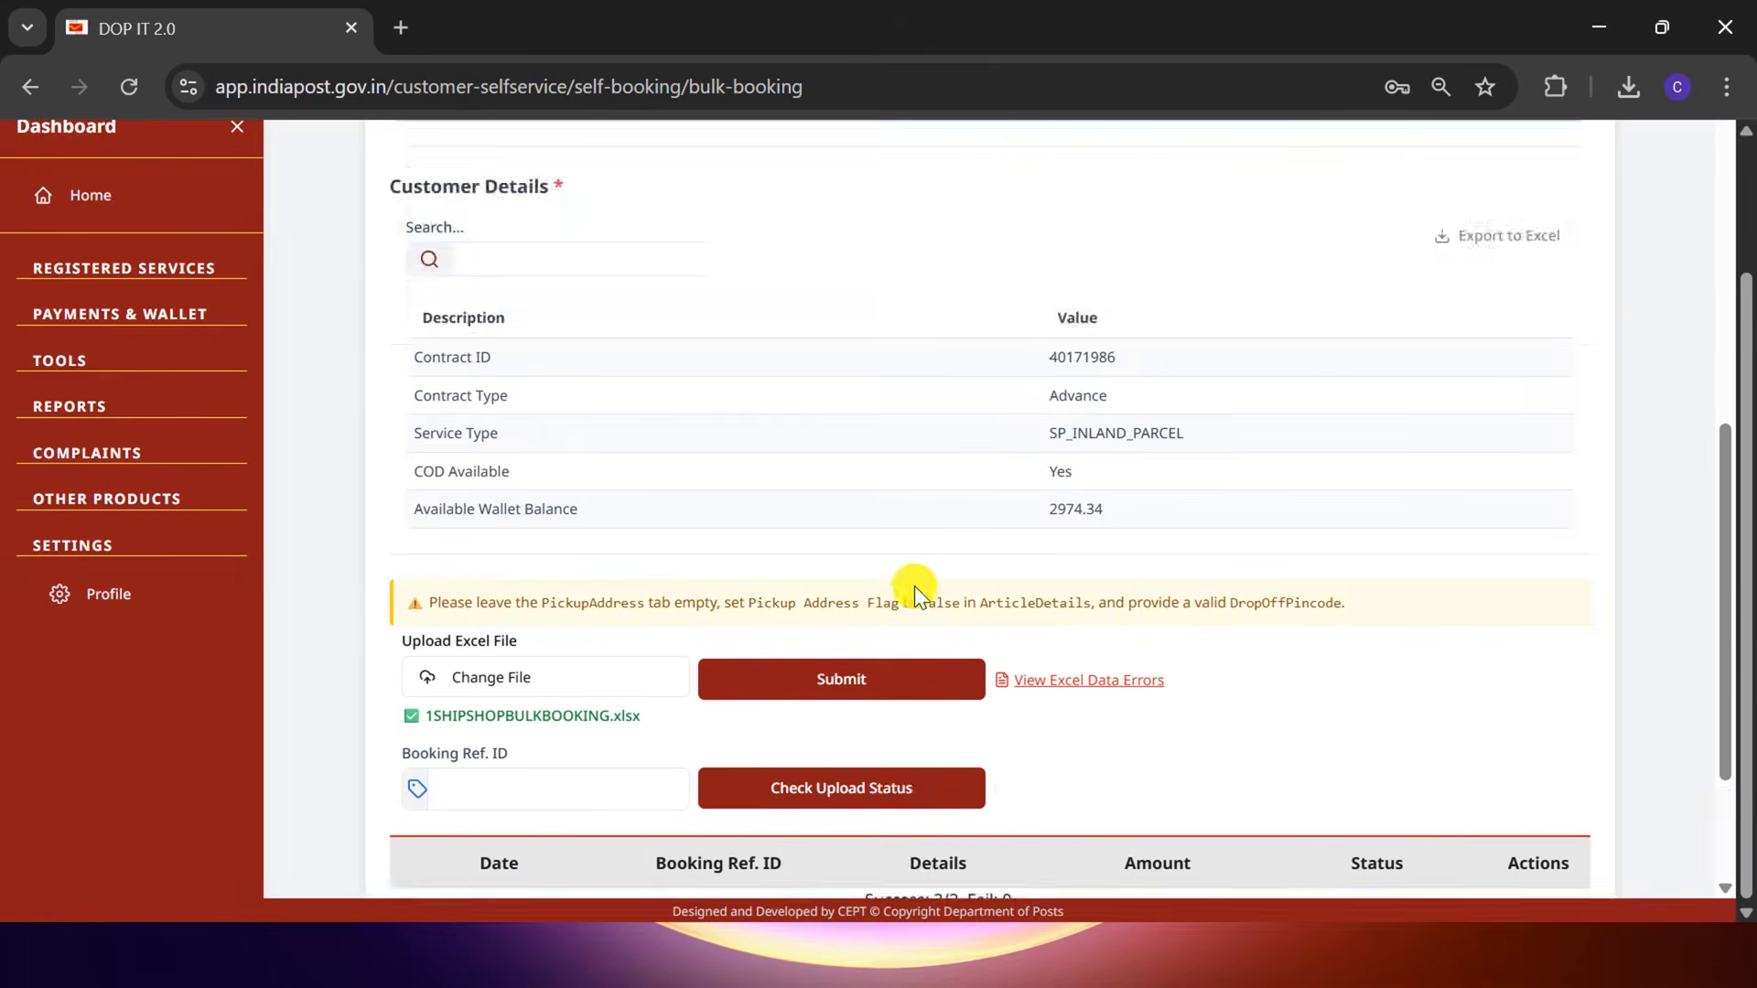
- Pay for the uploaded bulk booking with the Contract payment method and confirm the contract deduction
{"action": "scroll", "coordinate": [914, 590], "scroll_direction": "down", "scroll_amount": 3}
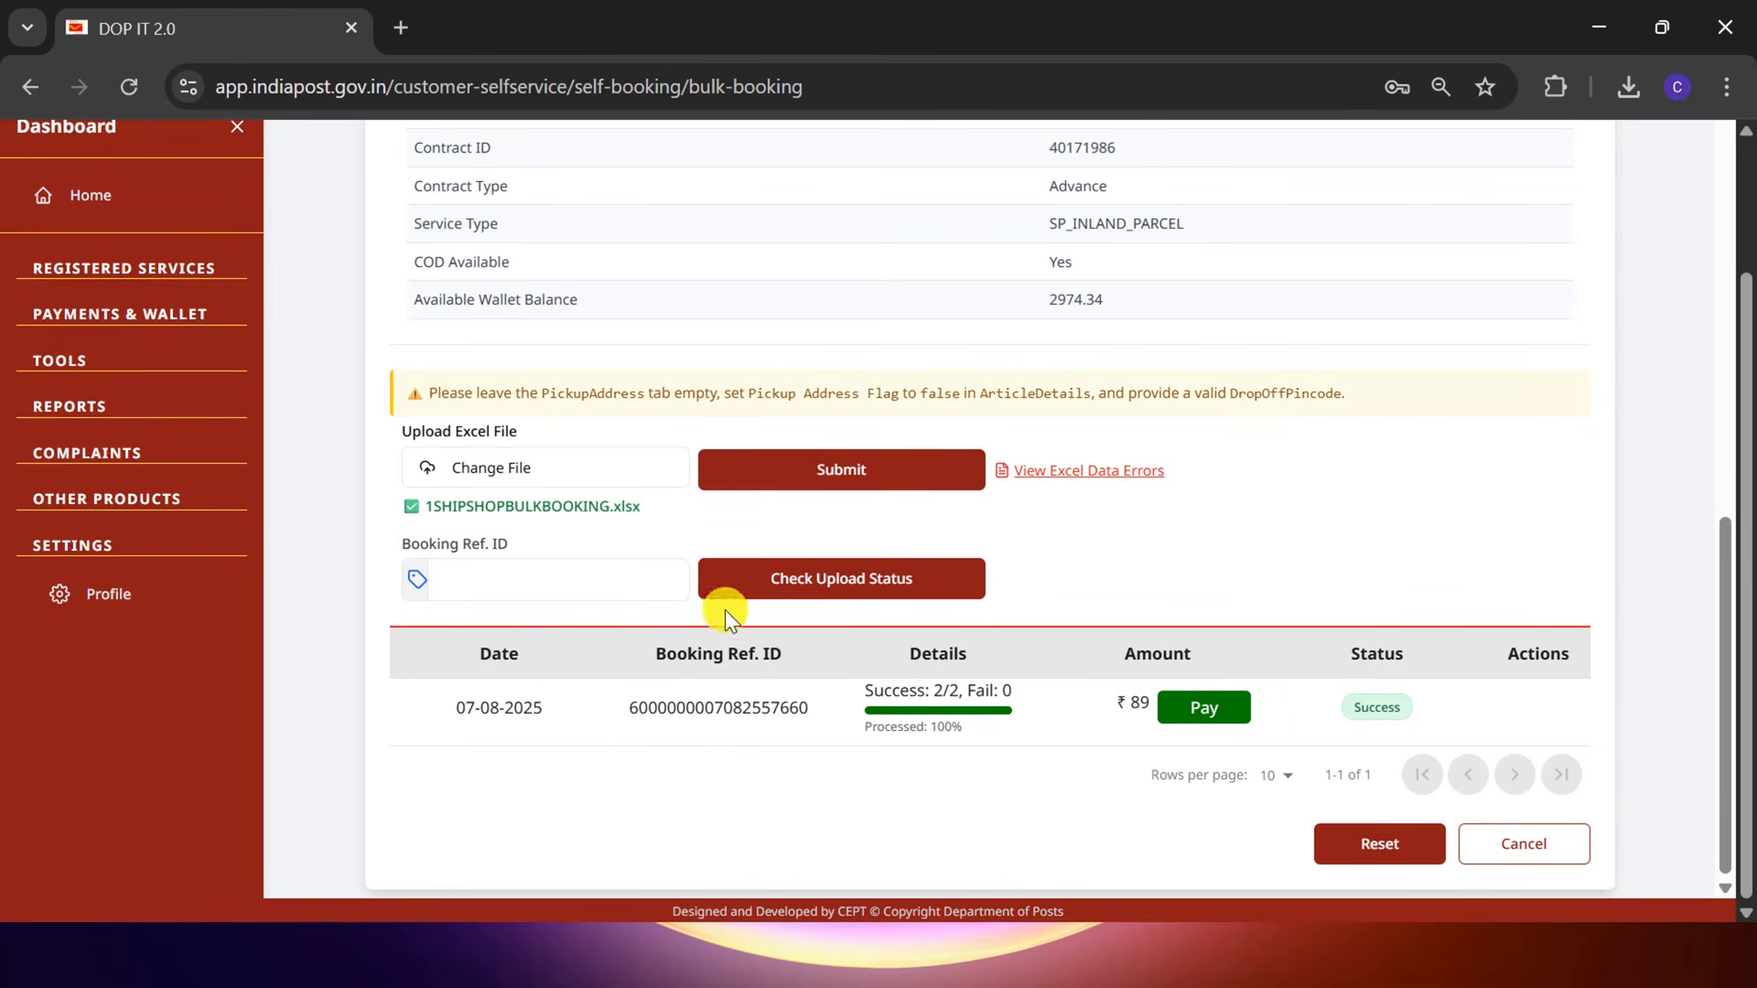
{"action": "left_click", "coordinate": [1188, 711]}
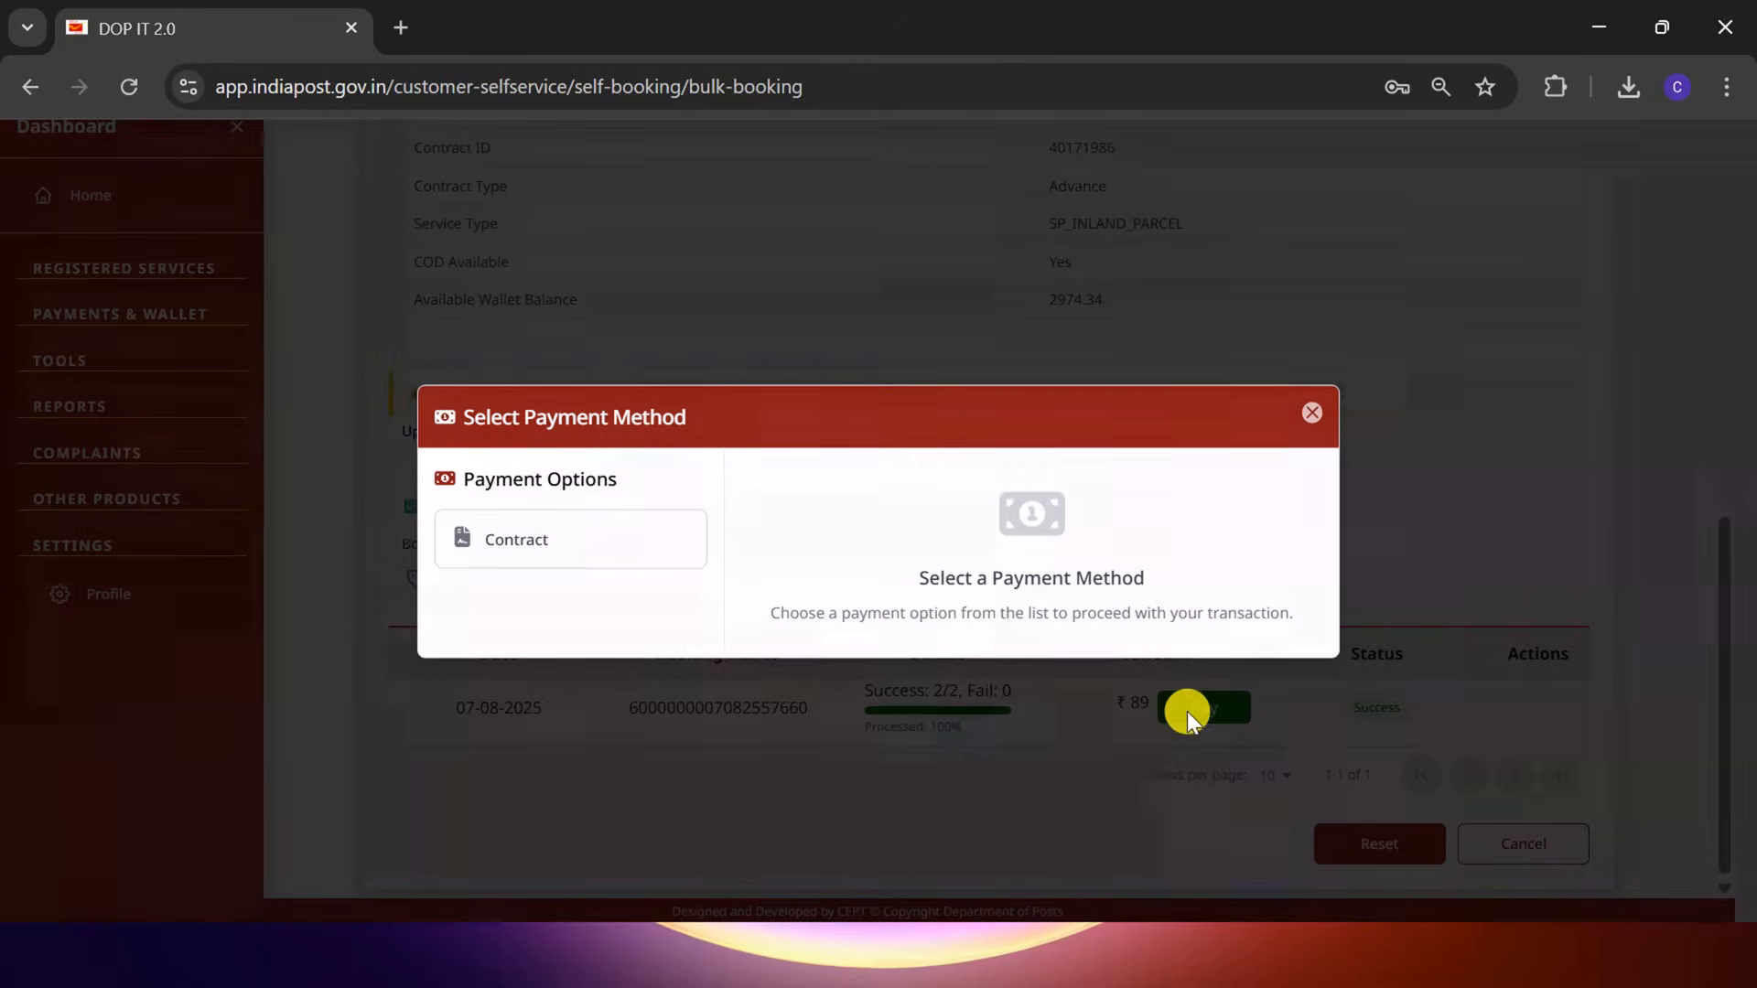
{"action": "left_click", "coordinate": [545, 531]}
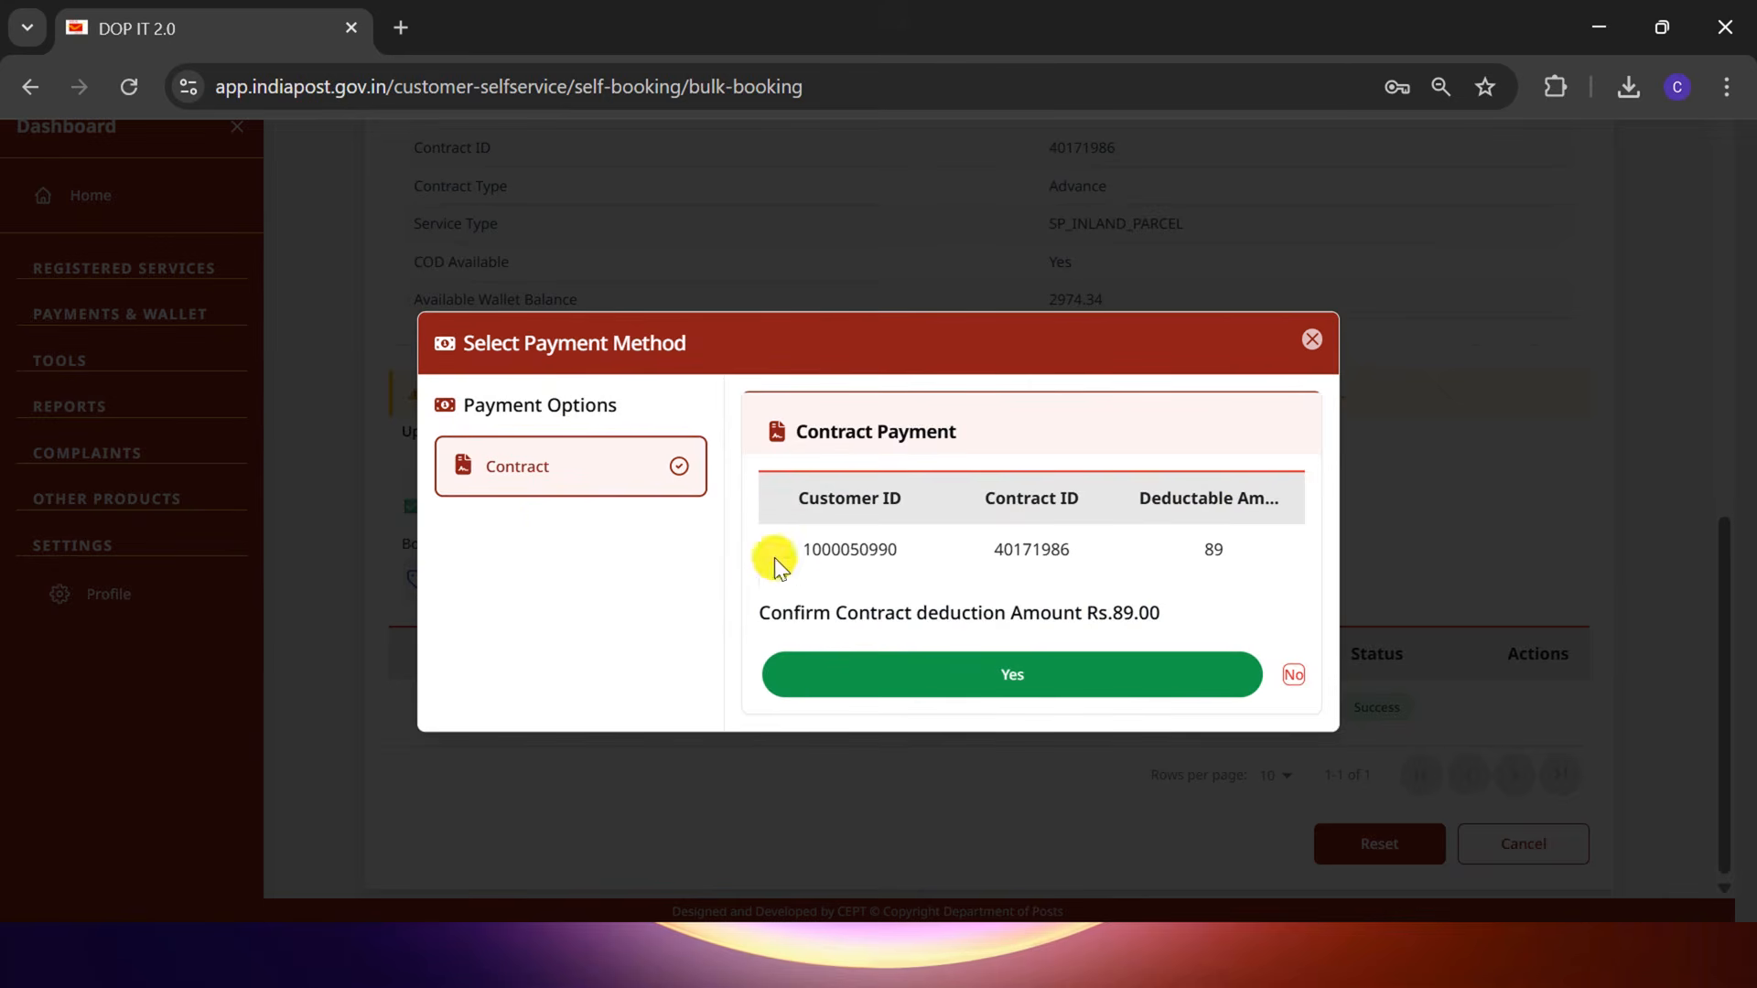
{"action": "left_click", "coordinate": [1027, 677]}
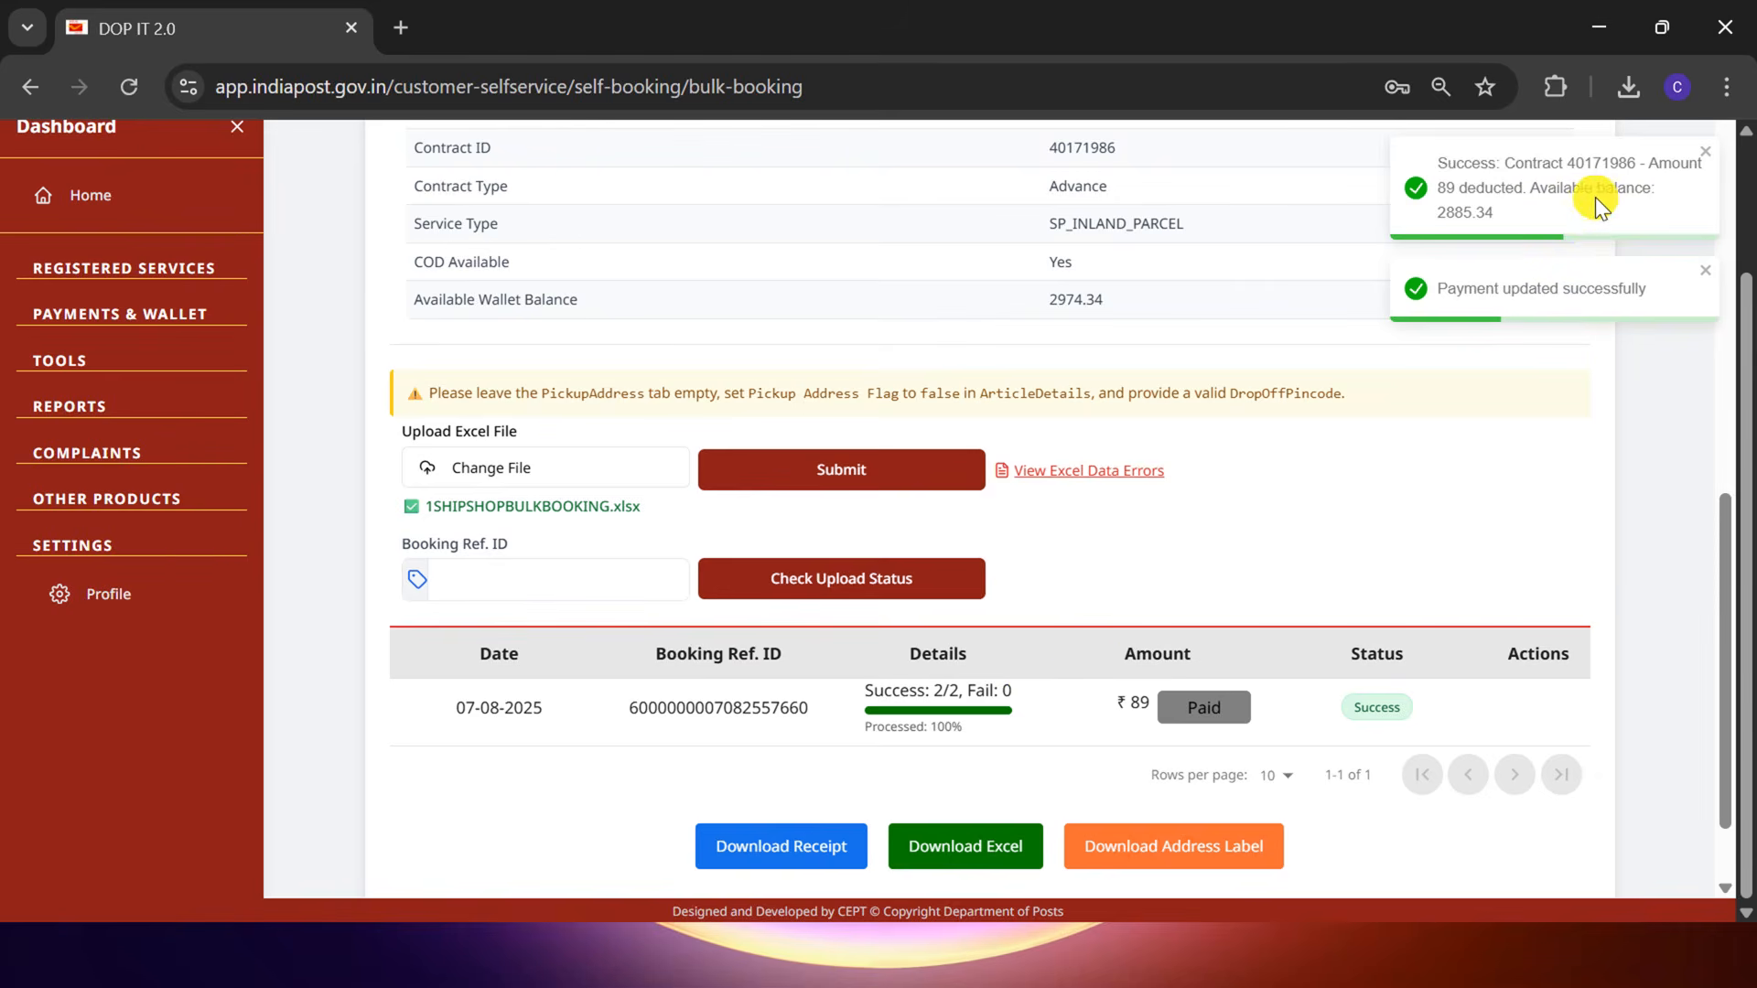
- Download the paid booking's receipt and open the downloaded BulkReceipt PDF
{"action": "scroll", "coordinate": [1099, 668], "scroll_direction": "down", "scroll_amount": 1}
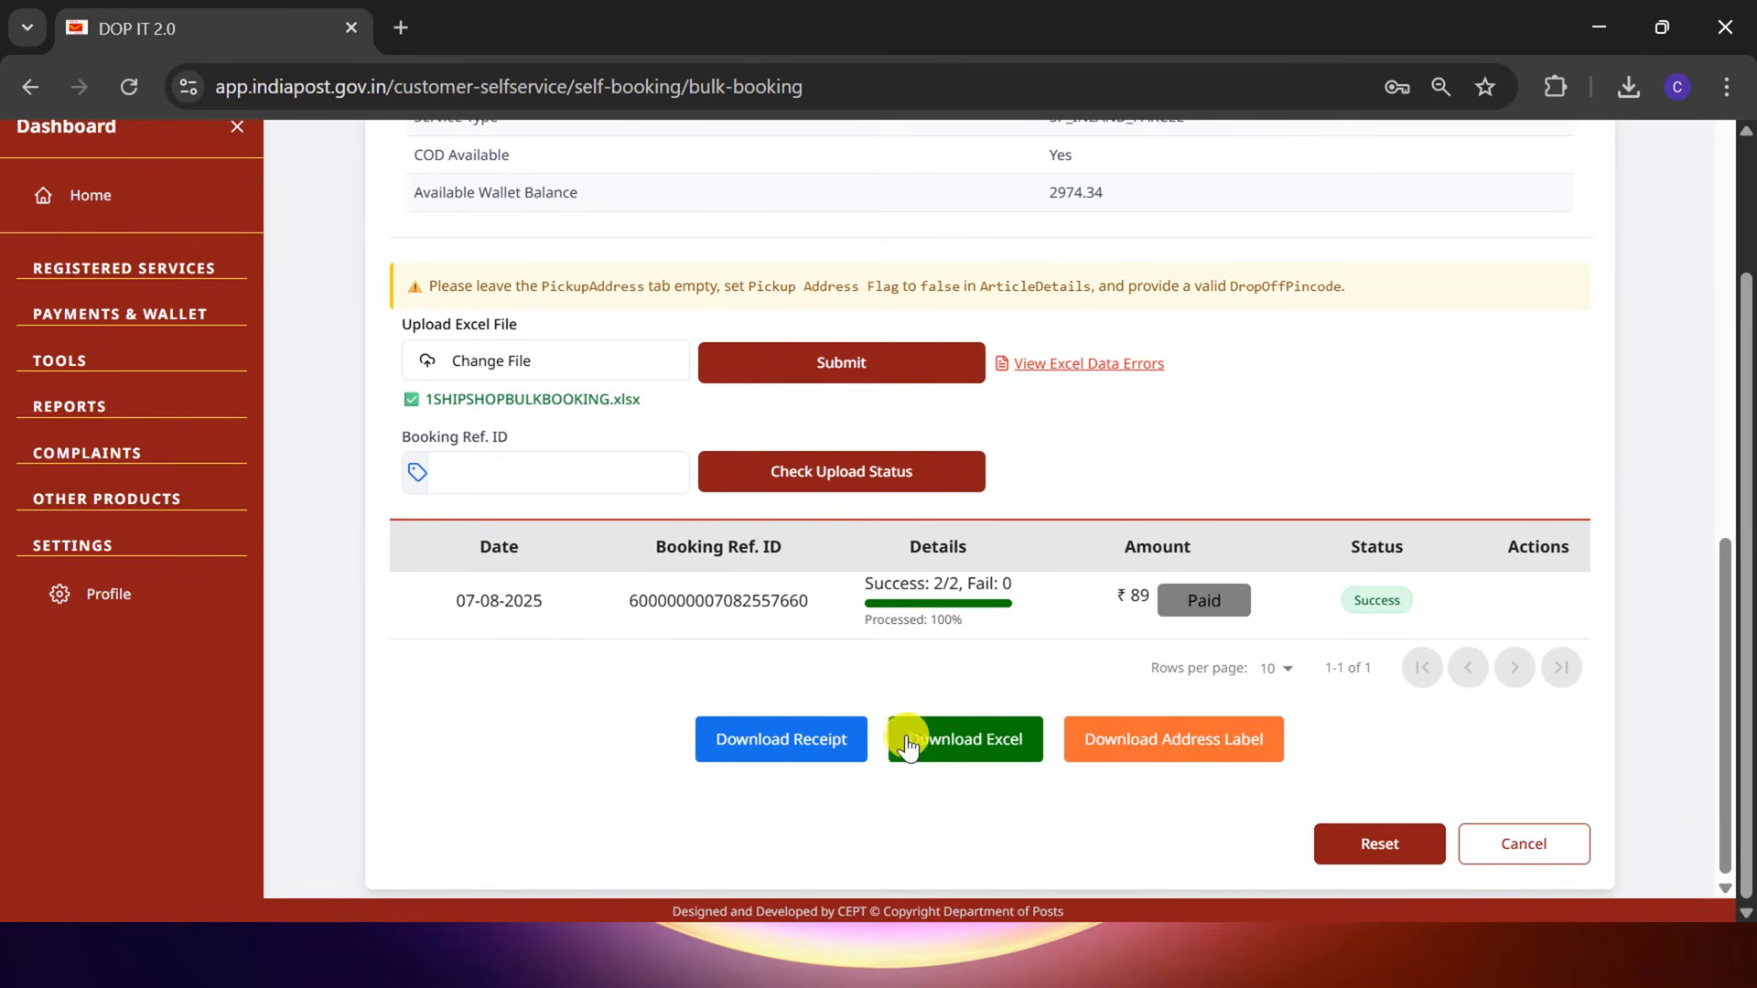
{"action": "left_click", "coordinate": [802, 743]}
{"action": "left_click", "coordinate": [1397, 154]}
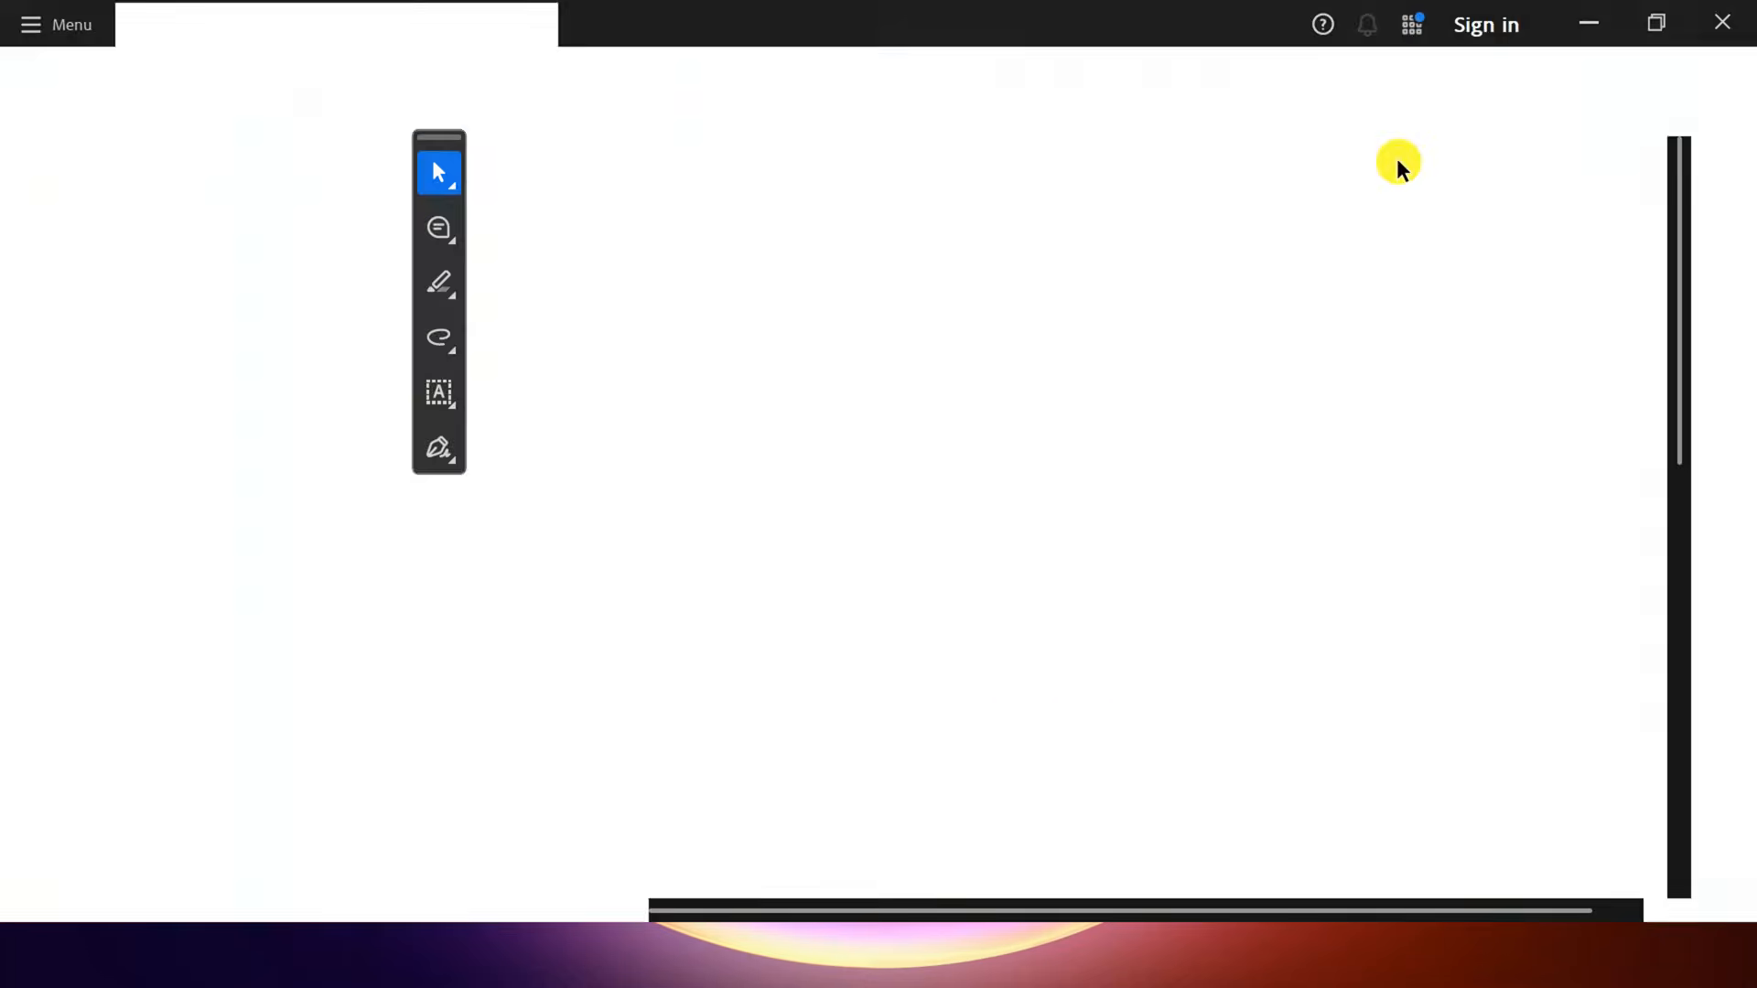
- Examine the booking details, tariff breakdown and article numbers on the bulk booking receipt, and close the PDF
{"action": "scroll", "coordinate": [1224, 227], "scroll_direction": "down", "scroll_amount": 2}
{"action": "scroll", "coordinate": [1223, 227], "scroll_direction": "up", "scroll_amount": 2}
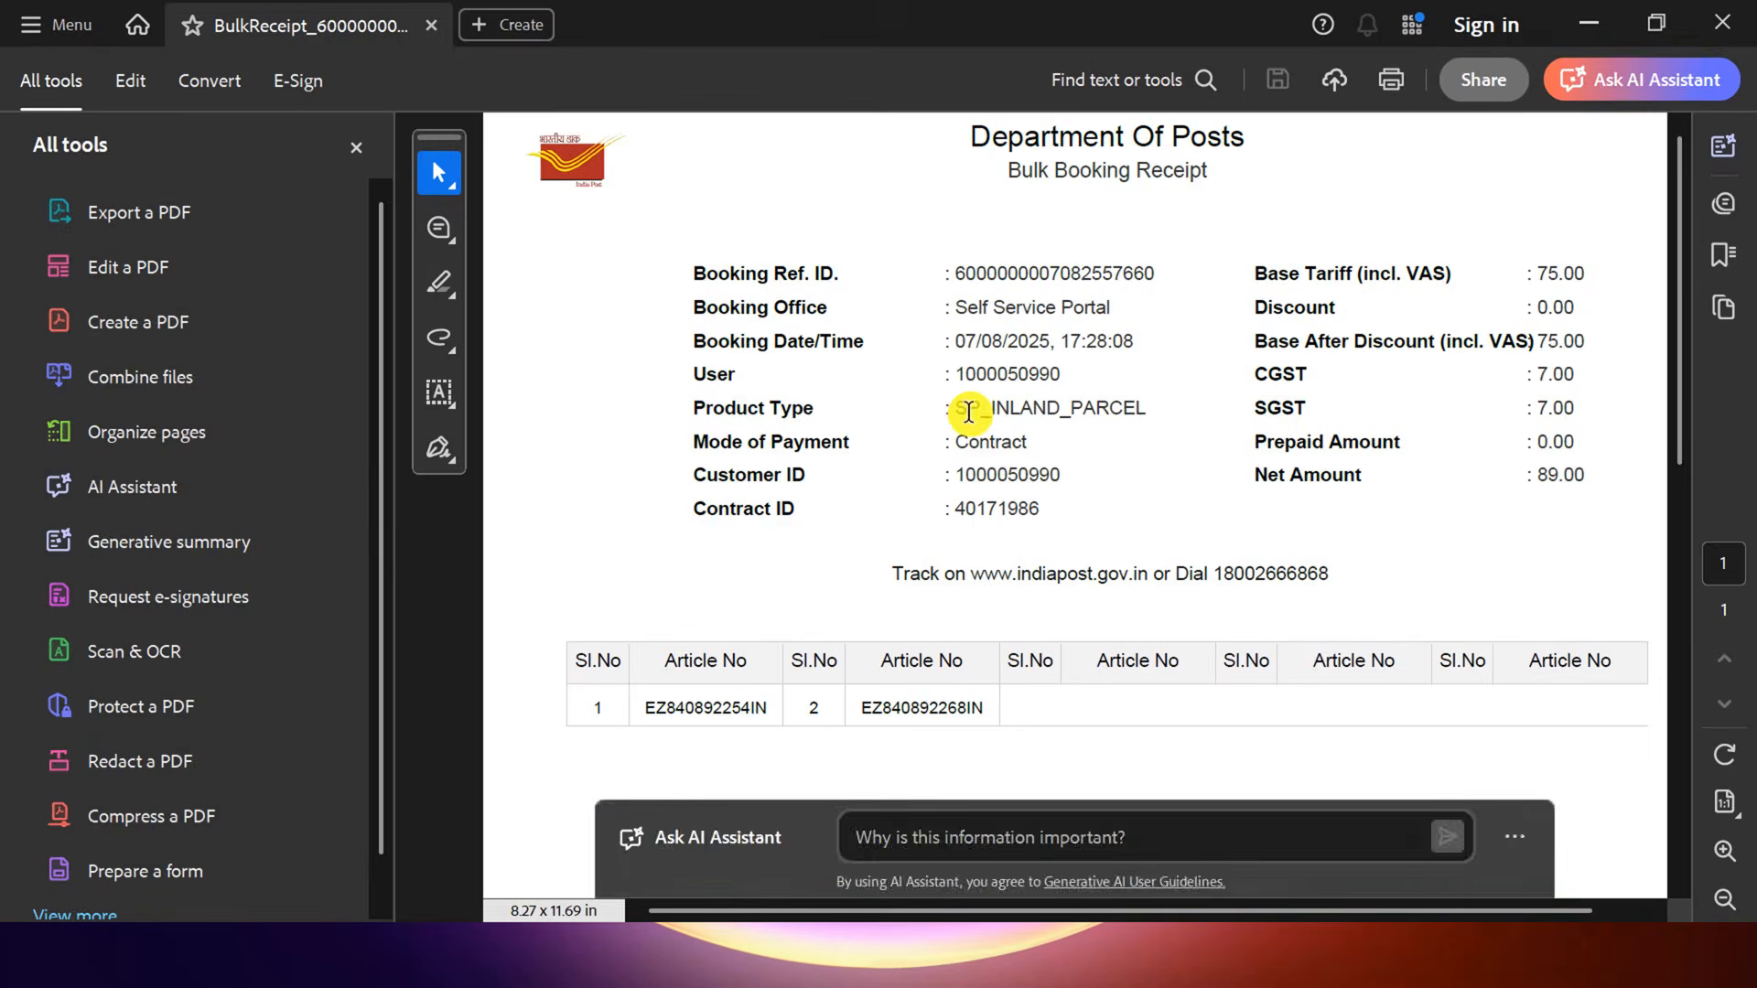
{"action": "scroll", "coordinate": [968, 411], "scroll_direction": "down", "scroll_amount": 1}
{"action": "scroll", "coordinate": [969, 411], "scroll_direction": "down", "scroll_amount": 3}
{"action": "scroll", "coordinate": [969, 411], "scroll_direction": "up", "scroll_amount": 4}
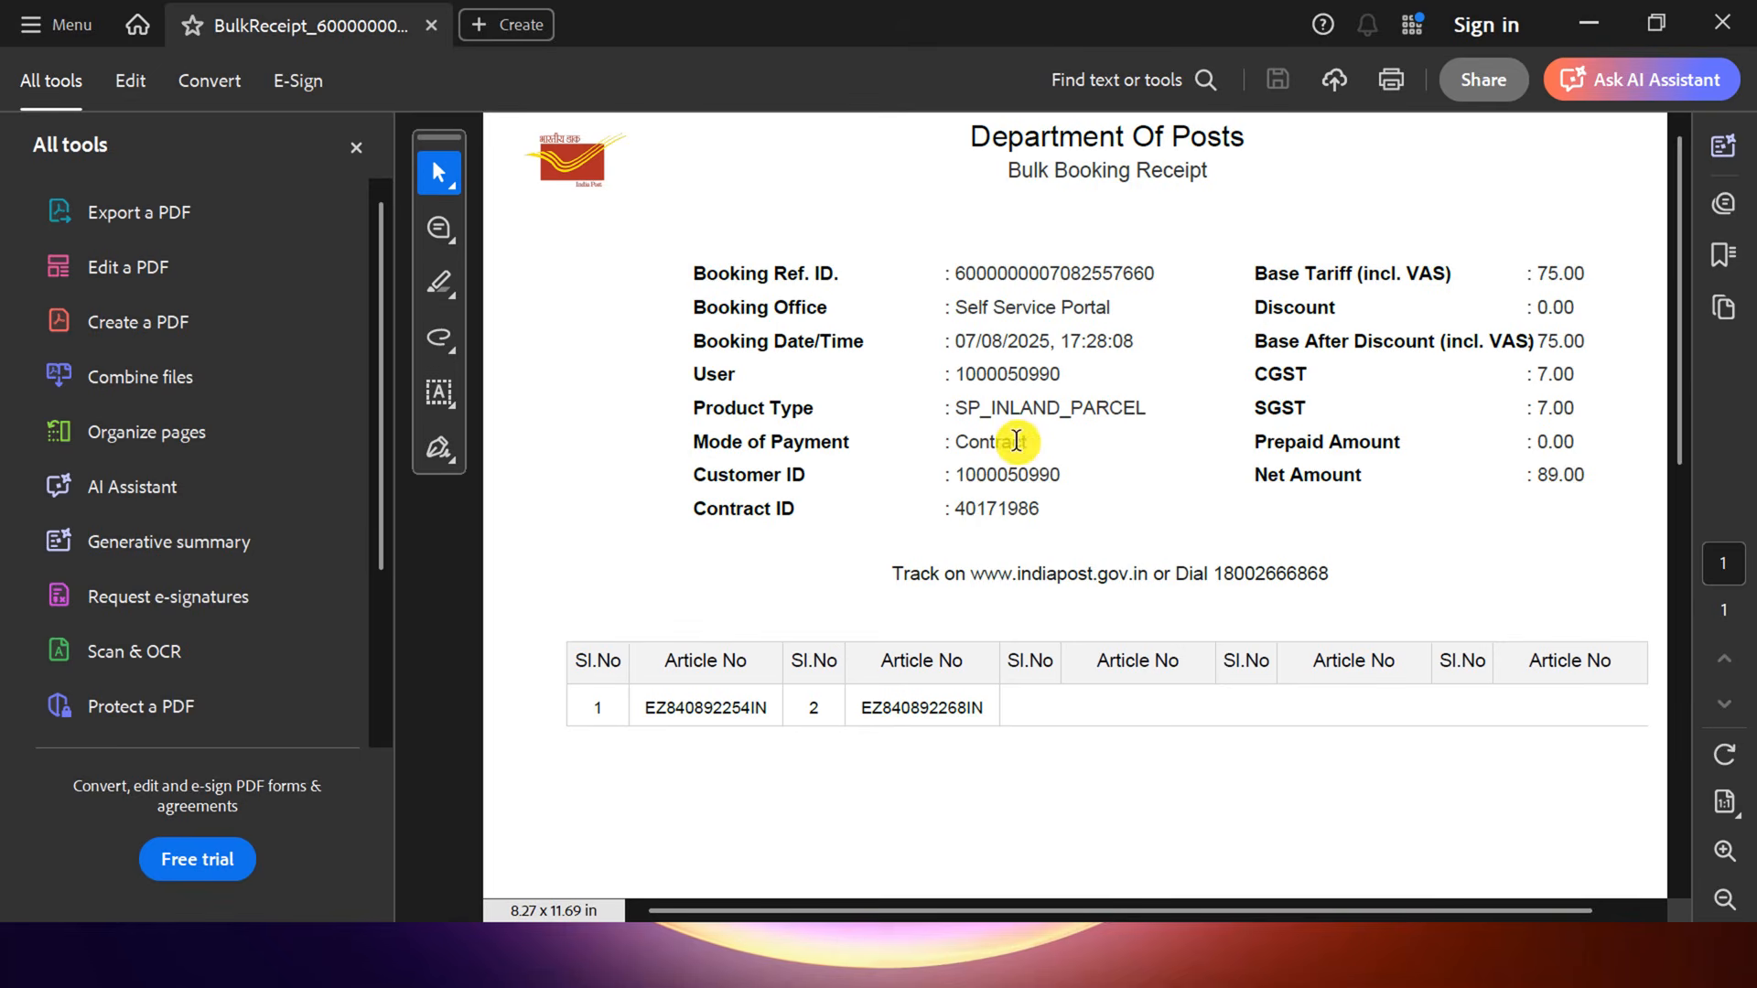
{"action": "left_click", "coordinate": [1720, 20]}
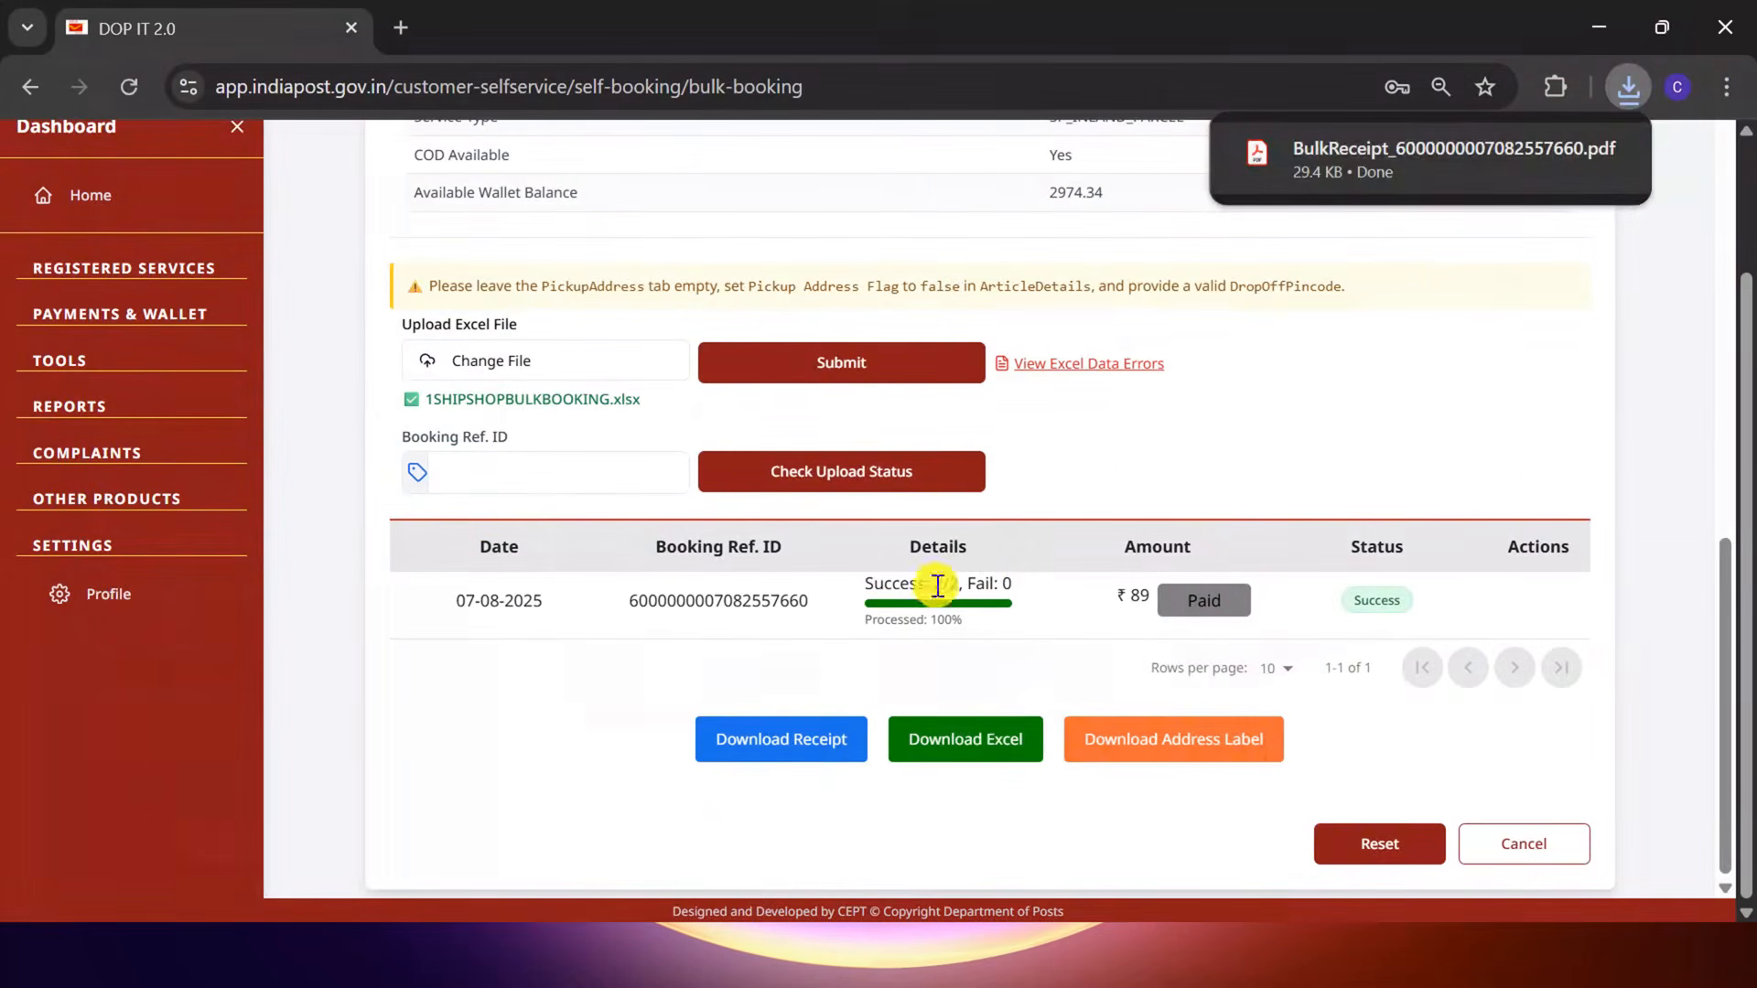
- Generate the booking's address labels, maximize their print preview and set the print destination to Save as PDF
{"action": "left_click", "coordinate": [1175, 729]}
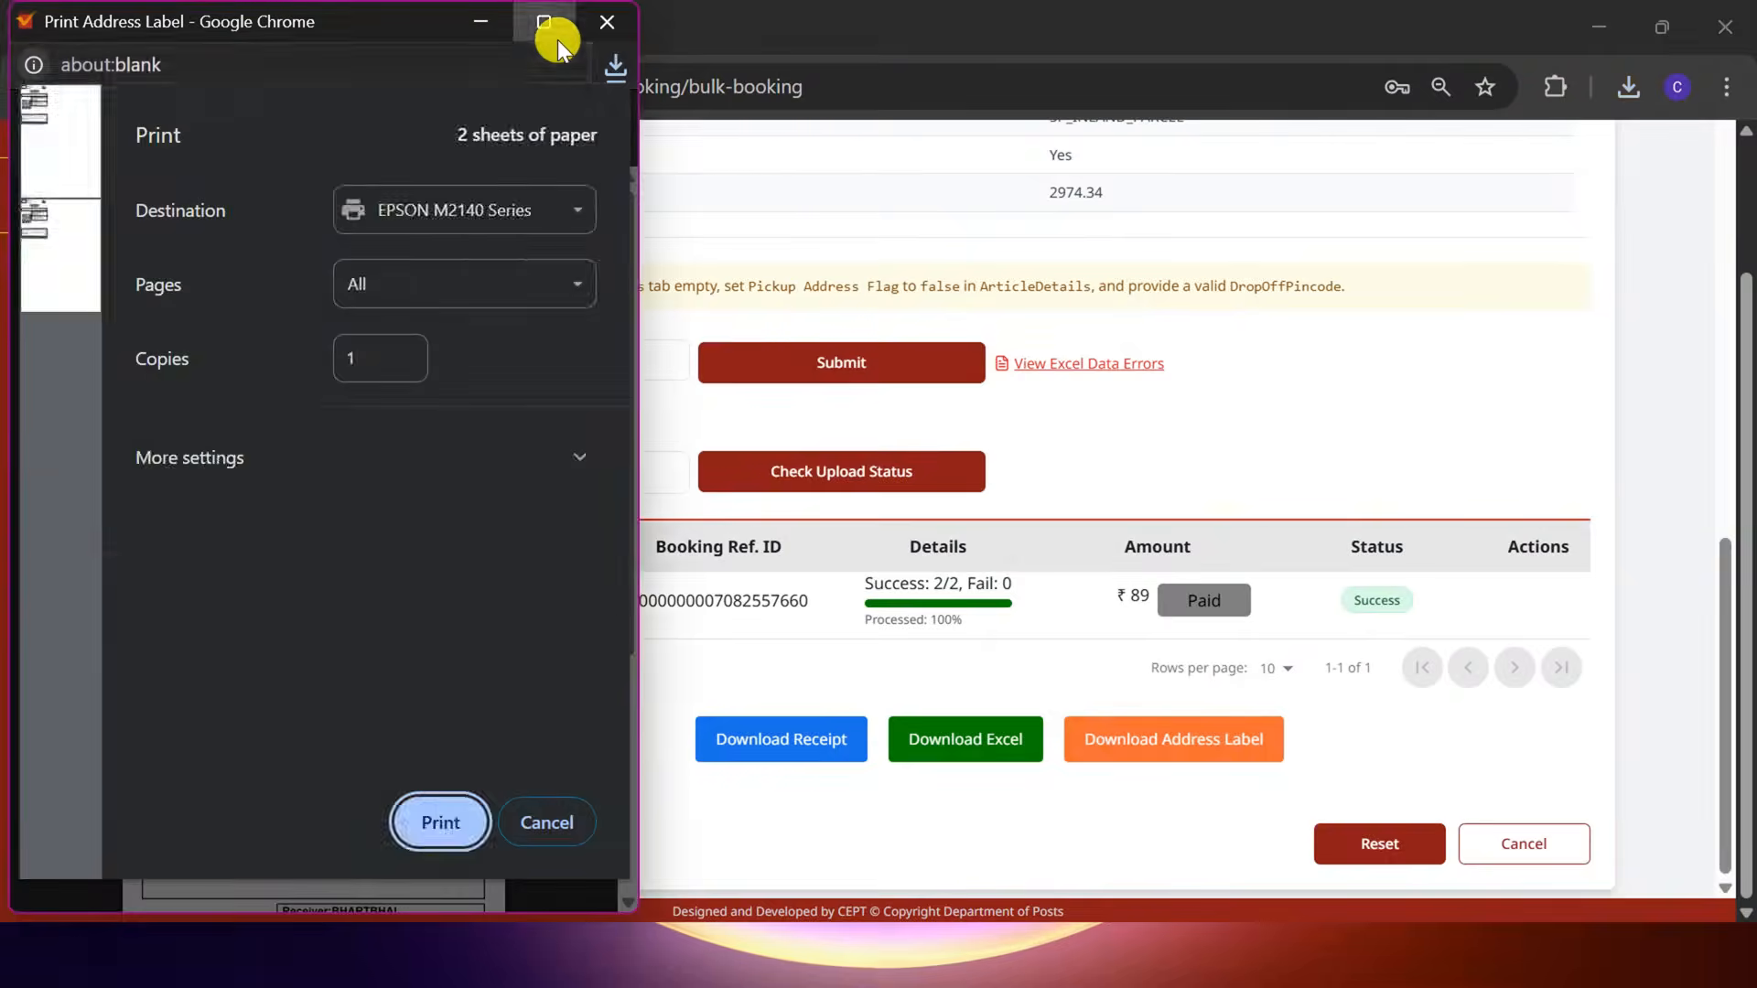
{"action": "left_click", "coordinate": [557, 41]}
{"action": "left_click", "coordinate": [433, 212]}
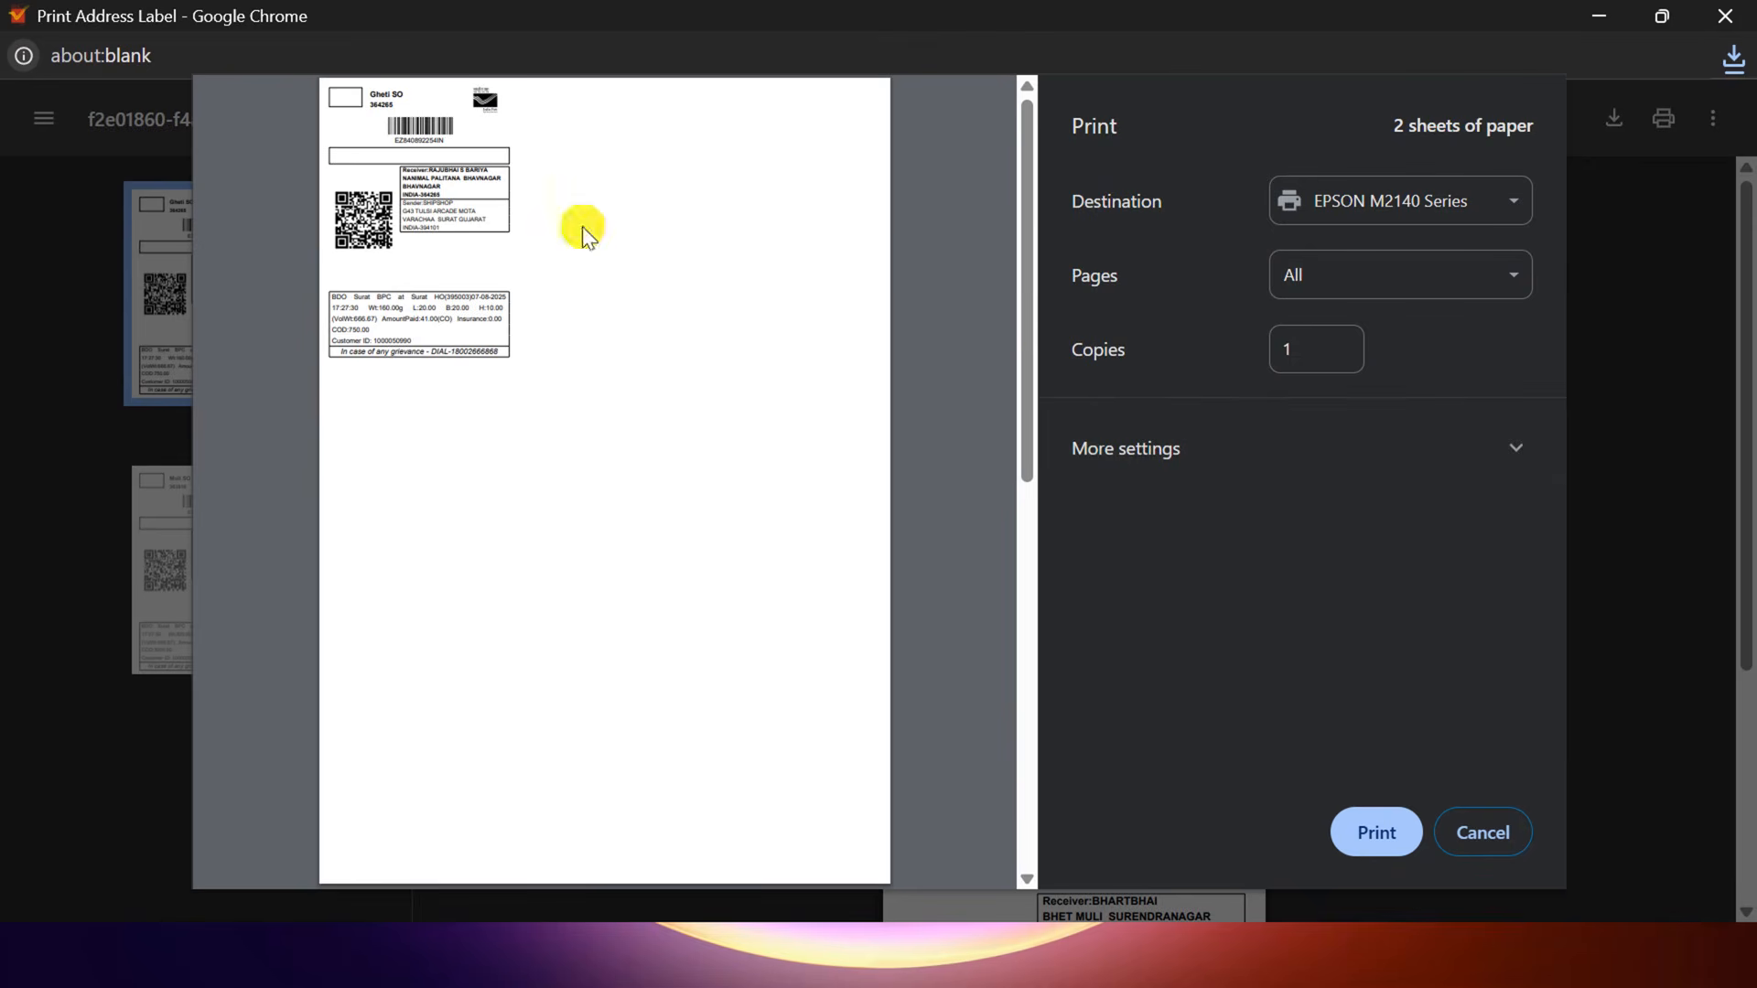
{"action": "left_click", "coordinate": [1397, 183]}
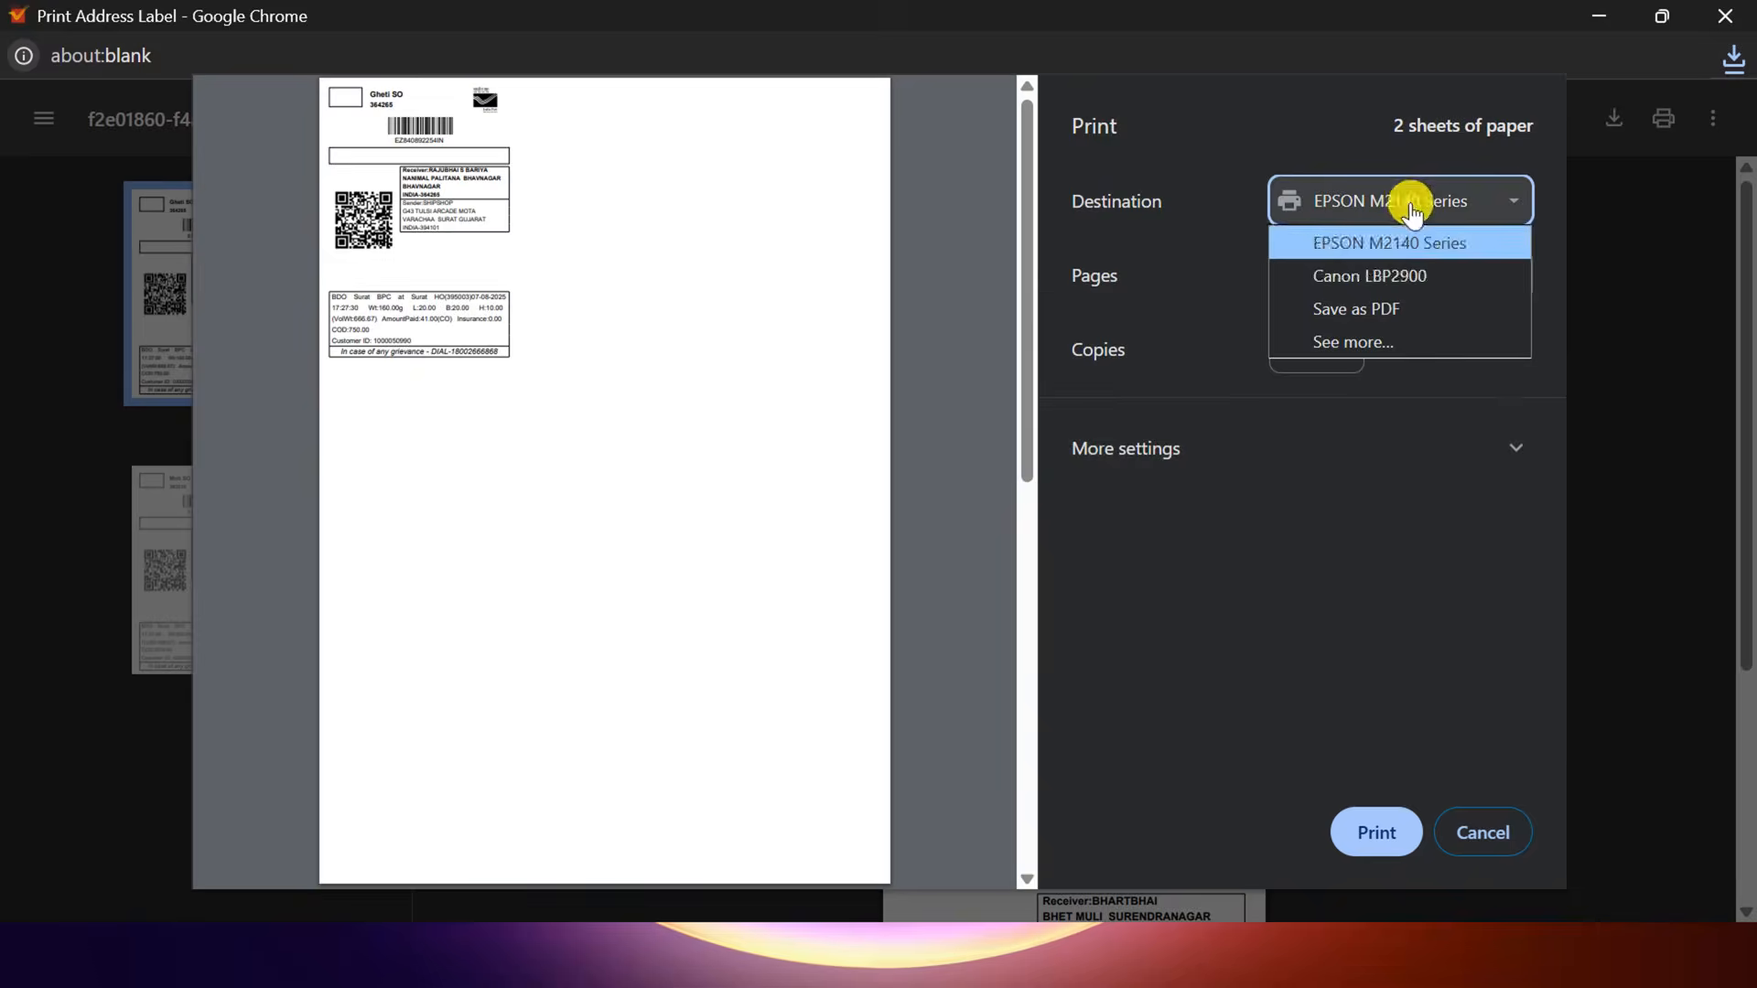
{"action": "left_click", "coordinate": [1370, 309]}
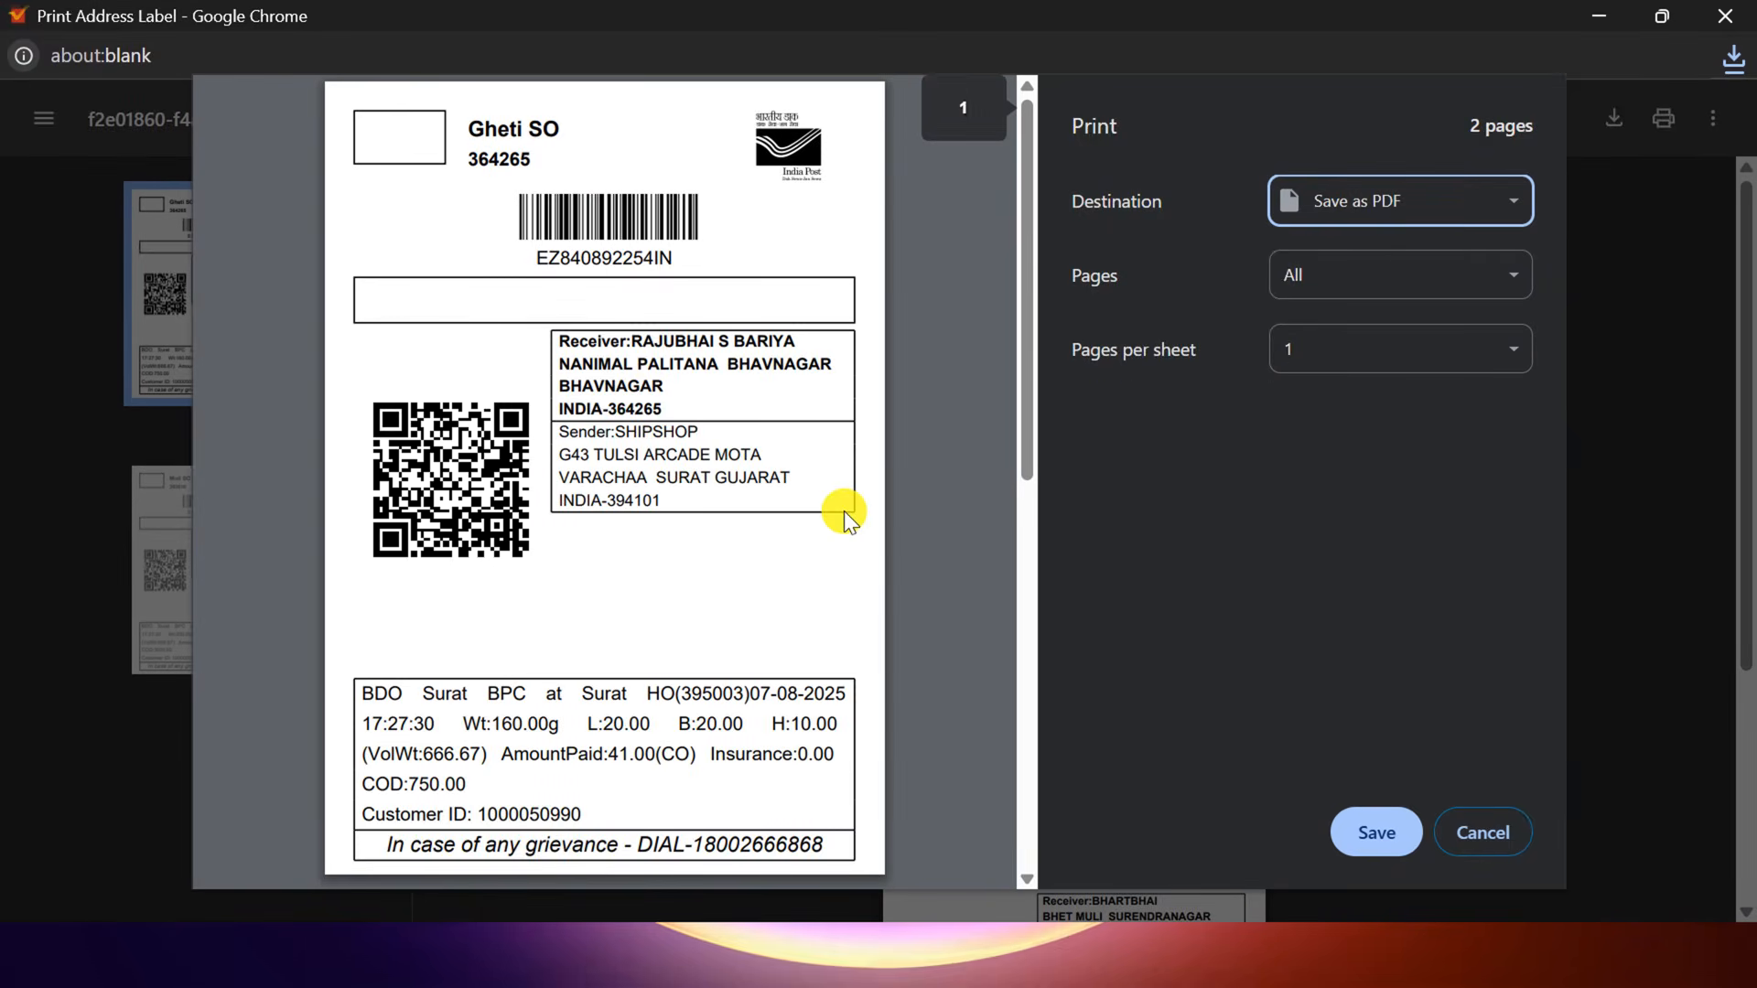
- Examine the barcode, receiver, sender and COD details on both address labels in the print preview
{"action": "scroll", "coordinate": [844, 510], "scroll_direction": "down", "scroll_amount": 9}
{"action": "scroll", "coordinate": [844, 511], "scroll_direction": "up", "scroll_amount": 7}
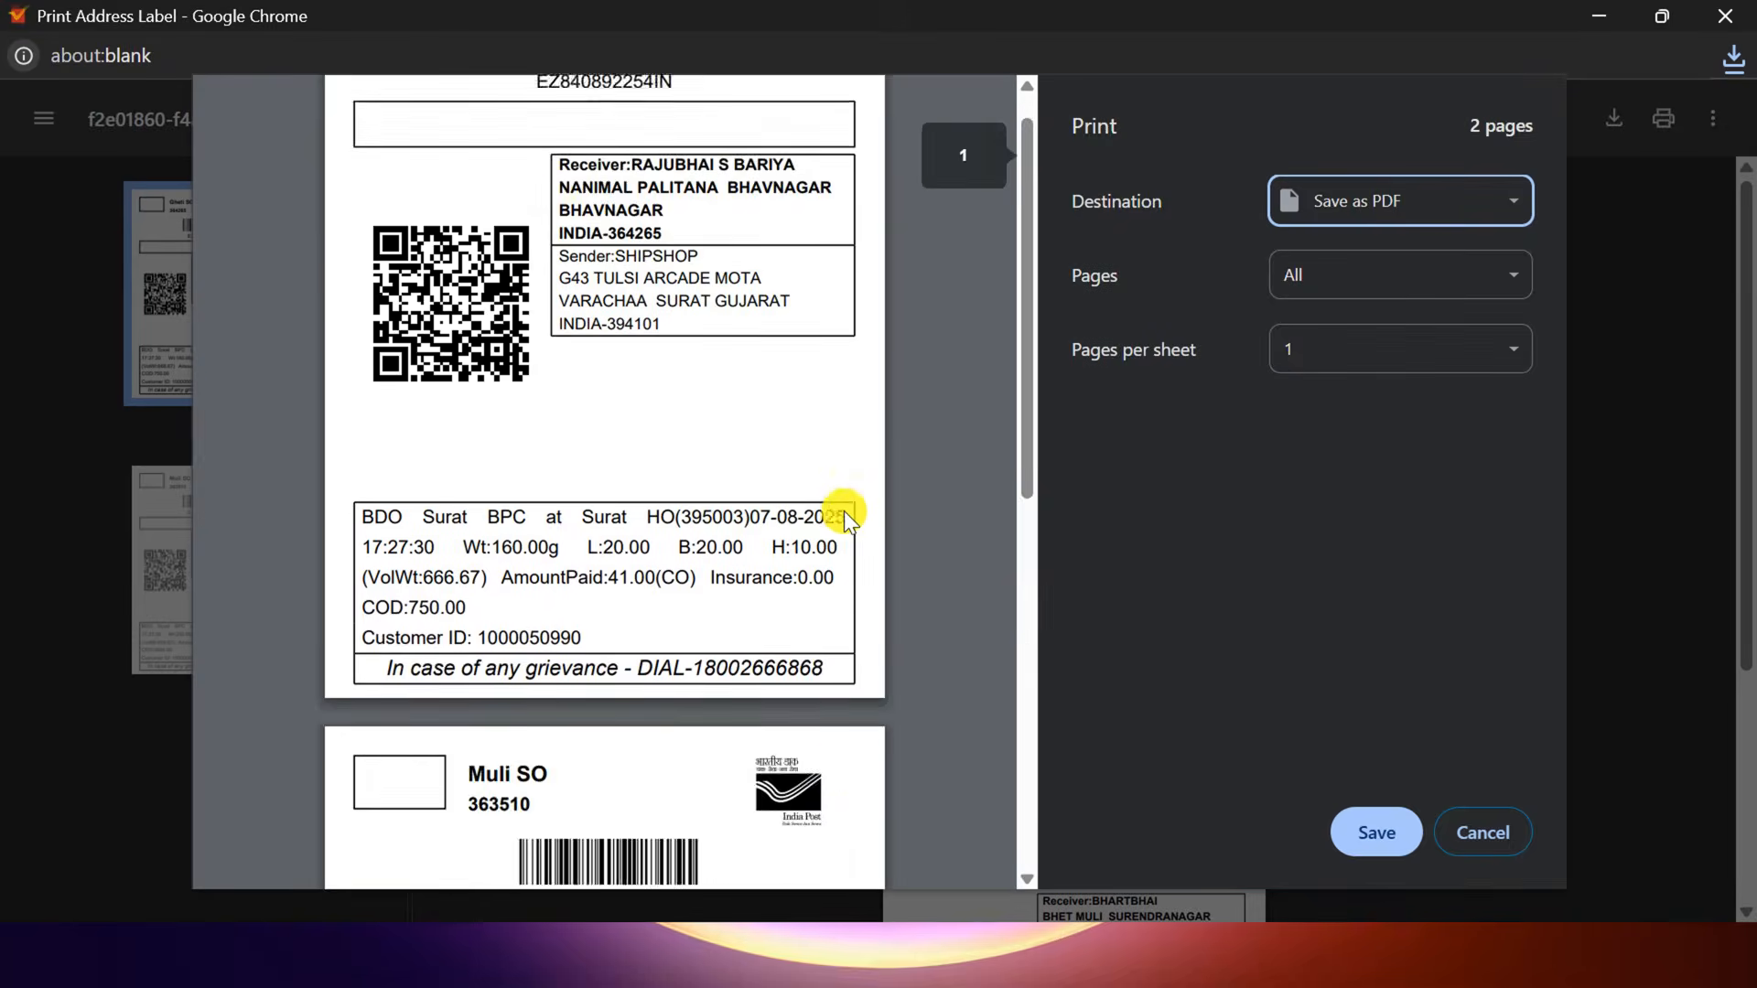
{"action": "scroll", "coordinate": [844, 511], "scroll_direction": "up", "scroll_amount": 2}
{"action": "scroll", "coordinate": [844, 510], "scroll_direction": "down", "scroll_amount": 9}
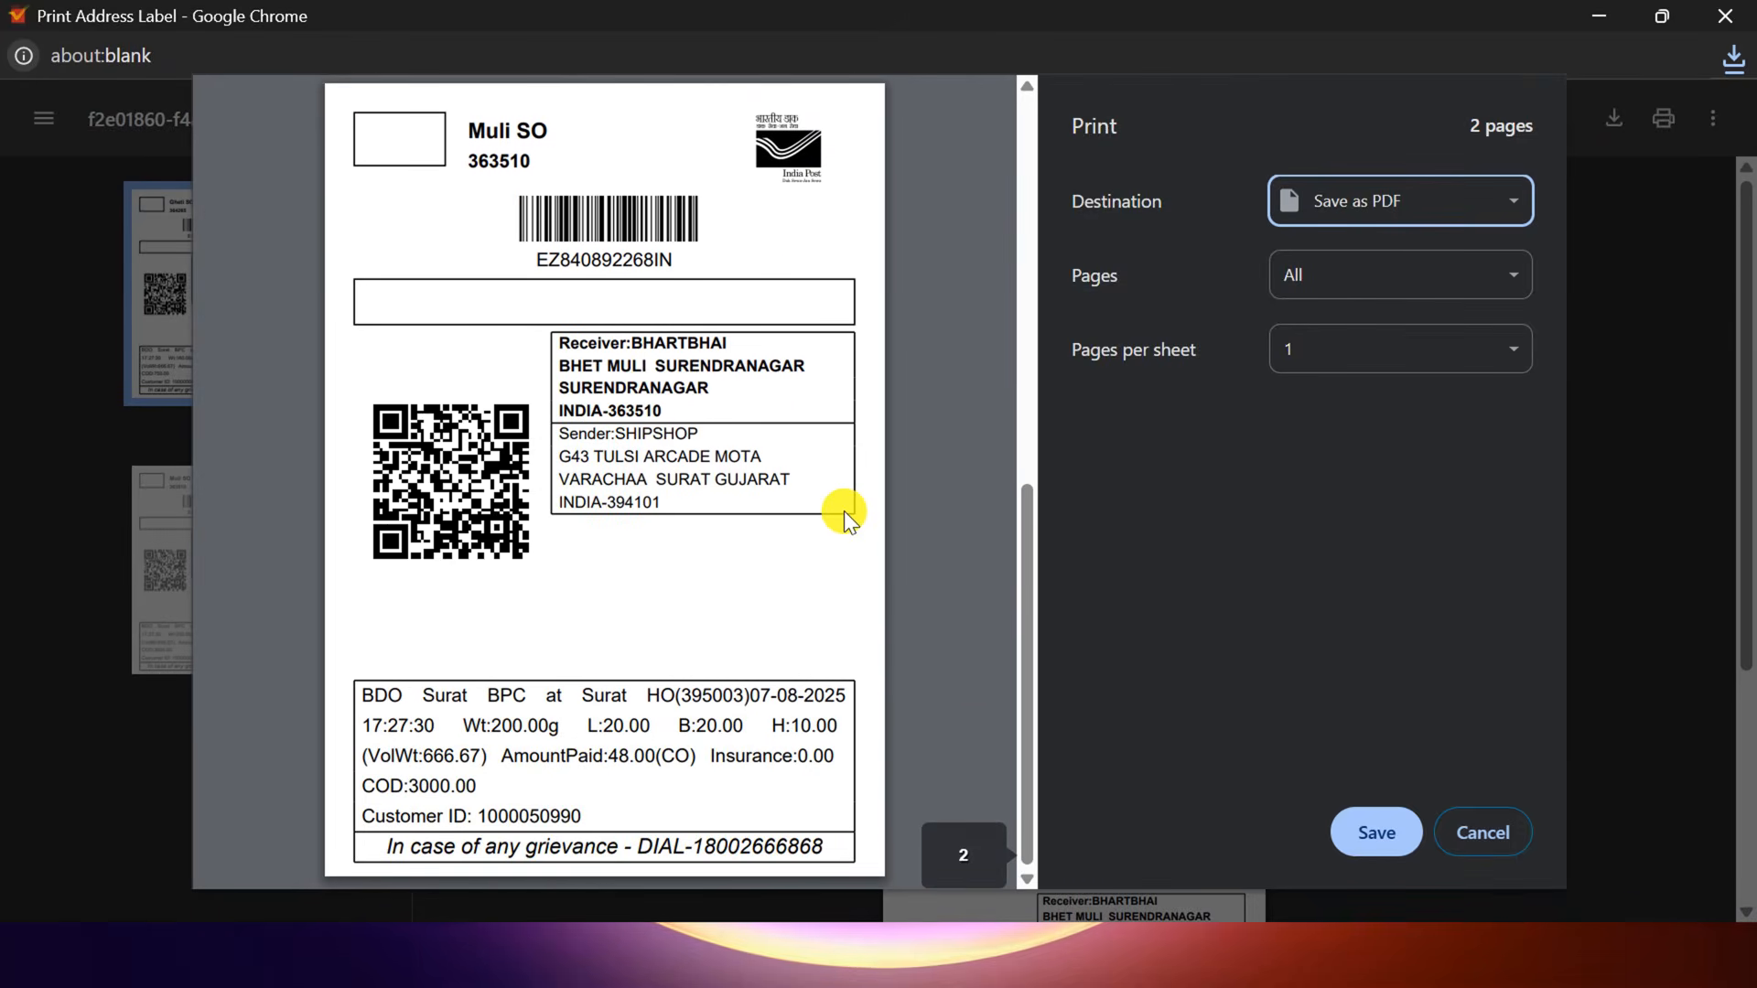
{"action": "scroll", "coordinate": [843, 511], "scroll_direction": "up", "scroll_amount": 6}
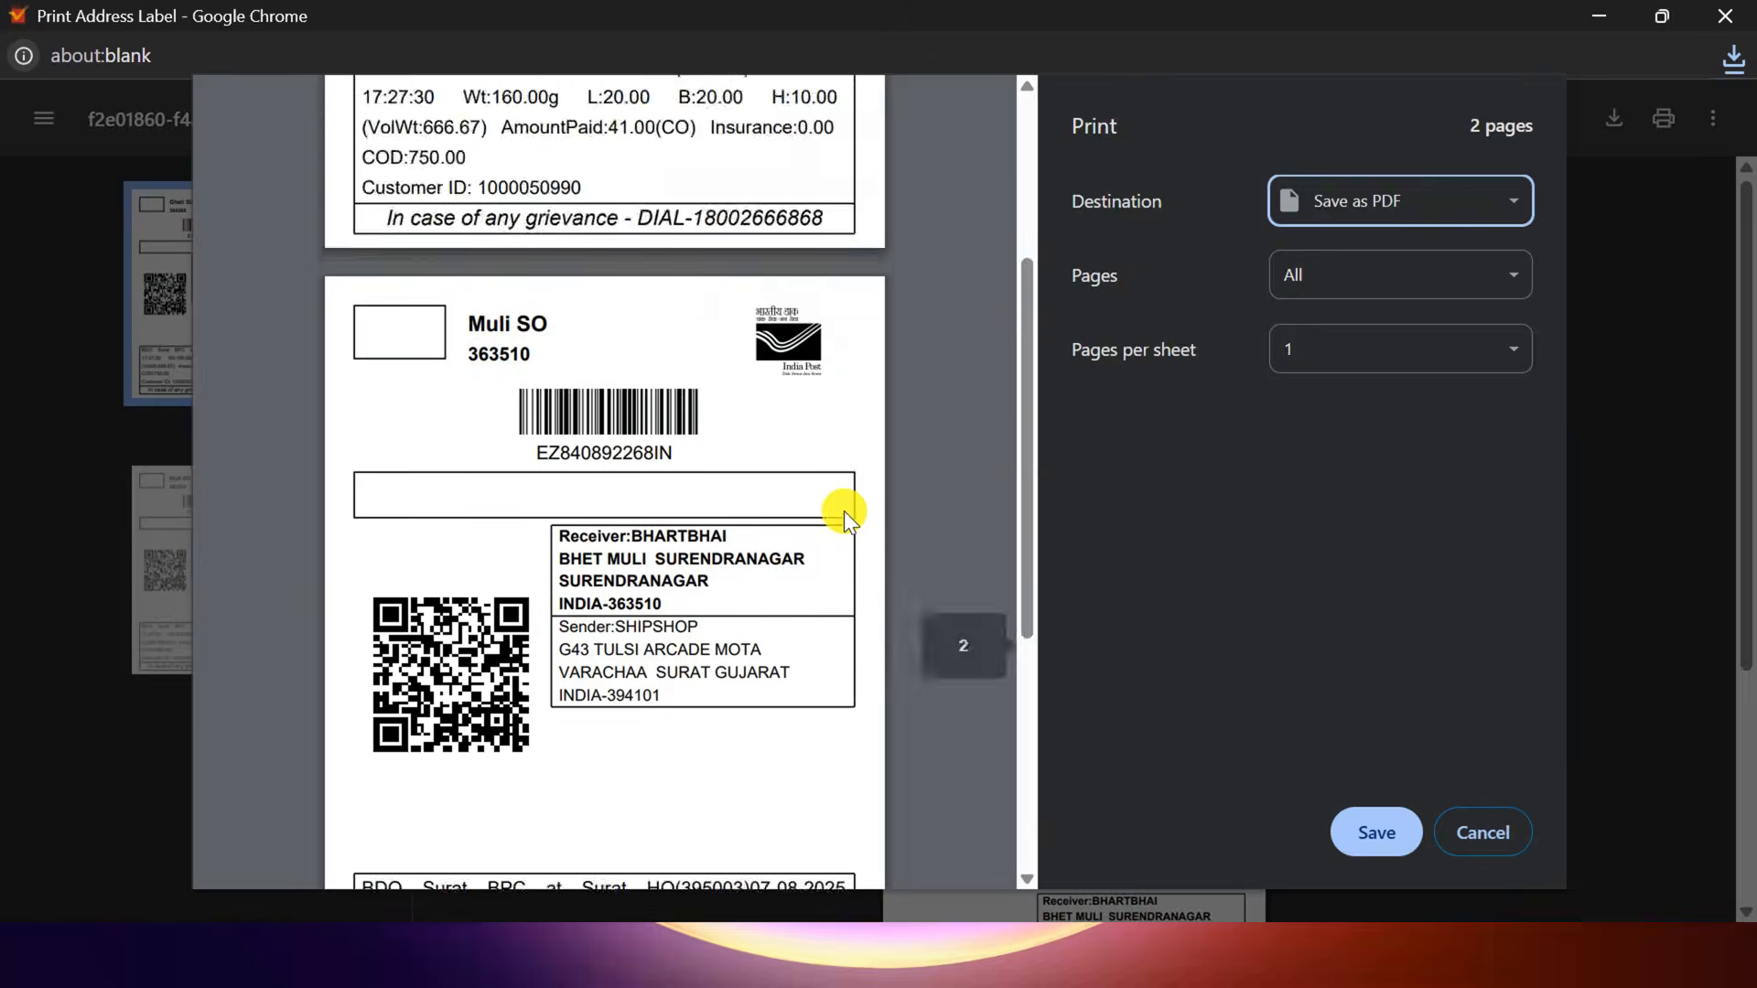
- Save both address labels as the PDF "SHIPSHOP BULKBOOKING OF 2 ARTICLES" in Downloads and close the label window
{"action": "scroll", "coordinate": [666, 555], "scroll_direction": "up", "scroll_amount": 1}
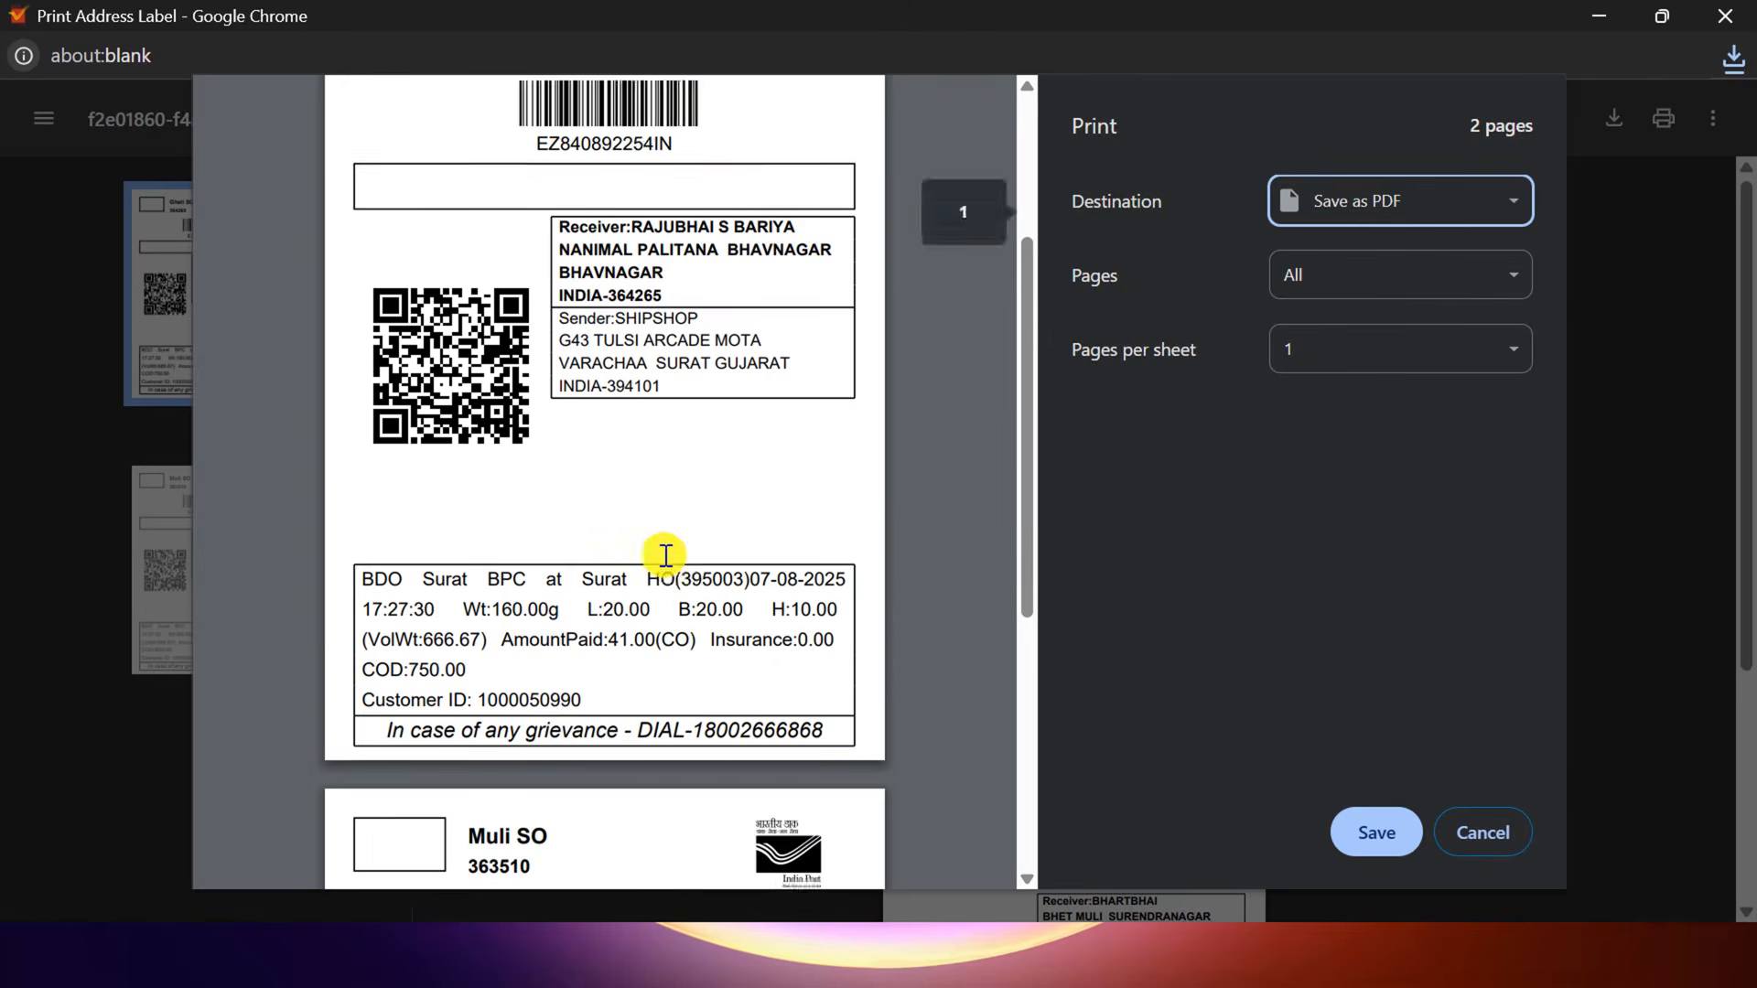
{"action": "scroll", "coordinate": [666, 556], "scroll_direction": "down", "scroll_amount": 7}
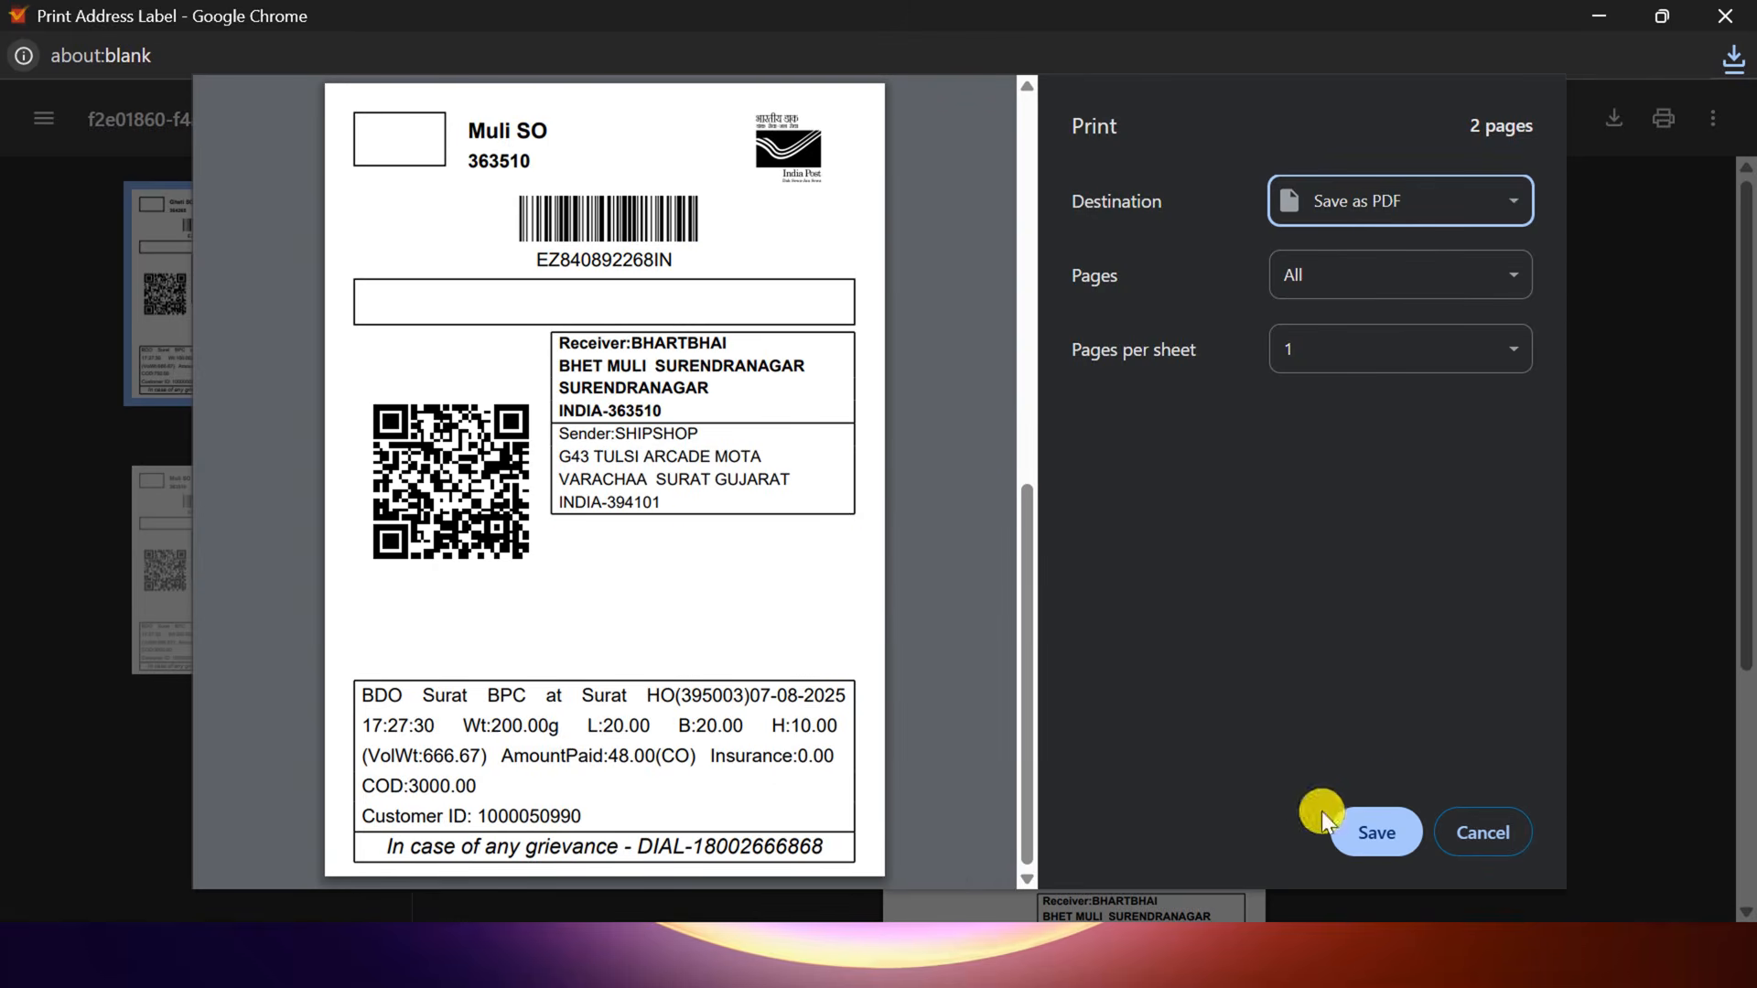
{"action": "left_click", "coordinate": [1362, 831]}
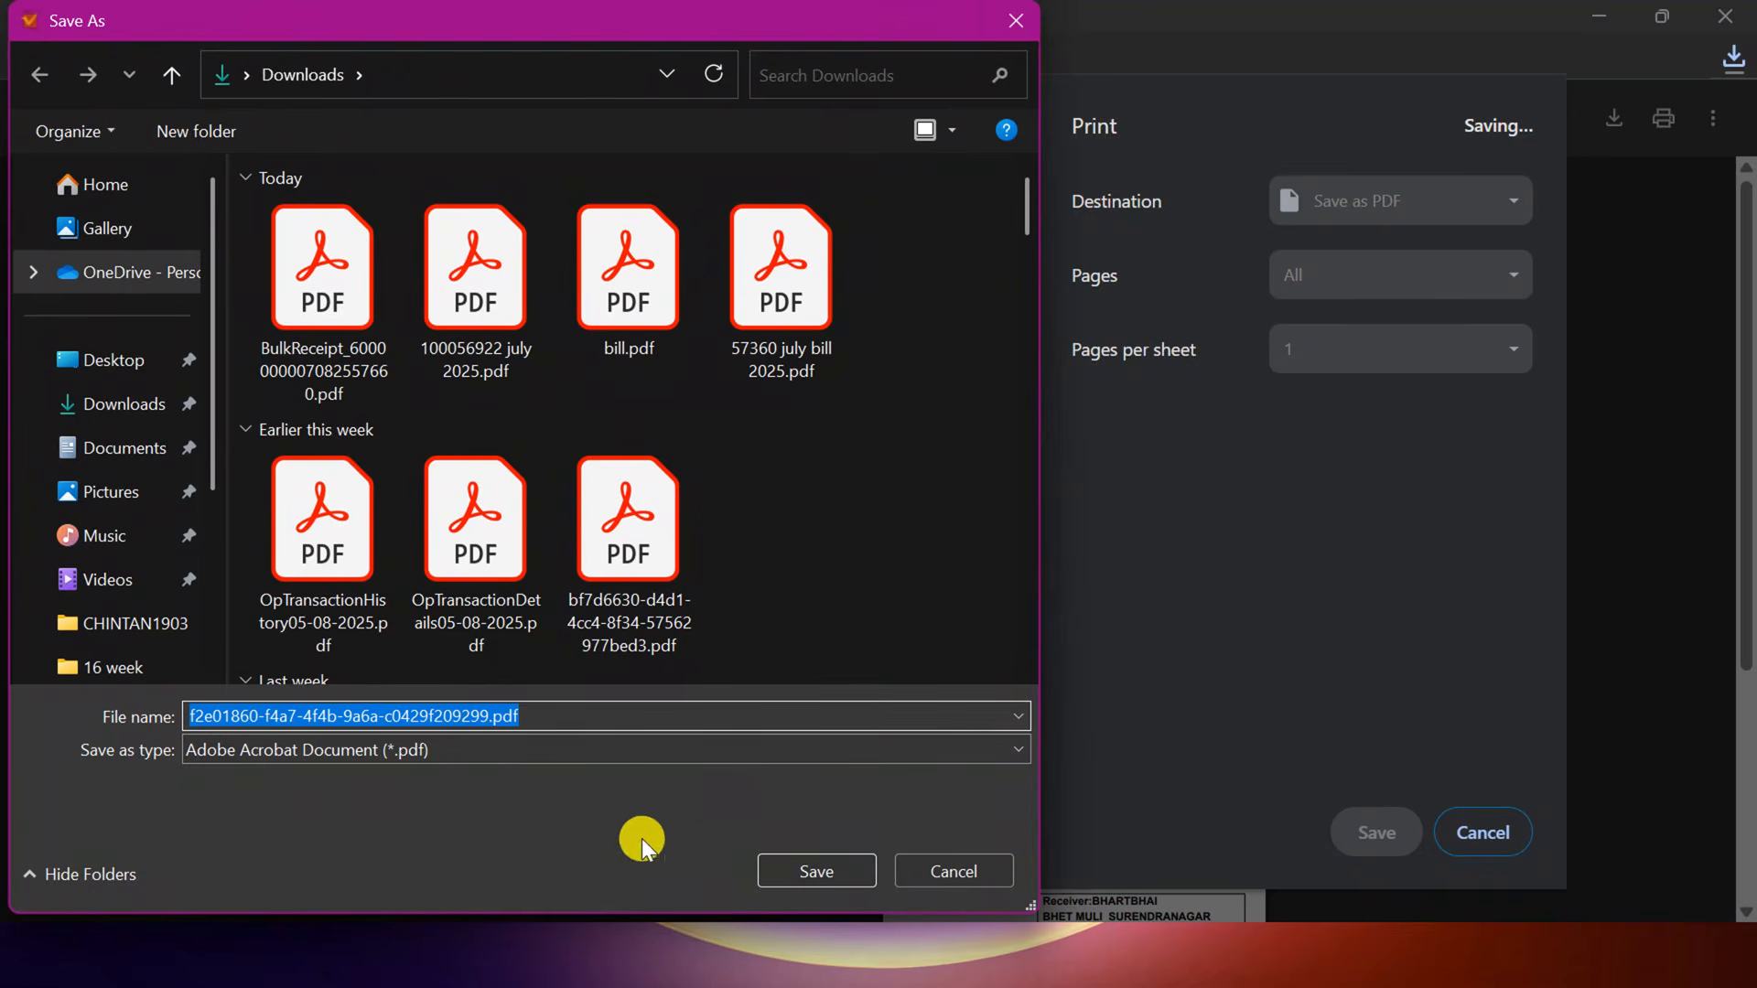
{"action": "type", "text": "SH"}
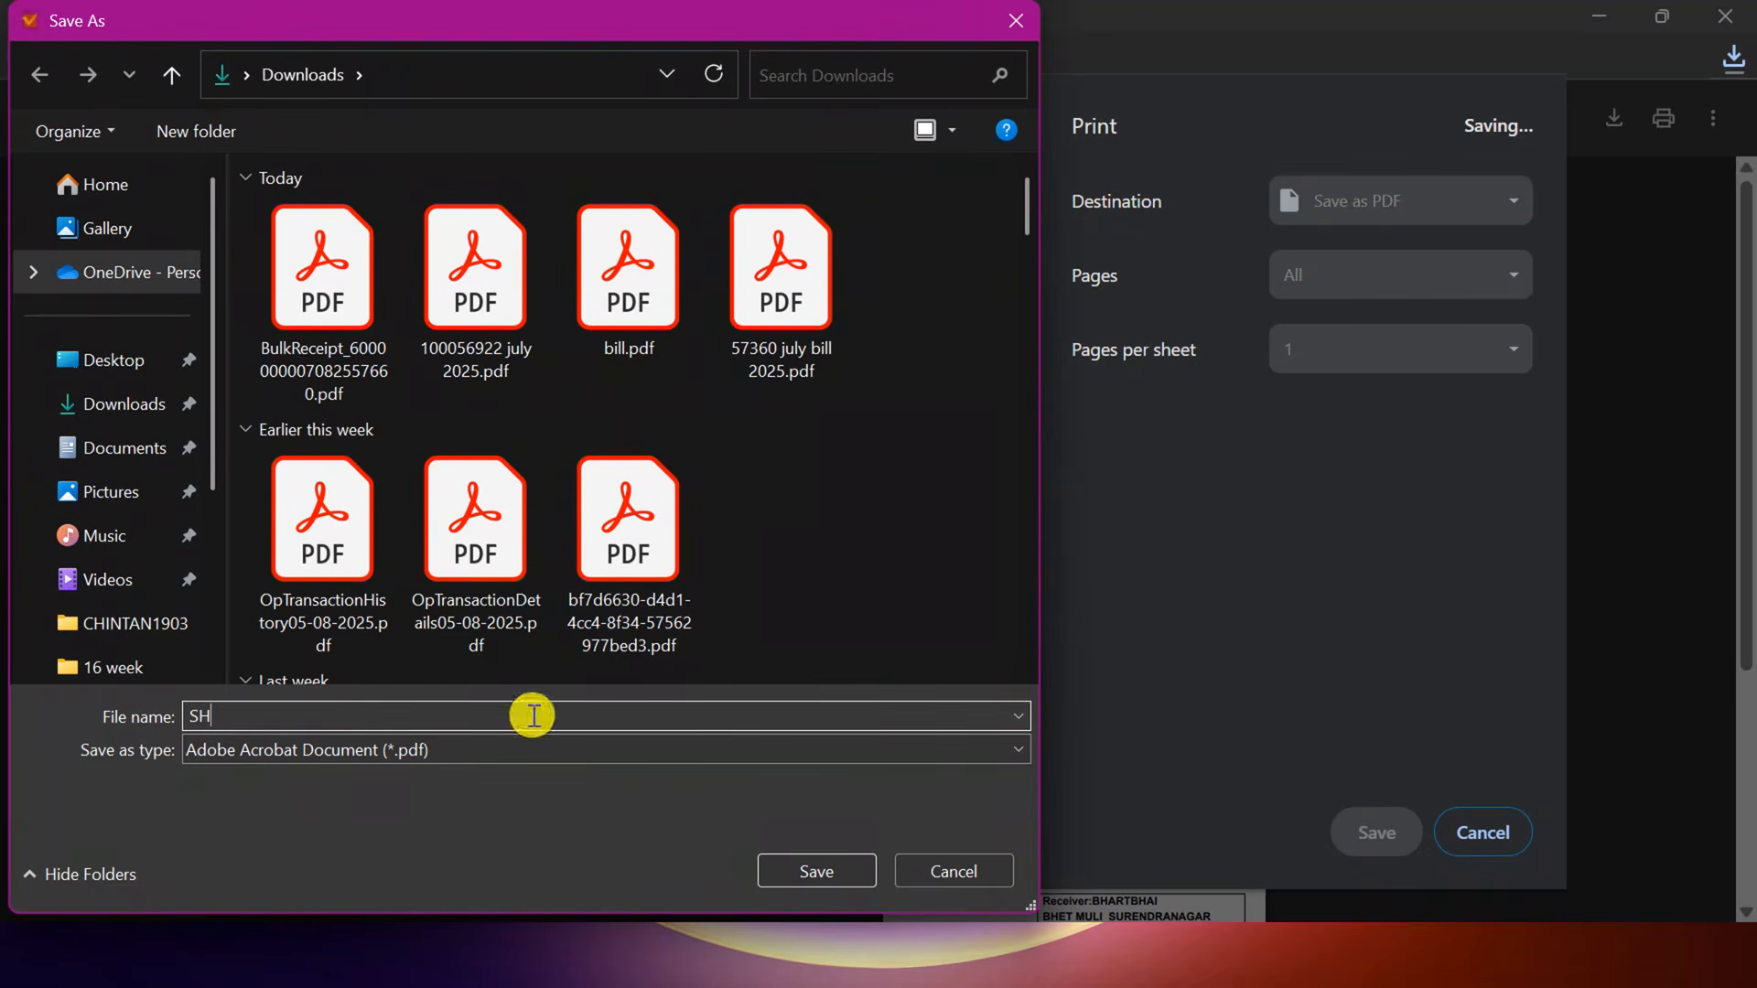
{"action": "type", "text": "IPSHOP BULKBOOKING OF 2 ARTICLES"}
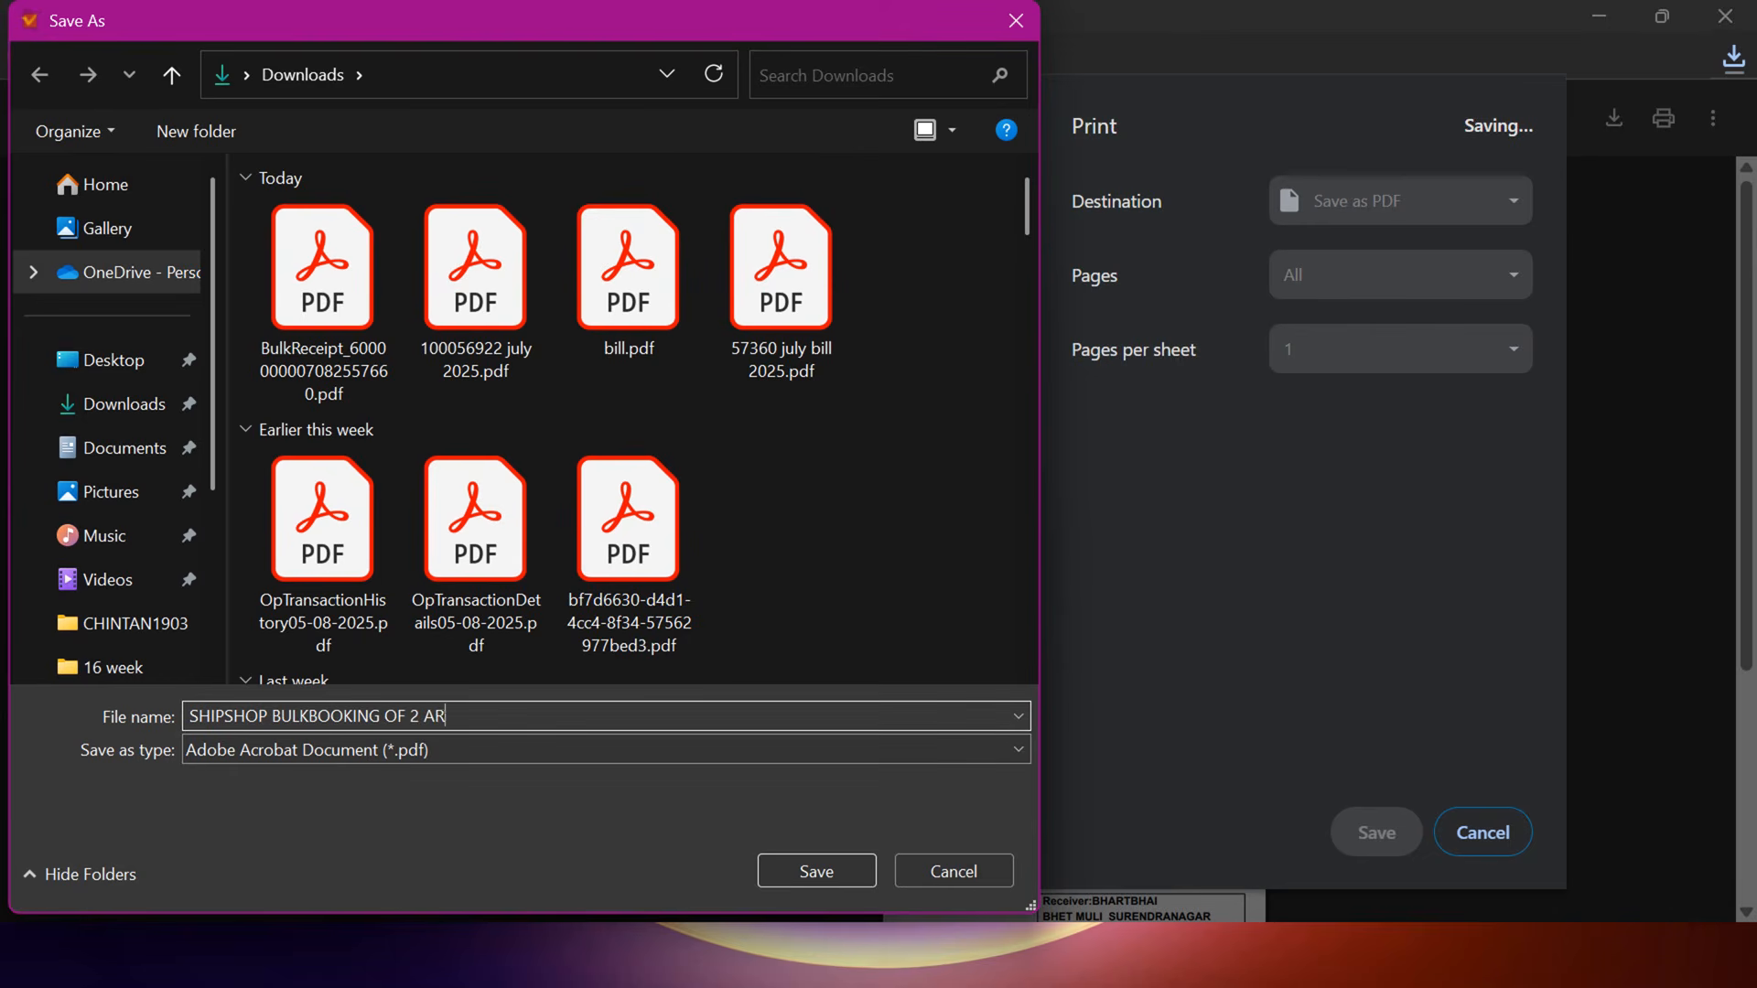
{"action": "left_click", "coordinate": [137, 404]}
{"action": "left_click", "coordinate": [814, 871]}
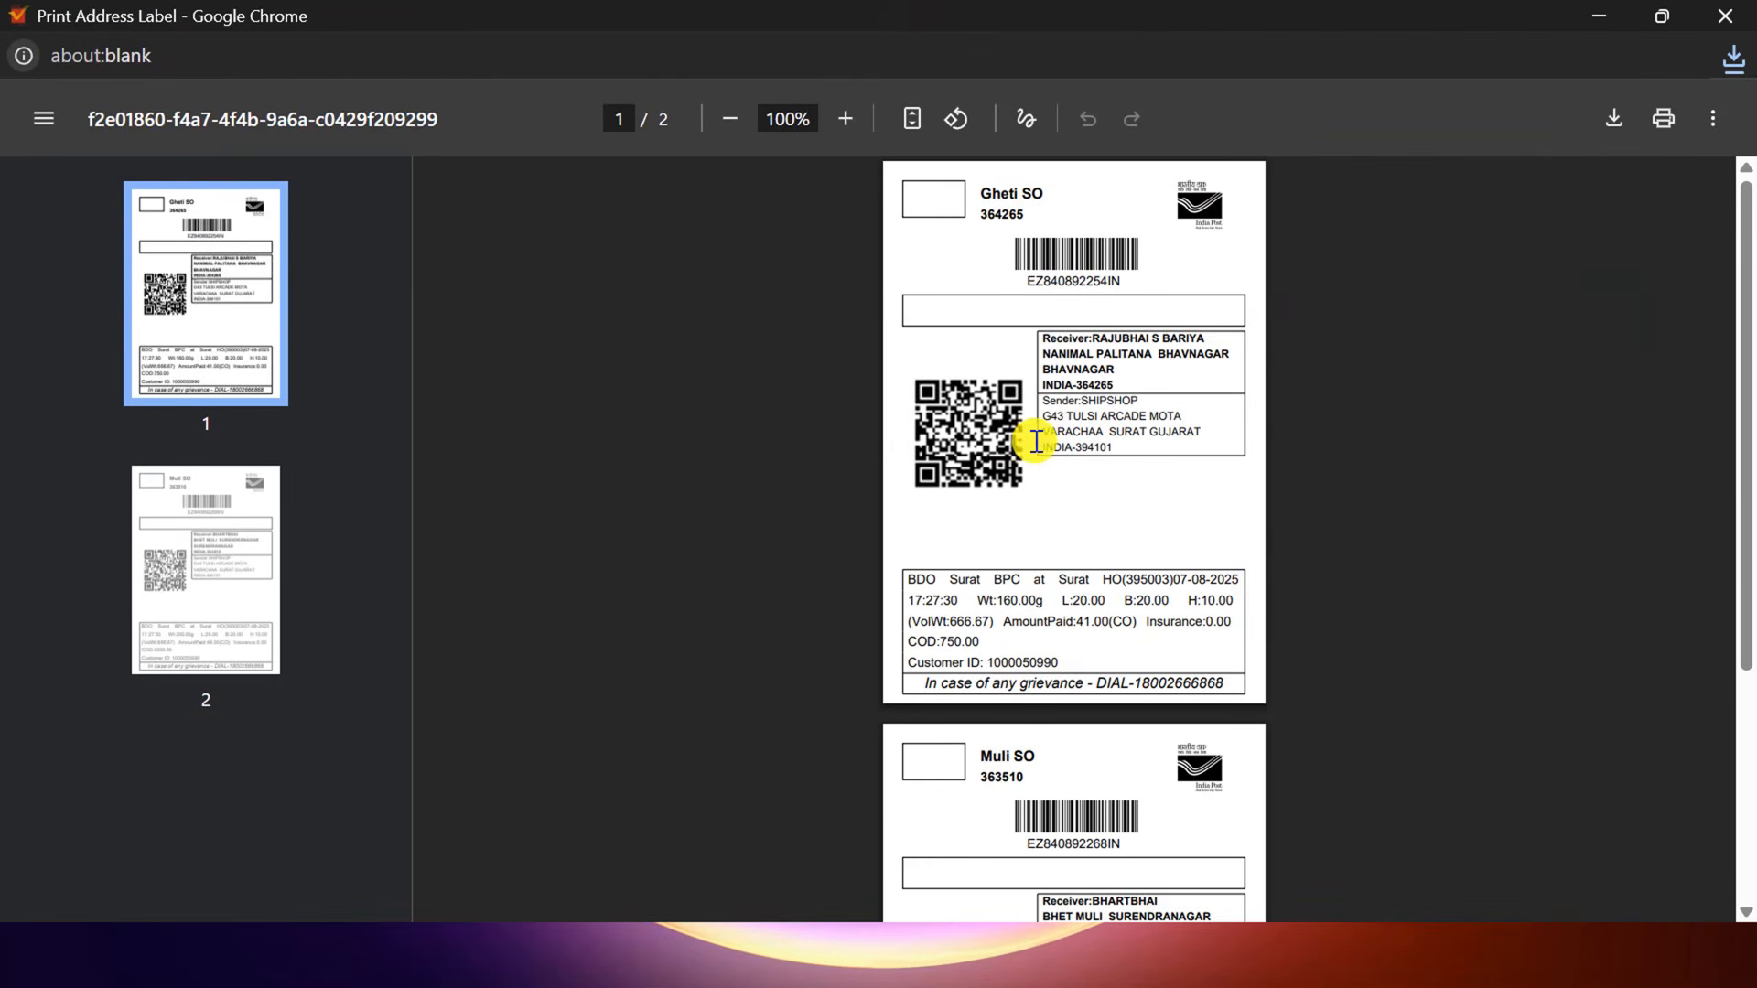
{"action": "scroll", "coordinate": [1086, 677], "scroll_direction": "down", "scroll_amount": 3}
{"action": "scroll", "coordinate": [1087, 682], "scroll_direction": "up", "scroll_amount": 3}
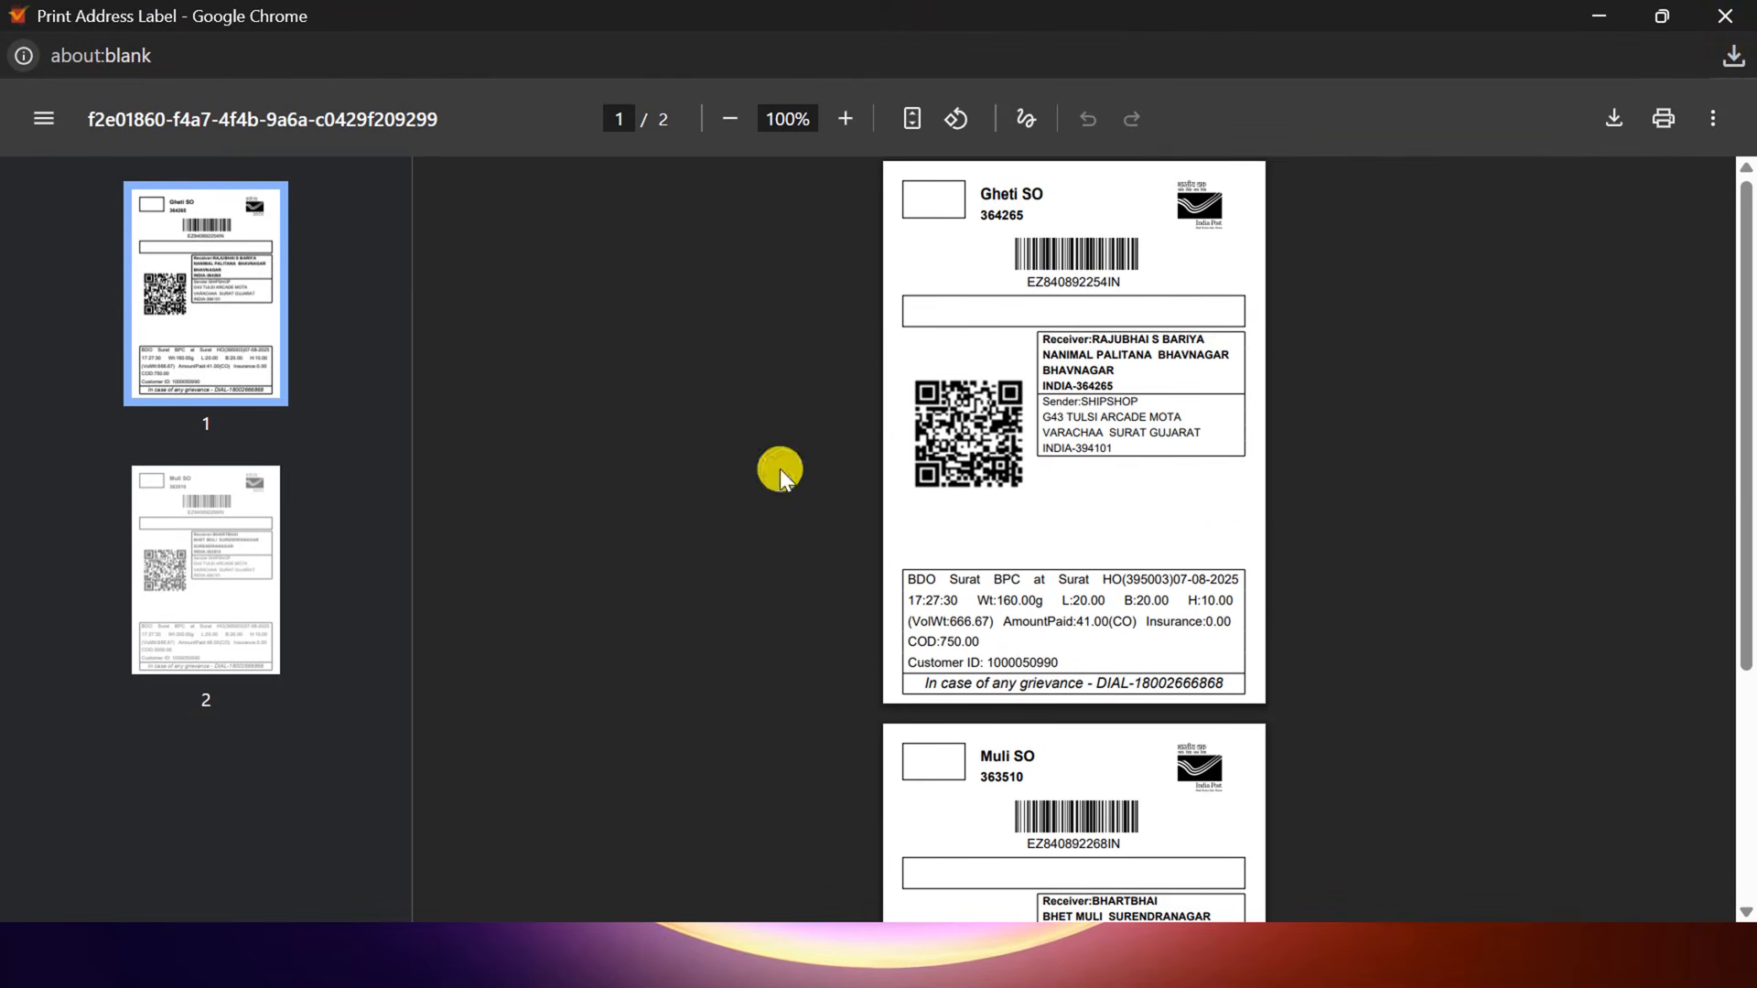
{"action": "left_click", "coordinate": [1726, 15]}
- Open the wallet's recharge page to check the available balance of the SP_INLAND_PARCEL contract
{"action": "scroll", "coordinate": [1069, 568], "scroll_direction": "up", "scroll_amount": 2}
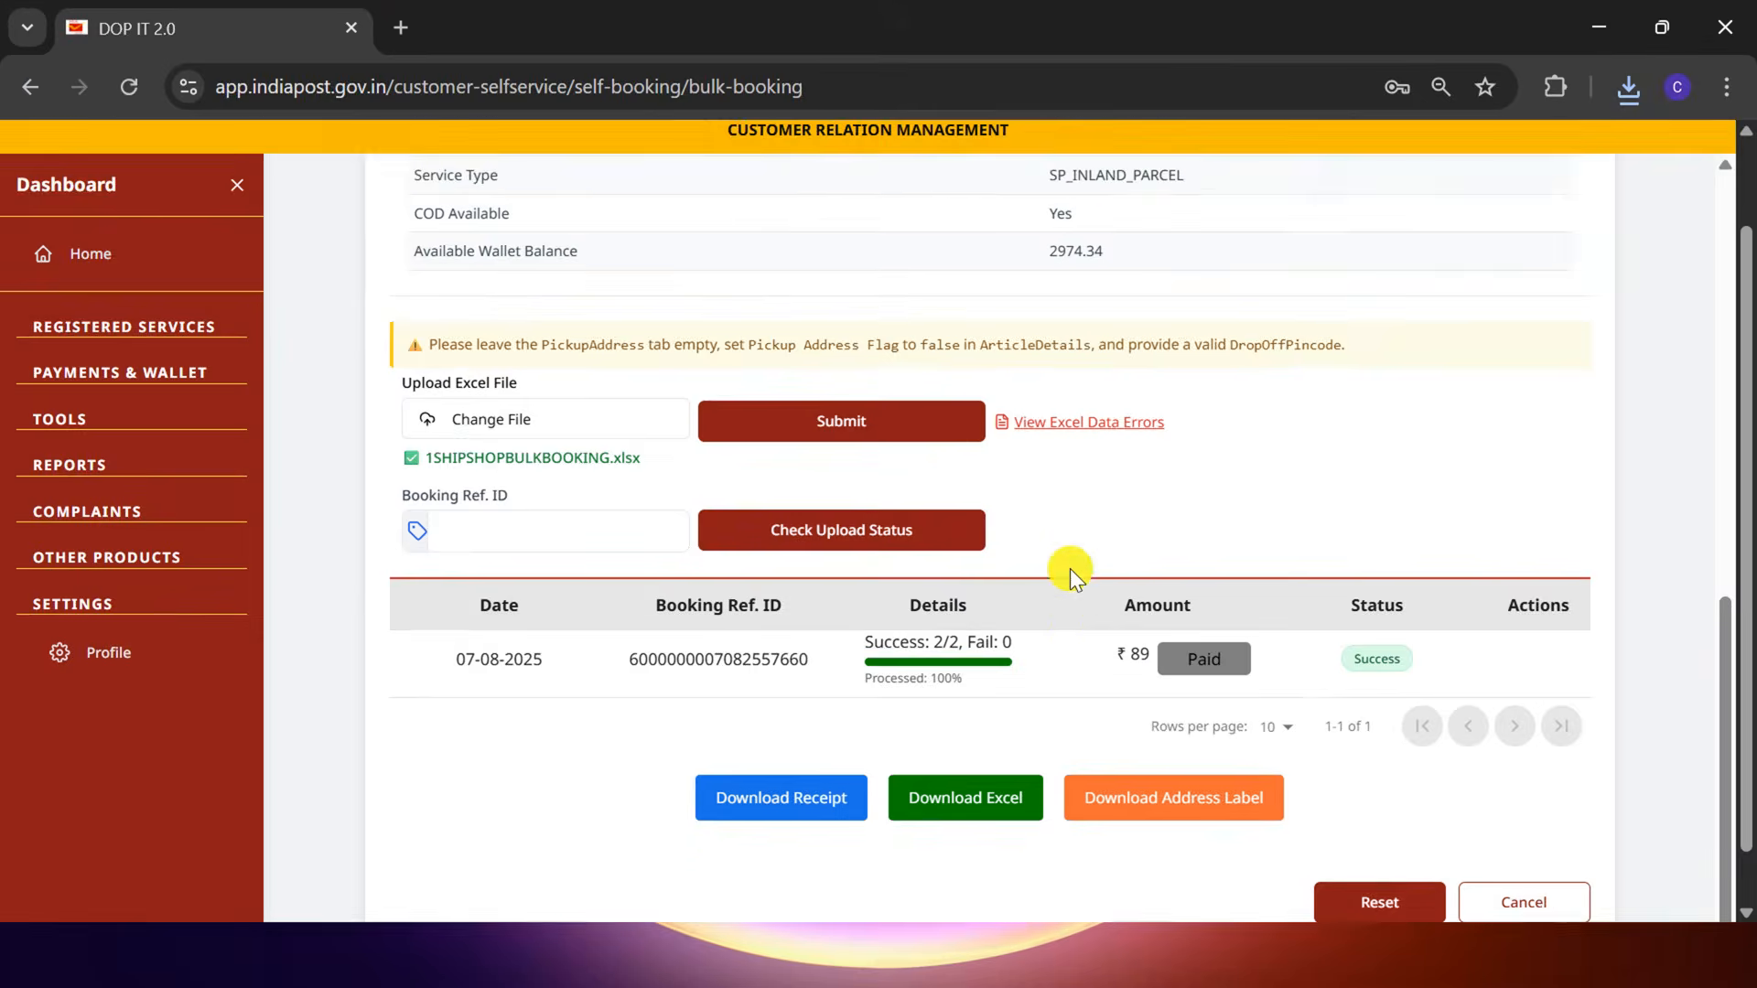
{"action": "mouse_move", "coordinate": [142, 428]}
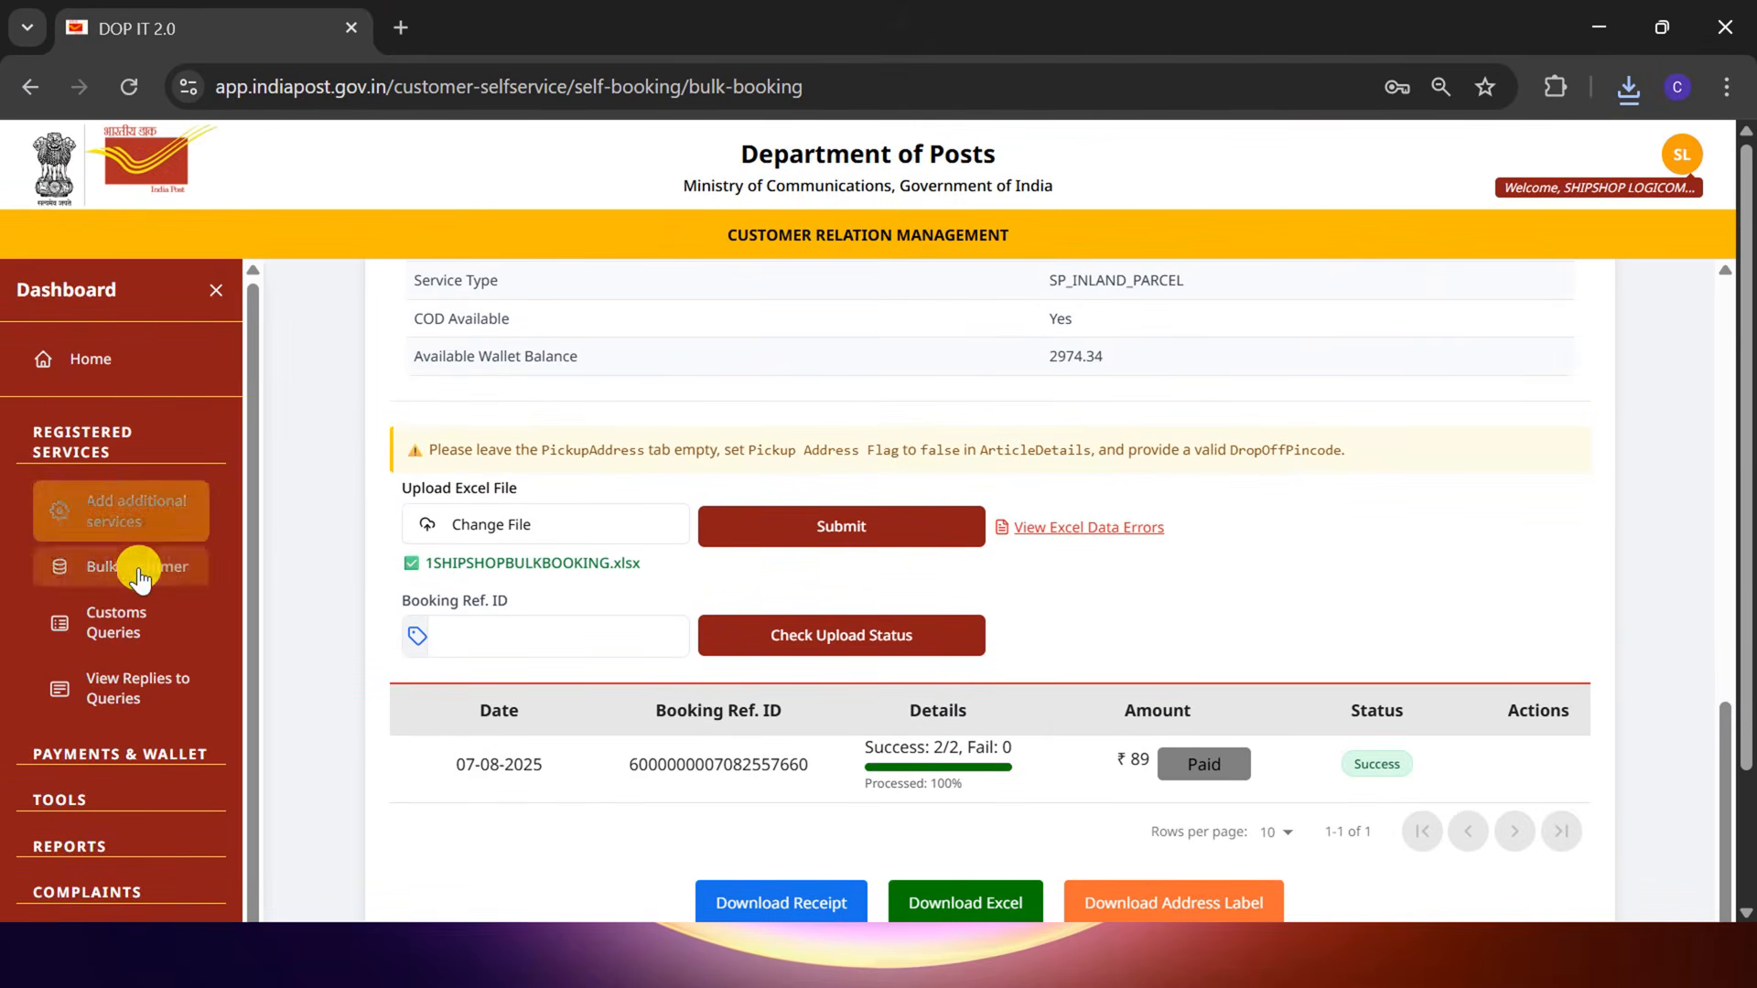
{"action": "mouse_move", "coordinate": [118, 754]}
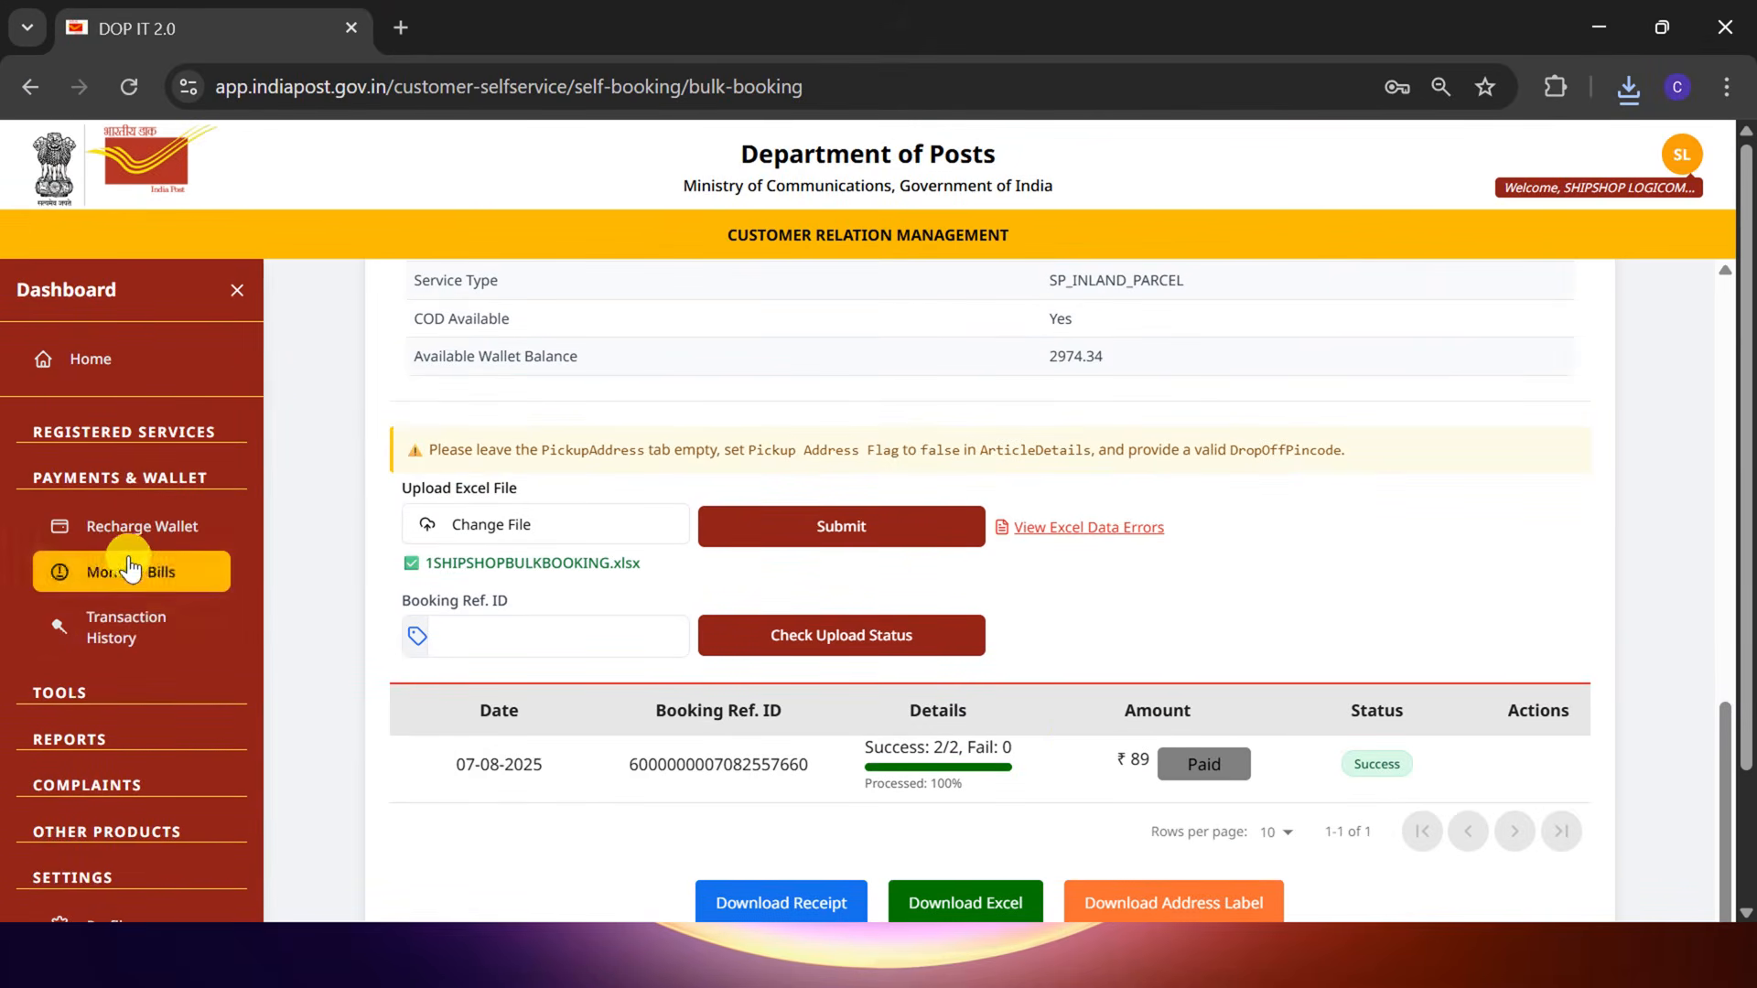
{"action": "left_click", "coordinate": [157, 518]}
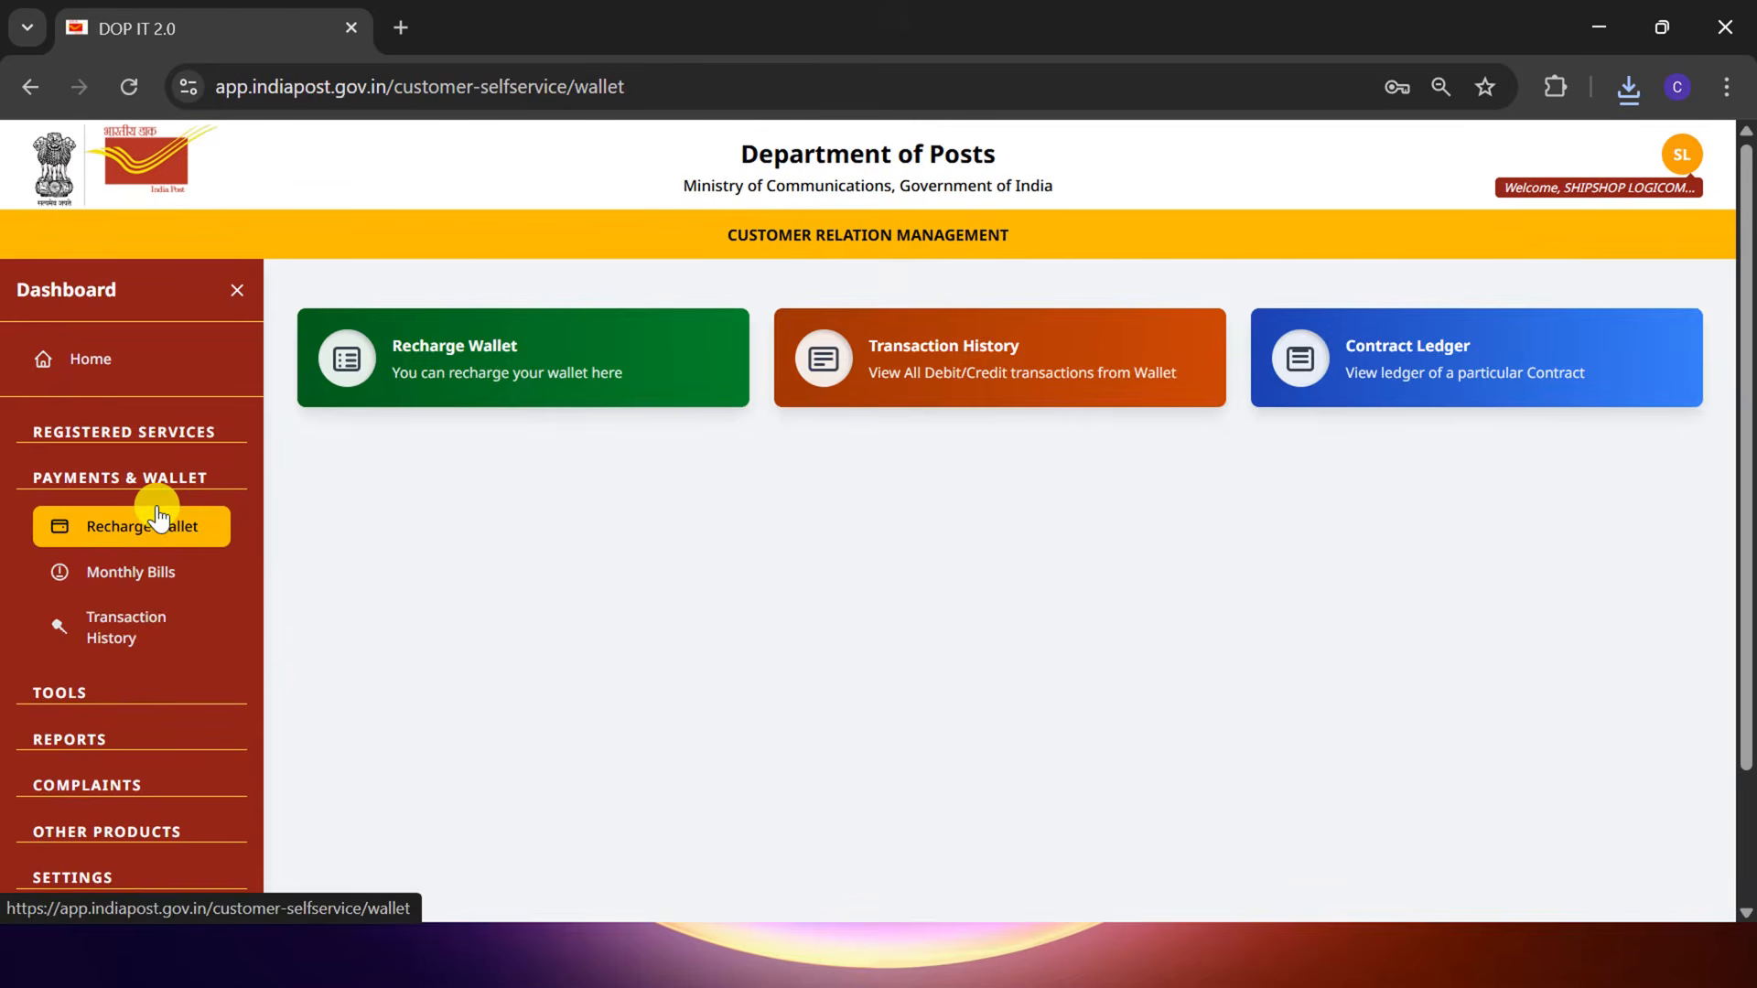
{"action": "left_click", "coordinate": [529, 340]}
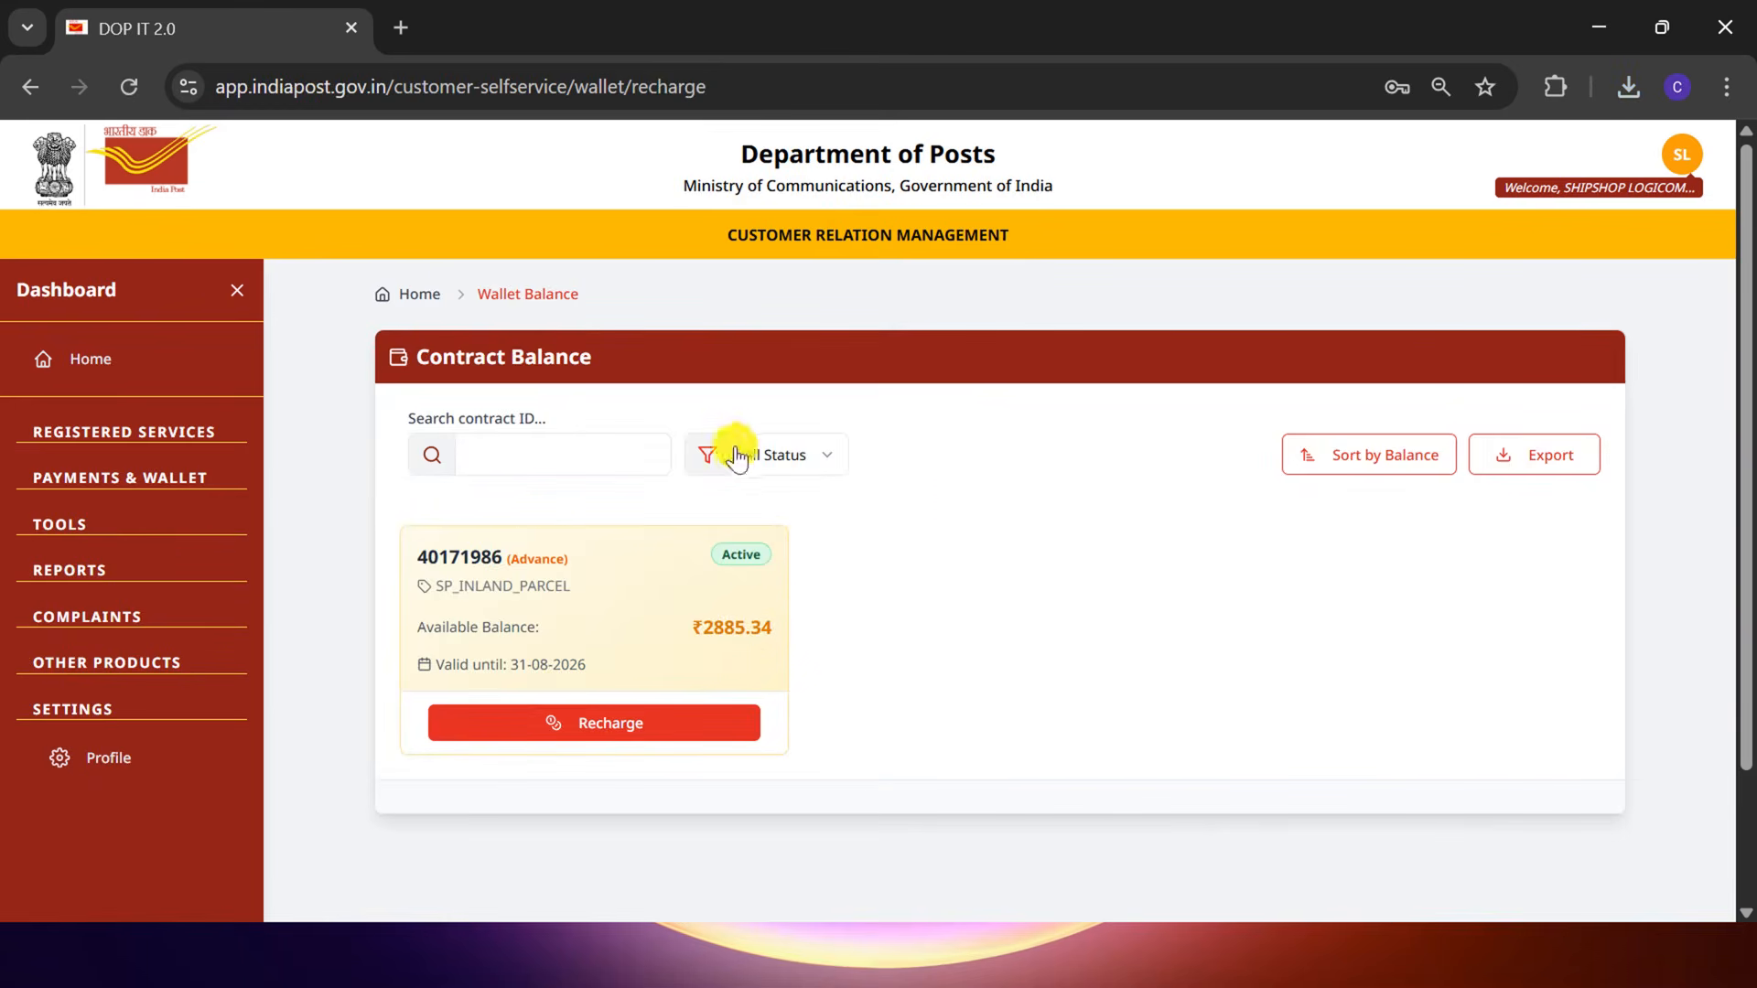
- Open the wallet's transaction history and examine the newest debit entry, including its amount, date and payment status
{"action": "mouse_move", "coordinate": [135, 491]}
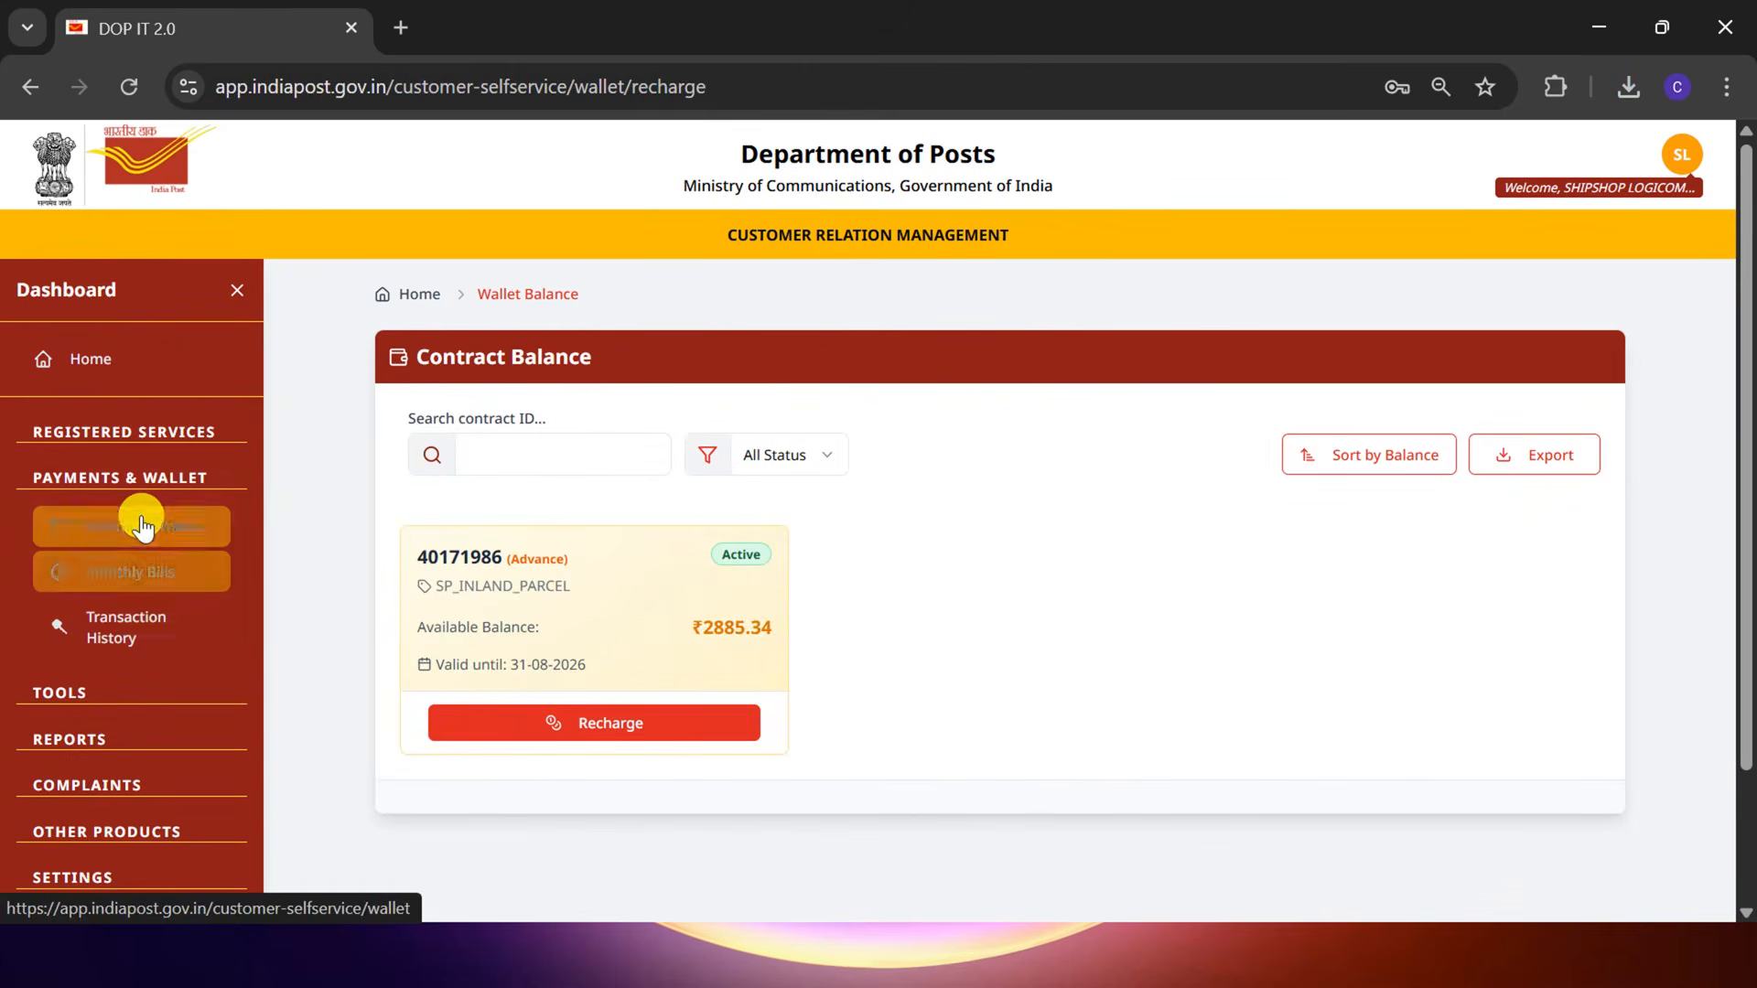
{"action": "left_click", "coordinate": [143, 524]}
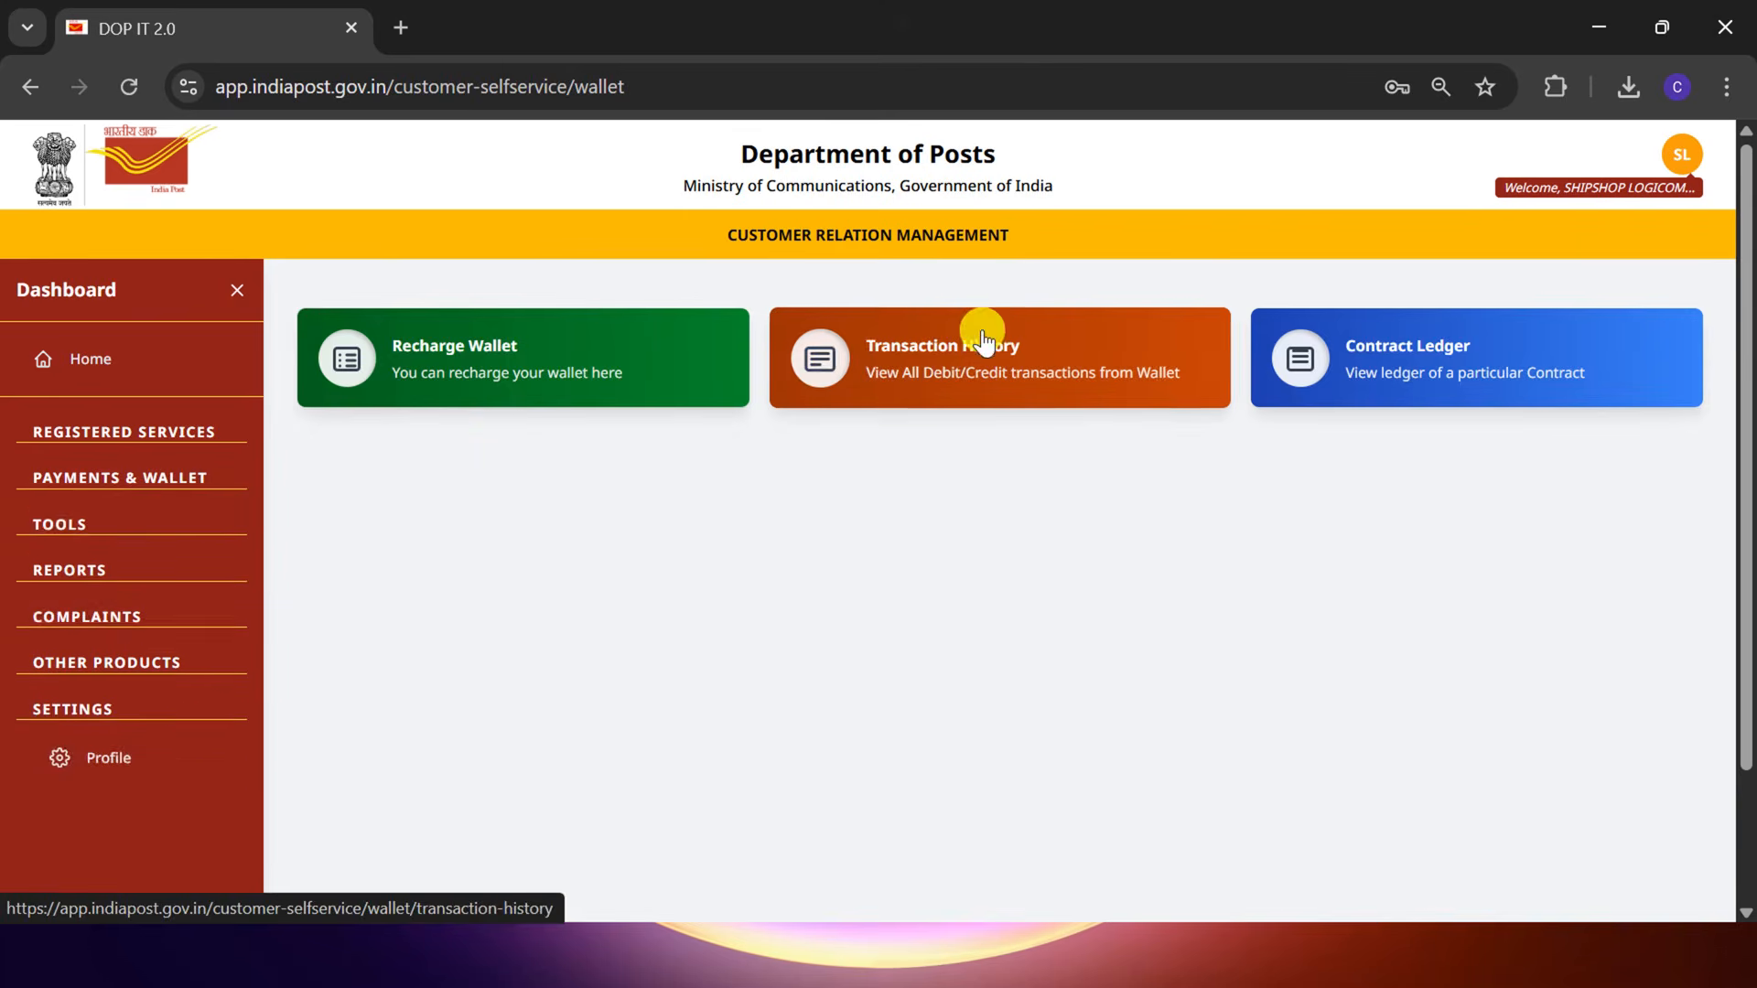
{"action": "left_click", "coordinate": [982, 340]}
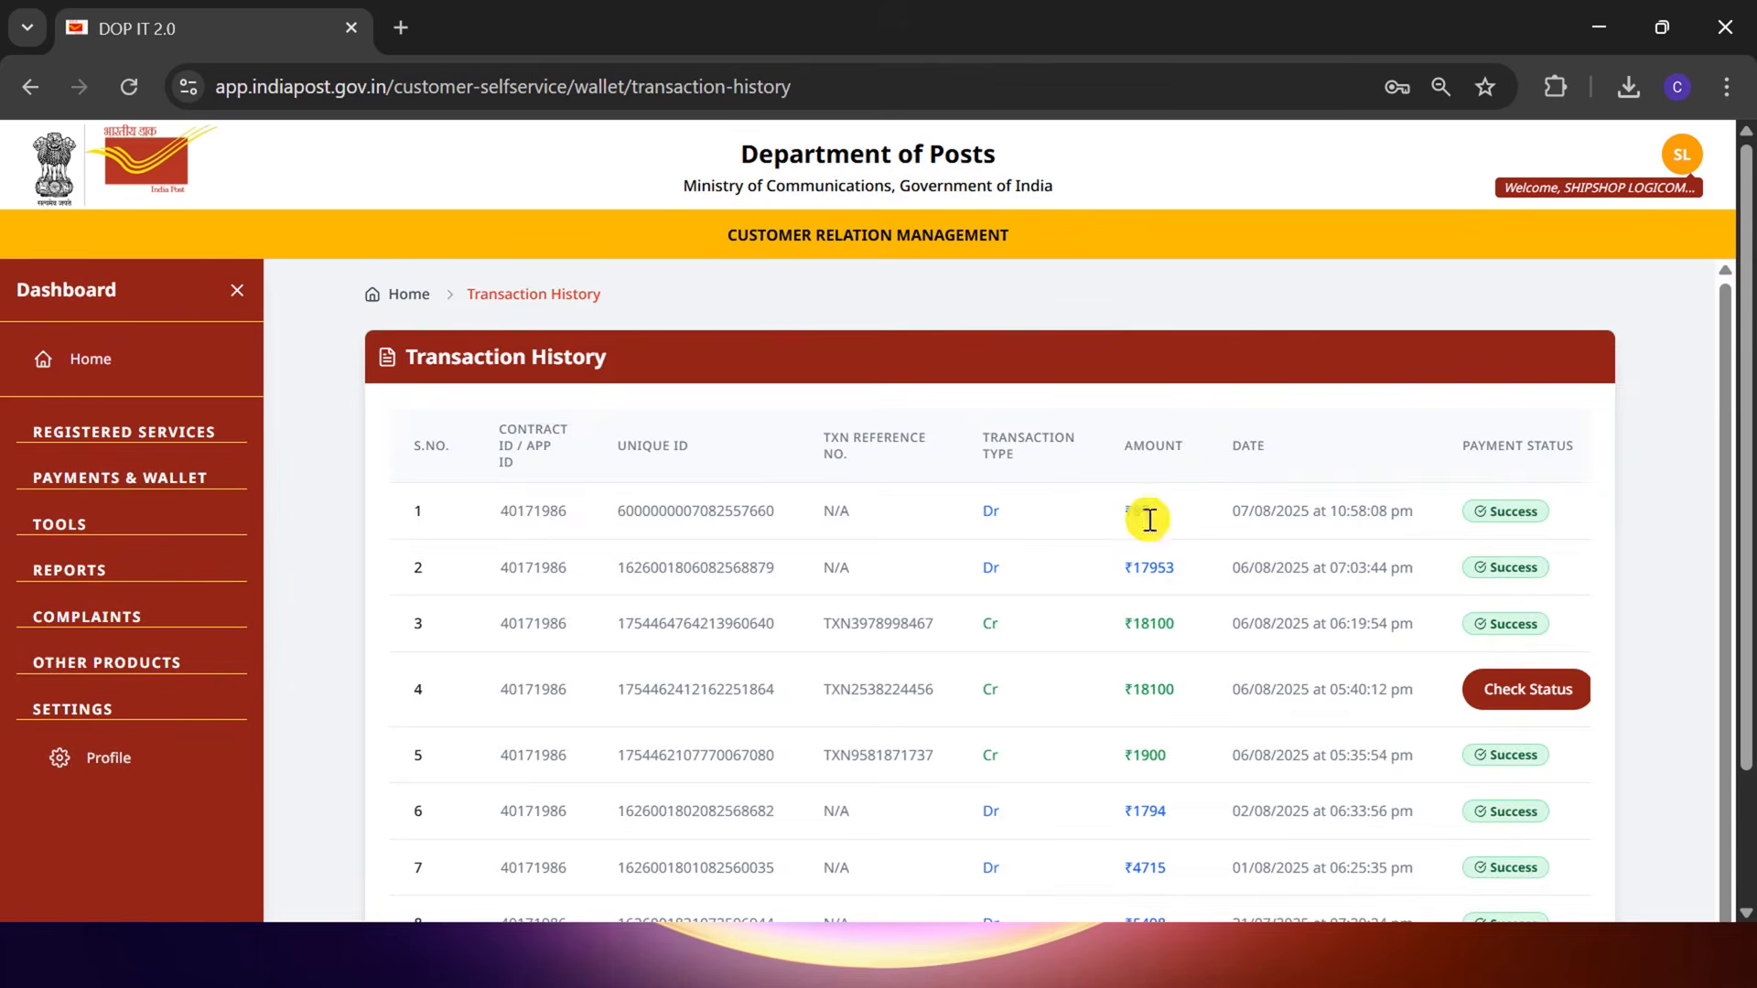
{"action": "left_click_drag", "start_coordinate": [1109, 514], "coordinate": [1178, 512]}
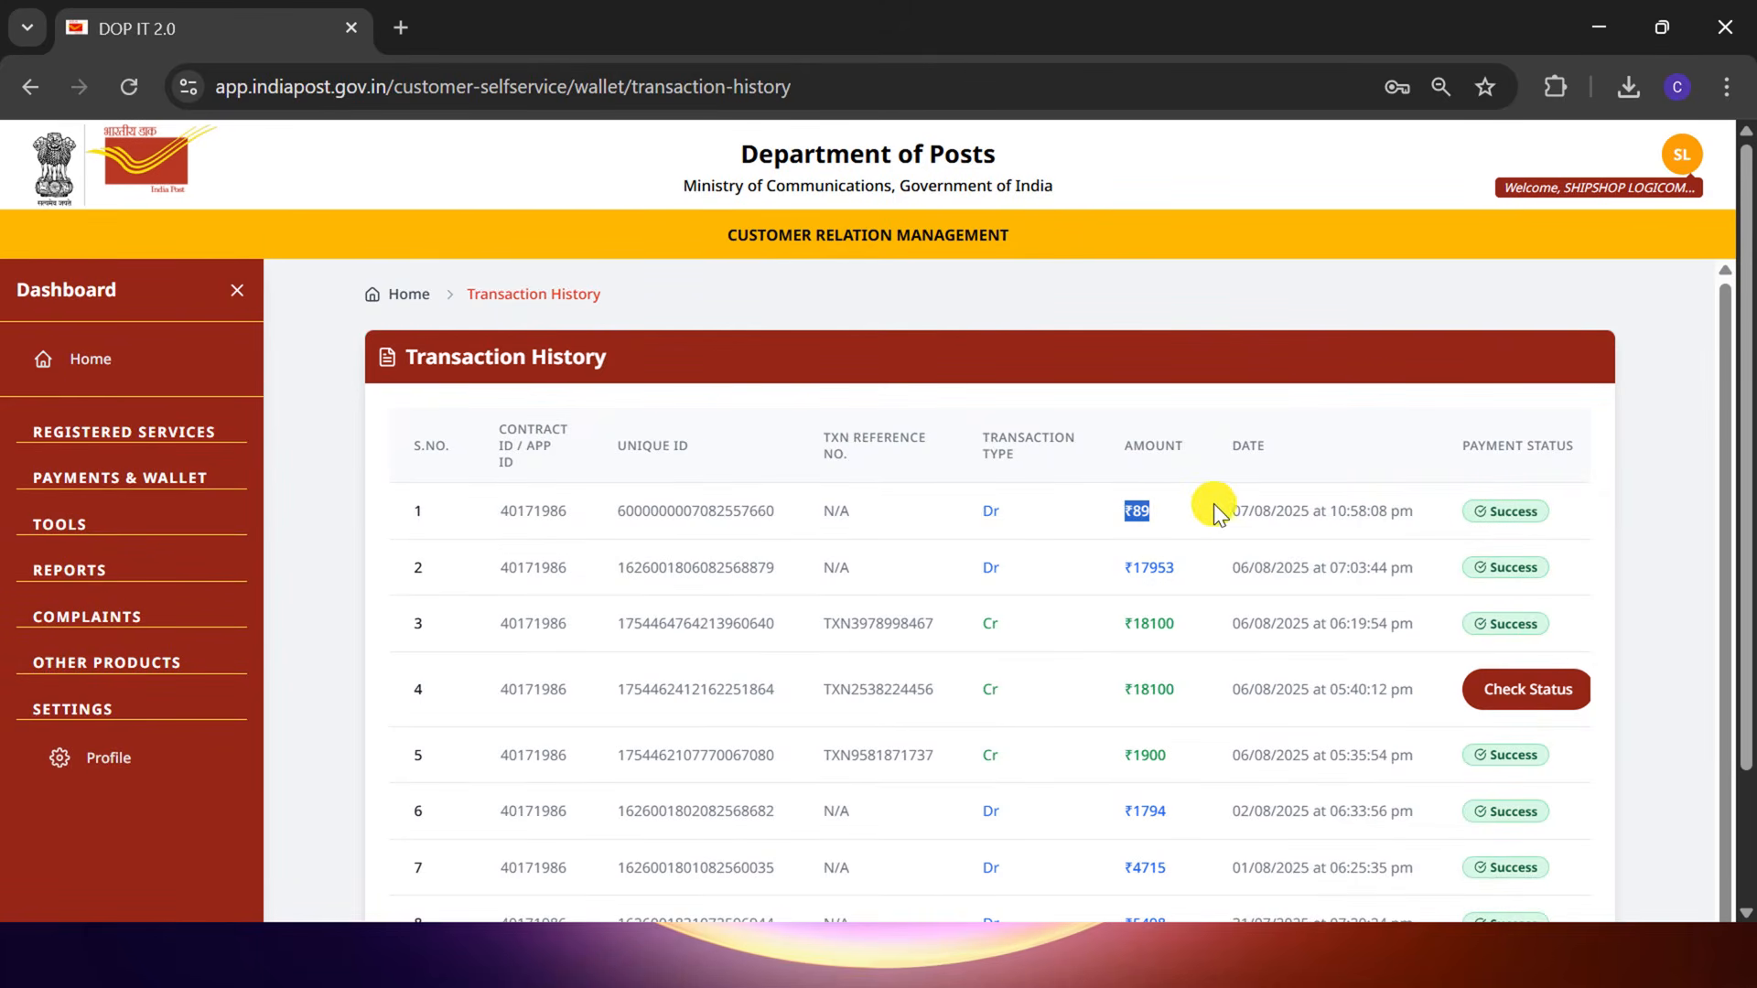
{"action": "left_click_drag", "start_coordinate": [470, 504], "coordinate": [1402, 494]}
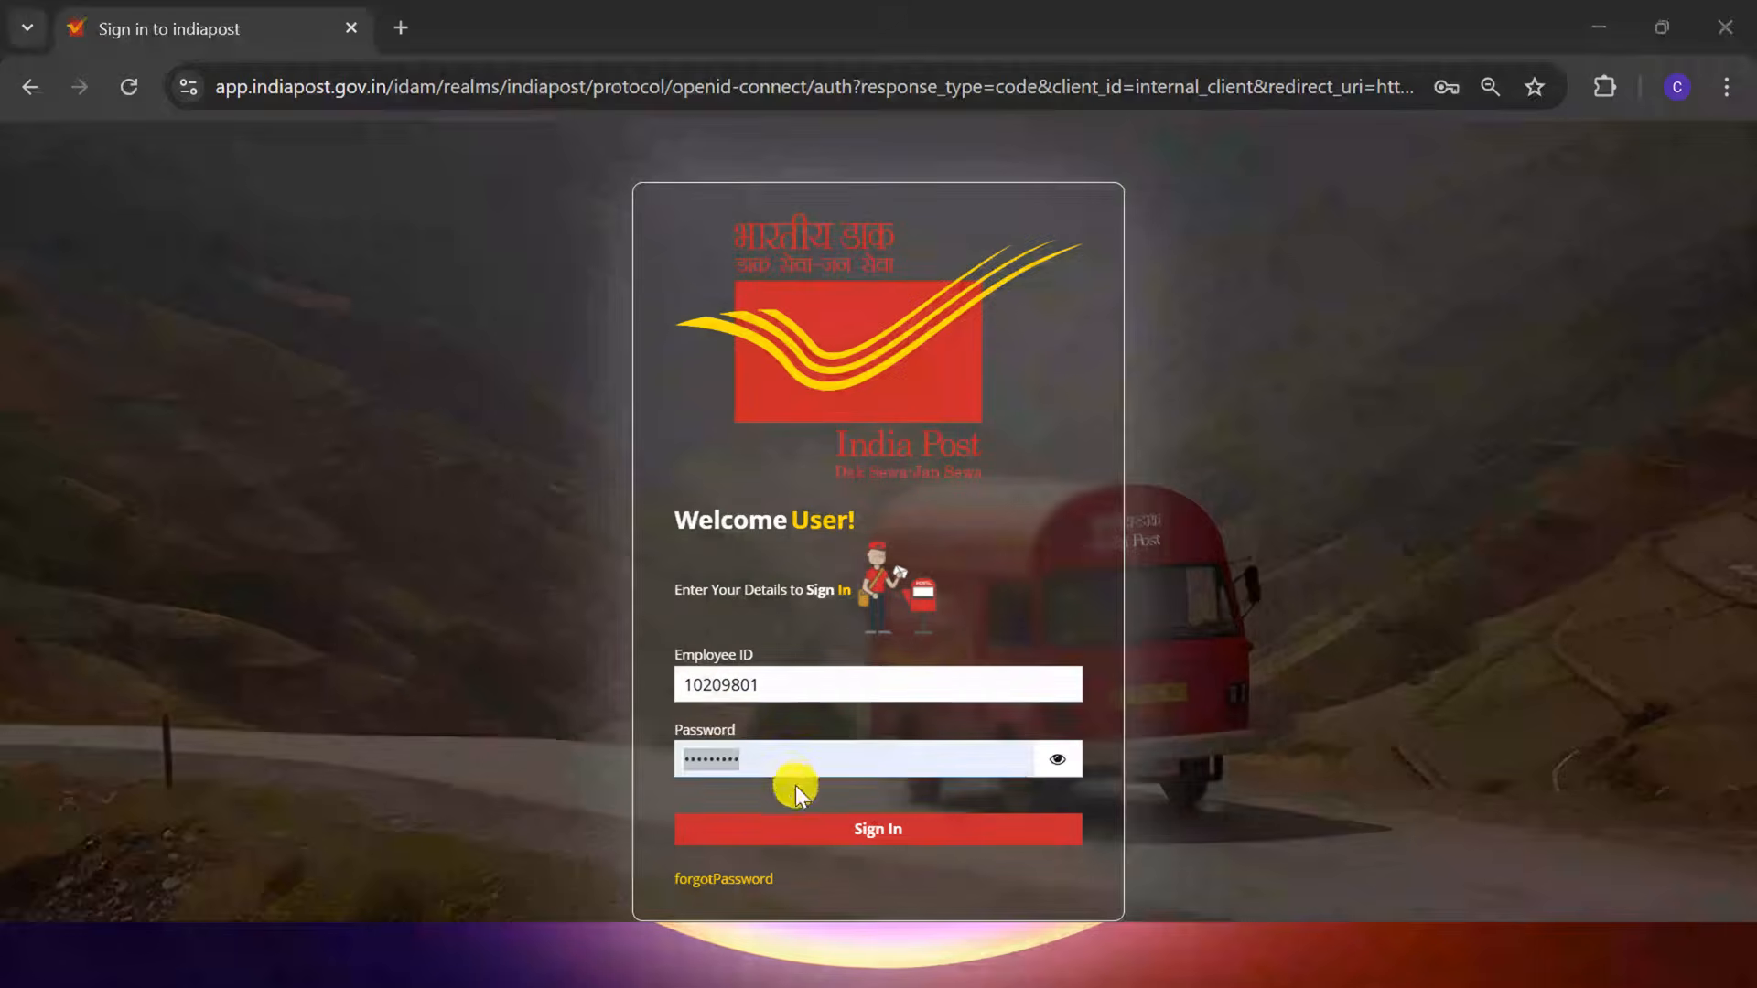
- Re-enter the account password for the filled-in employee ID and sign in to the India Post employee portal
{"action": "left_click", "coordinate": [779, 760]}
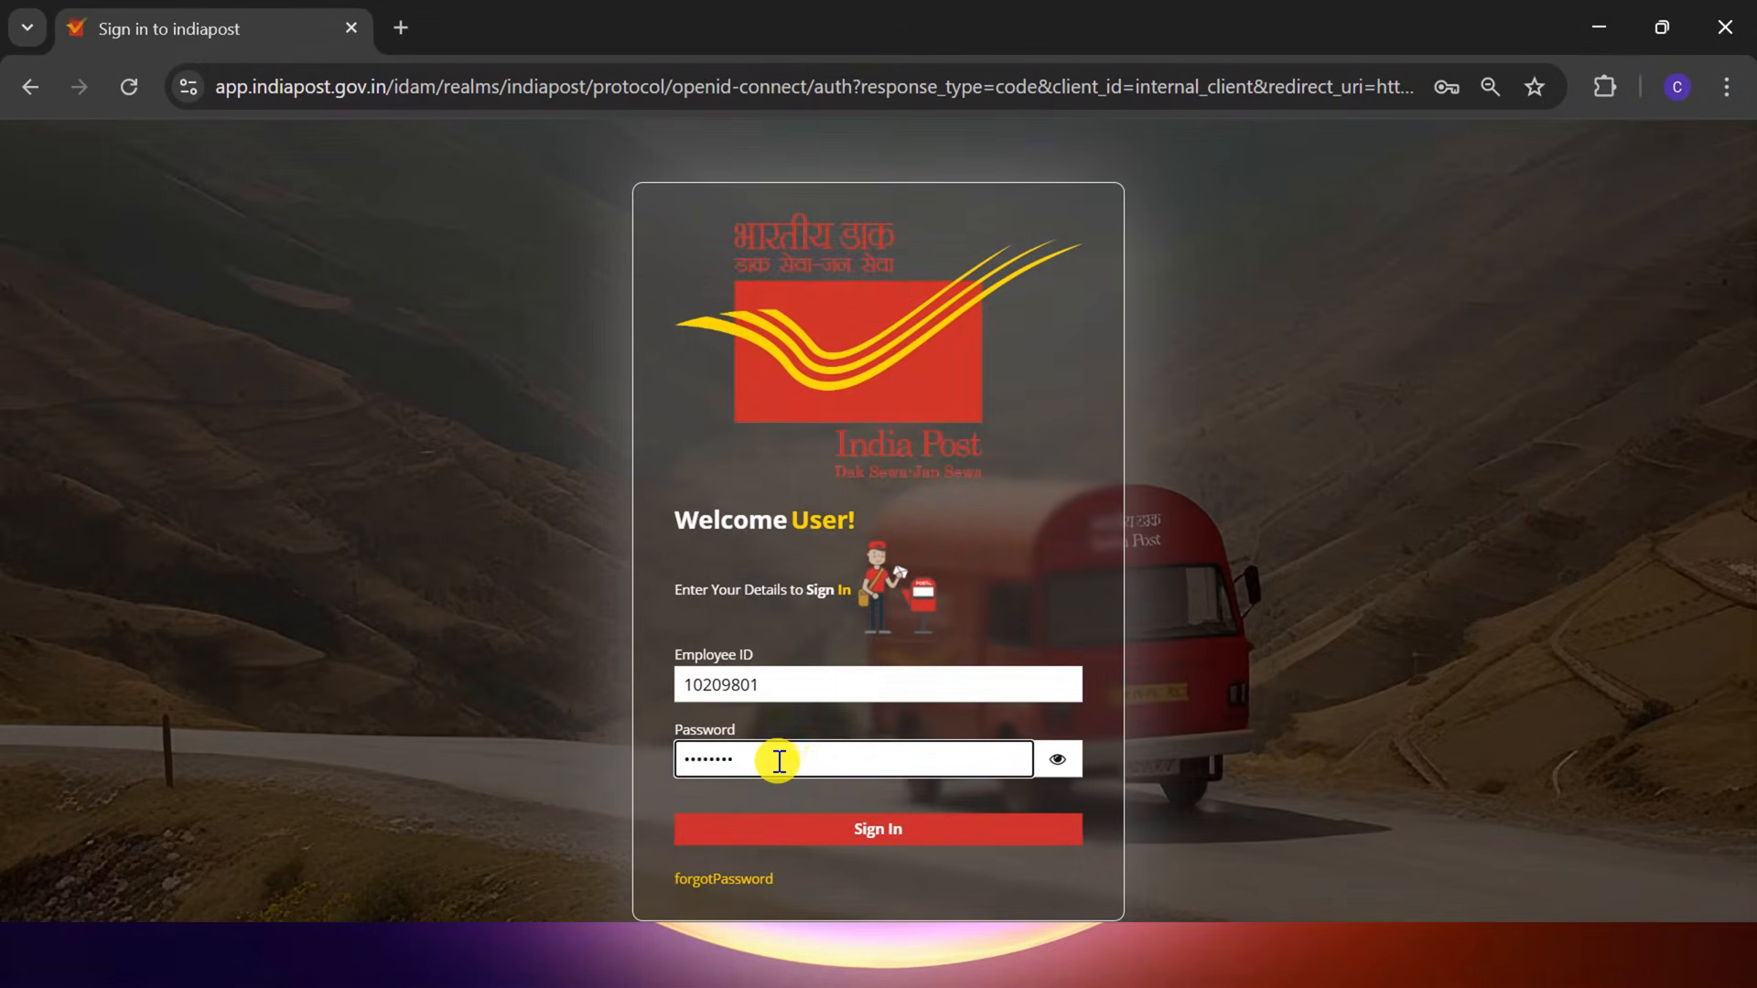
{"action": "key", "text": "BackSpace"}
{"action": "key", "text": "BackSpace"}
{"action": "key", "text": "BackSpace"}
{"action": "key", "text": "BackSpace"}
{"action": "key", "text": "BackSpace"}
{"action": "key", "text": "BackSpace"}
{"action": "key", "text": "BackSpace"}
{"action": "key", "text": "BackSpace"}
{"action": "key", "text": "BackSpace"}
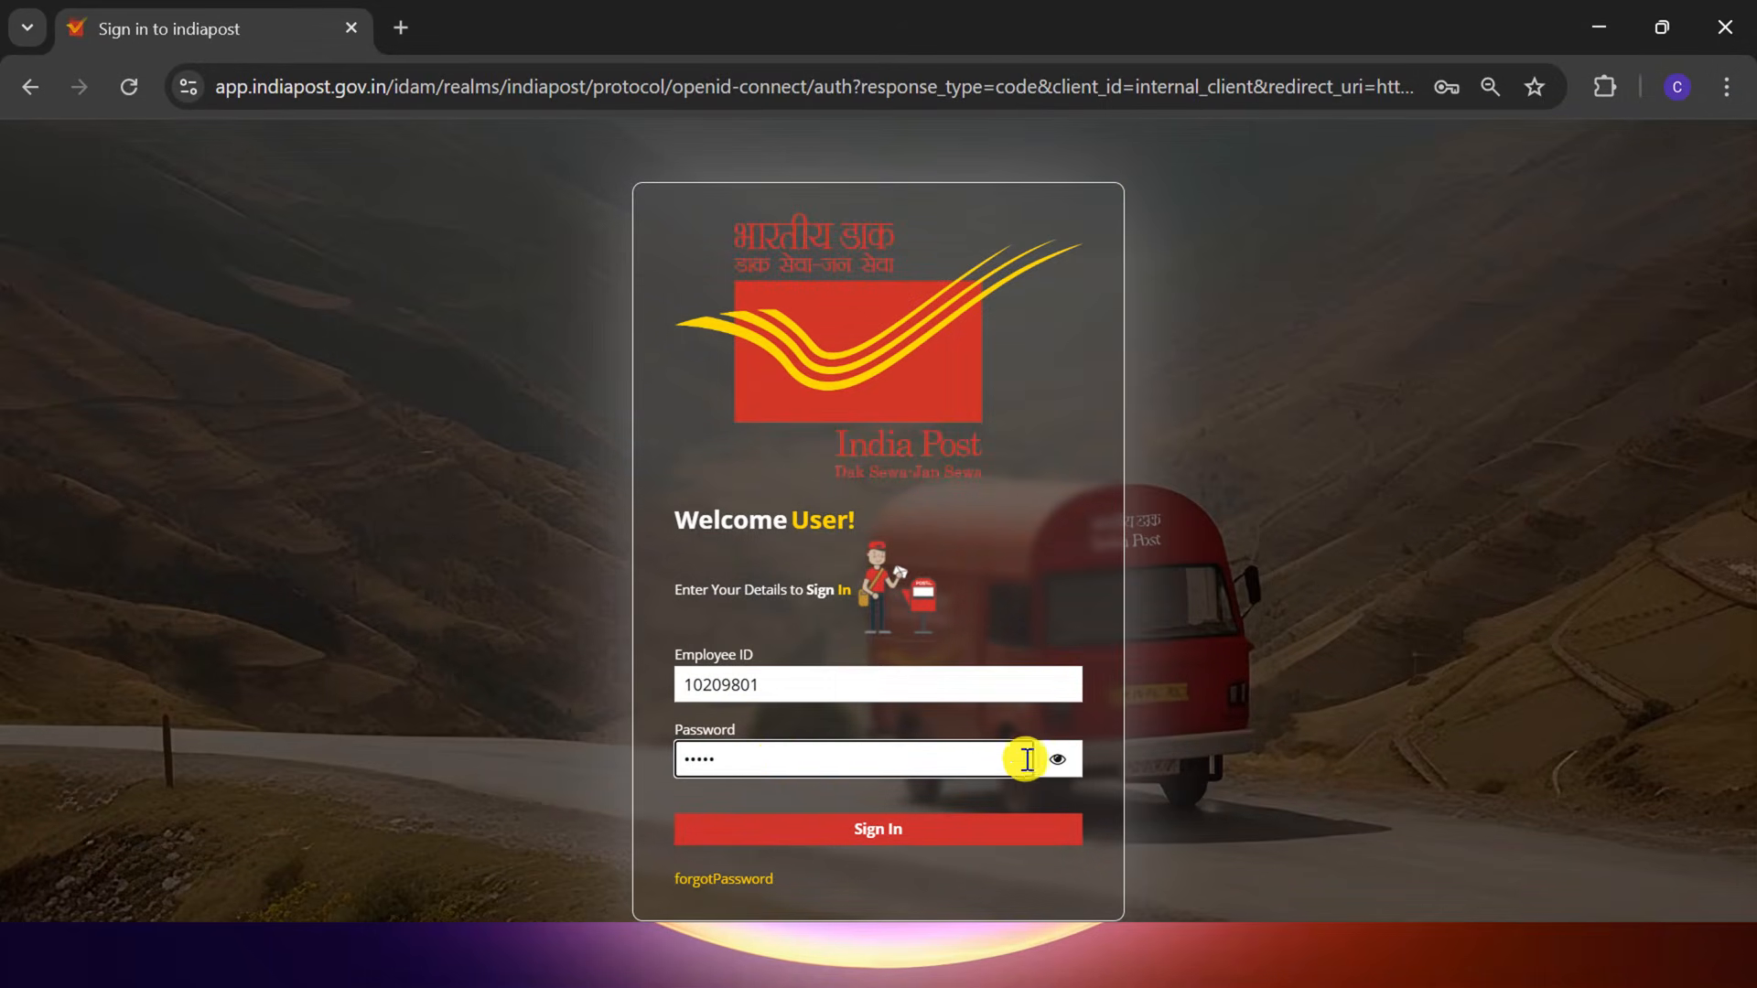
{"action": "left_click", "coordinate": [1057, 759]}
{"action": "left_click", "coordinate": [1065, 773]}
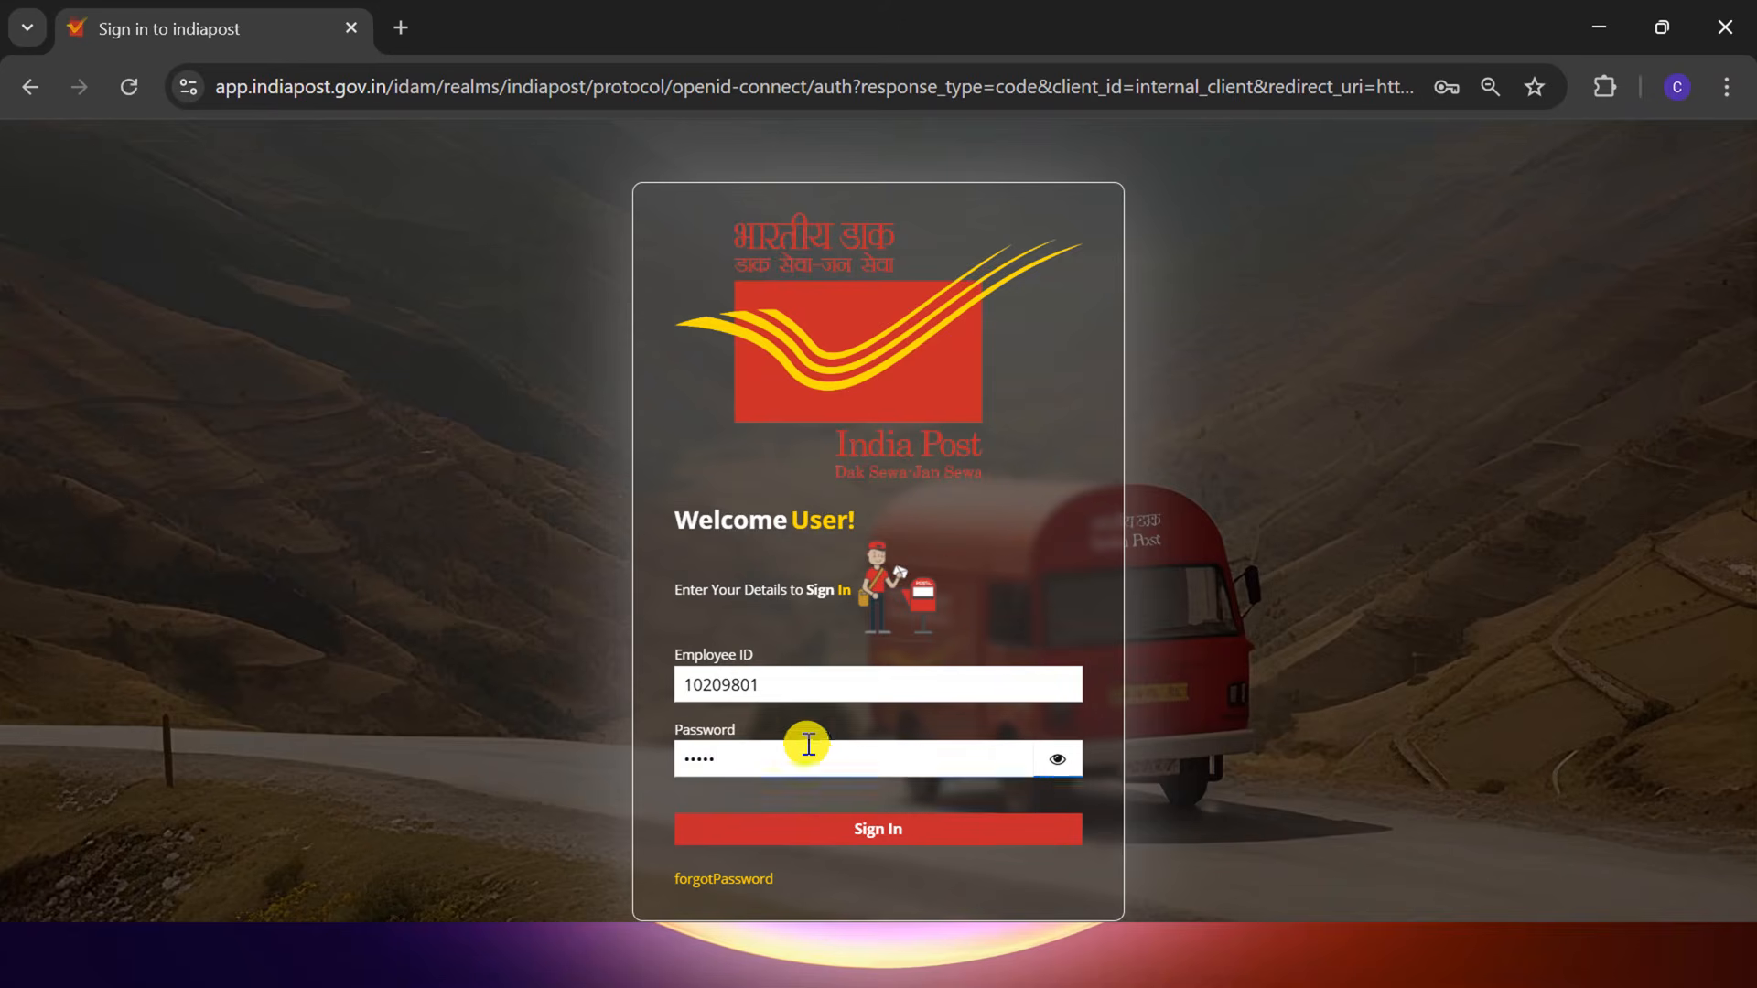
{"action": "left_click", "coordinate": [785, 753]}
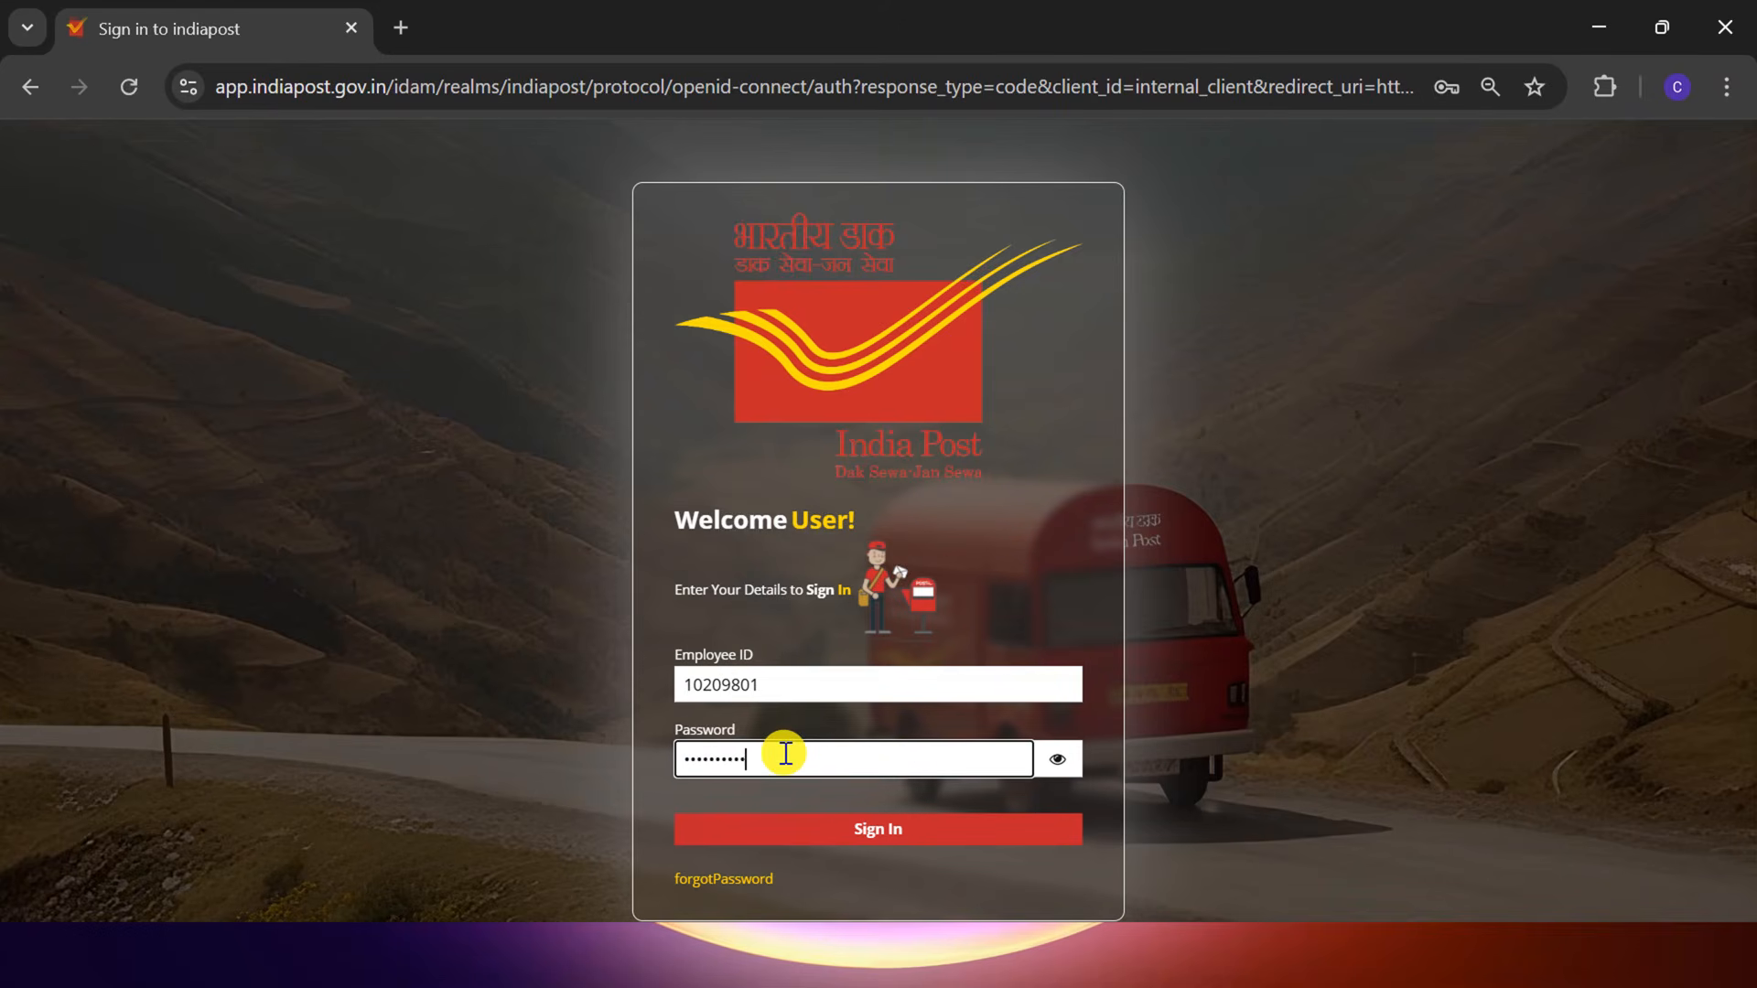
{"action": "left_click", "coordinate": [809, 827]}
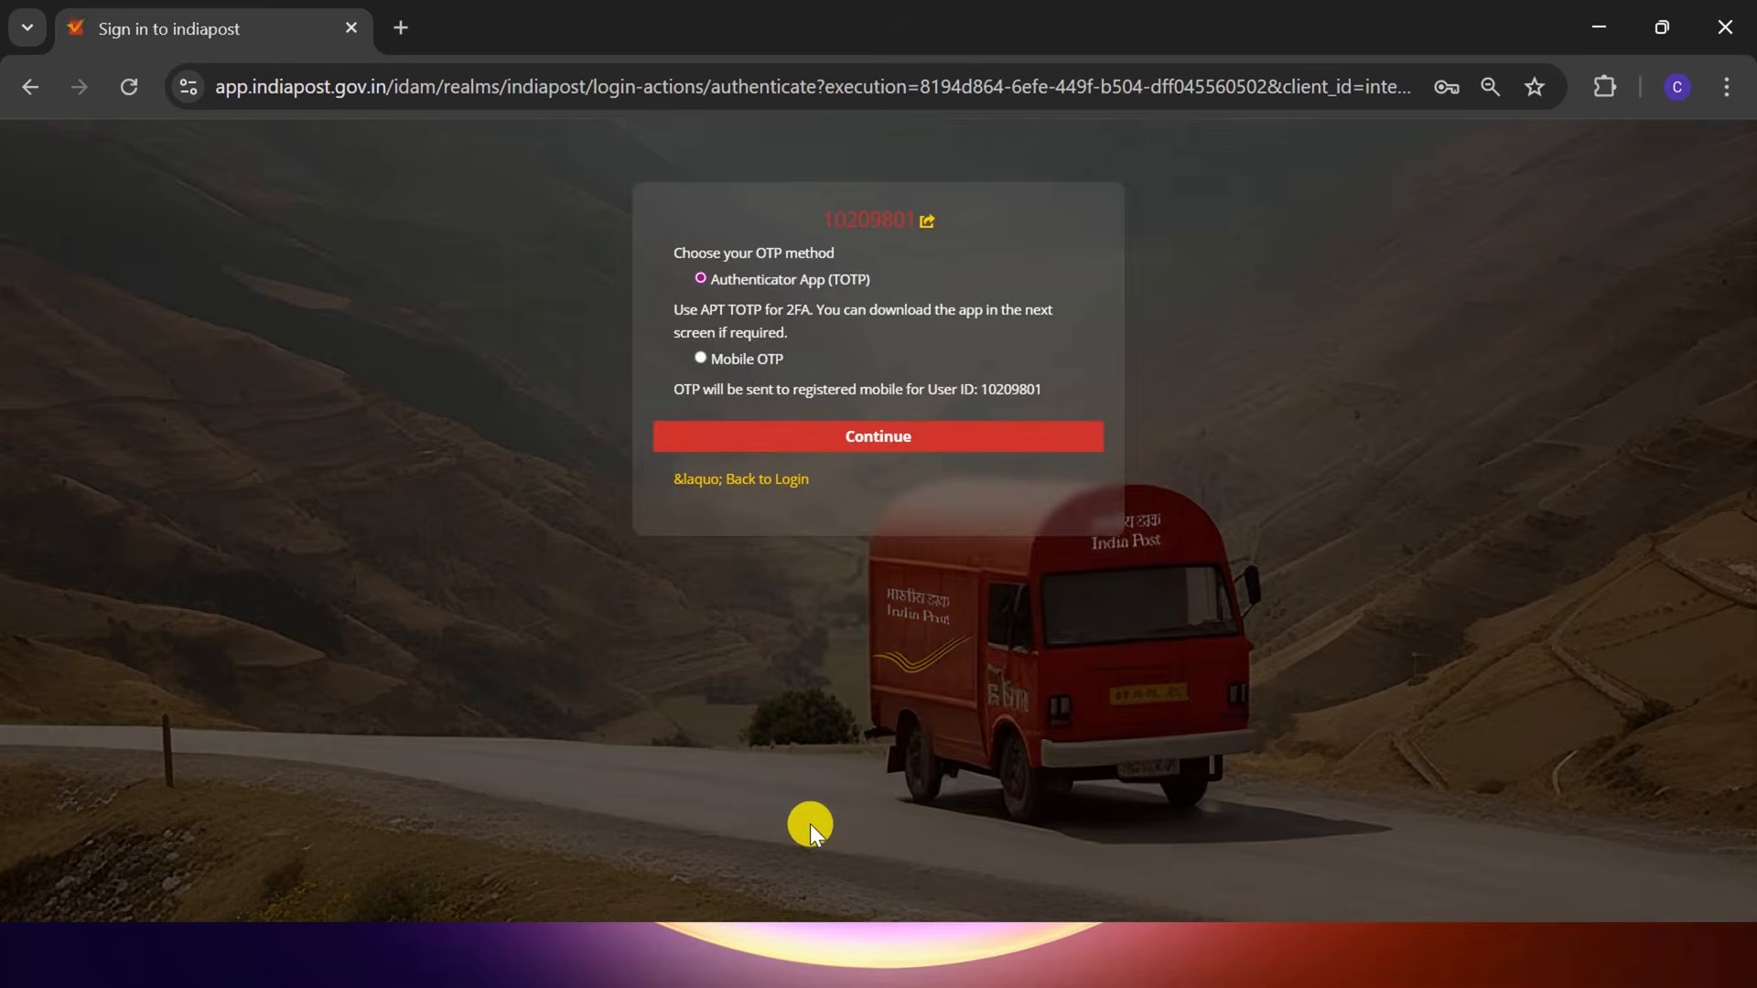
- Choose Mobile OTP as the verification method, enter the received one-time code and verify it
{"action": "left_click", "coordinate": [712, 360]}
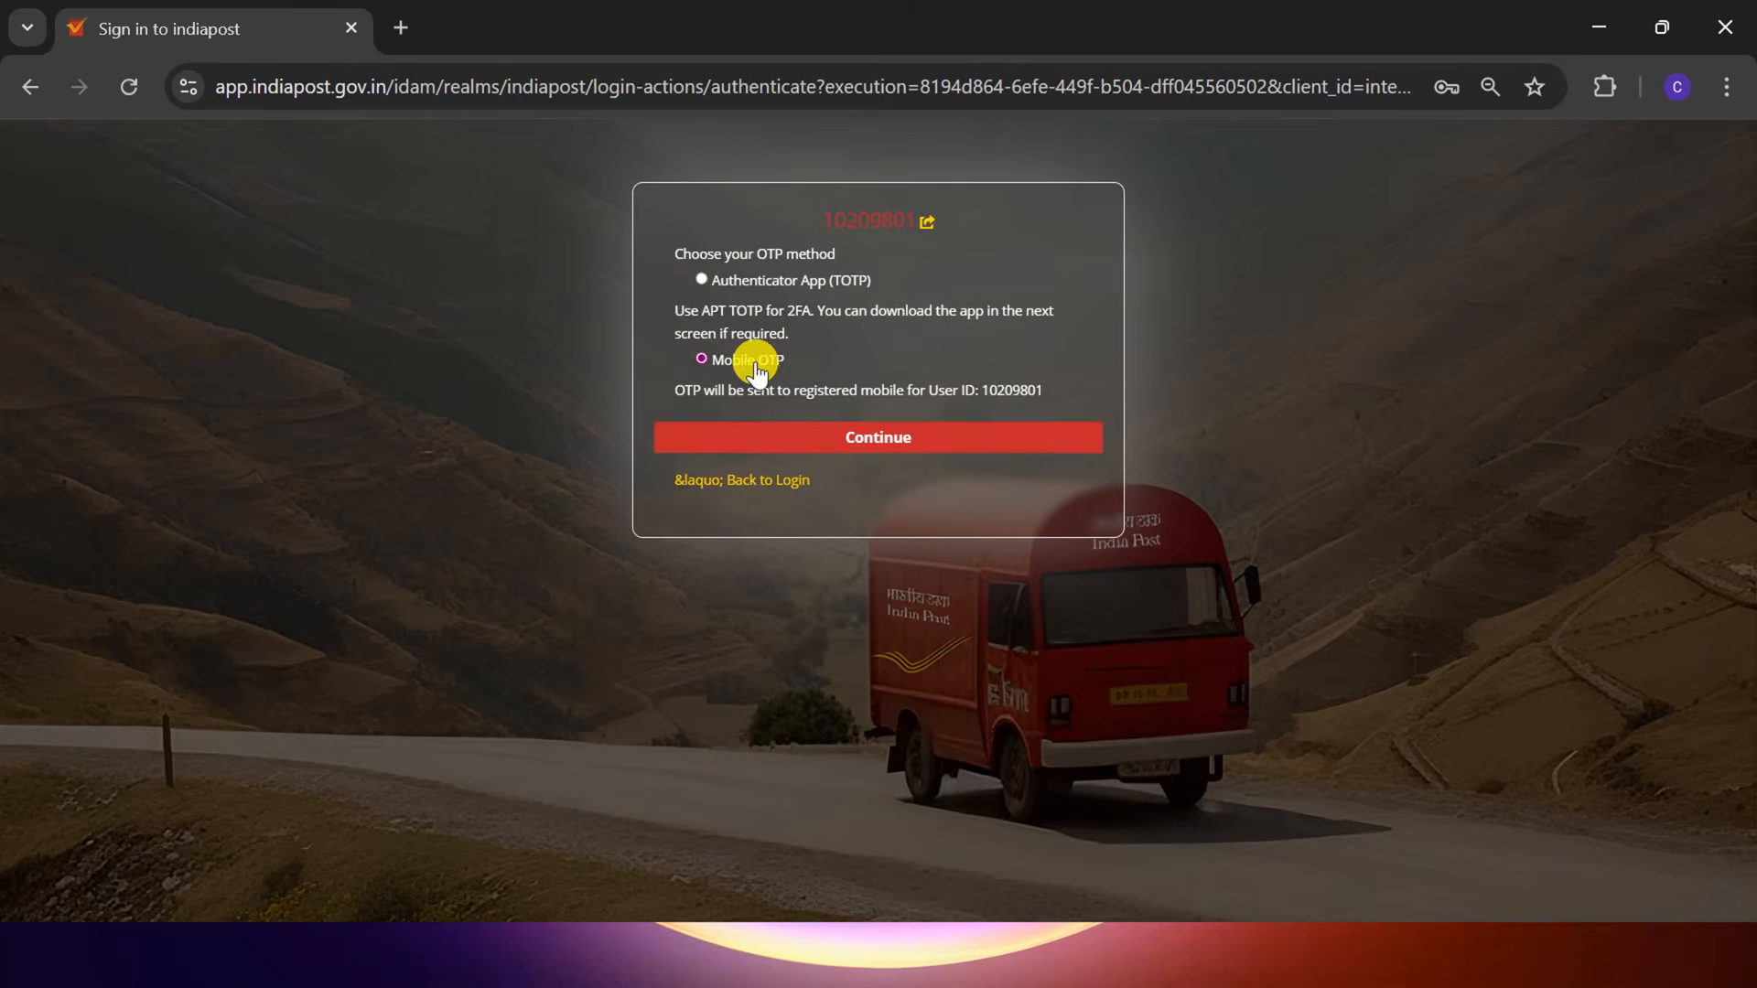
{"action": "left_click", "coordinate": [879, 439]}
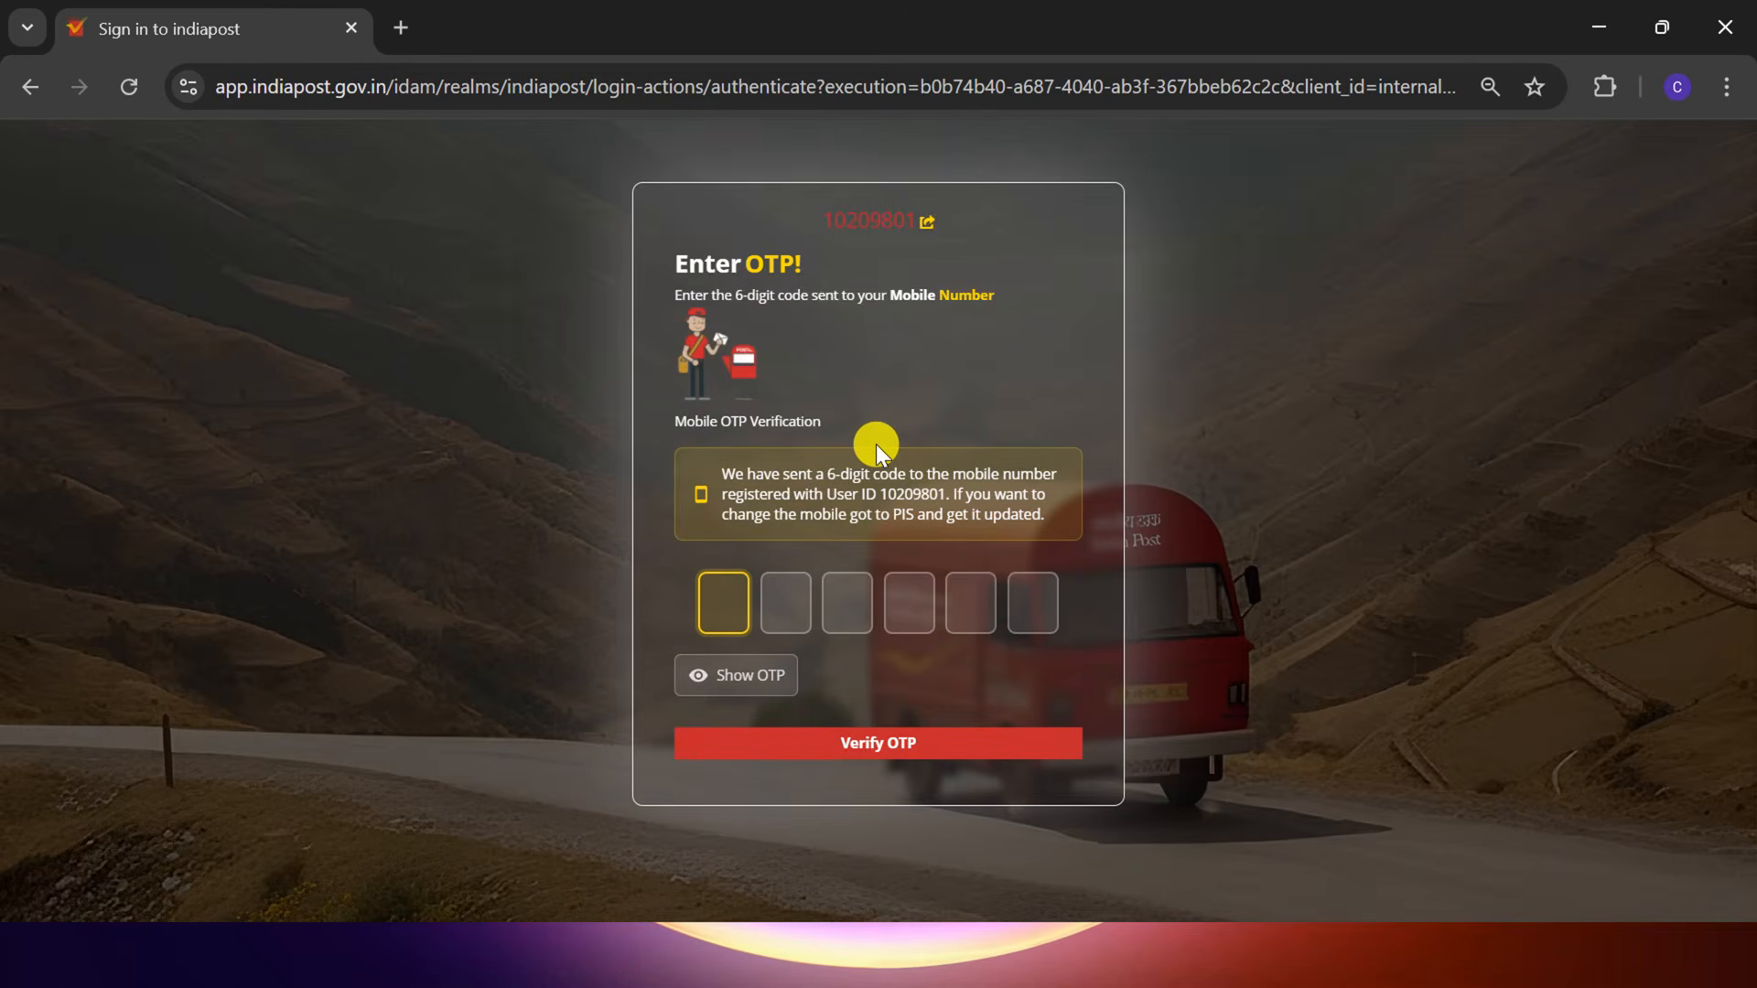
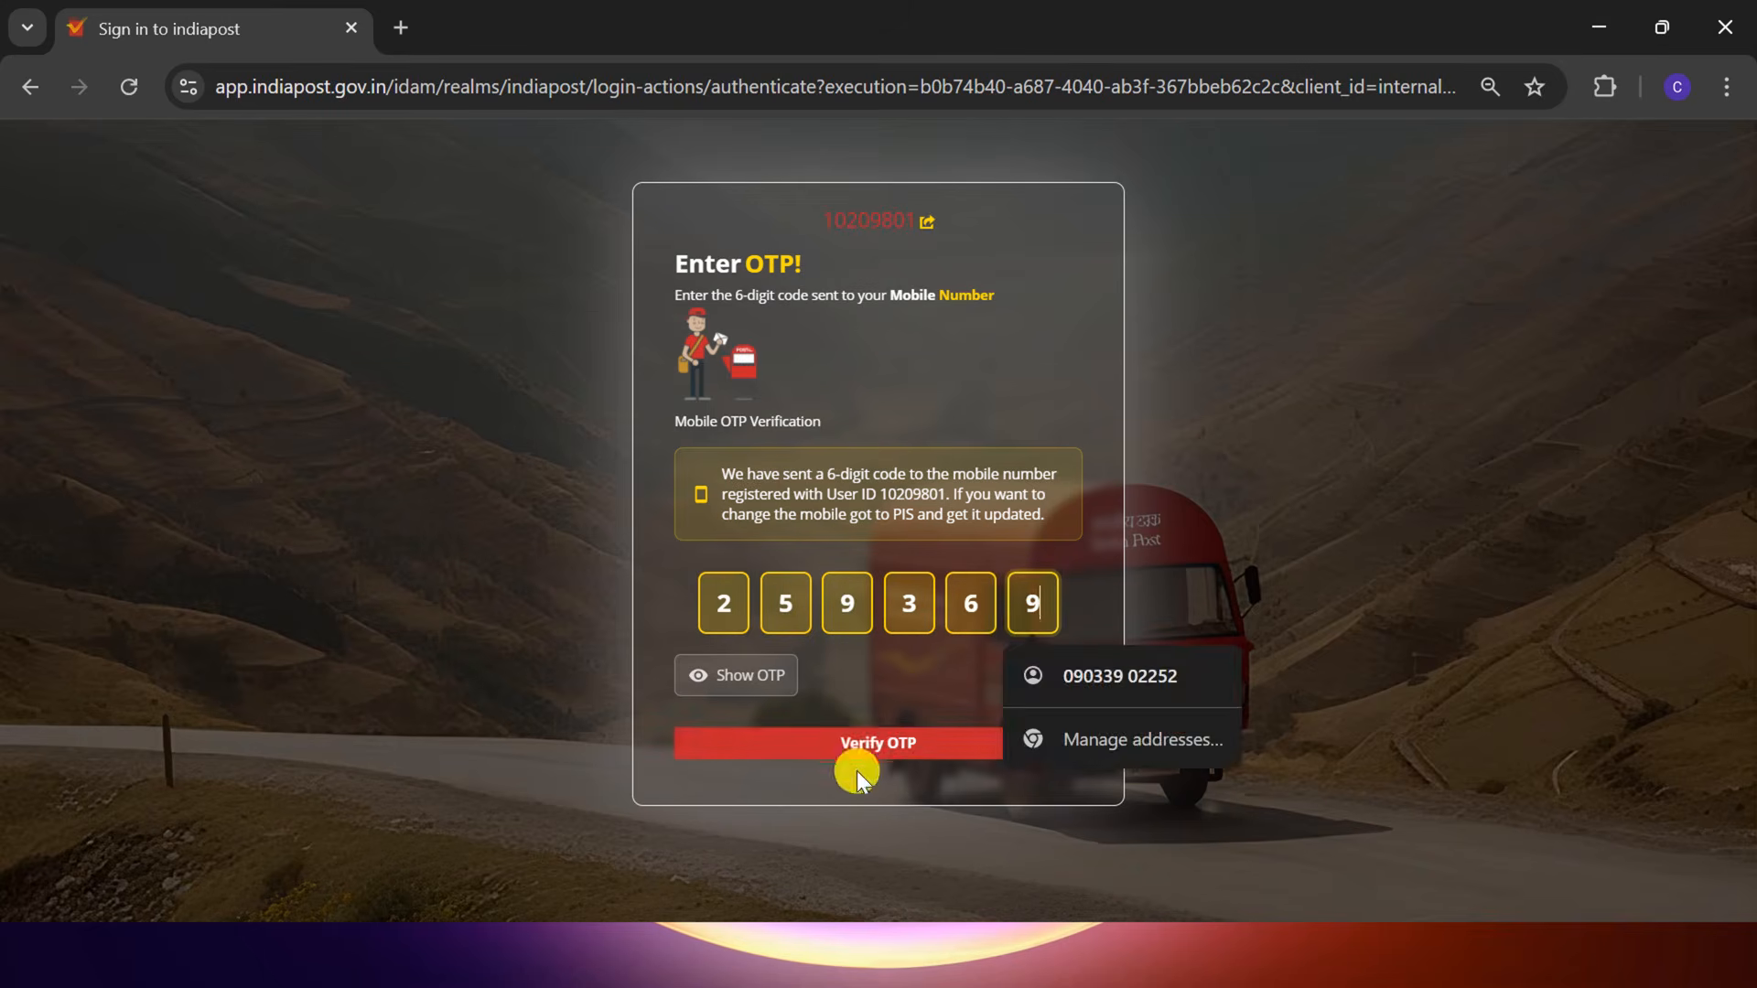
{"action": "left_click", "coordinate": [878, 749]}
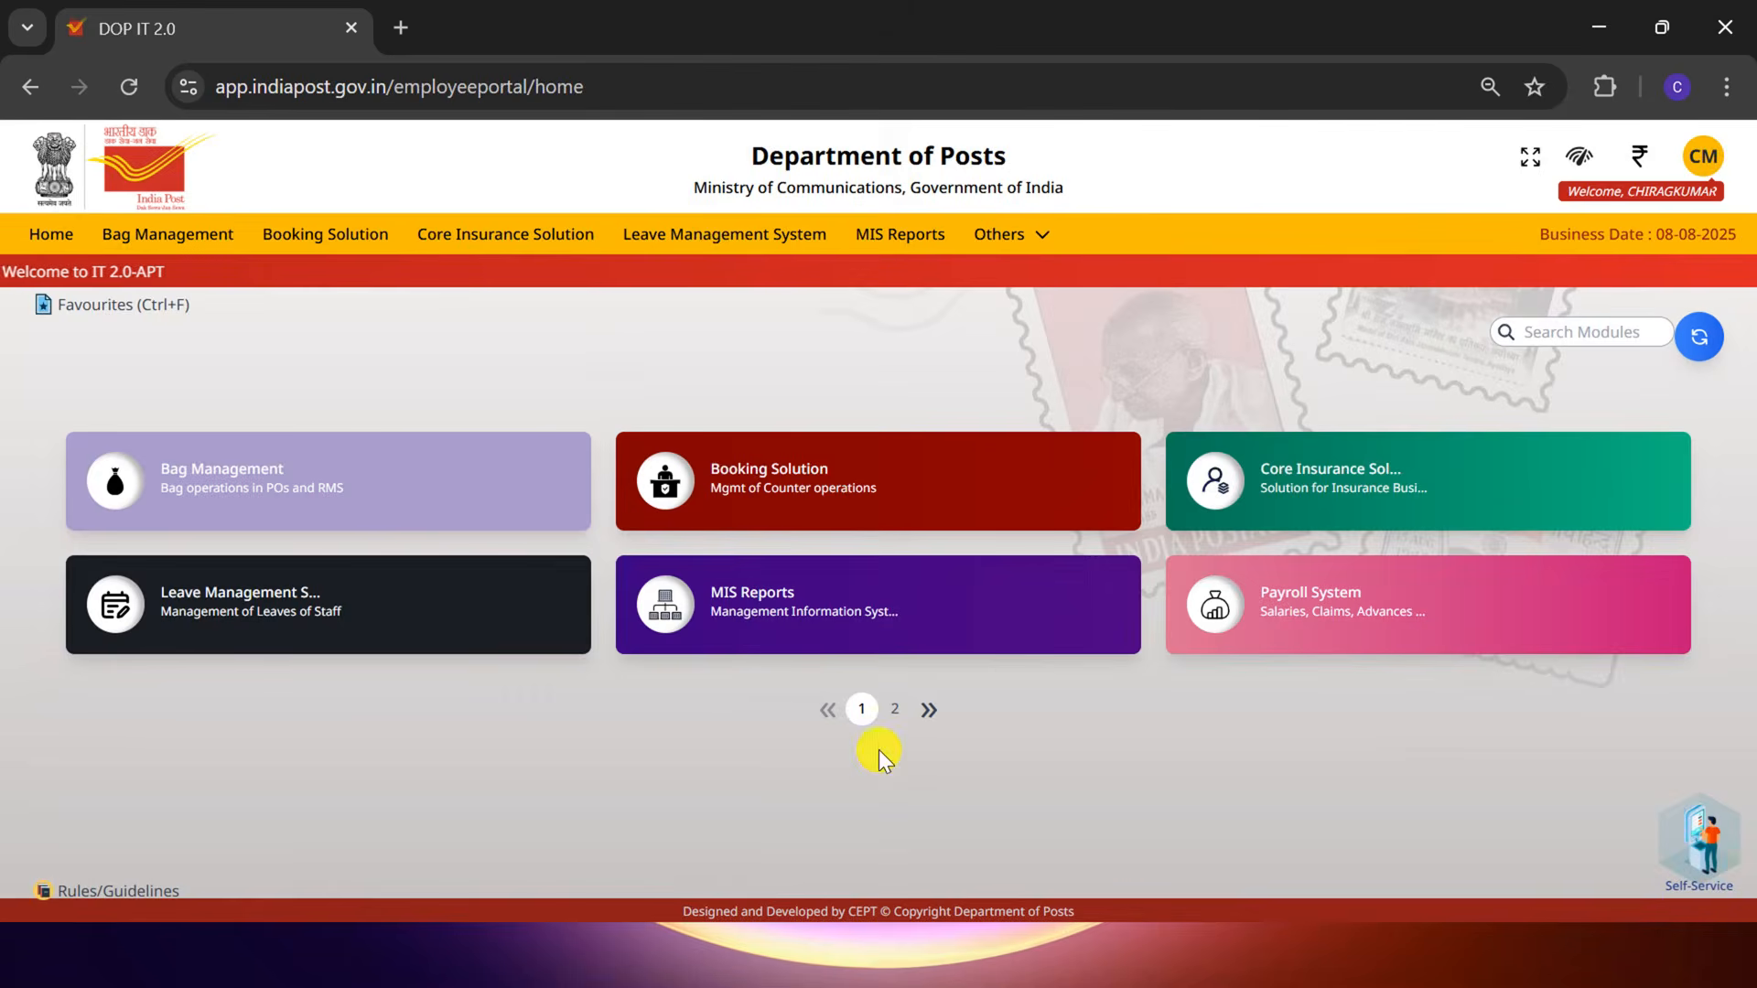
- Open the Domestic Bulk page for Induction of Articles within Pickup Management's Induction Management
{"action": "left_click", "coordinate": [1014, 235]}
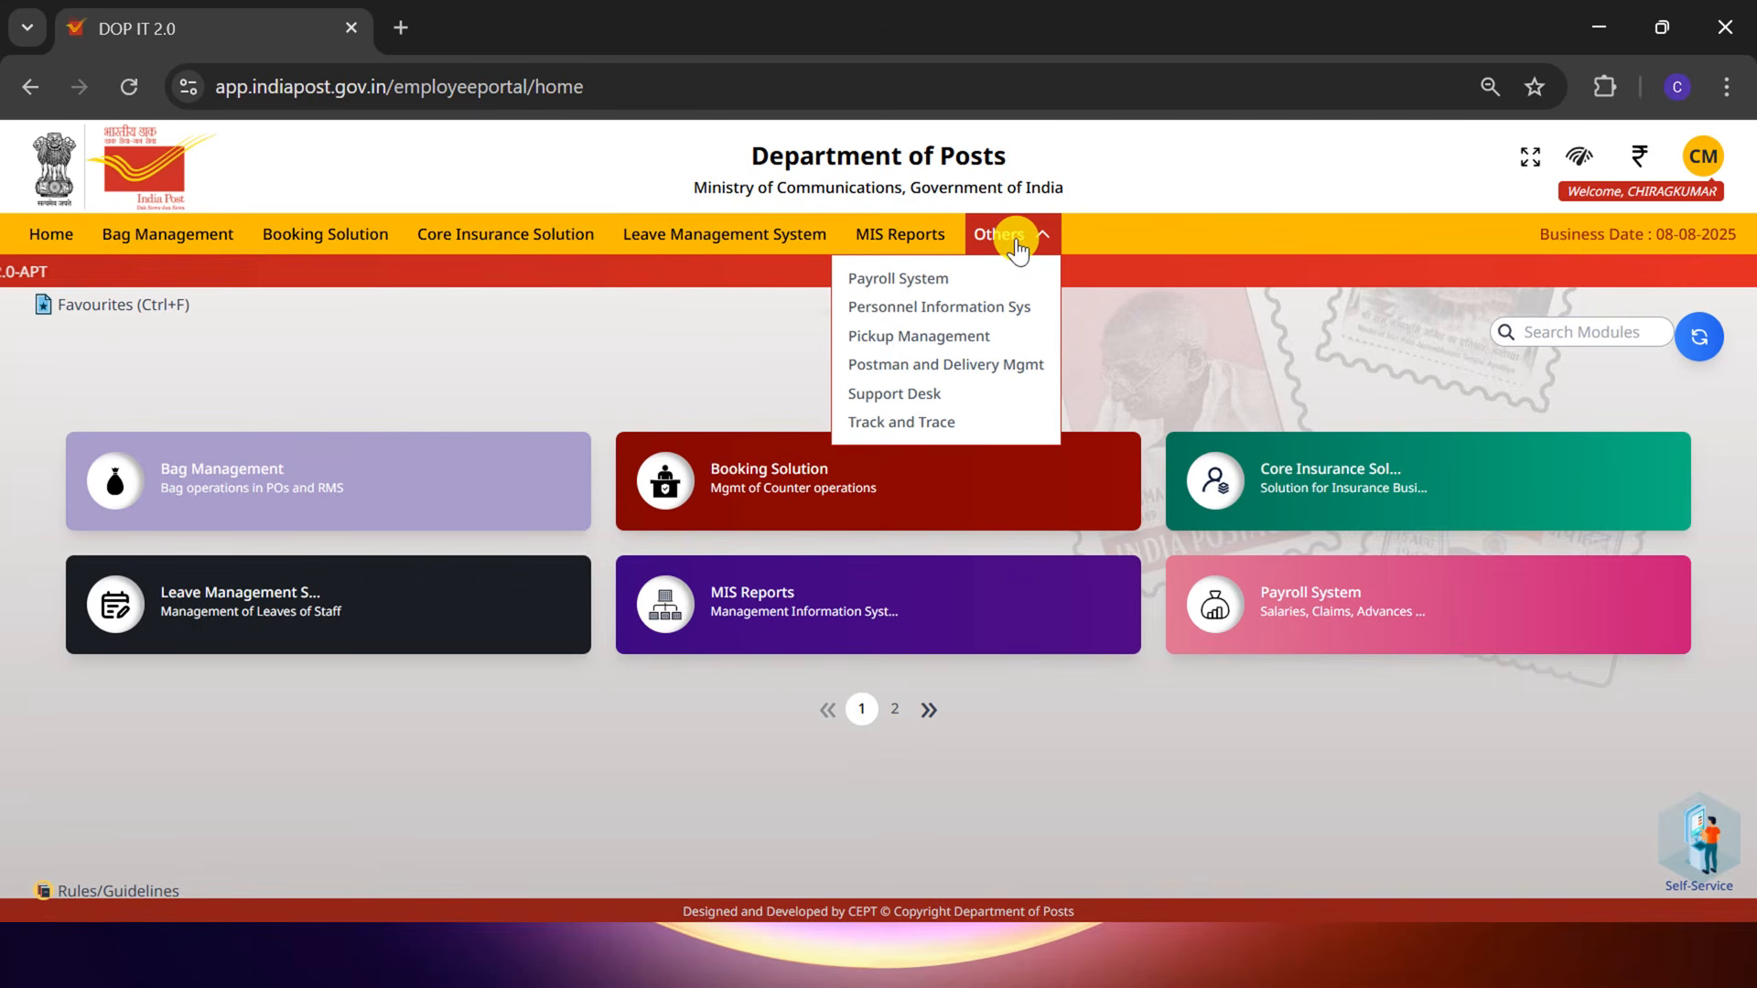
{"action": "left_click", "coordinate": [968, 341]}
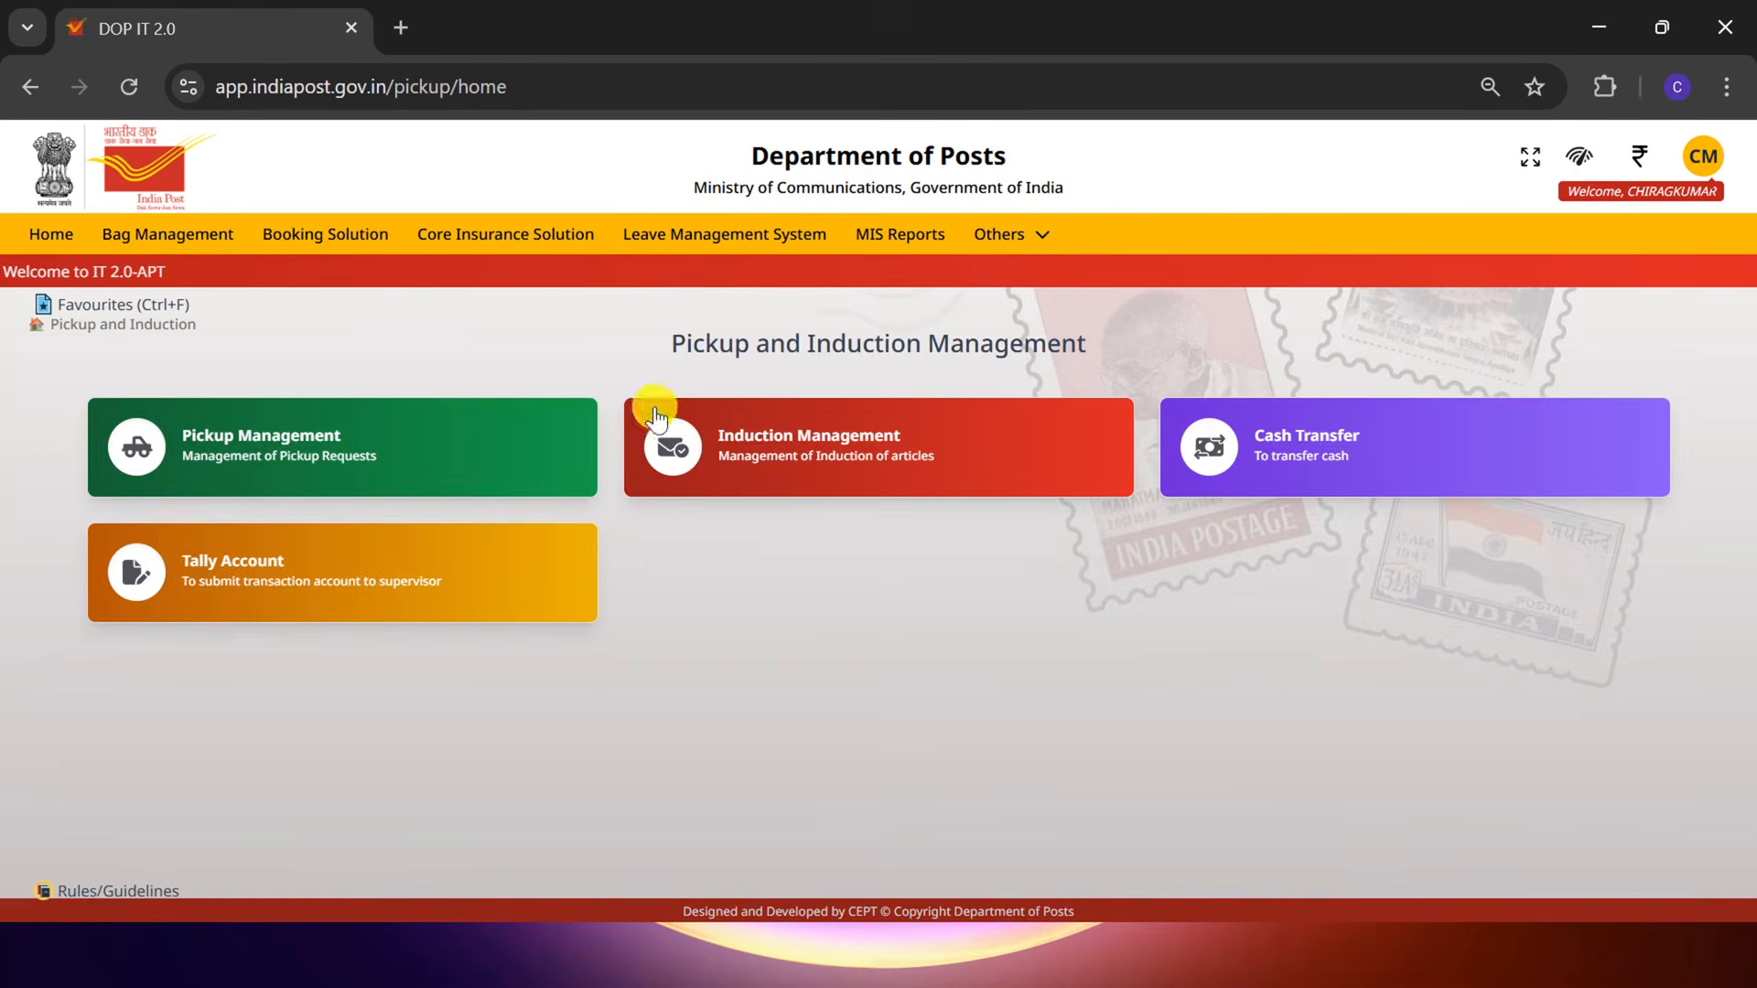
{"action": "left_click", "coordinate": [751, 448]}
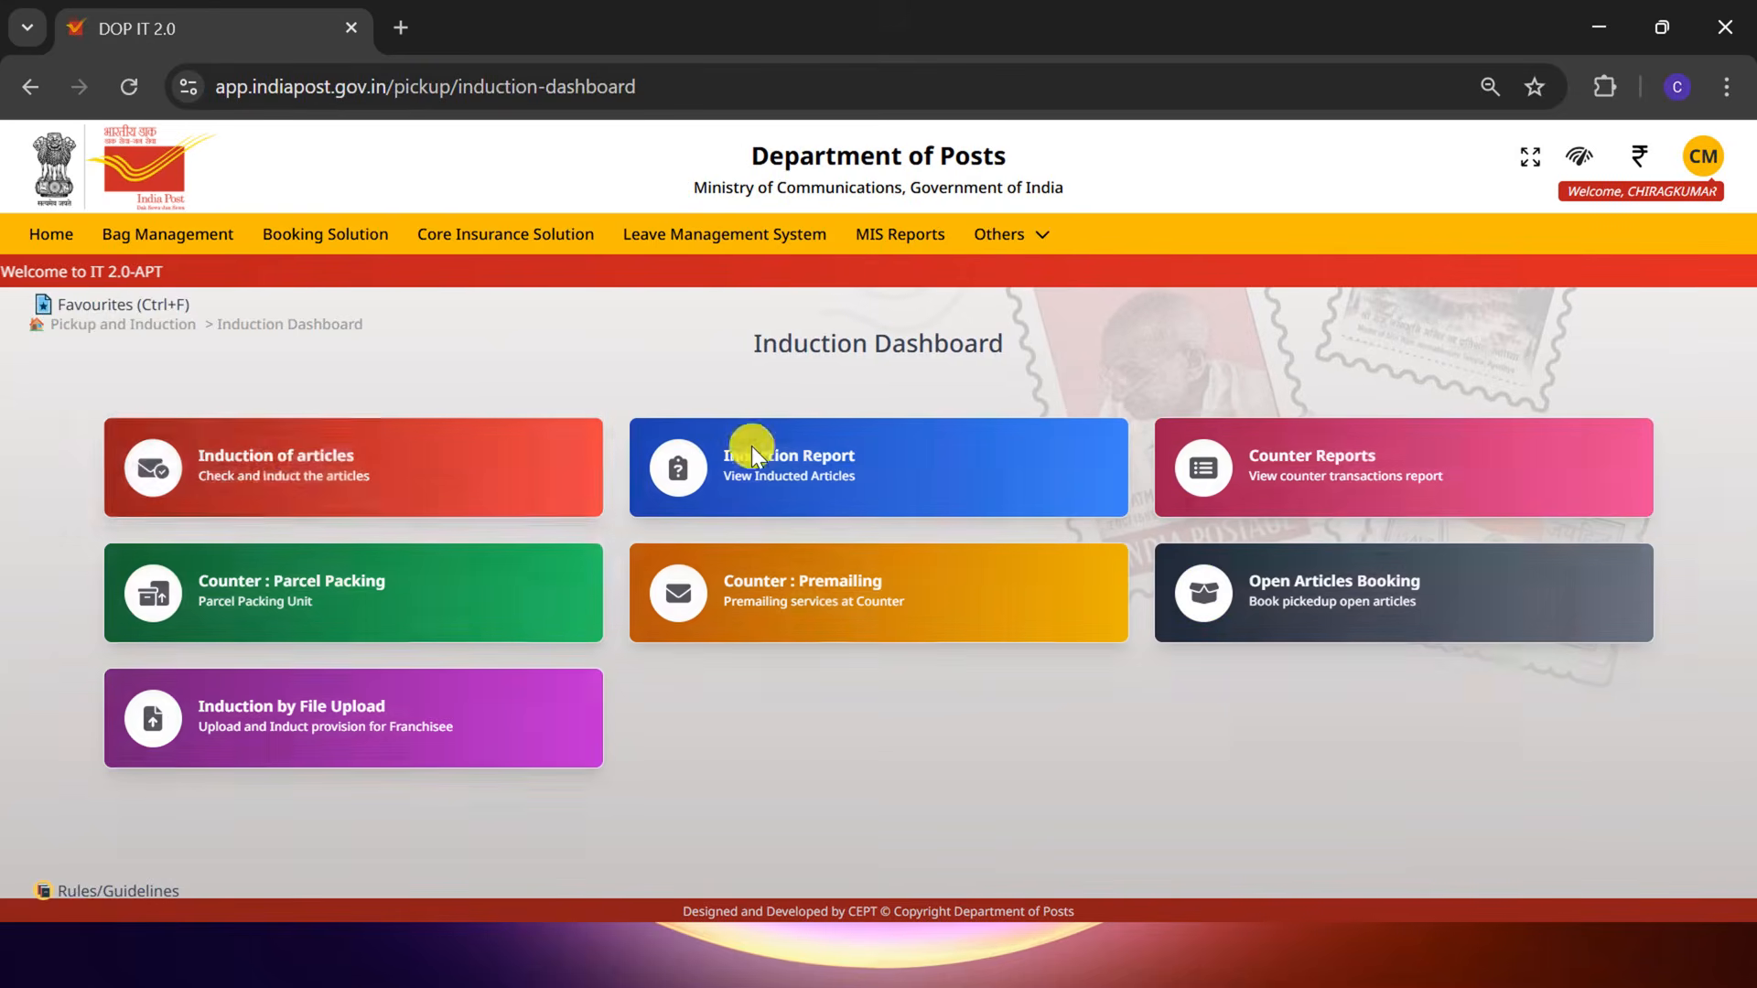
{"action": "left_click", "coordinate": [332, 479]}
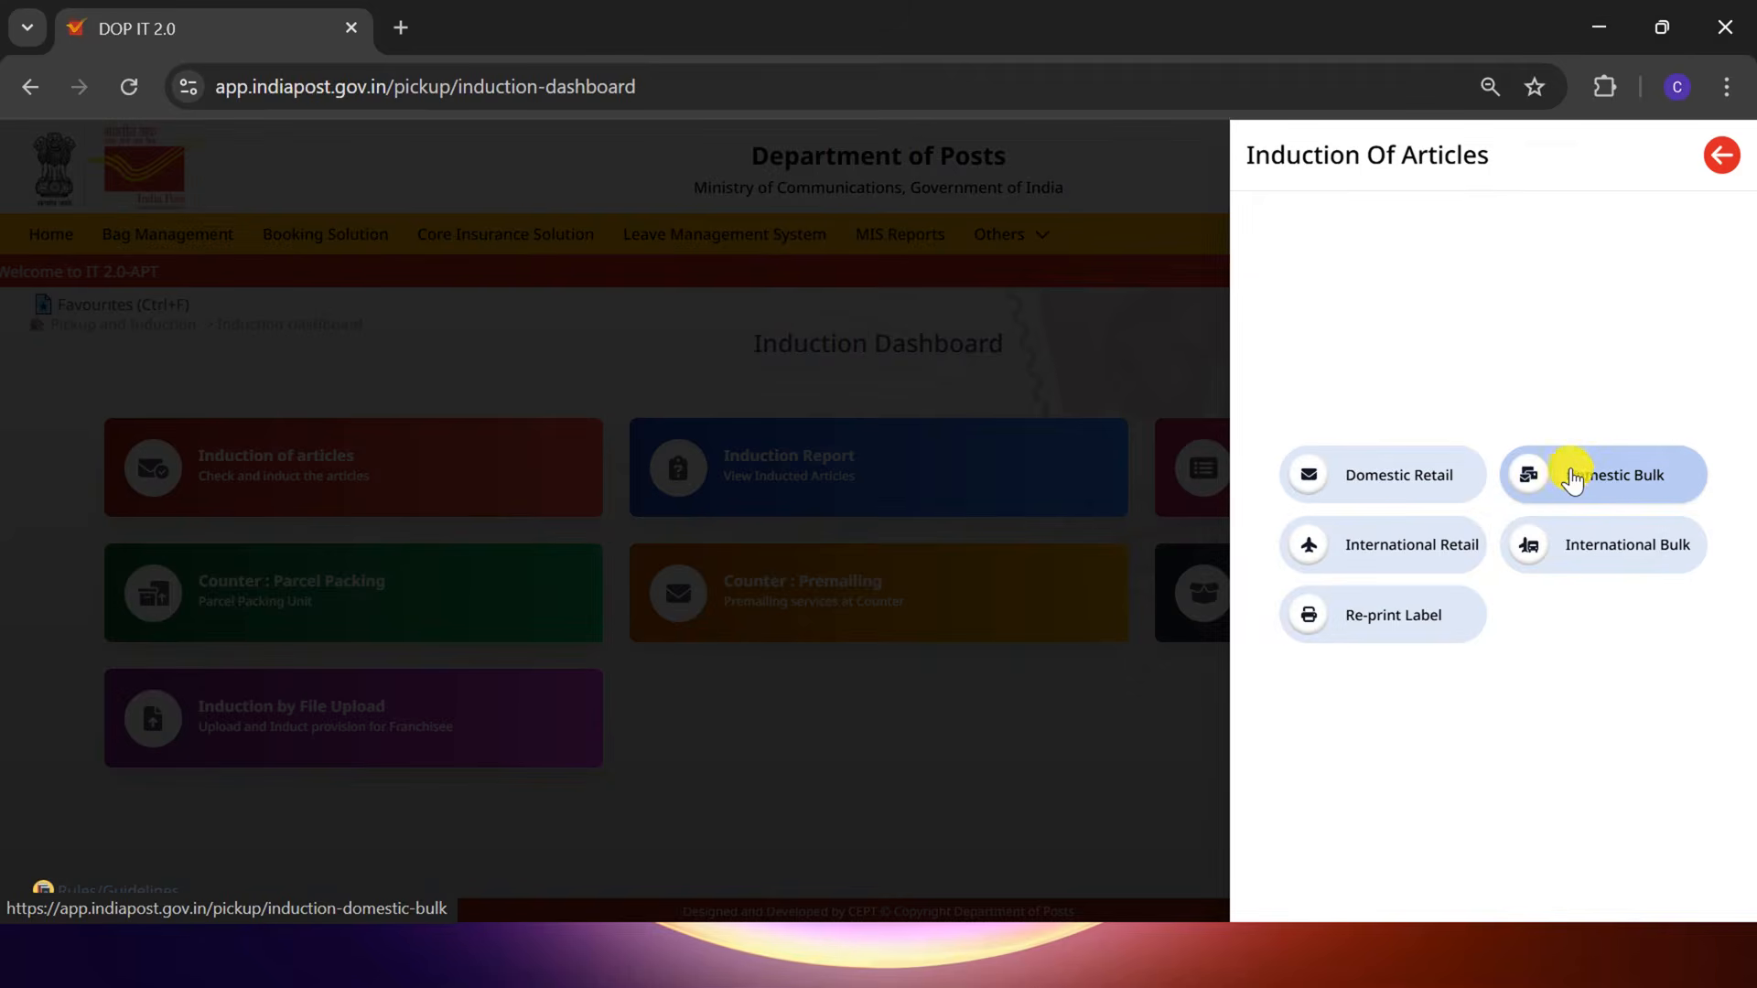
{"action": "left_click", "coordinate": [1637, 474]}
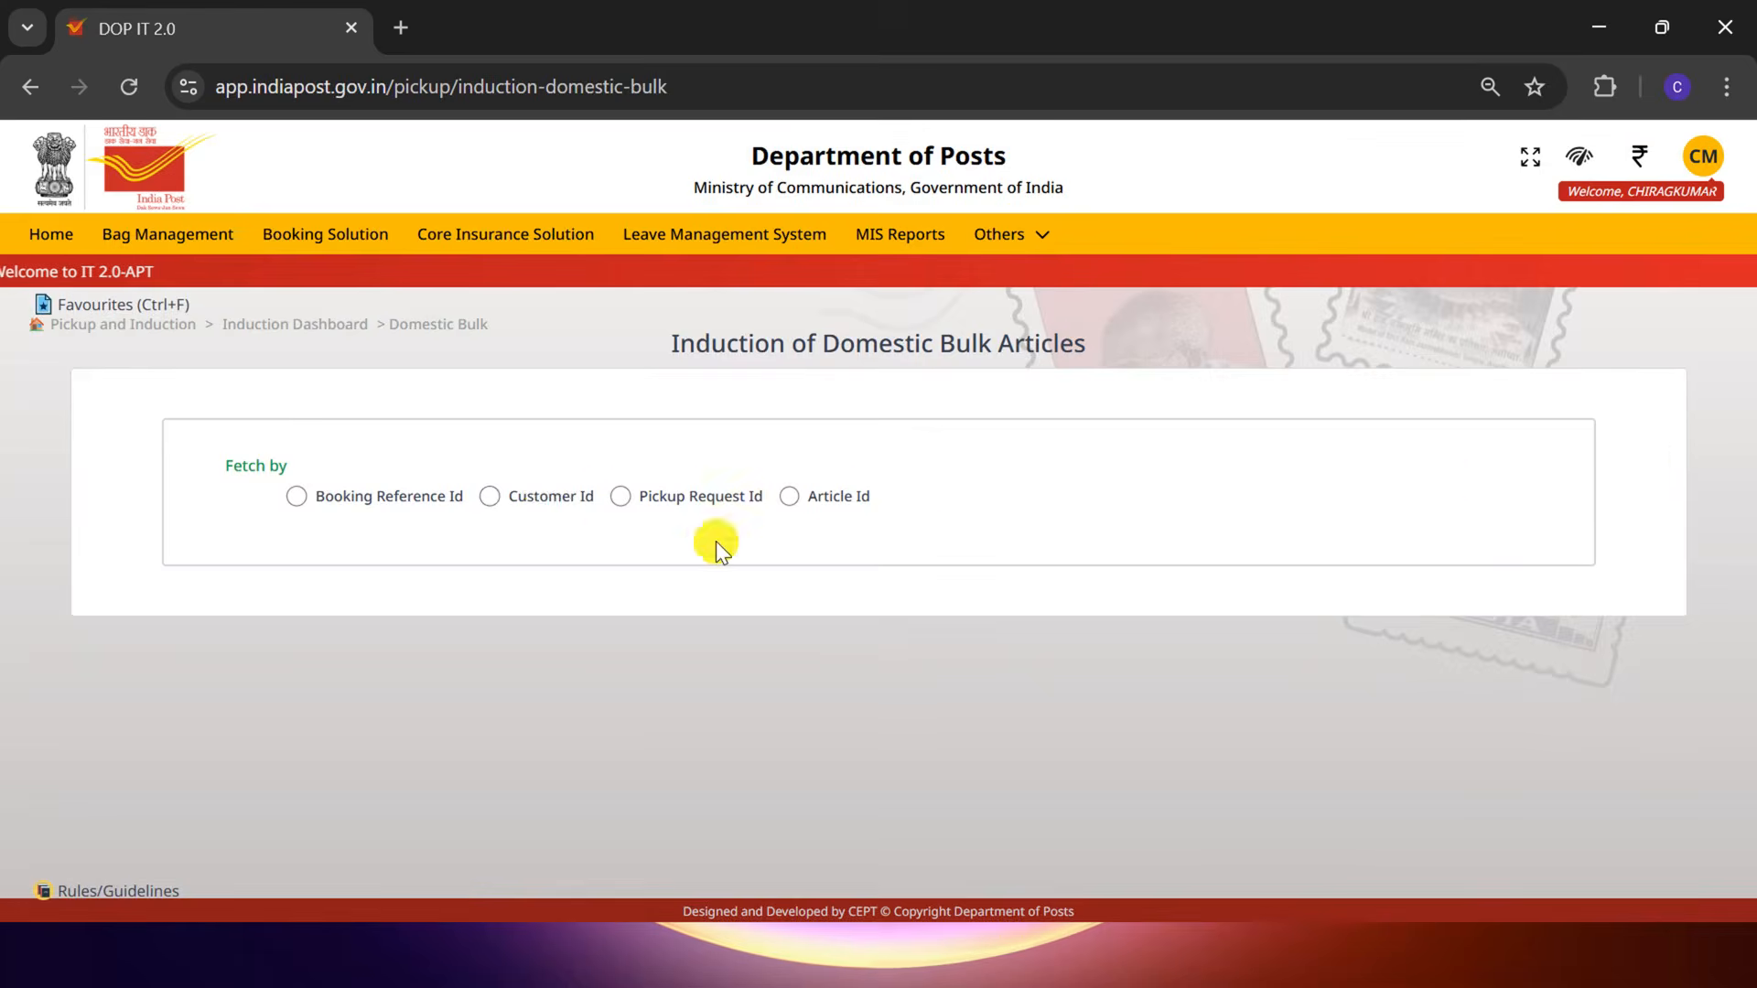
- Fetch the domestic bulk articles by Customer Id, entering the customer's ID number
{"action": "left_click", "coordinate": [545, 495]}
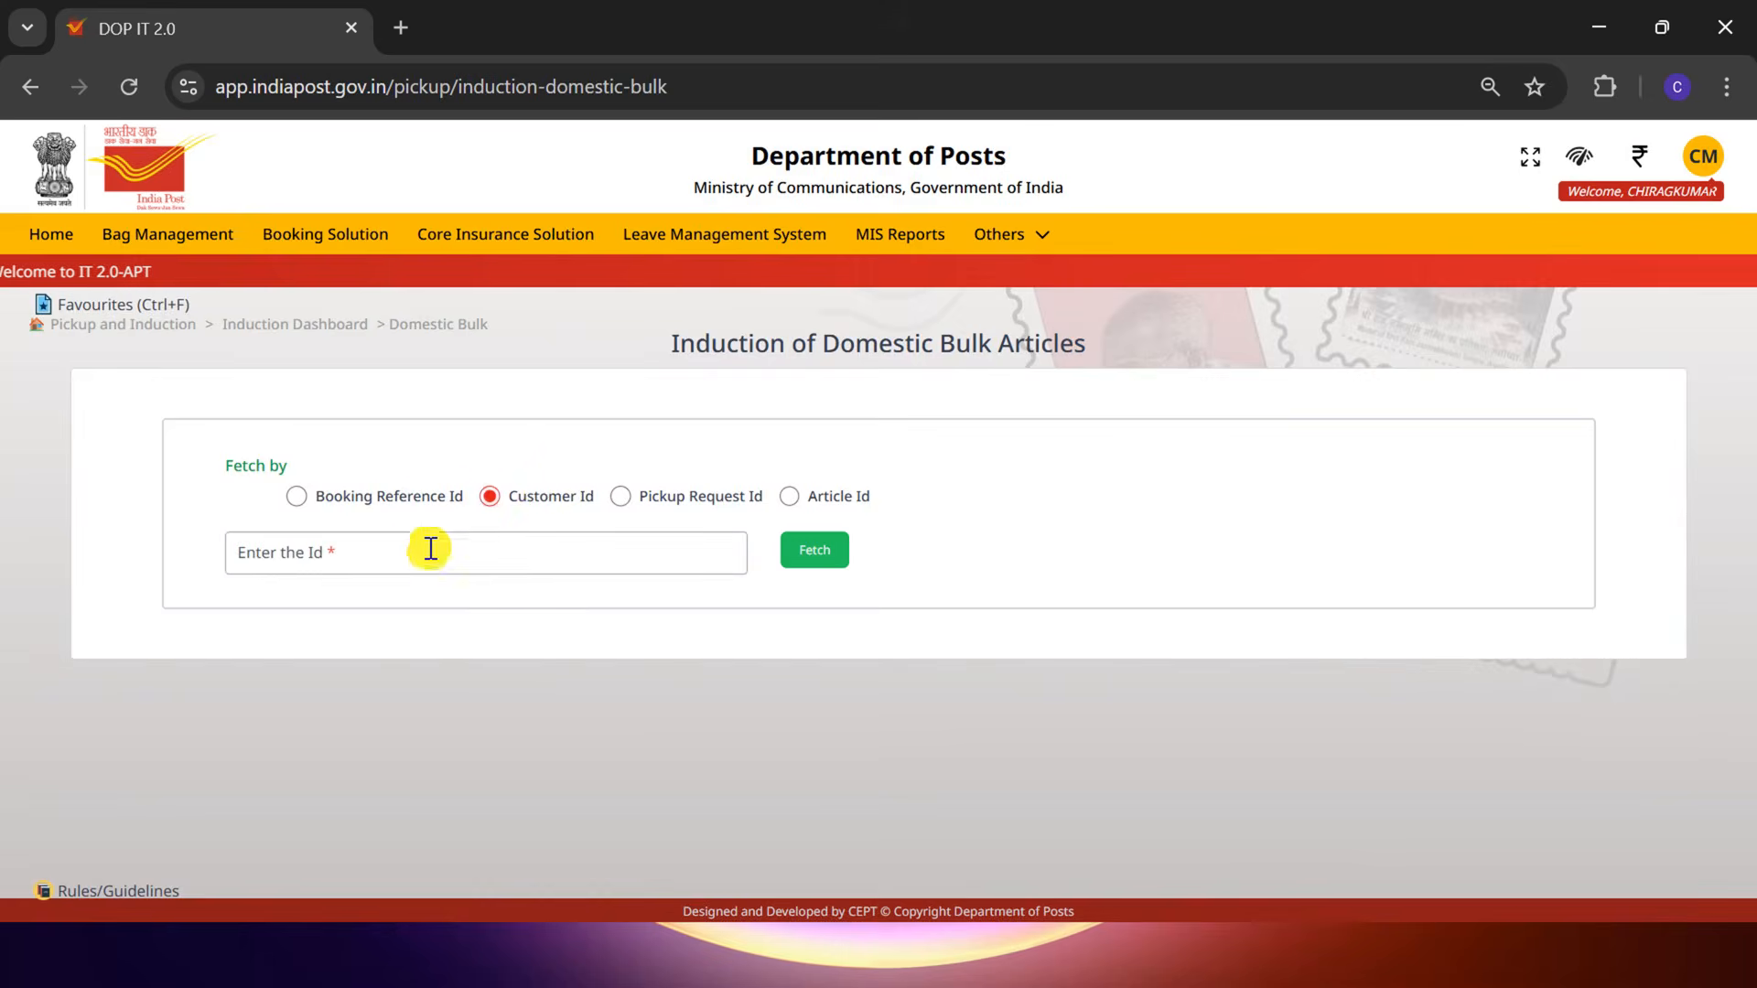
{"action": "left_click", "coordinate": [404, 553]}
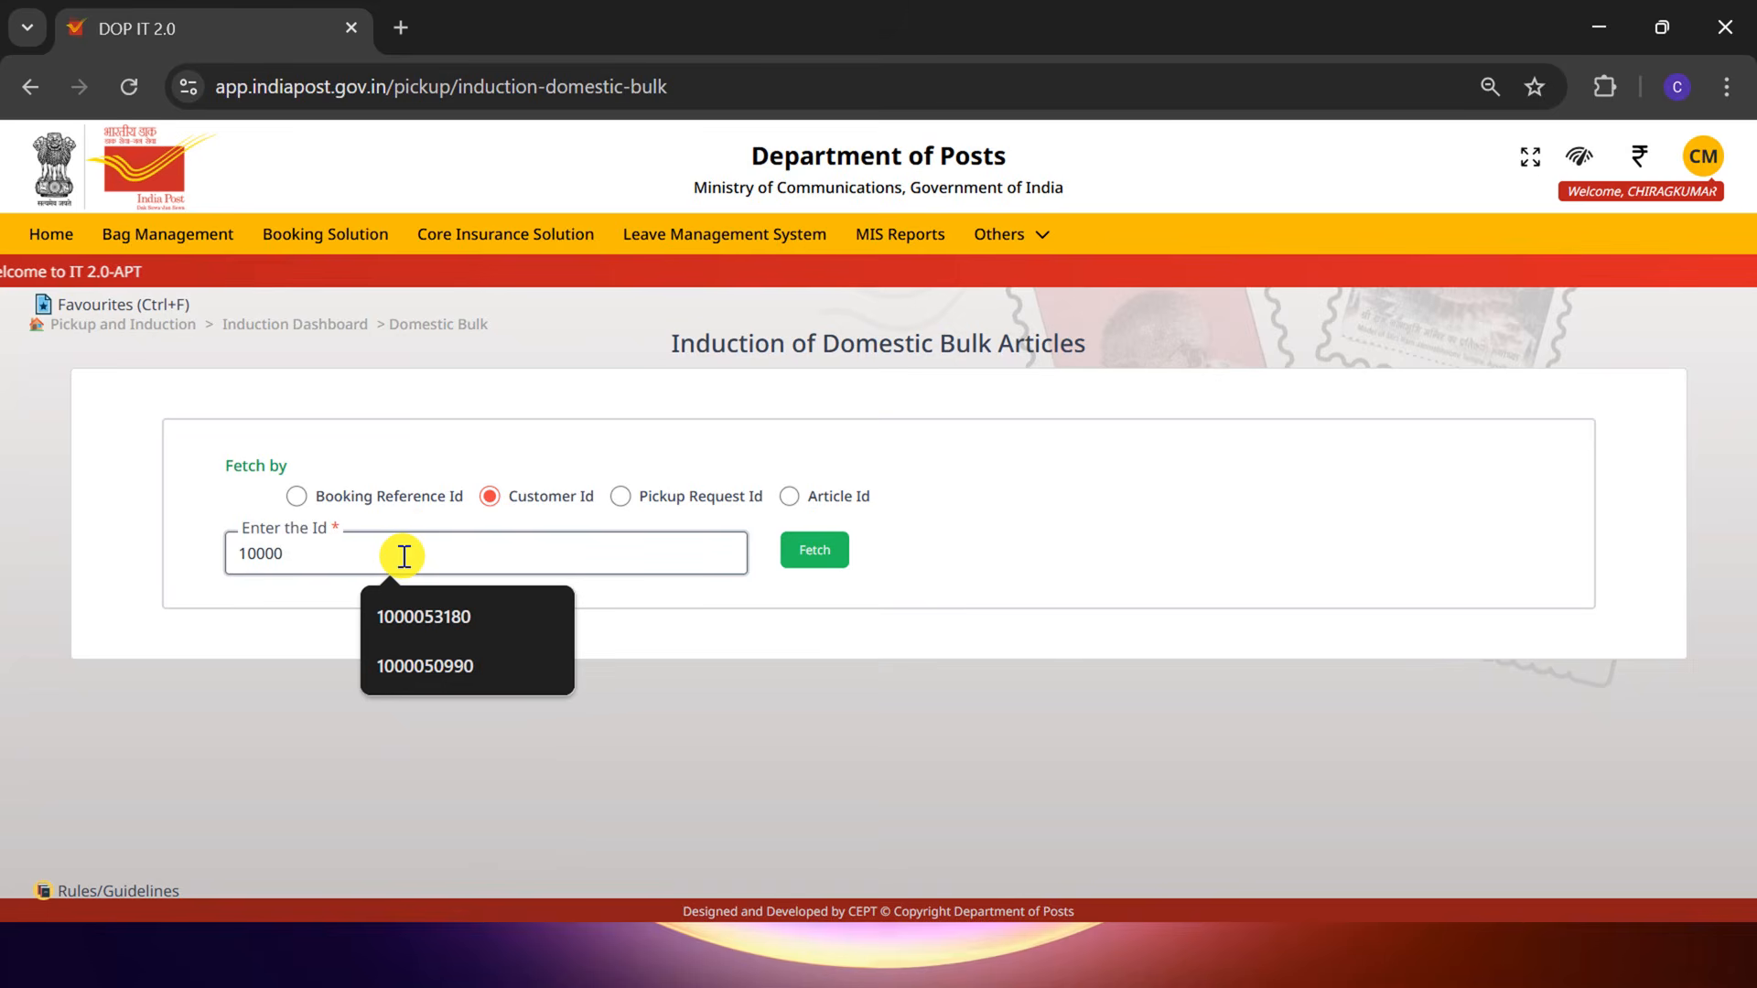
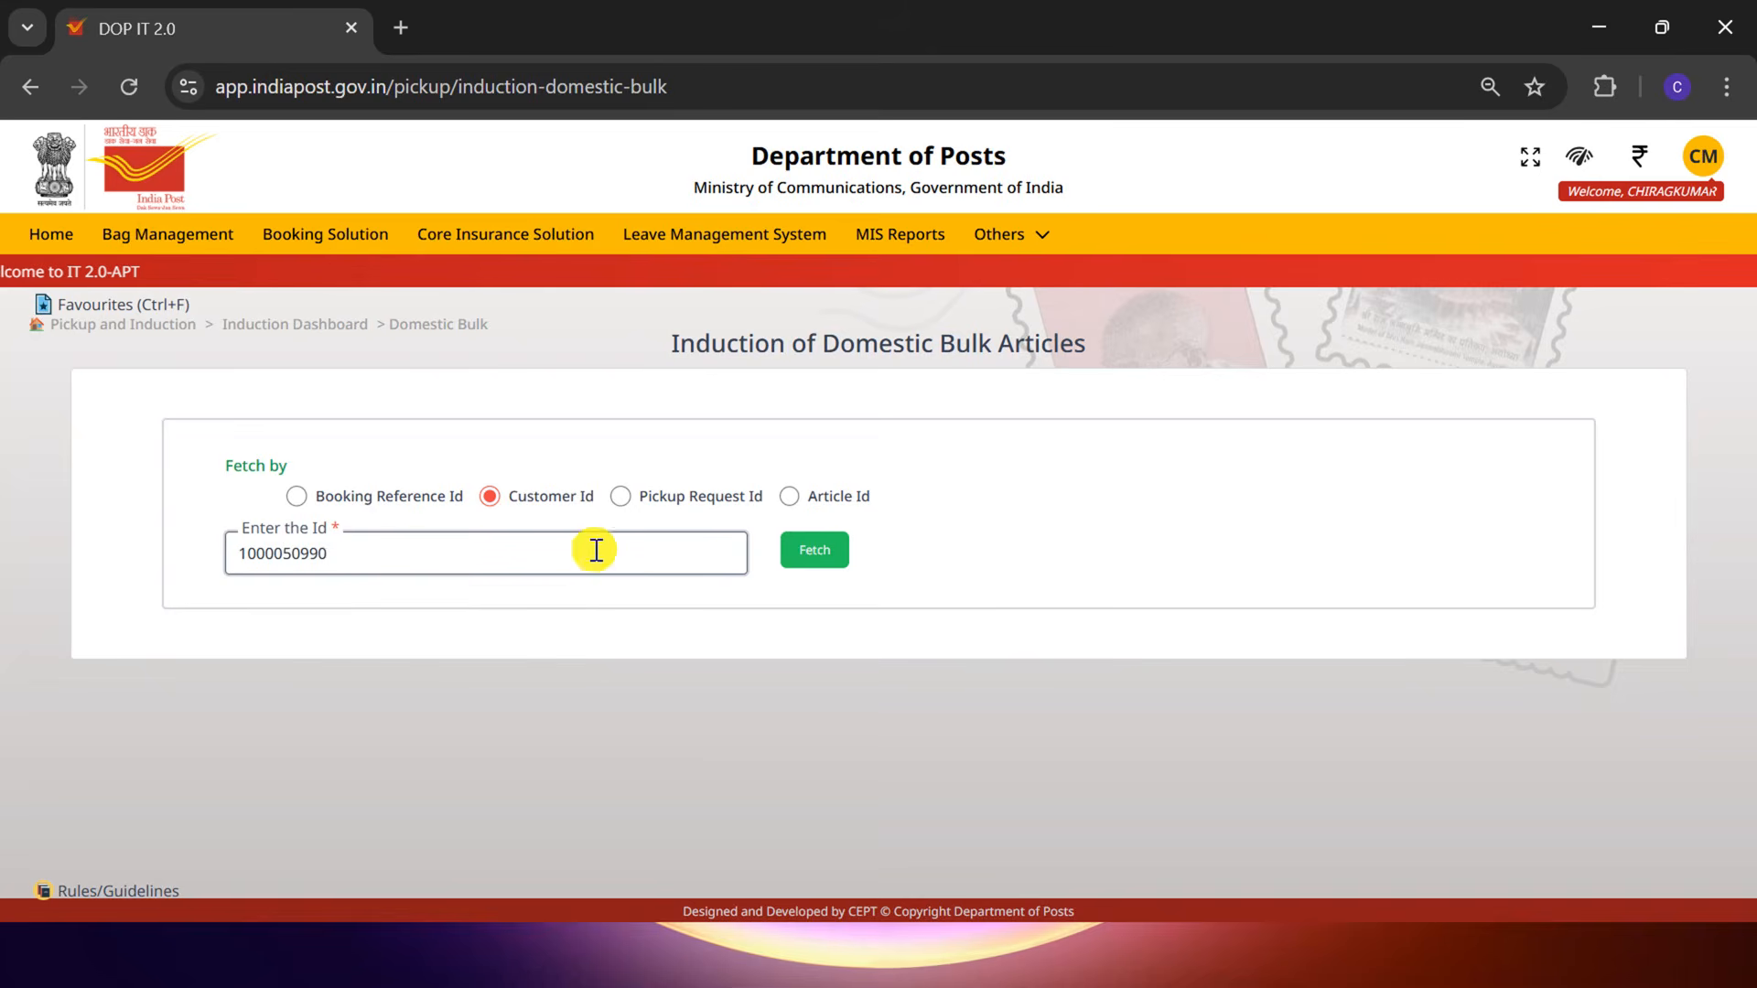
{"action": "left_click", "coordinate": [802, 553]}
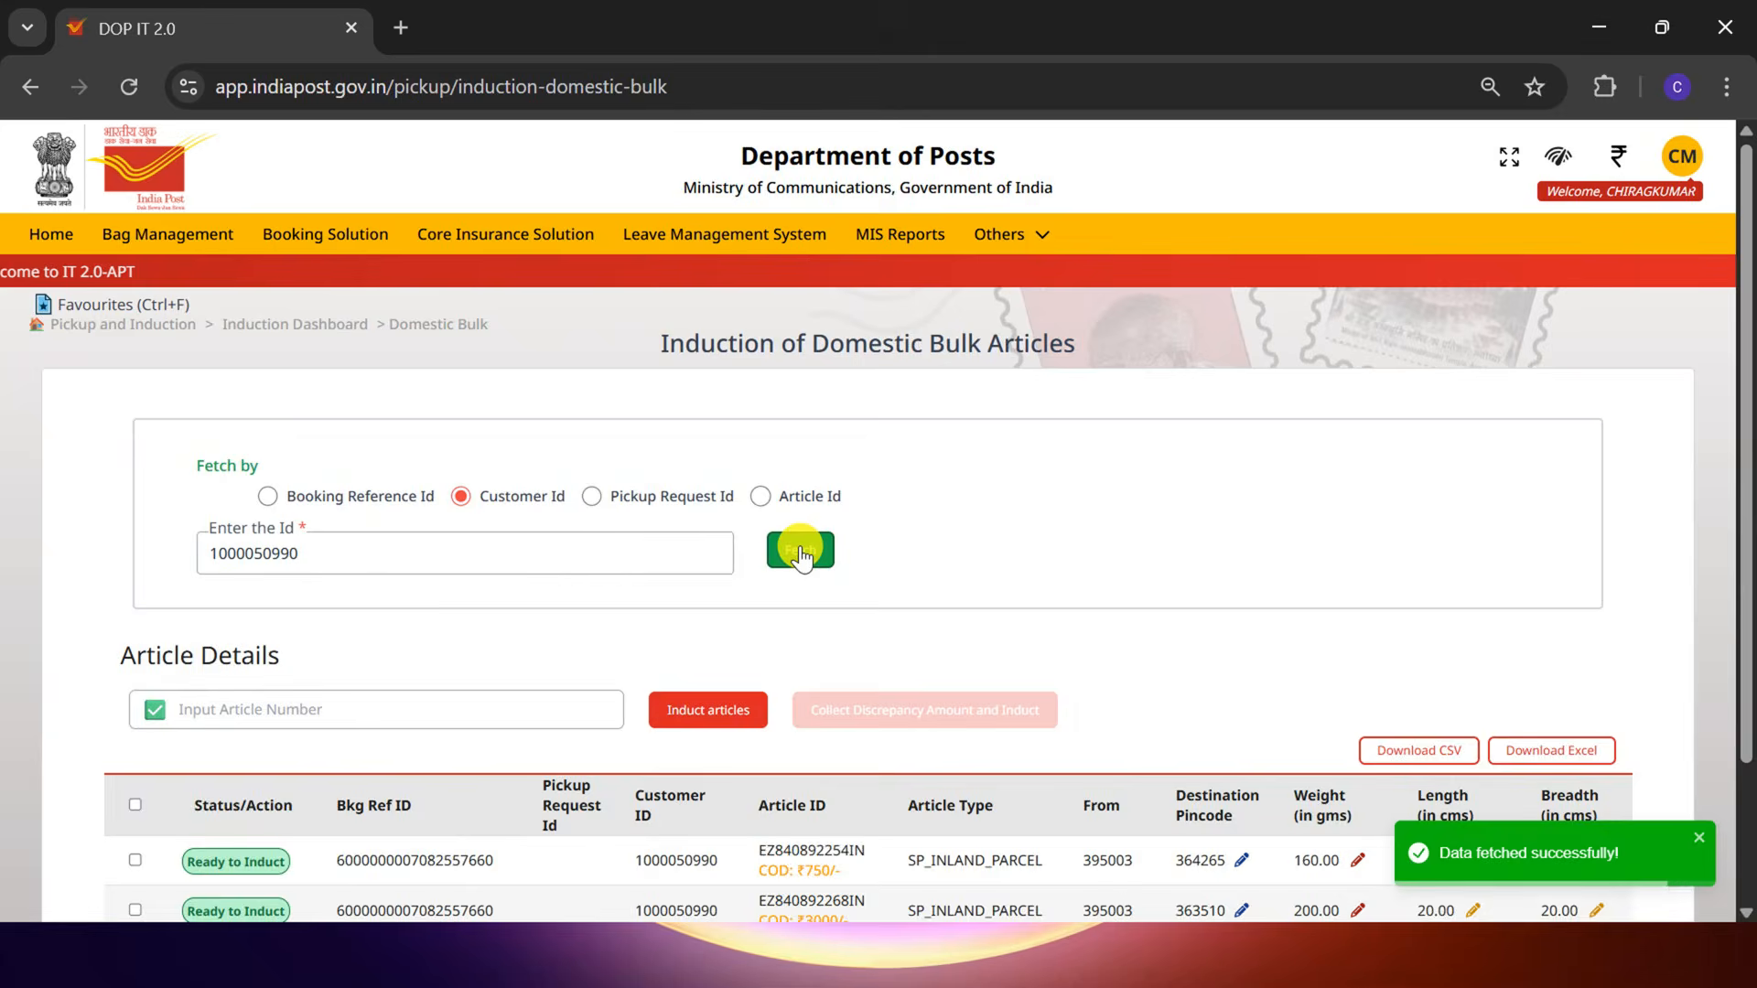
- Select all fetched articles in Article Details, review their dimension, tariff and address columns, and induct them
{"action": "scroll", "coordinate": [801, 552], "scroll_direction": "down", "scroll_amount": 3}
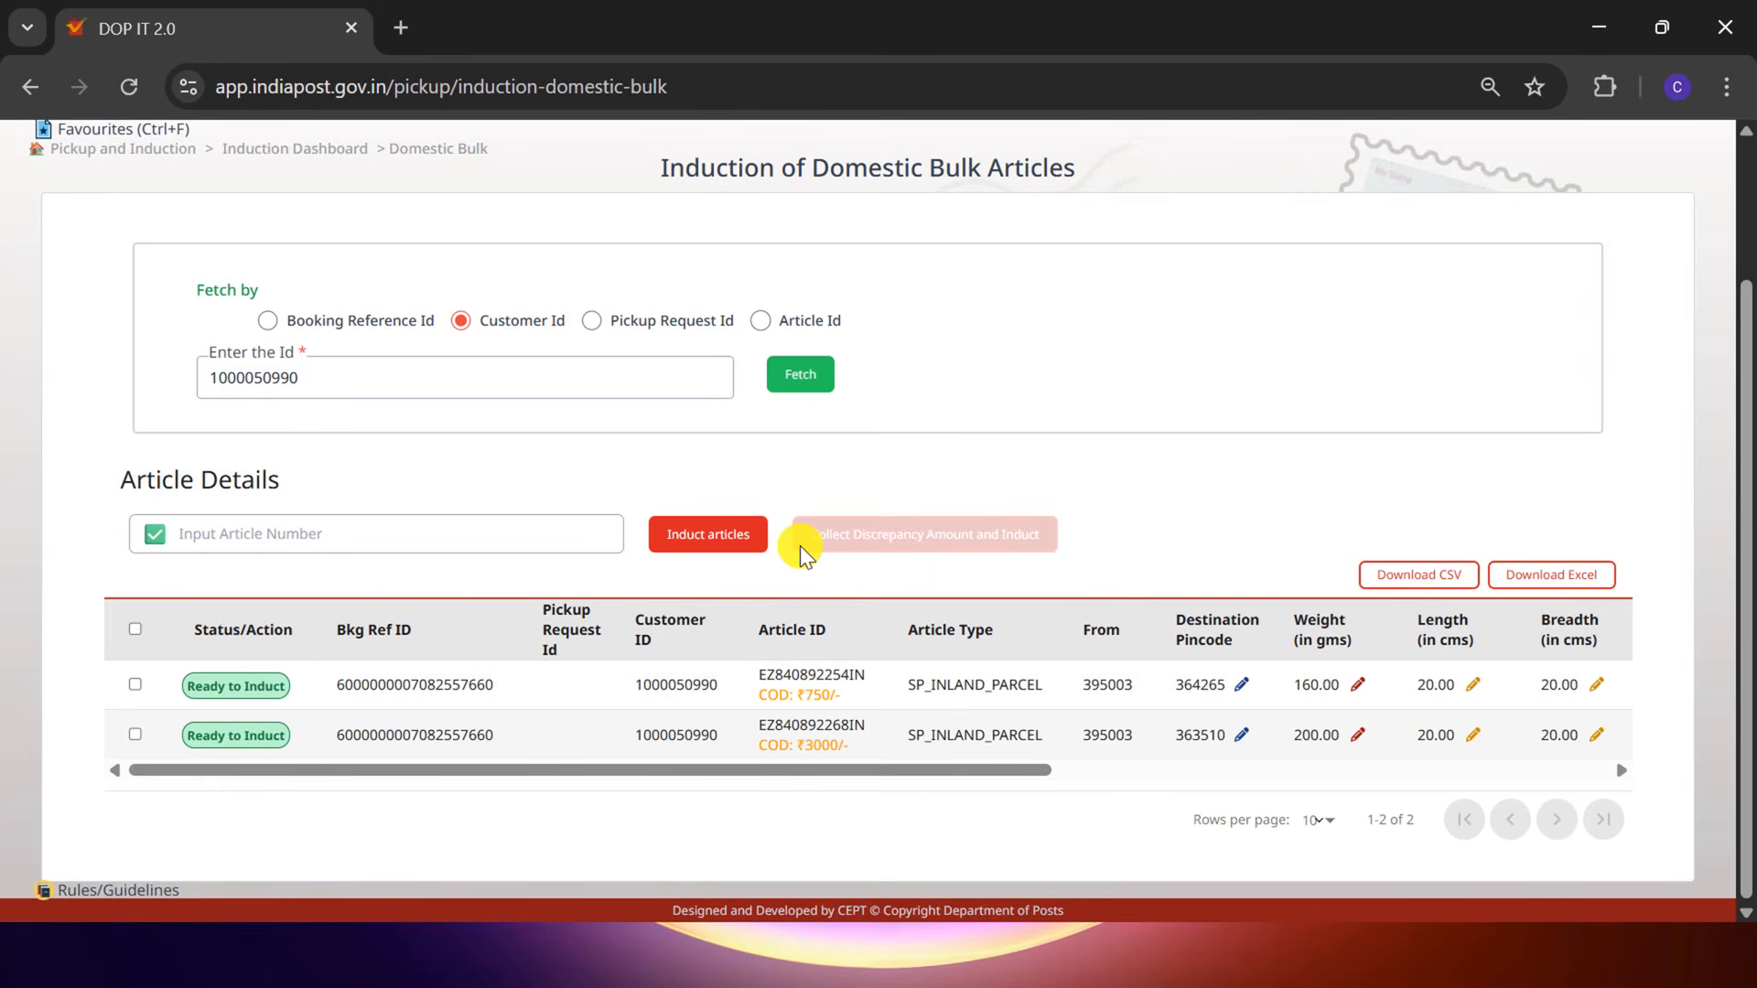
{"action": "left_click", "coordinate": [139, 626]}
{"action": "scroll", "coordinate": [141, 626], "scroll_direction": "down", "scroll_amount": 1}
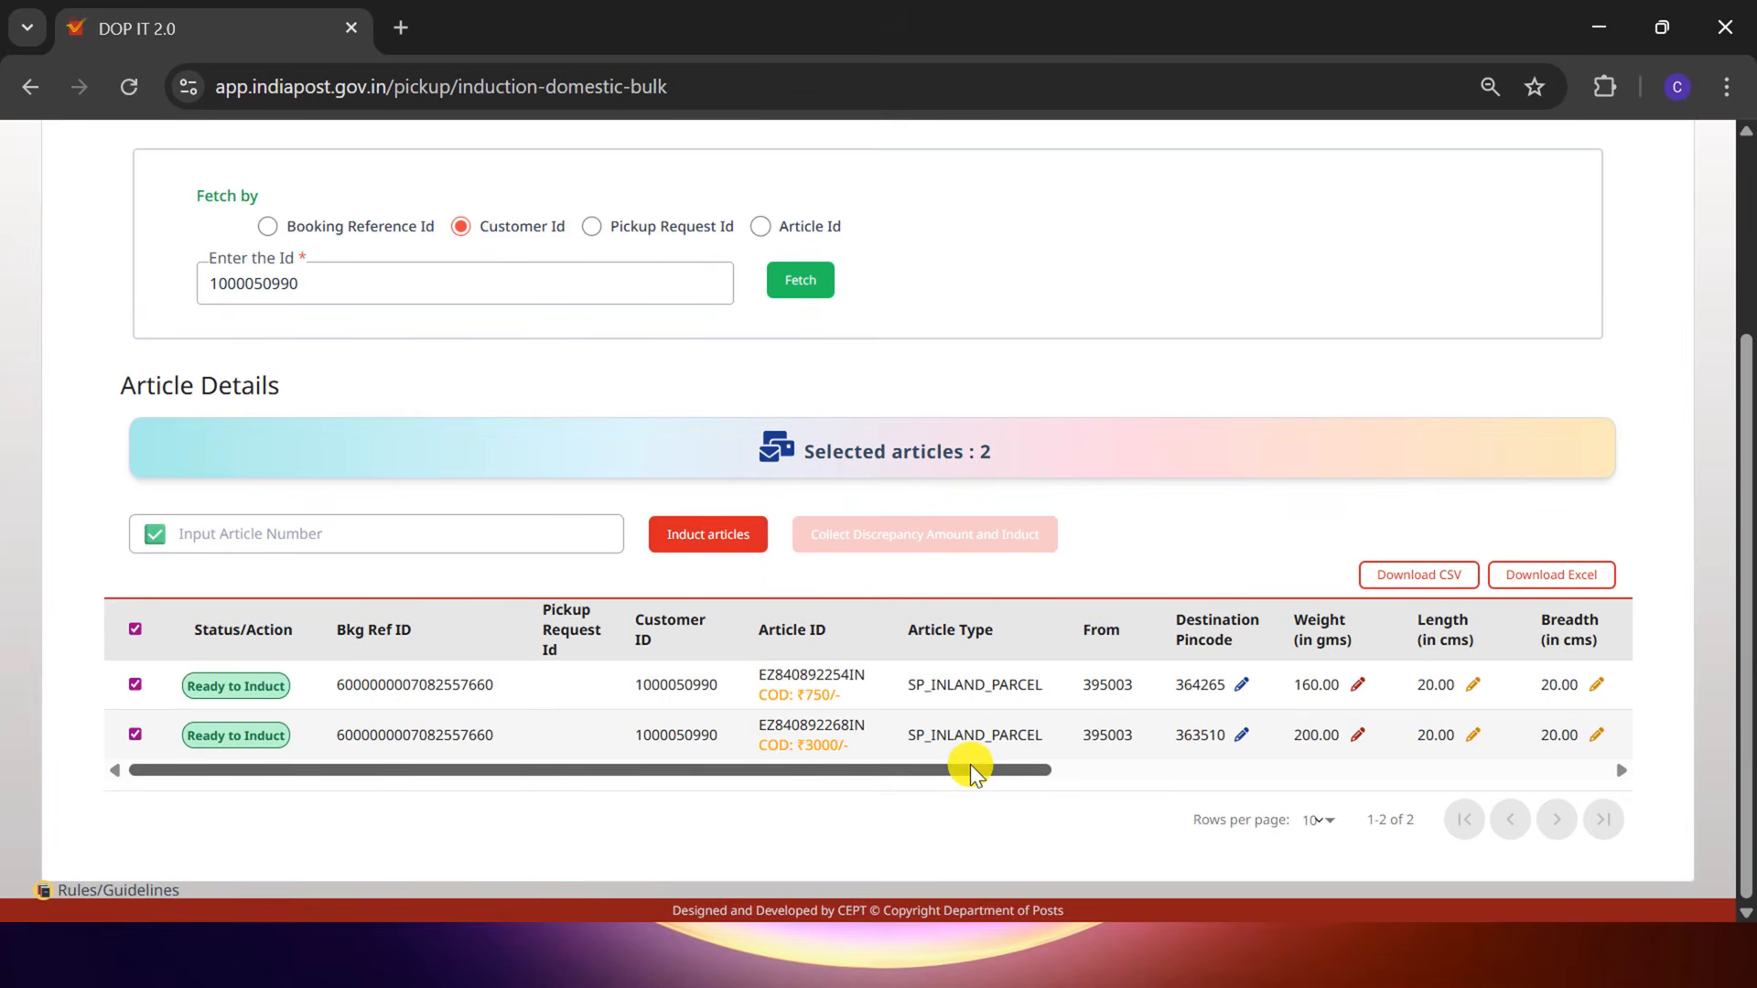
{"action": "left_click_drag", "start_coordinate": [970, 765], "coordinate": [1628, 745]}
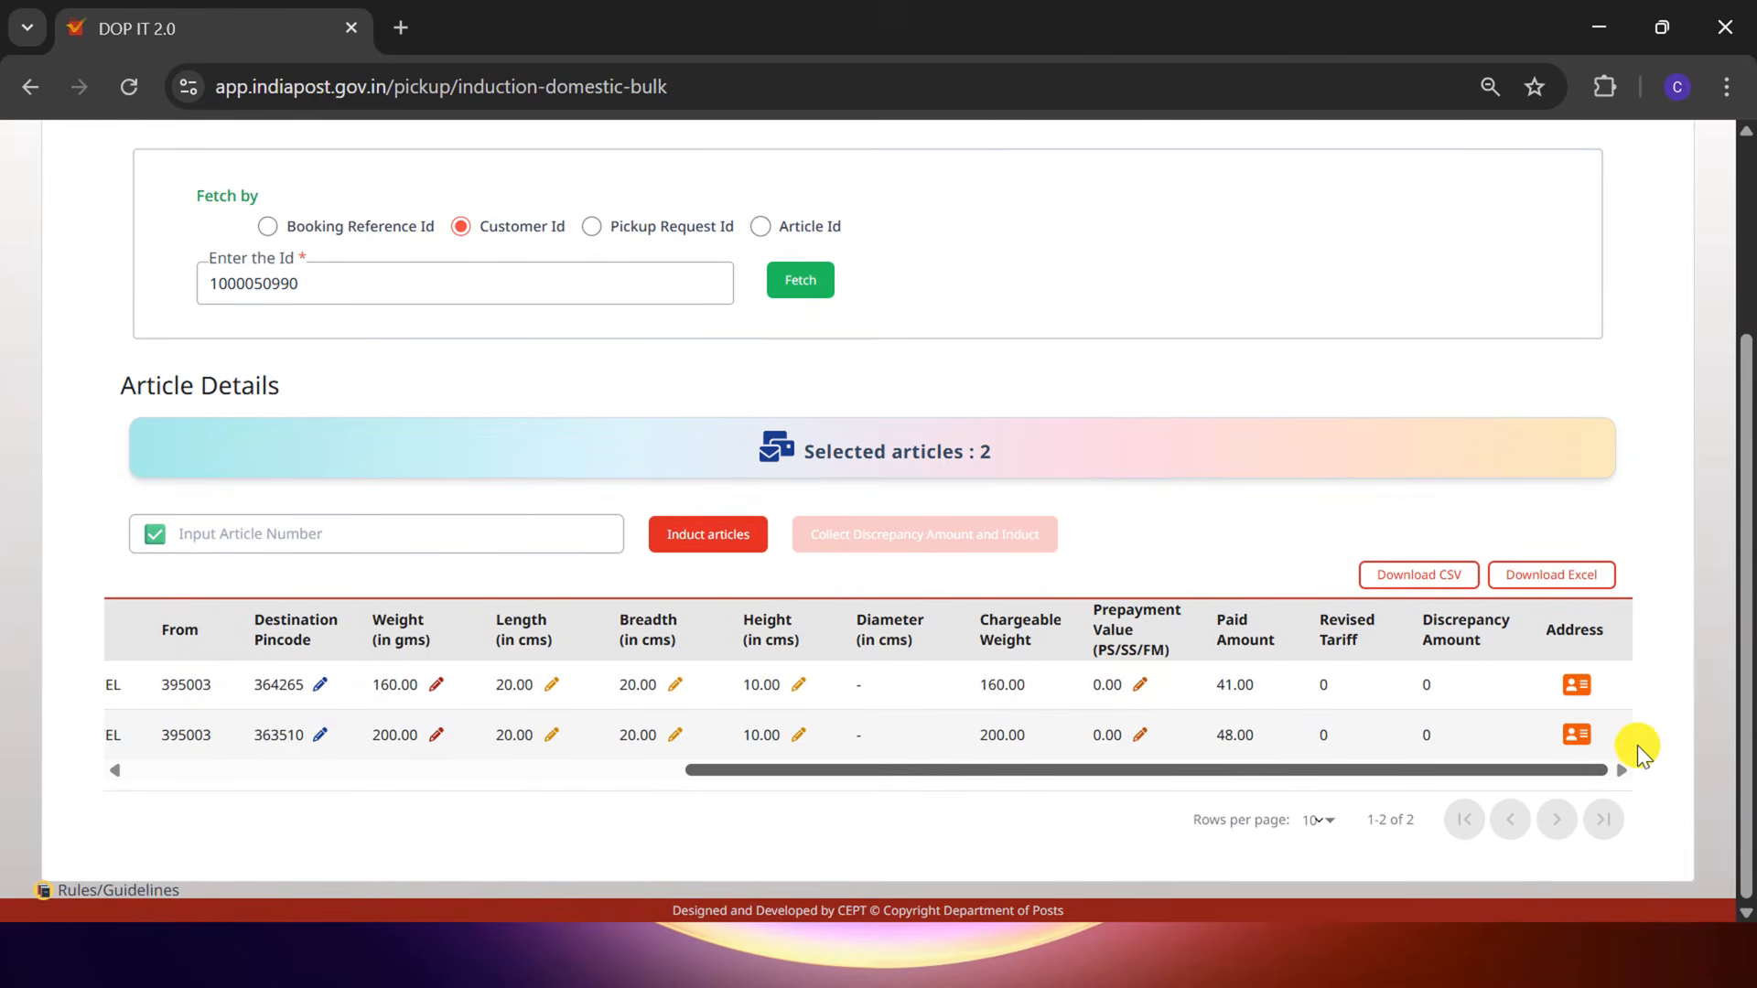
{"action": "scroll", "coordinate": [1126, 628], "scroll_direction": "left", "scroll_amount": 10}
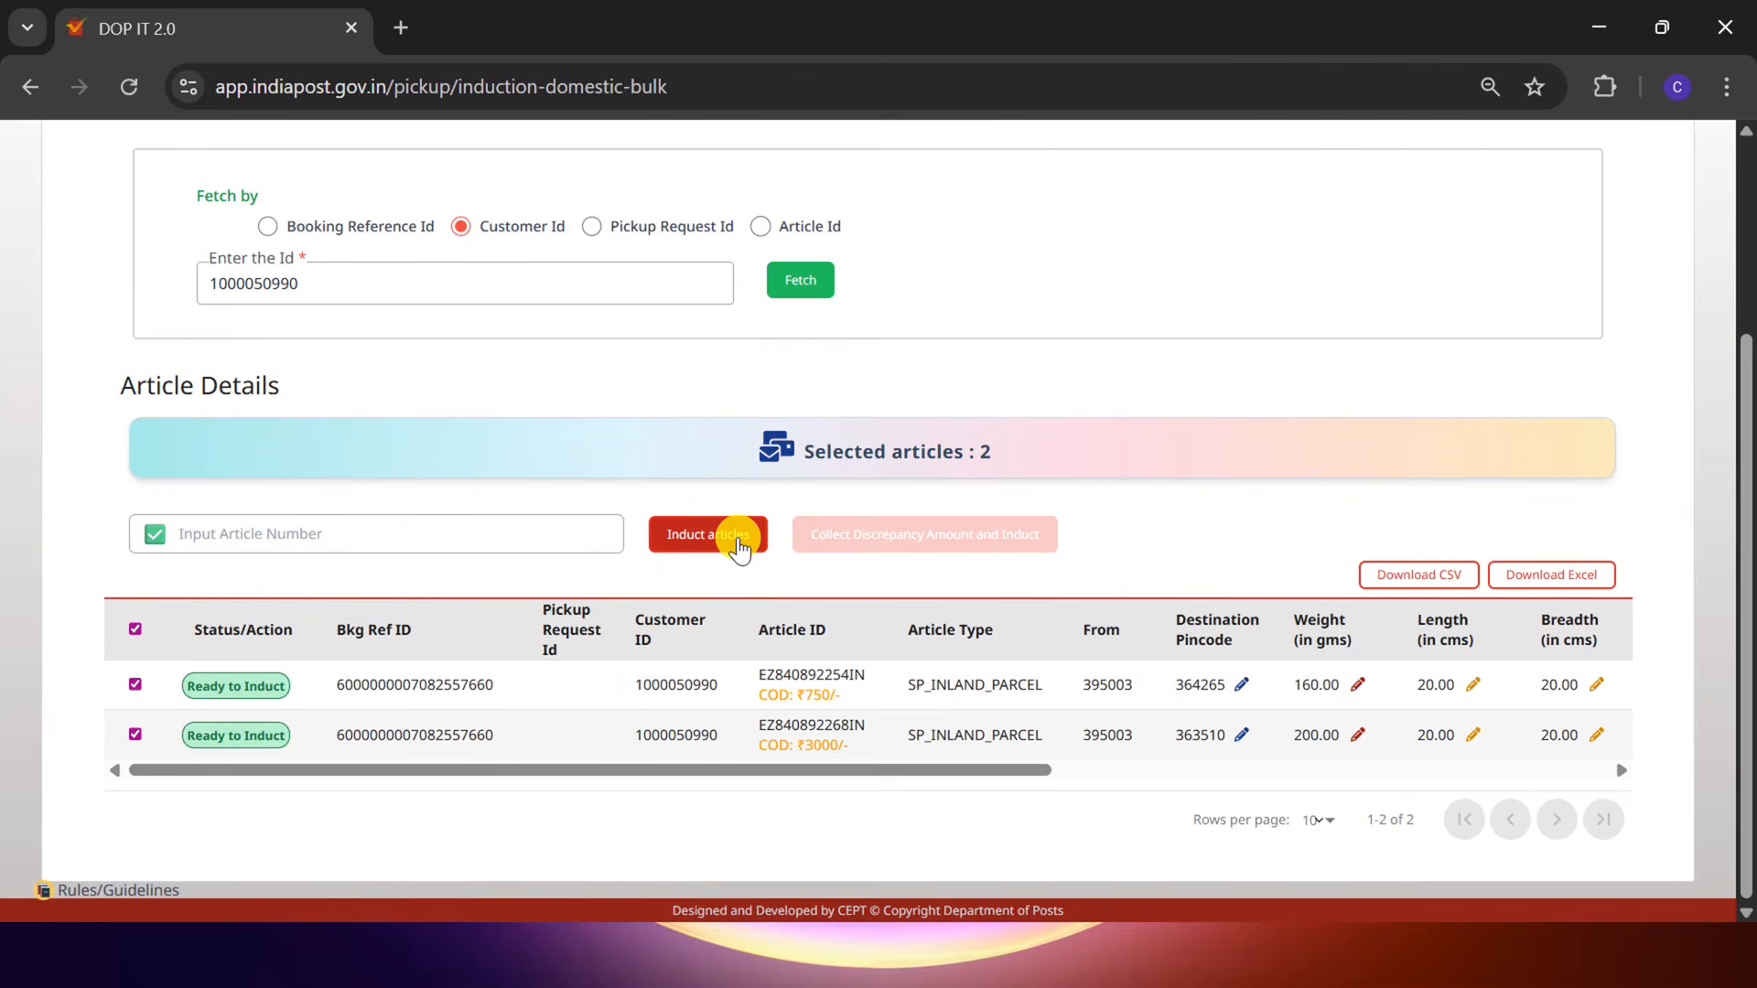
{"action": "left_click", "coordinate": [739, 547]}
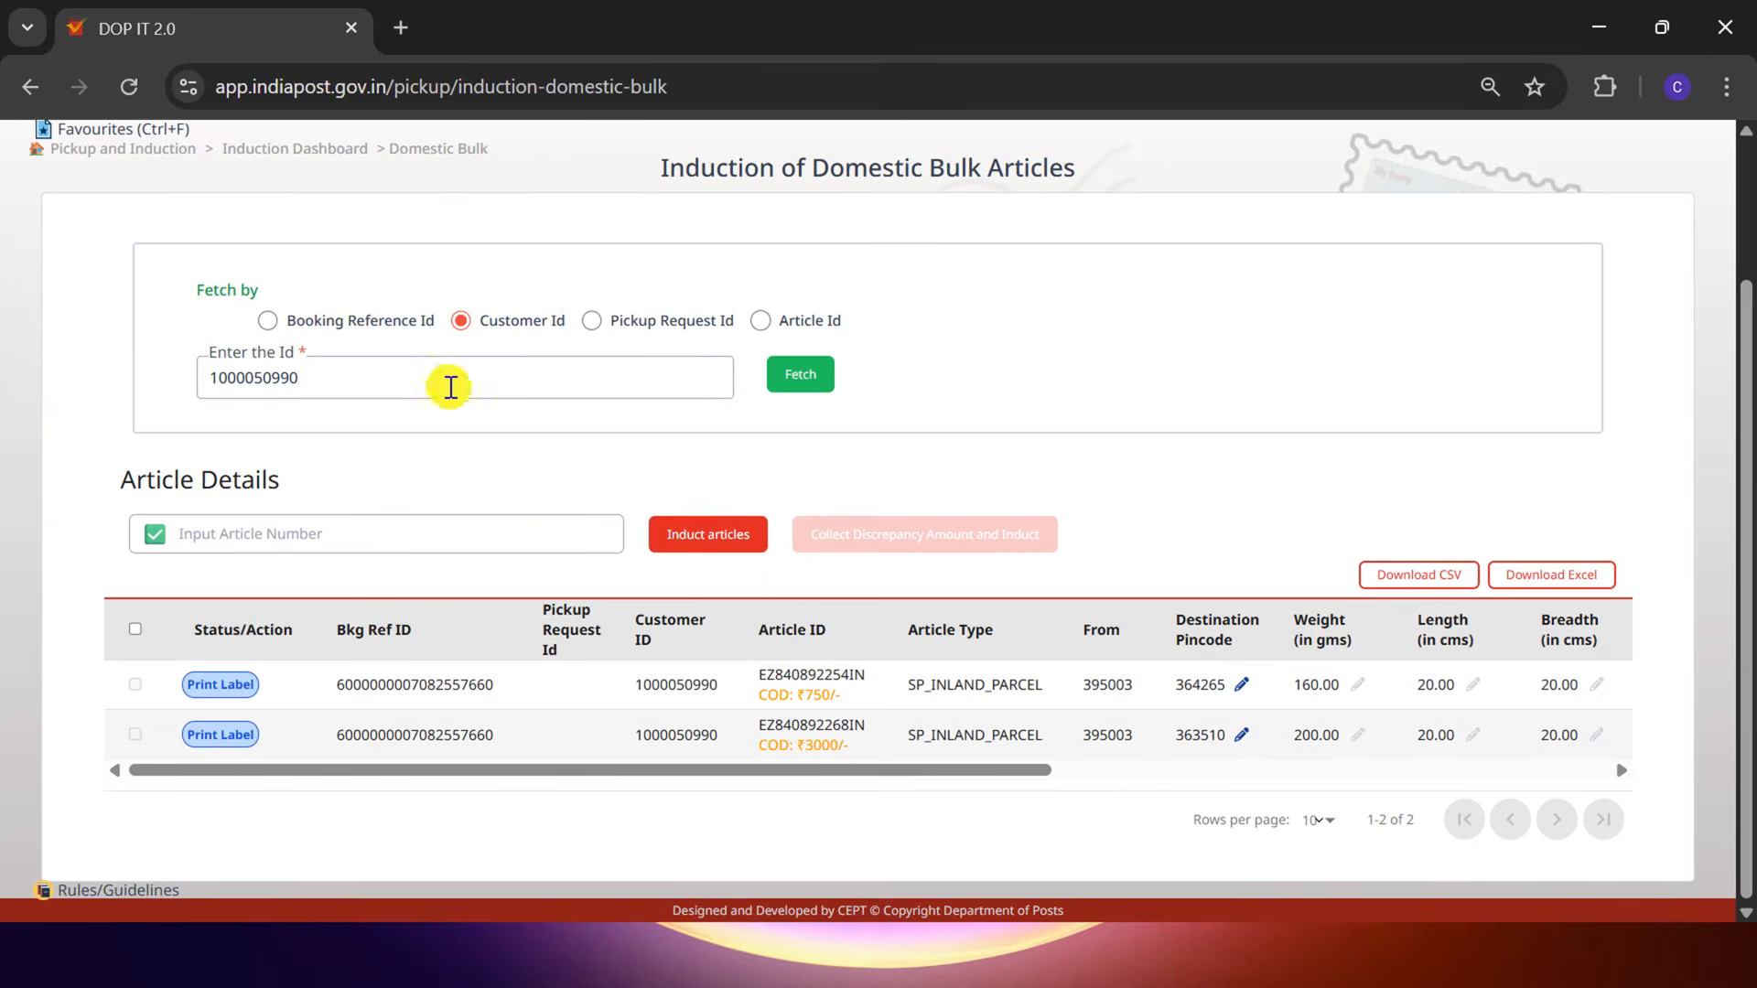
- Open the Fetch From Counter page among Bag Management's Bagging Operation functions
{"action": "scroll", "coordinate": [459, 361], "scroll_direction": "up", "scroll_amount": 2}
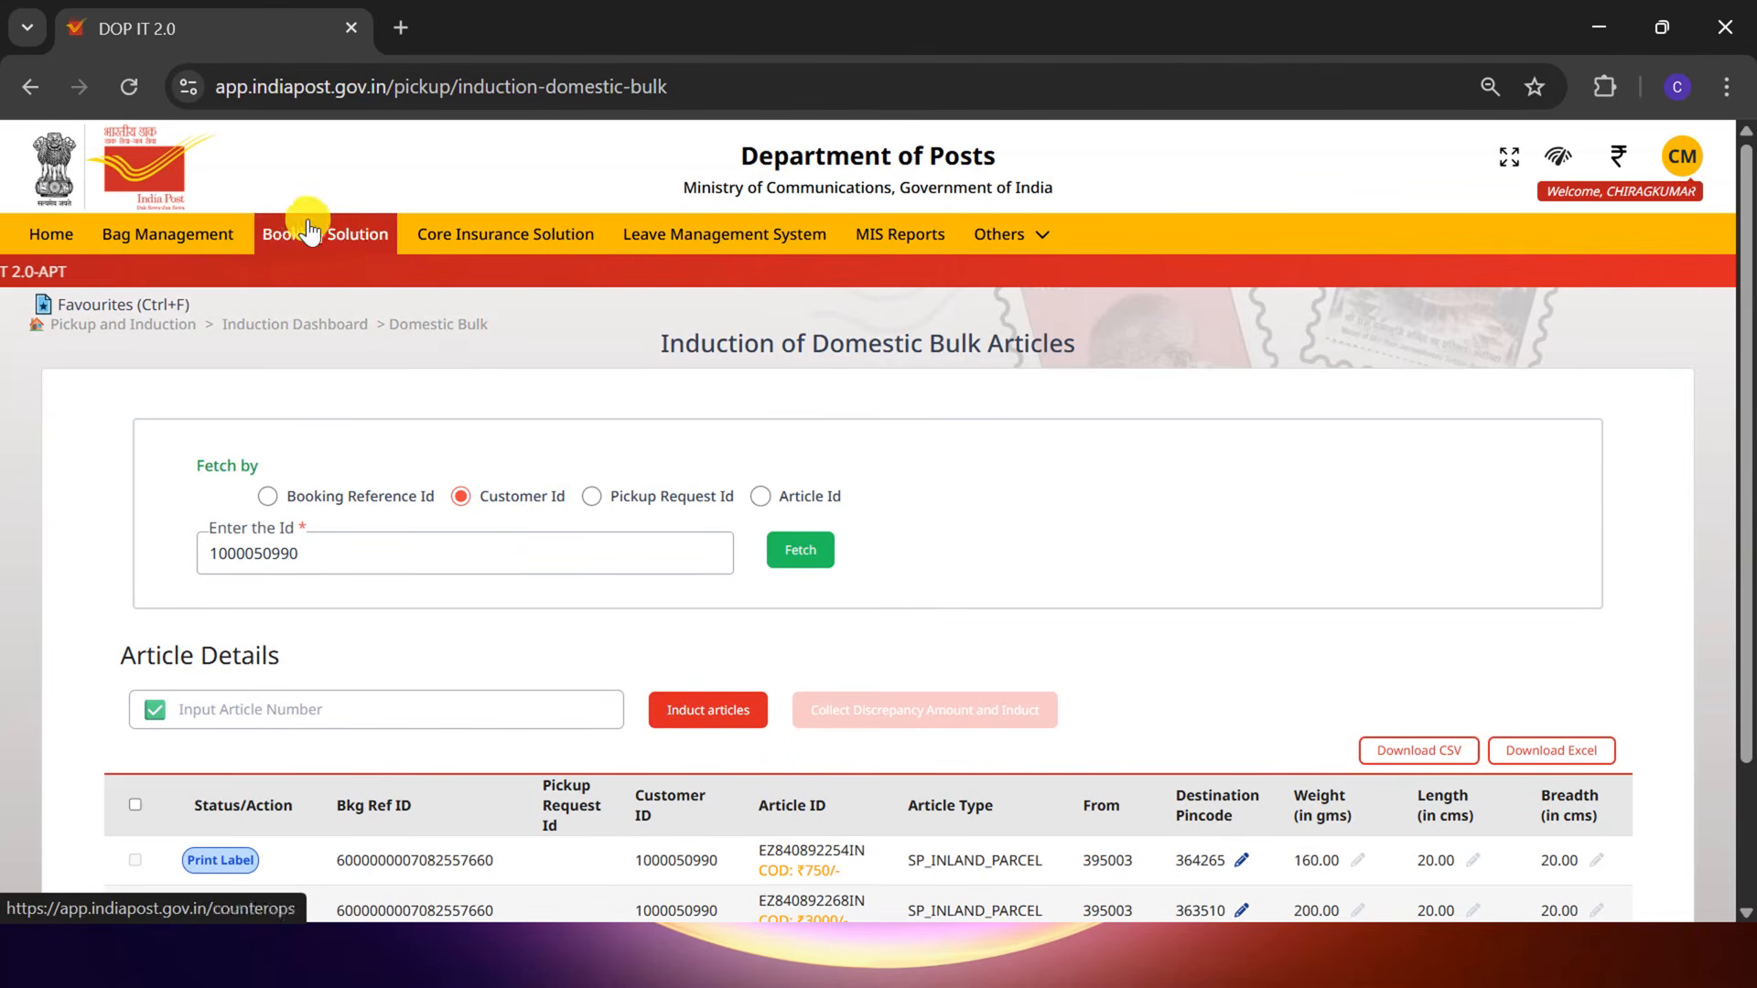
{"action": "left_click", "coordinate": [206, 238]}
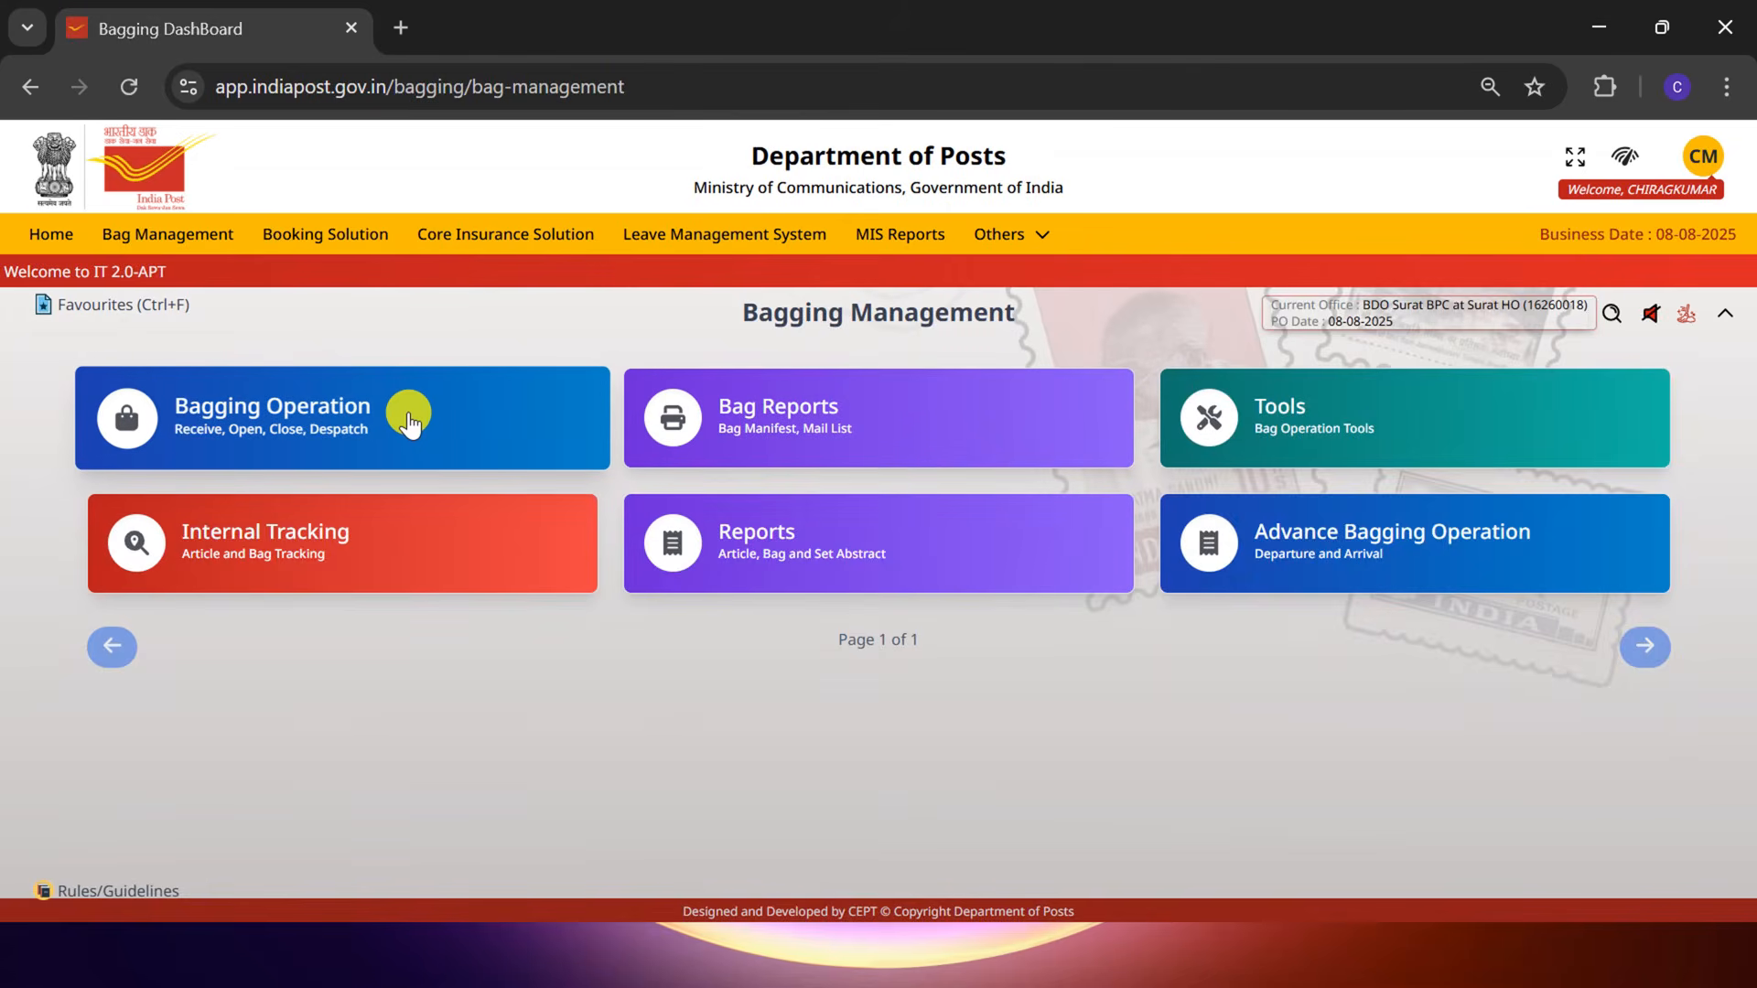
{"action": "left_click", "coordinate": [406, 423]}
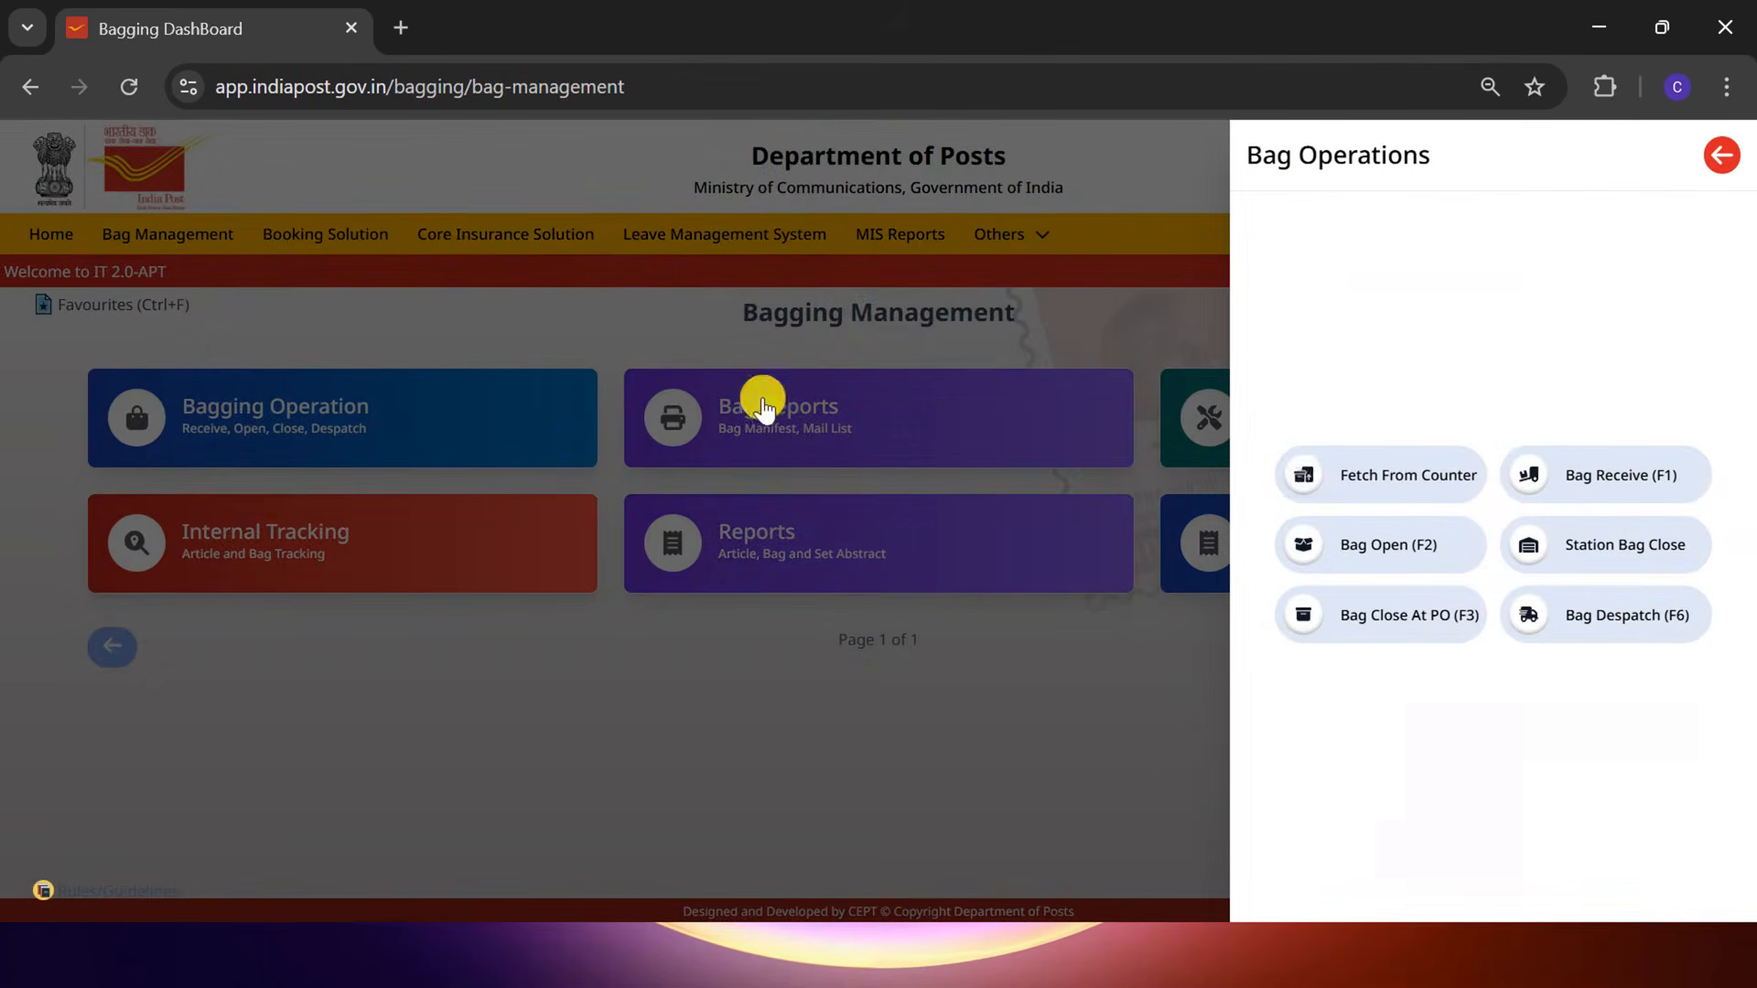
{"action": "left_click", "coordinate": [1393, 472]}
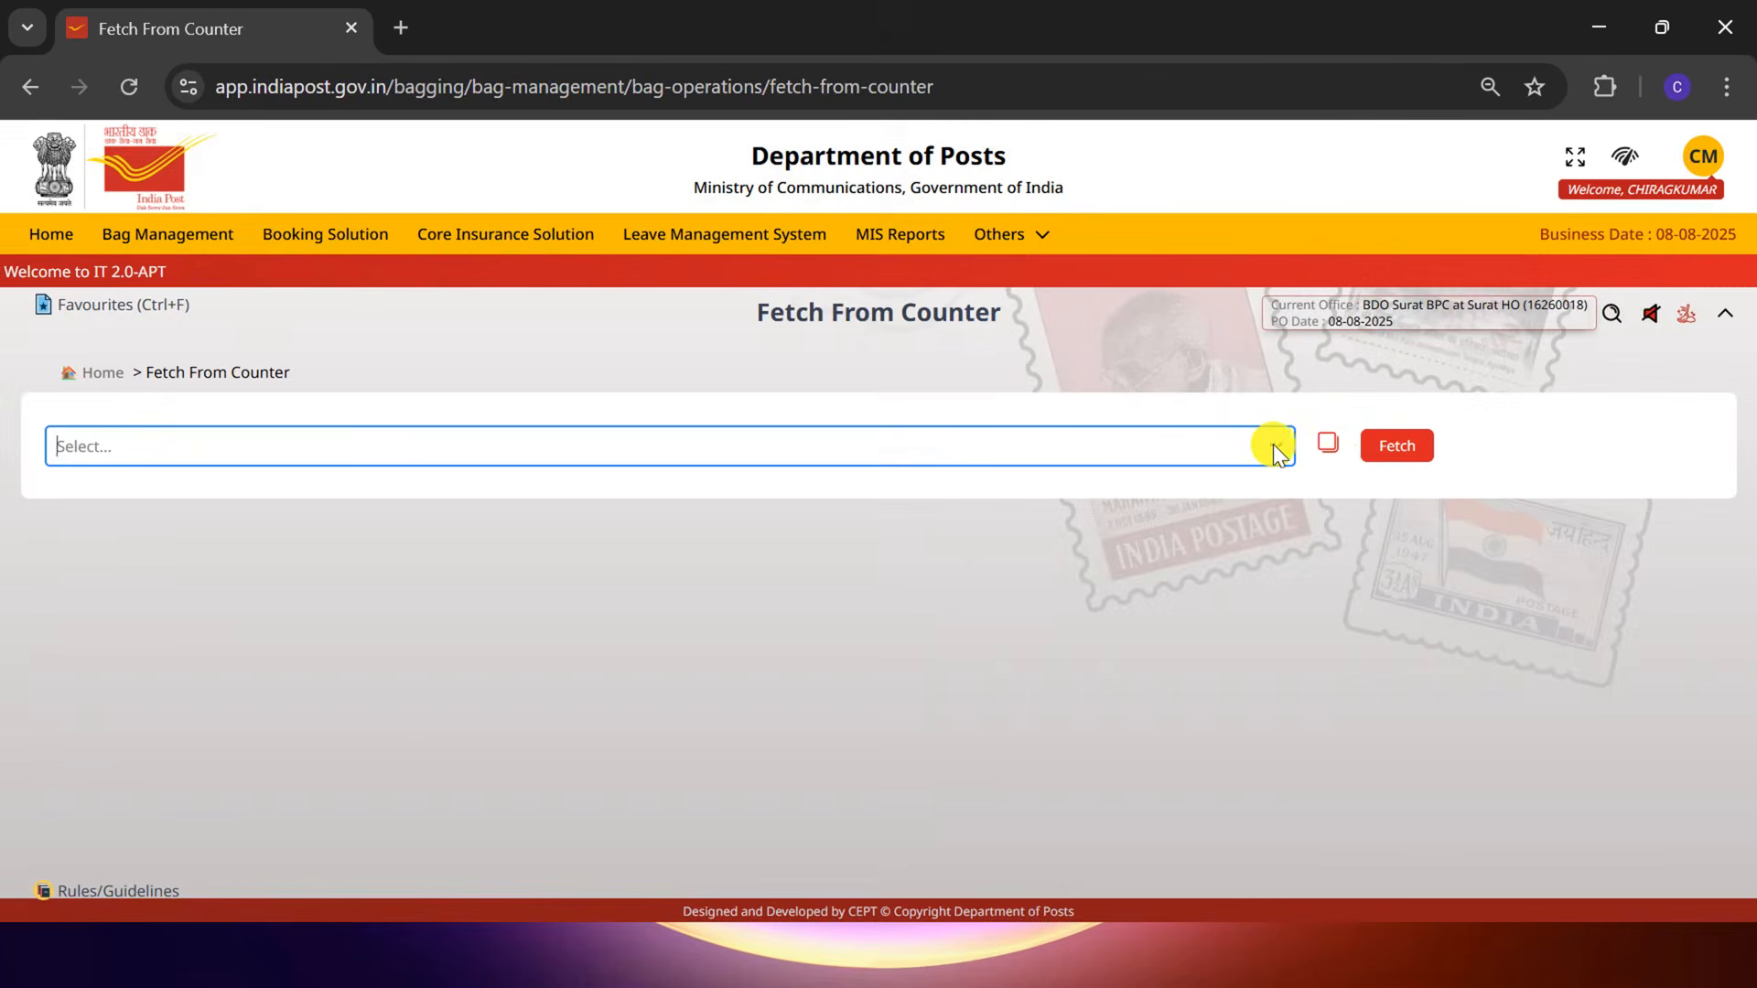
- Fetch the articles booked under the Induction Articles source, then return to the employee portal home page
{"action": "left_click", "coordinate": [1278, 449]}
{"action": "scroll", "coordinate": [607, 611], "scroll_direction": "down", "scroll_amount": 3}
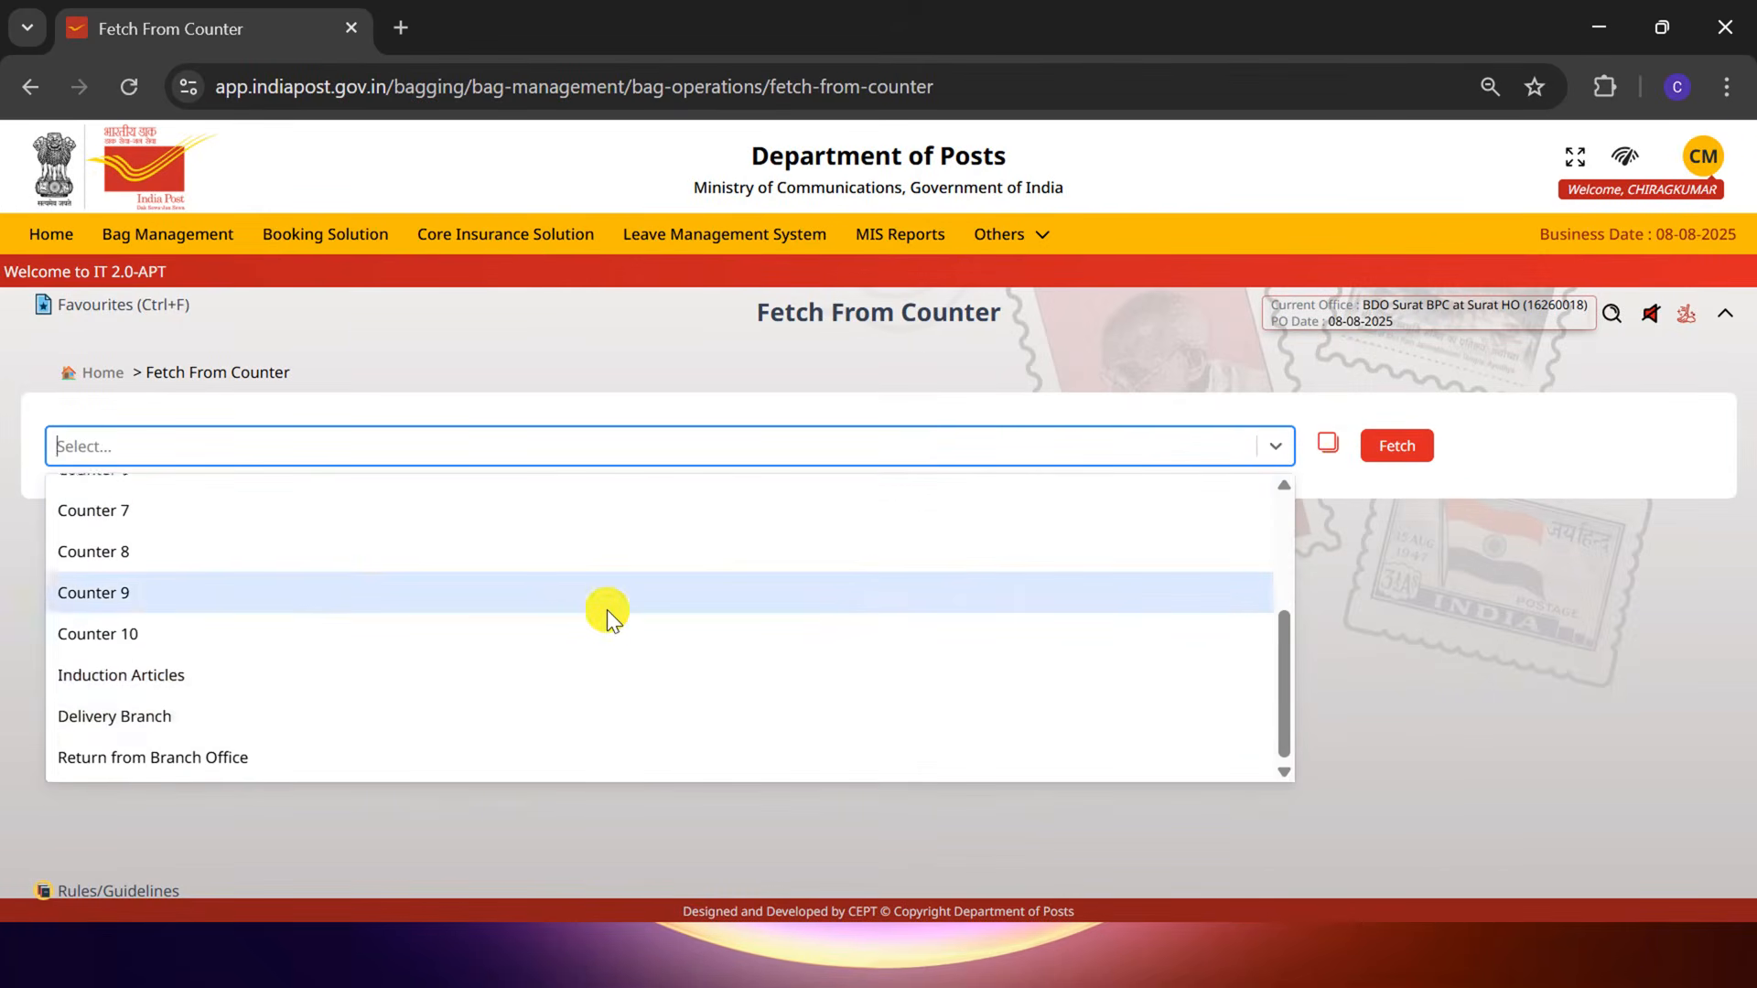
{"action": "left_click", "coordinate": [324, 678]}
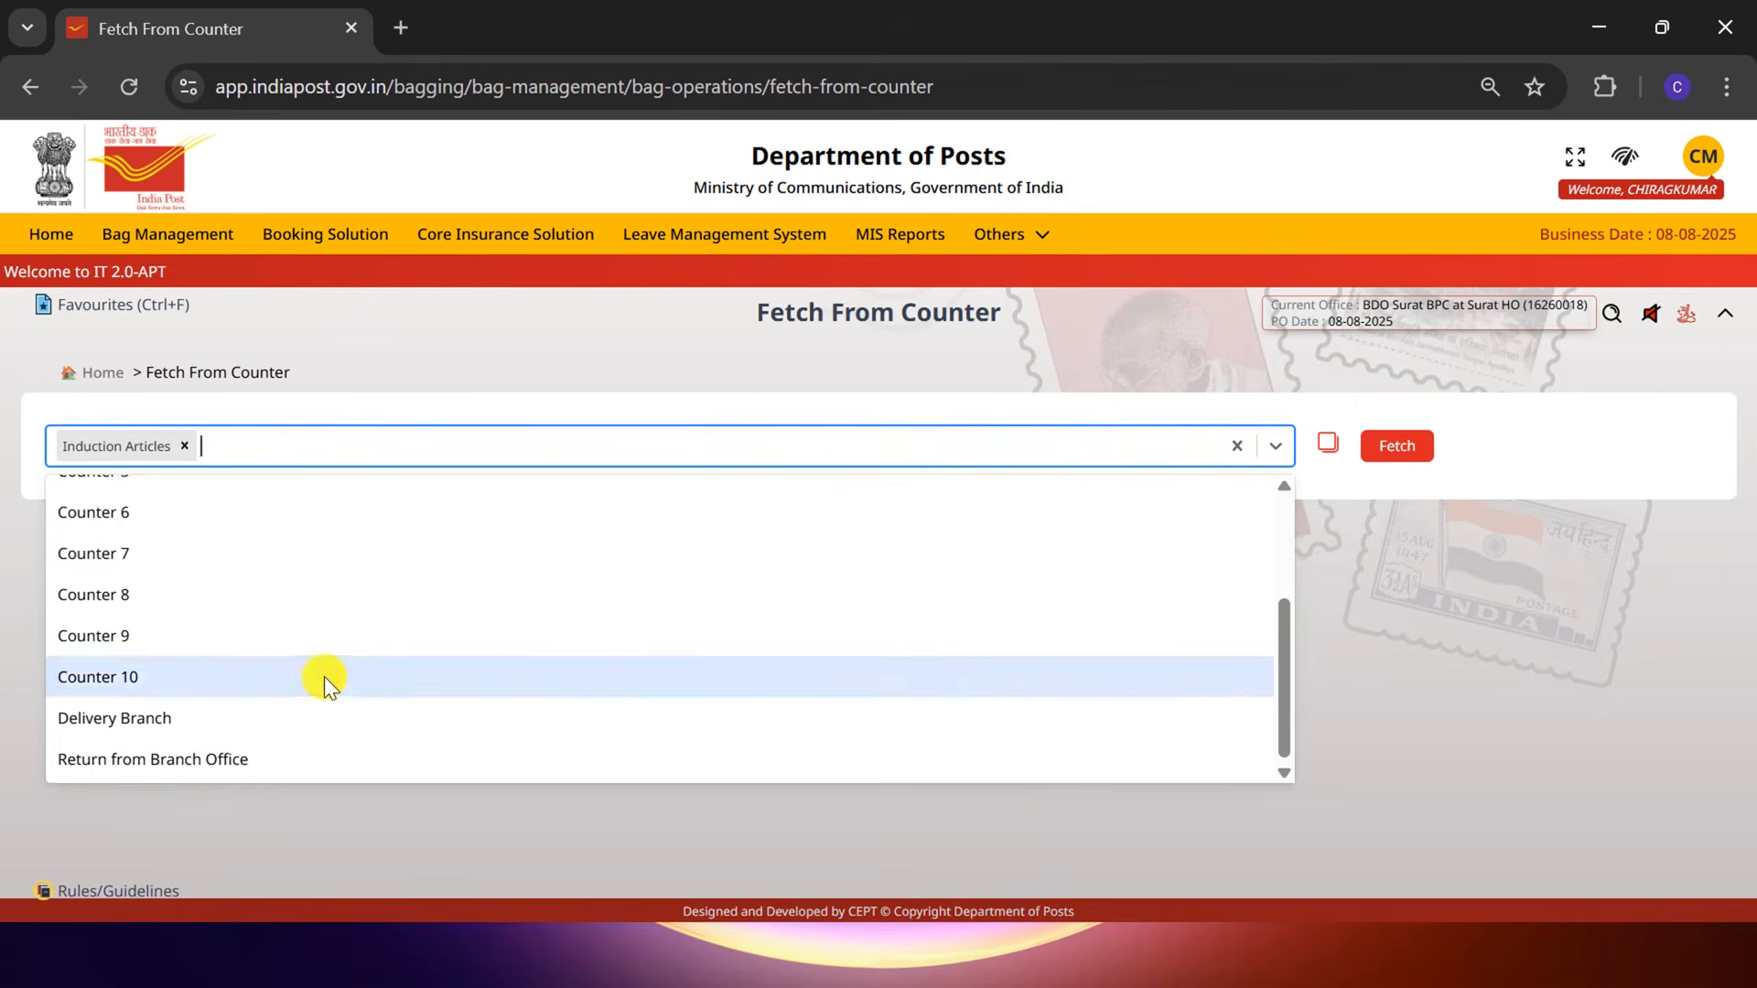
{"action": "left_click", "coordinate": [1409, 446]}
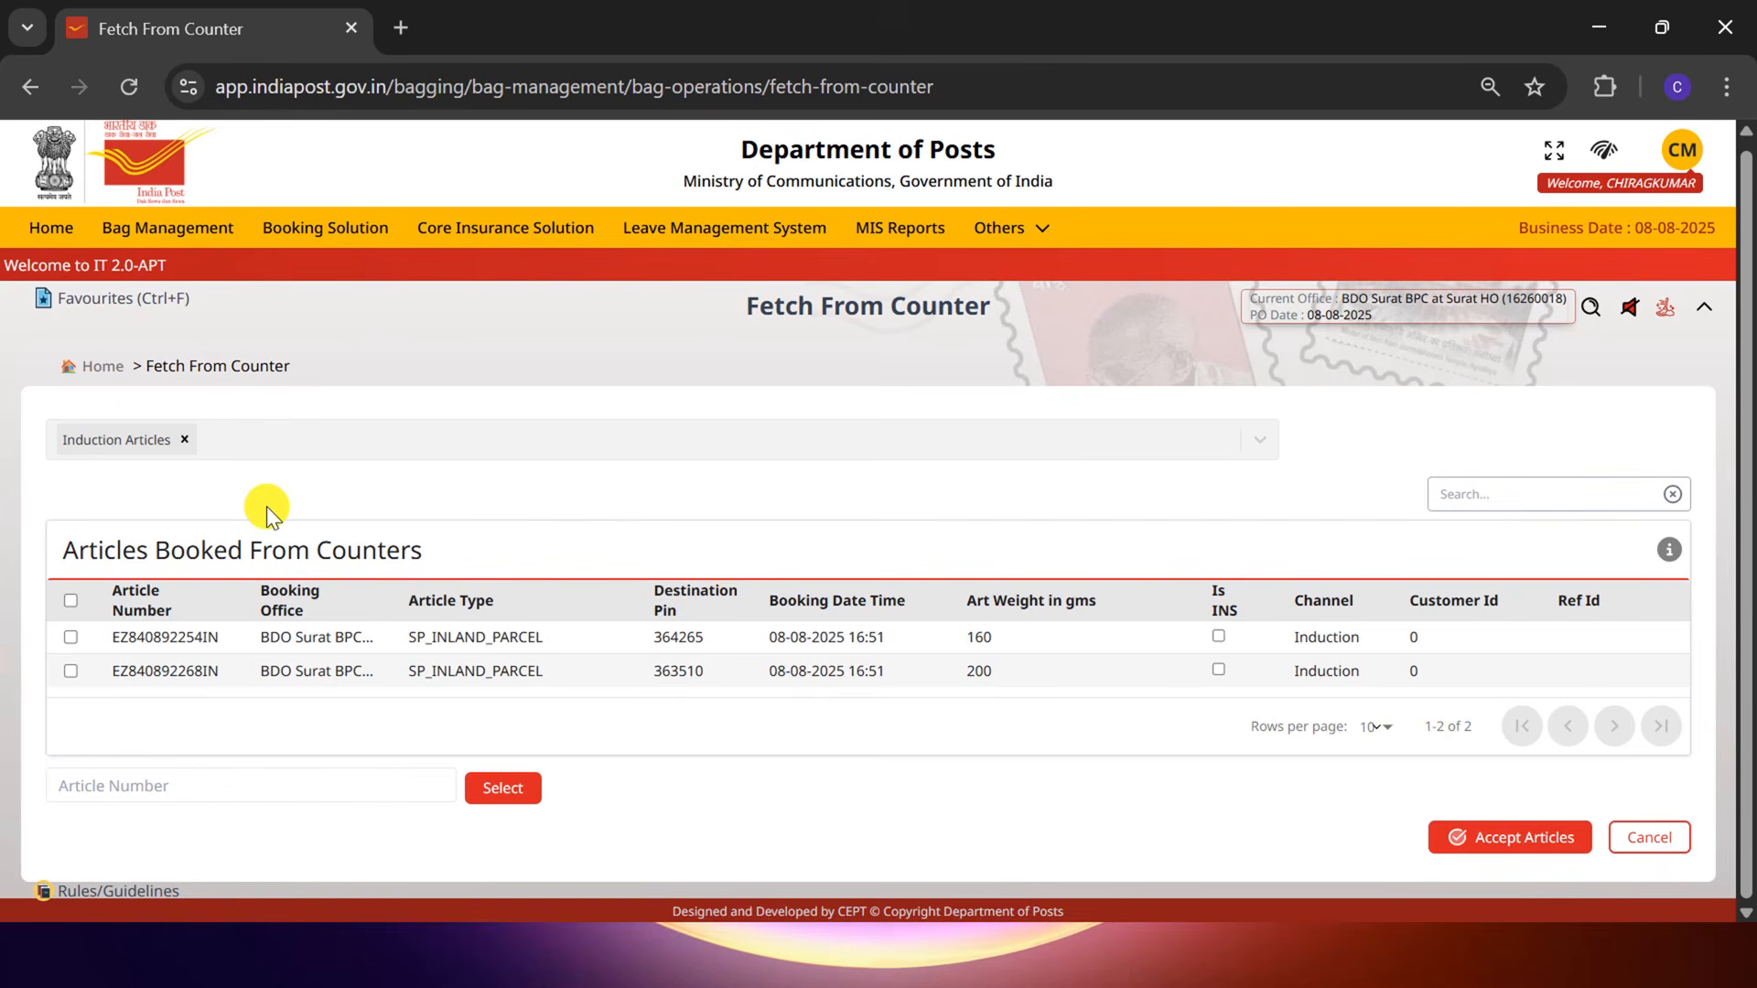
{"action": "left_click", "coordinate": [48, 239]}
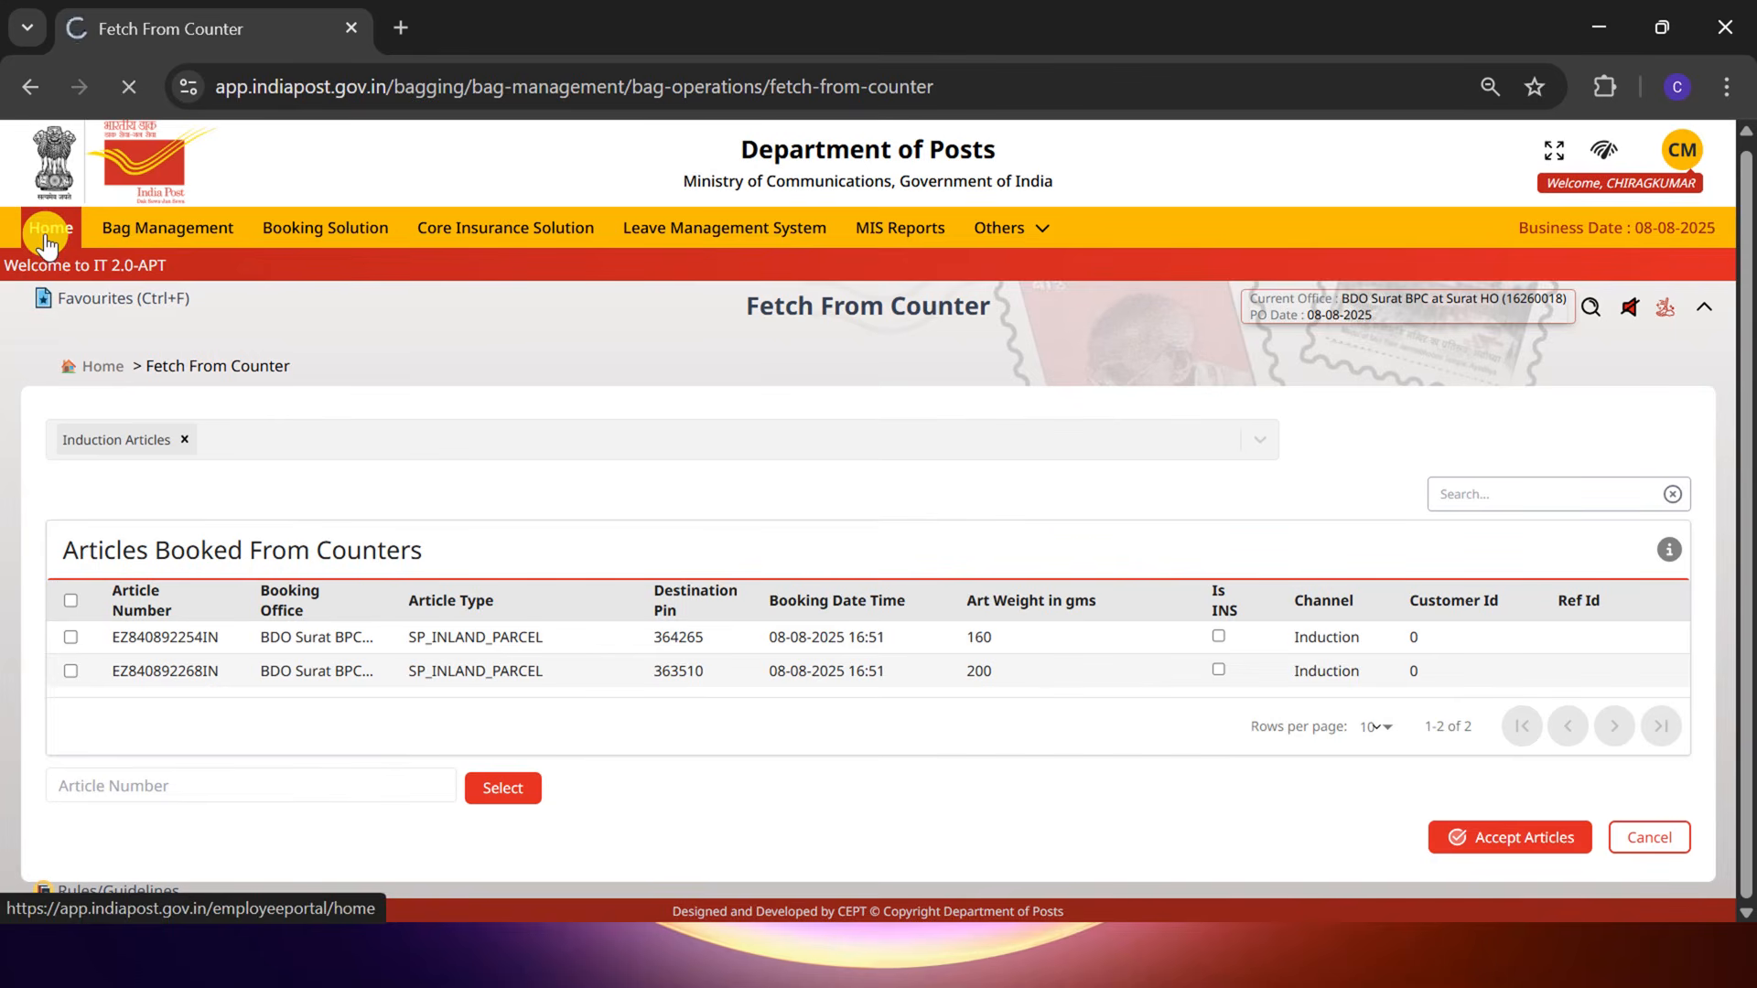